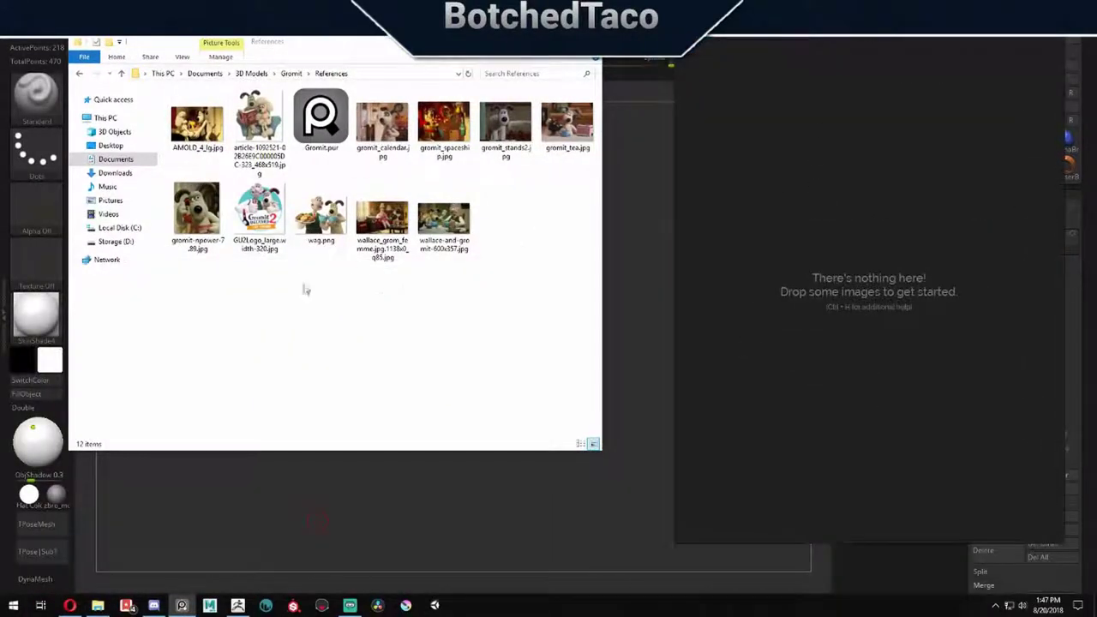
Load the Gromit reference images from the References folder onto the PureRef board and centre it.
right_click(727, 208)
click(774, 412)
click(654, 436)
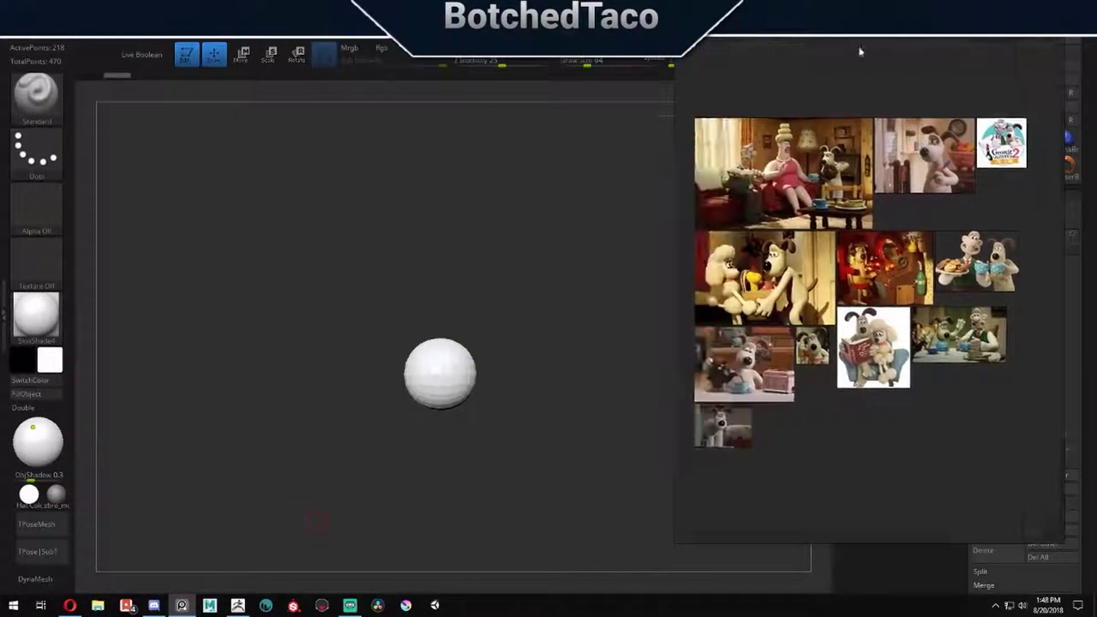
drag(866, 73, 543, 91)
Zoom and pan across the machine, reading and cookies-and-tea reference images.
scroll(539, 186, up, 5)
scroll(538, 186, down, 2)
scroll(597, 200, down, 2)
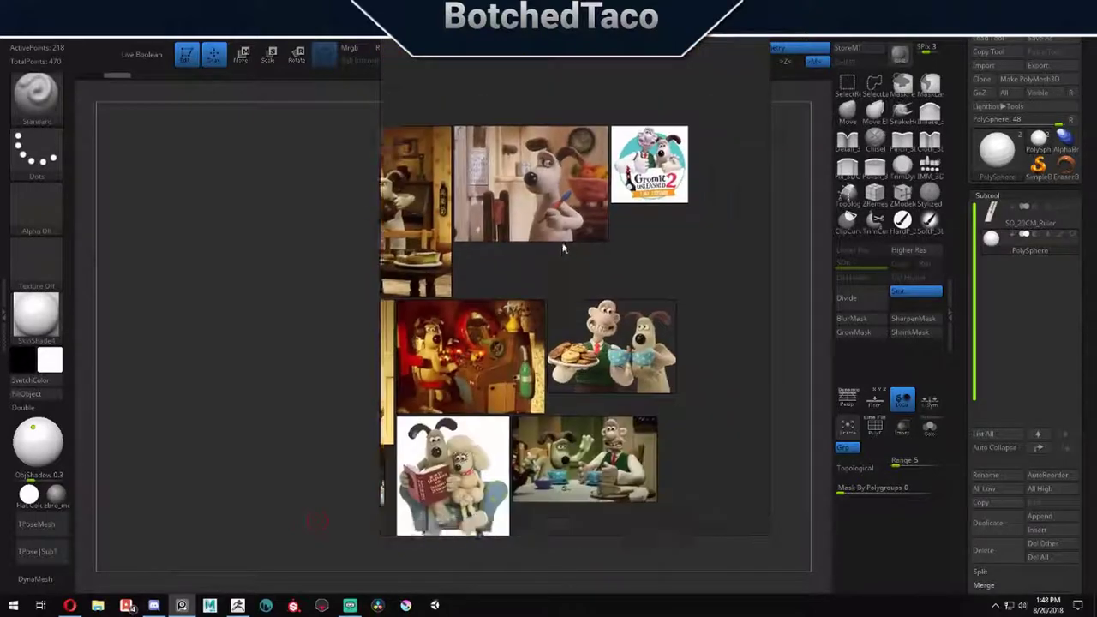
scroll(562, 177, up, 3)
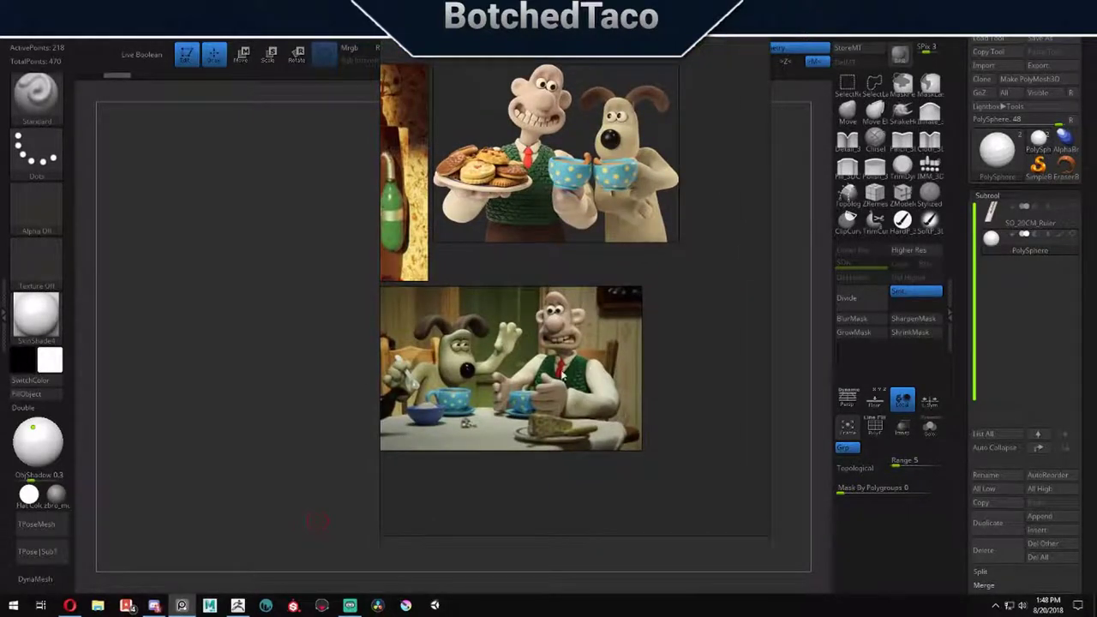
middle_drag(400, 327, 675, 310)
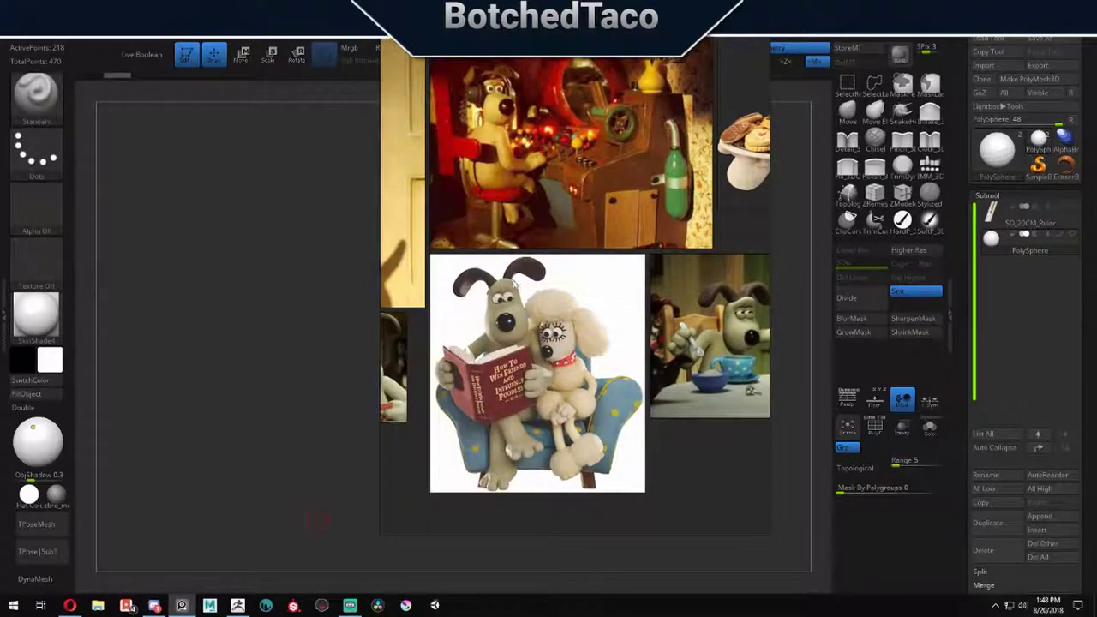
middle_drag(515, 283, 417, 287)
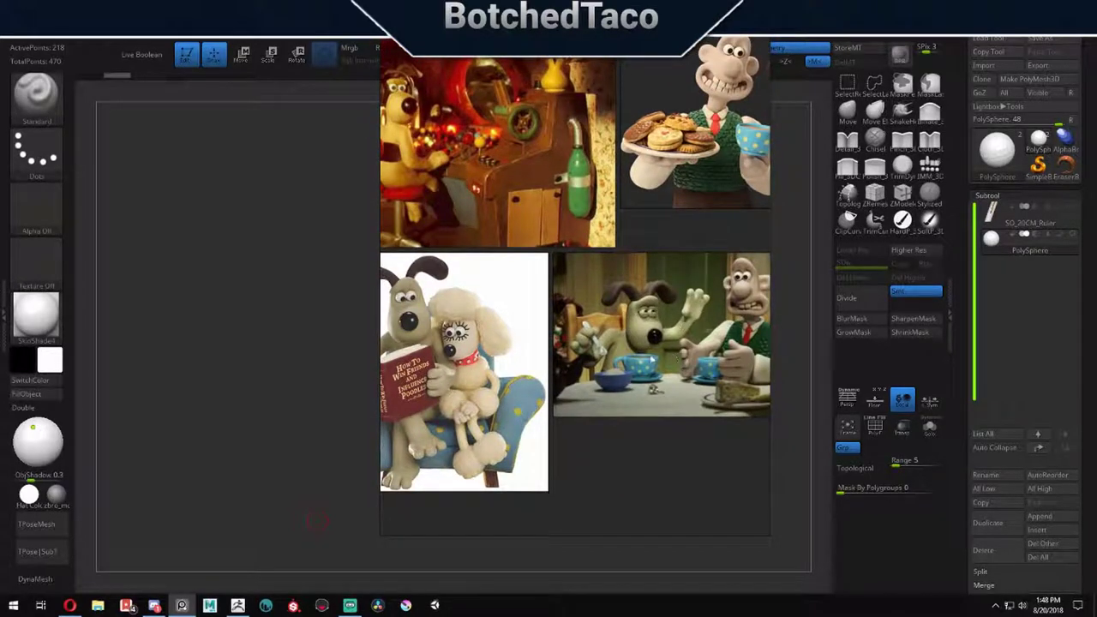
middle_drag(479, 388, 711, 298)
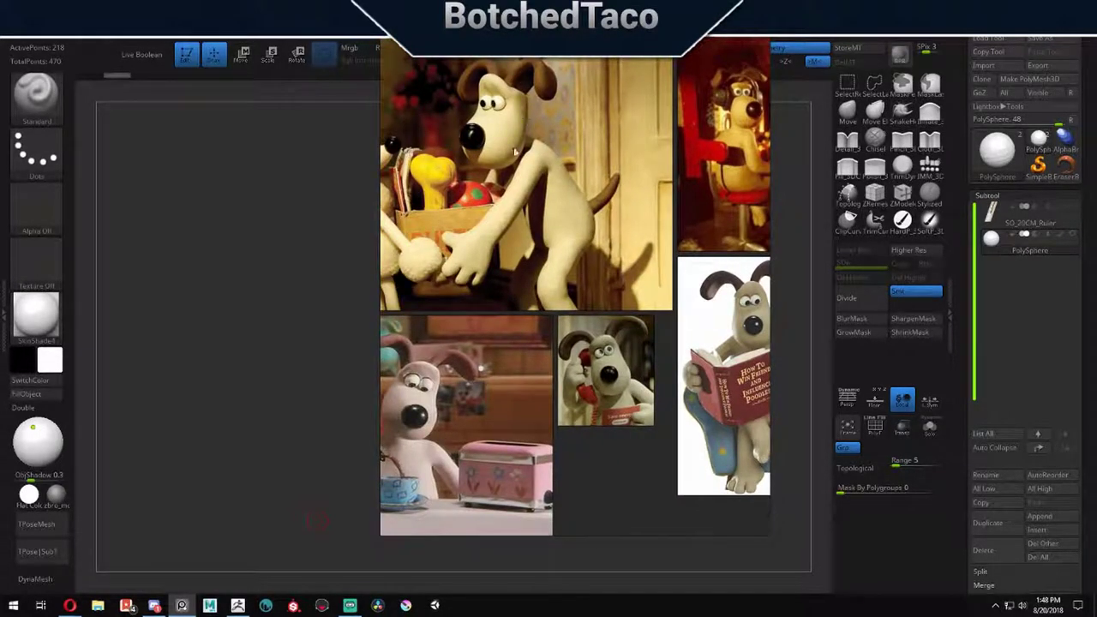
middle_drag(493, 178, 195, 178)
Inspect the Gromit-pouring-tea picture, then bring the whole reference collage back into view.
middle_drag(557, 257, 454, 317)
scroll(514, 283, down, 5)
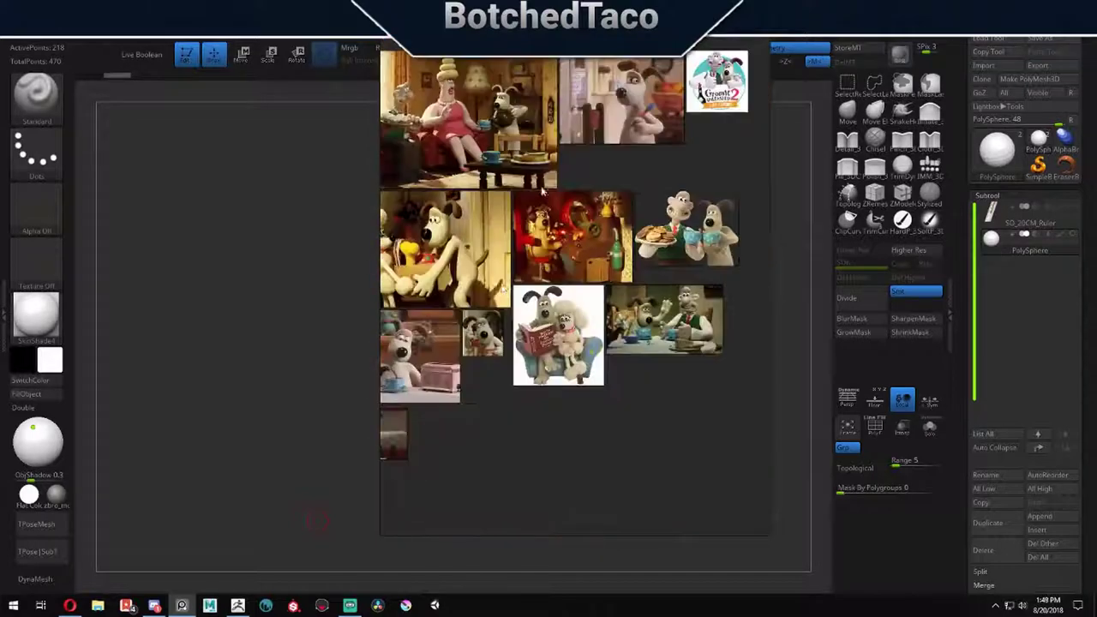
scroll(658, 272, up, 8)
scroll(581, 174, down, 5)
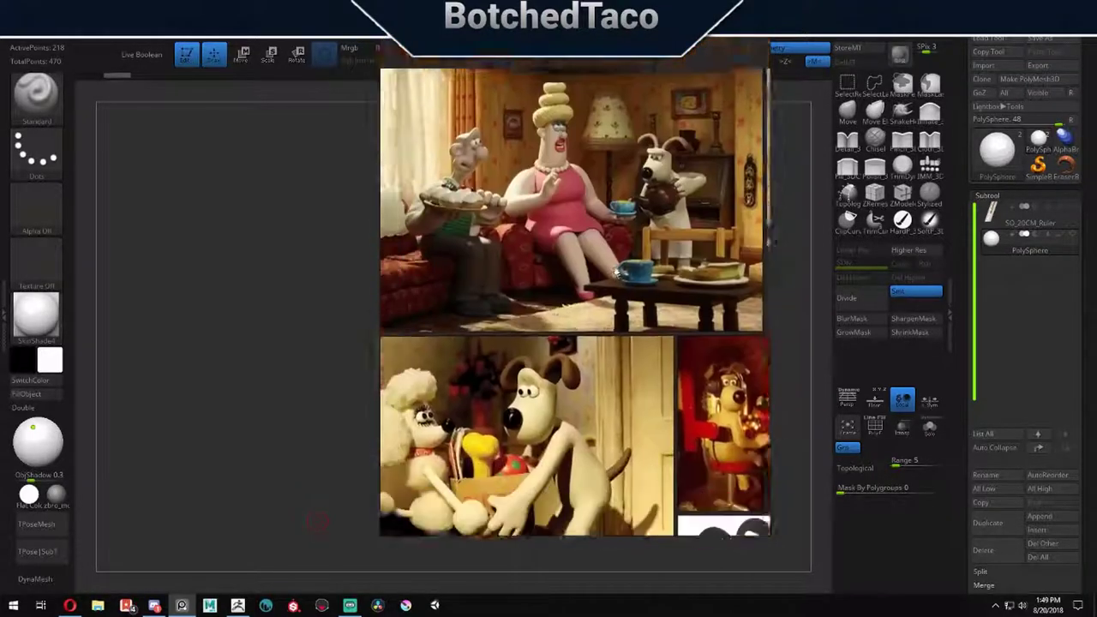
scroll(599, 188, up, 4)
scroll(713, 214, down, 5)
middle_drag(713, 214, 597, 310)
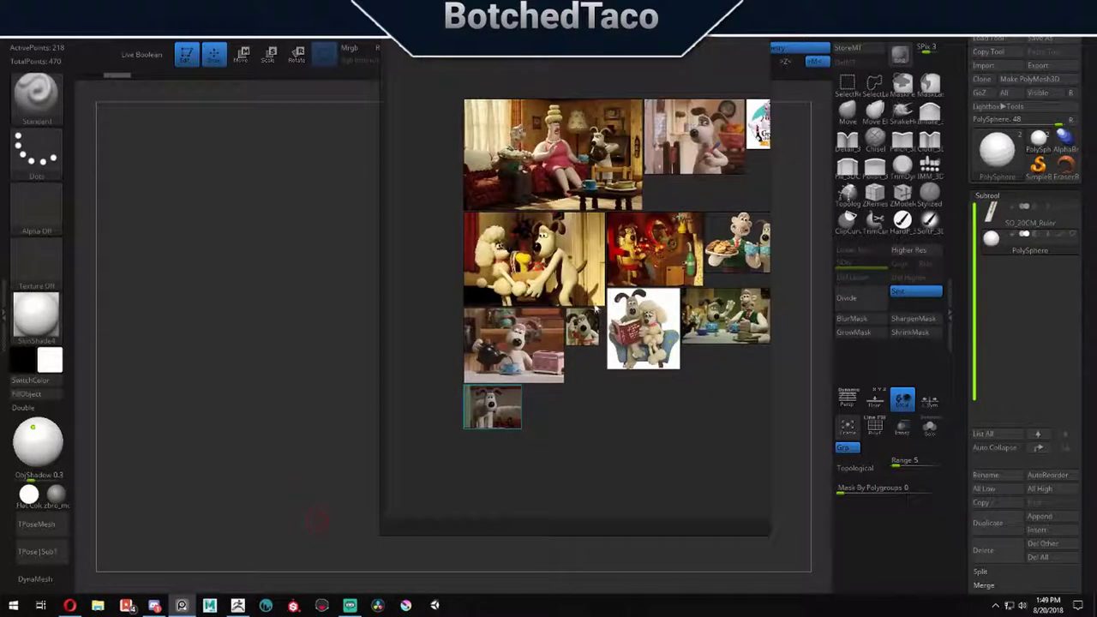
scroll(606, 290, up, 4)
scroll(531, 272, down, 4)
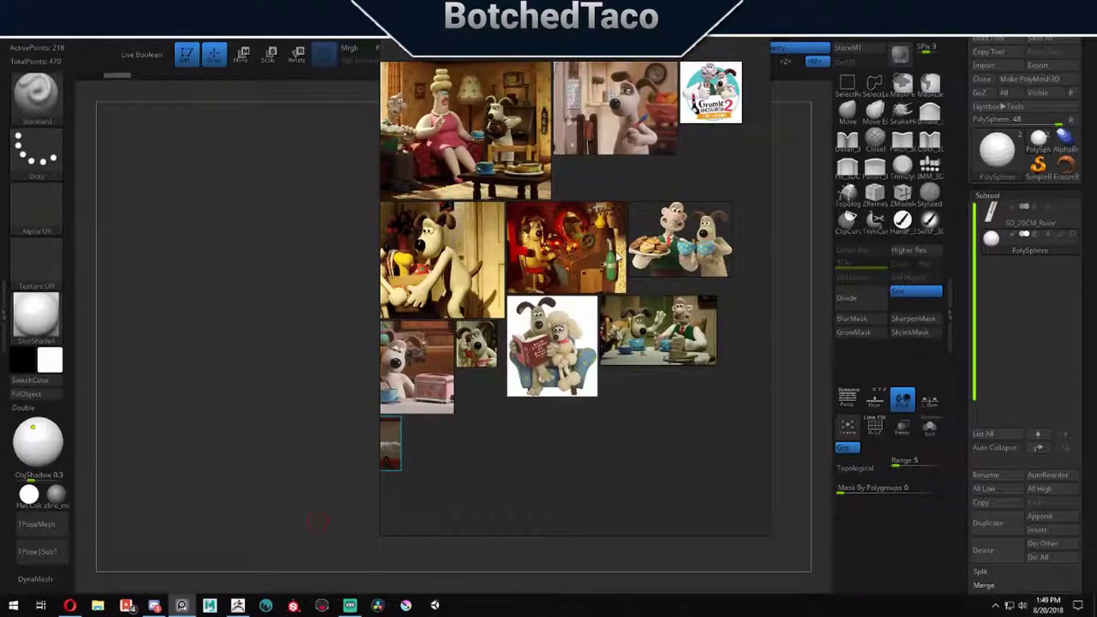
Import a Gromit reference picture as a texture and pin it small in the canvas corner.
click(634, 26)
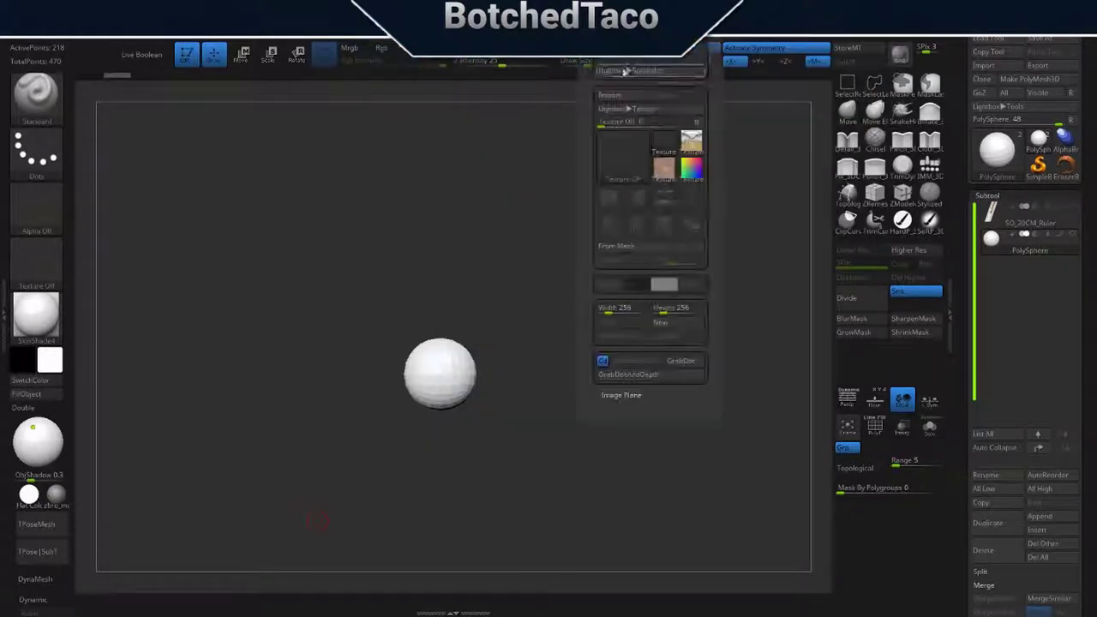
click(622, 94)
click(34, 130)
double_click(208, 245)
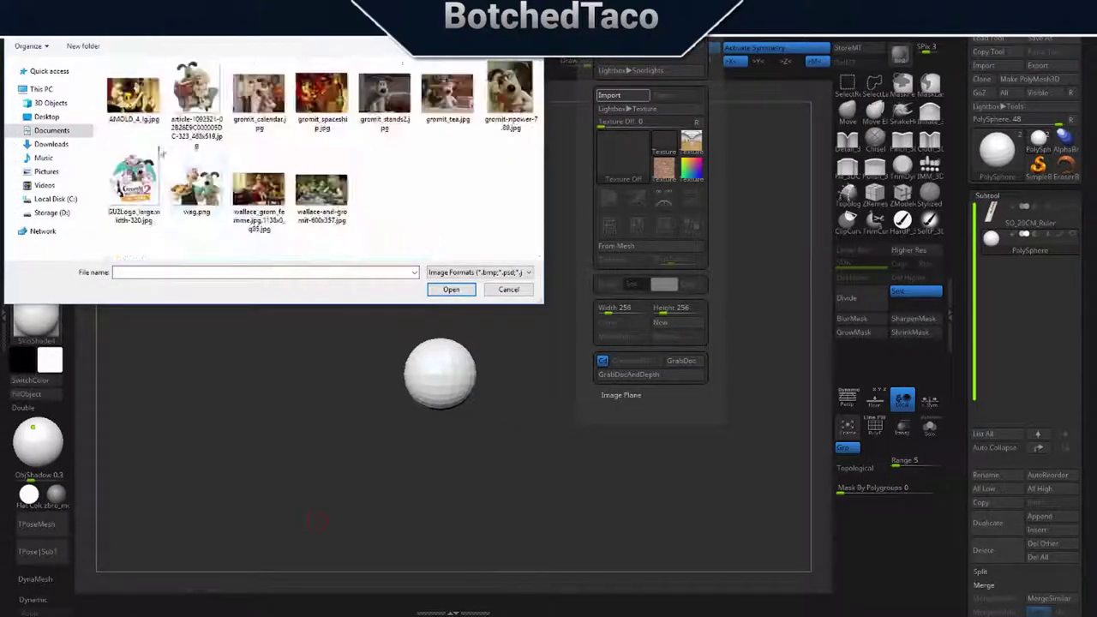
double_click(155, 171)
click(669, 250)
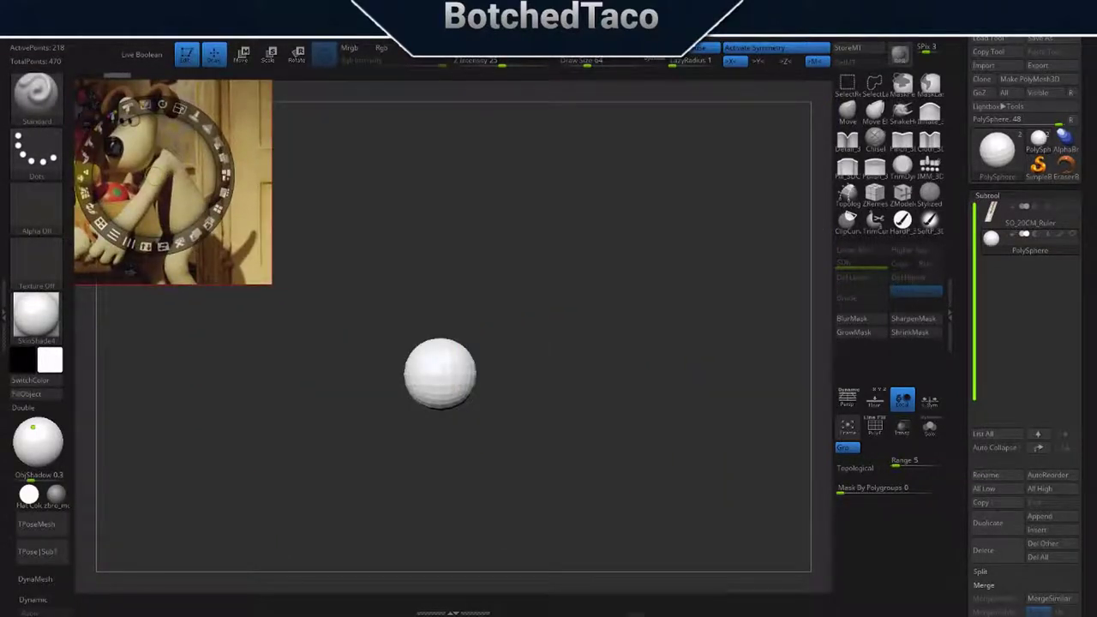
Save the project as Gromit-01-Blockout-01.
key(ctrl+s)
text(Gnom)
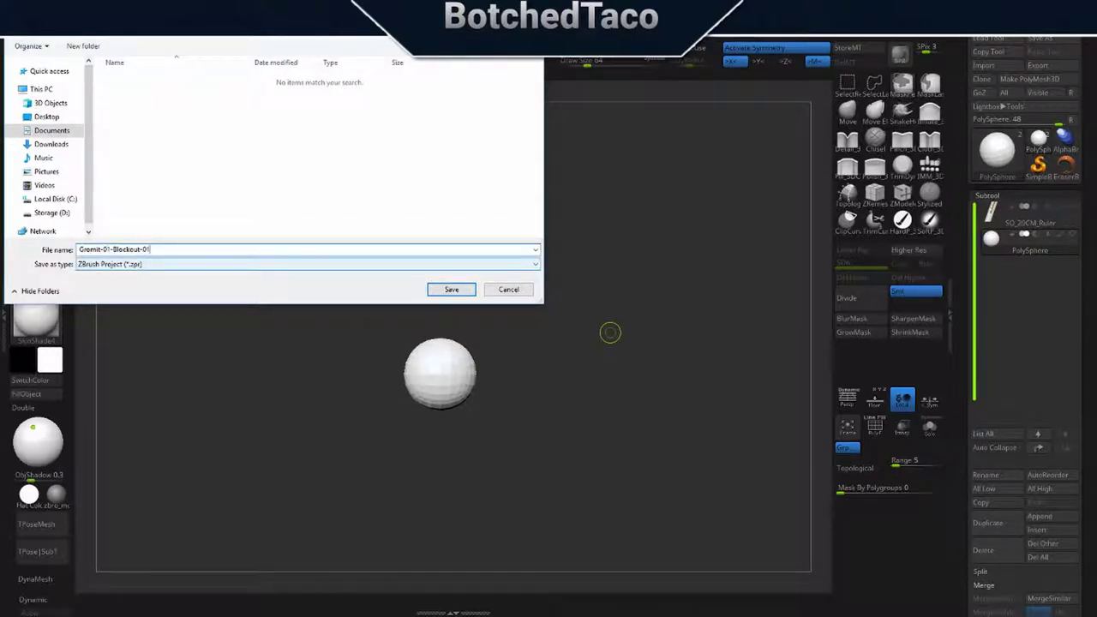
key(Return)
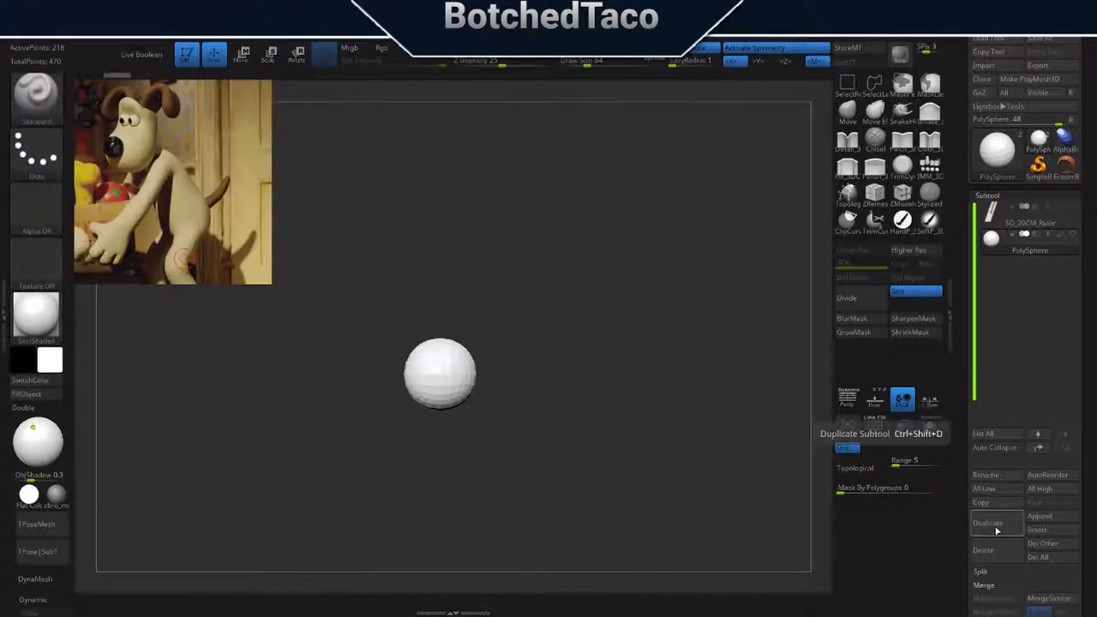
Frame the sphere larger and turn on the Floor grid.
key(w)
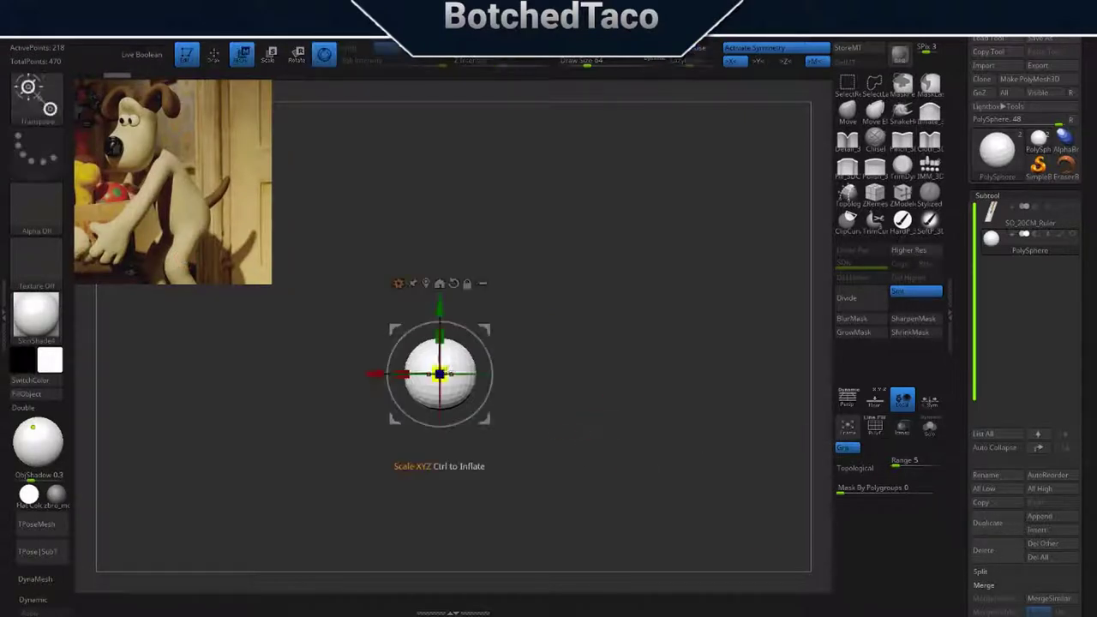
key(f)
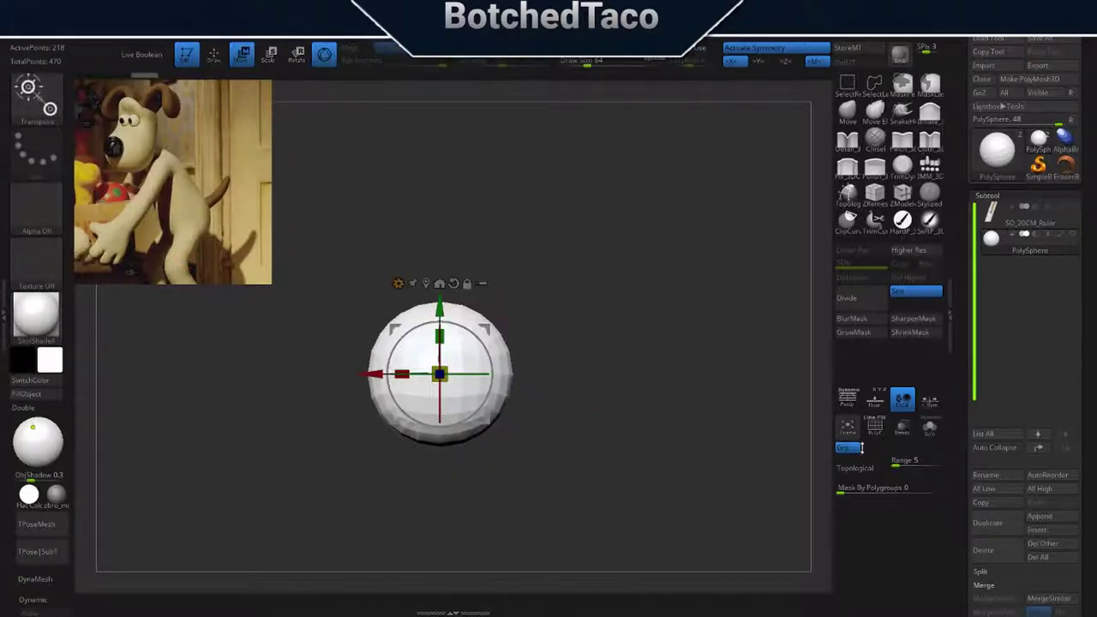
click(875, 398)
Insert an IMM Primitives cylinder onto the front of the sphere.
key(b)
key(i)
key(m)
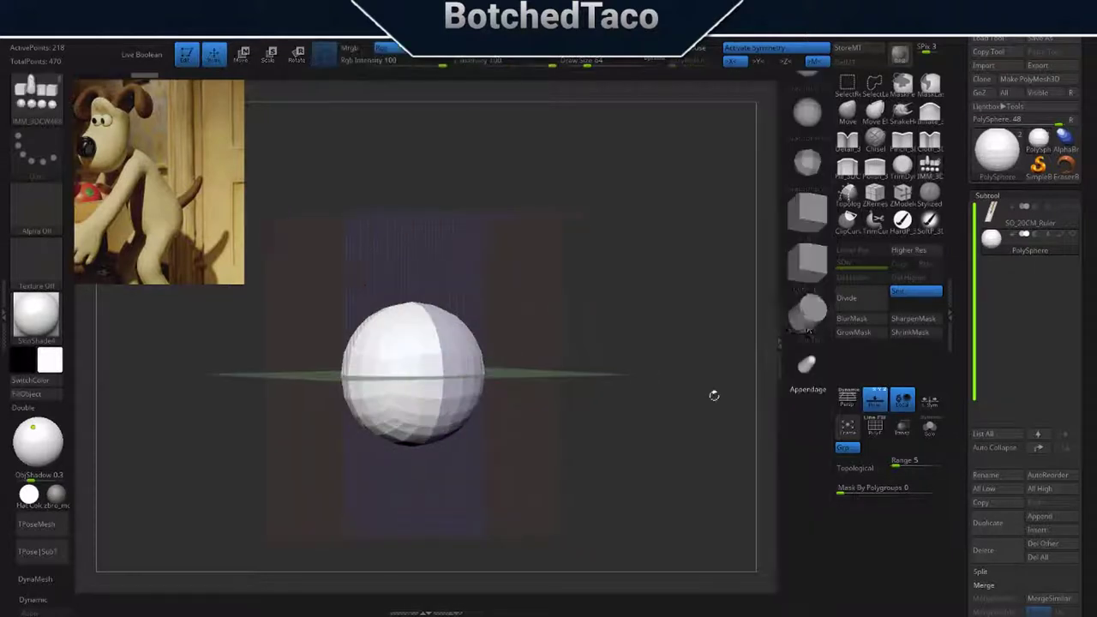
click(809, 329)
drag(591, 262, 541, 392)
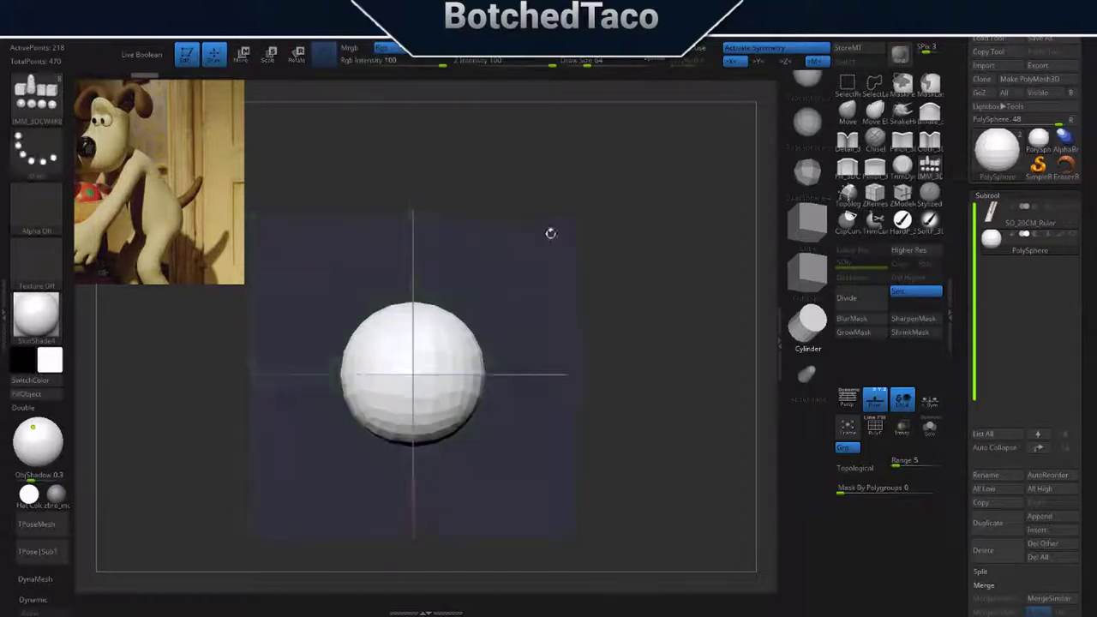
drag(416, 375, 470, 376)
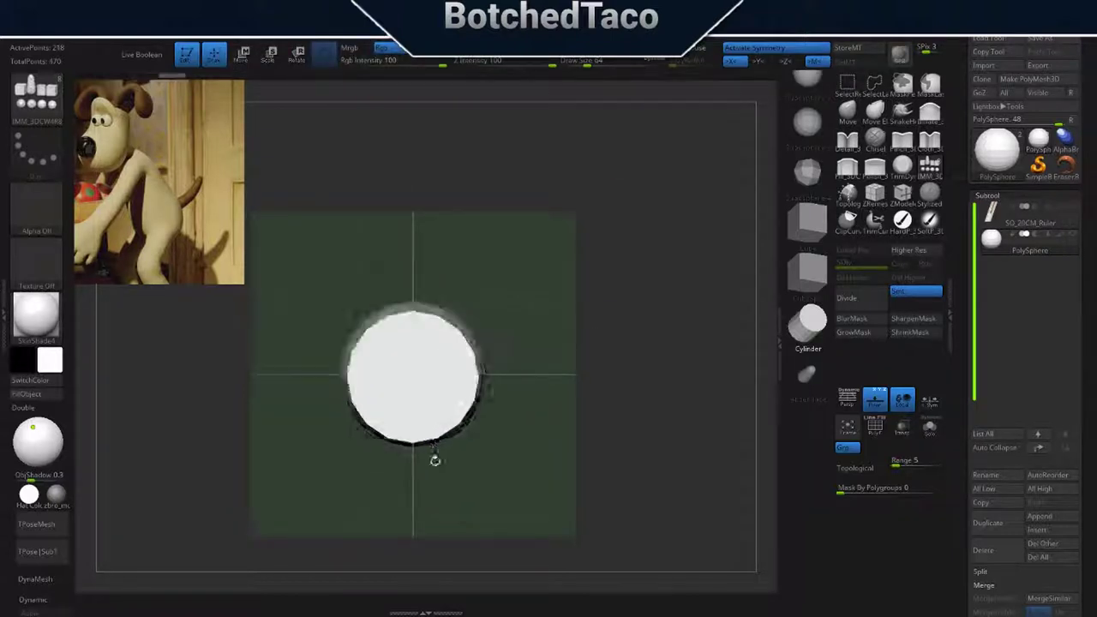
Tilt the cylinder slightly to the right with the Transpose gizmo.
shift+drag(433, 458, 512, 416)
key(w)
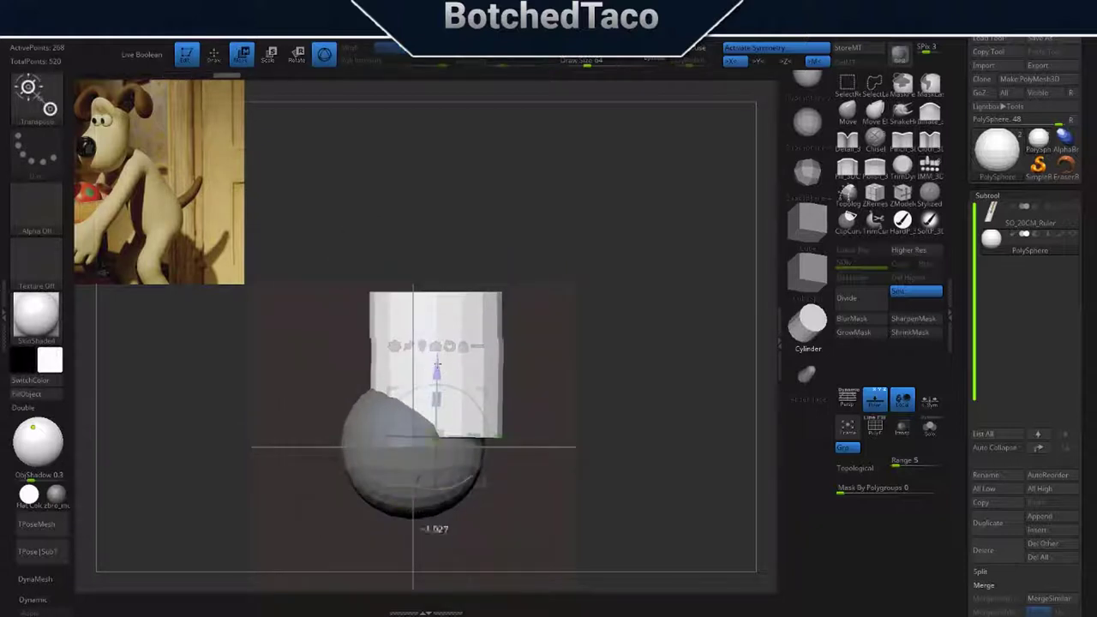
drag(412, 333, 489, 463)
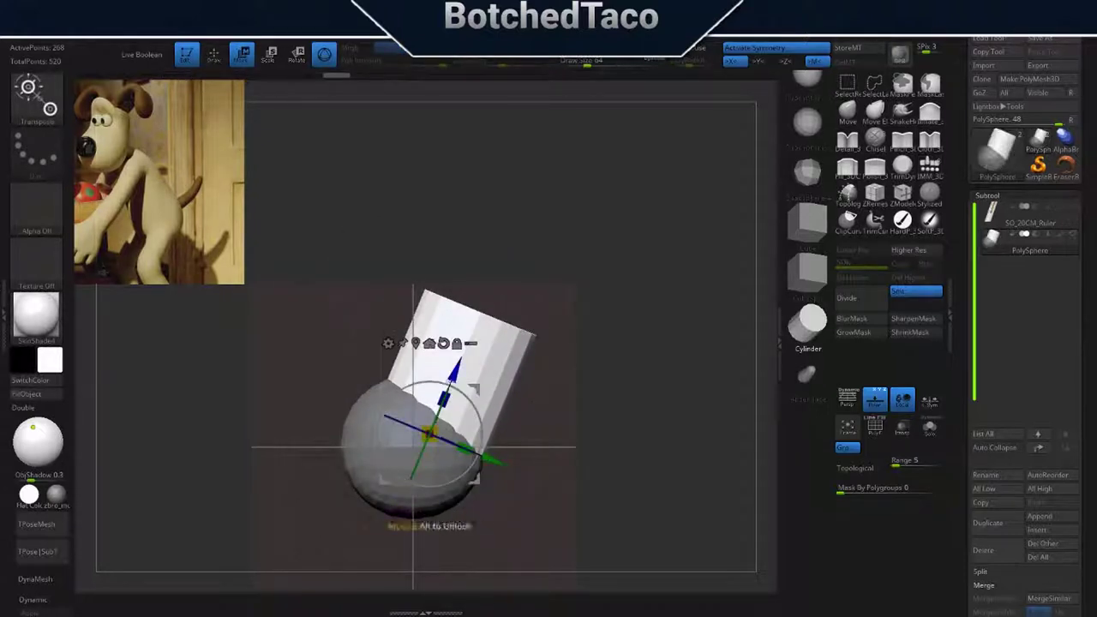
key(ctrl+z)
key(ctrl+shift+z)
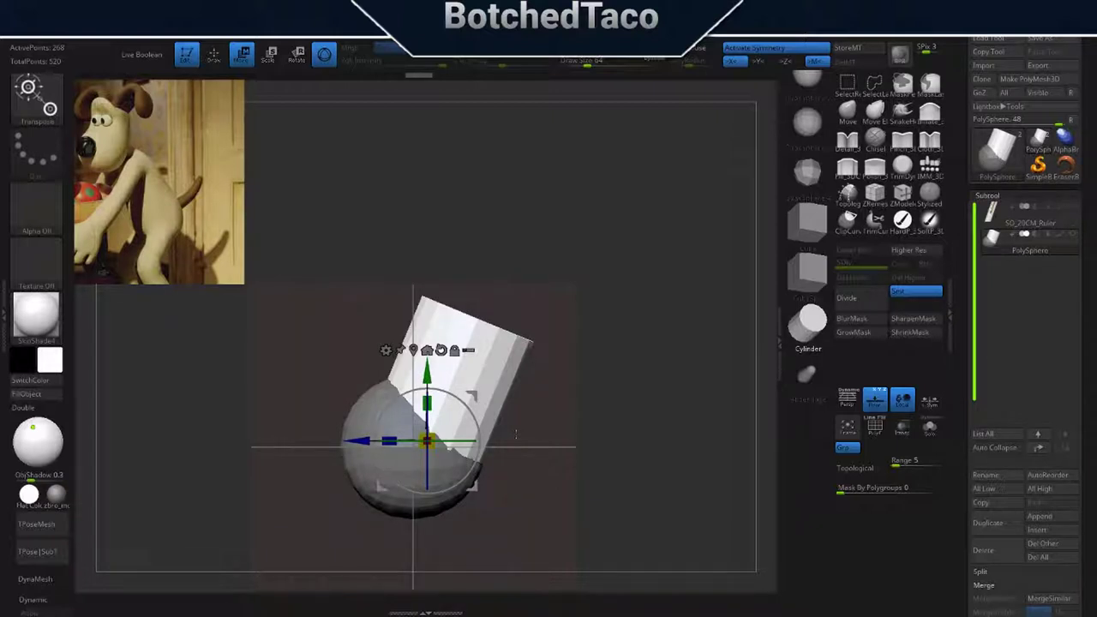
mouse_move(523, 476)
mouse_down()
mouse_move(609, 493)
mouse_move(604, 484)
mouse_up()
Undo the dent in the sphere and move the small sphere up toward the cylinder.
key(q)
key(Down)
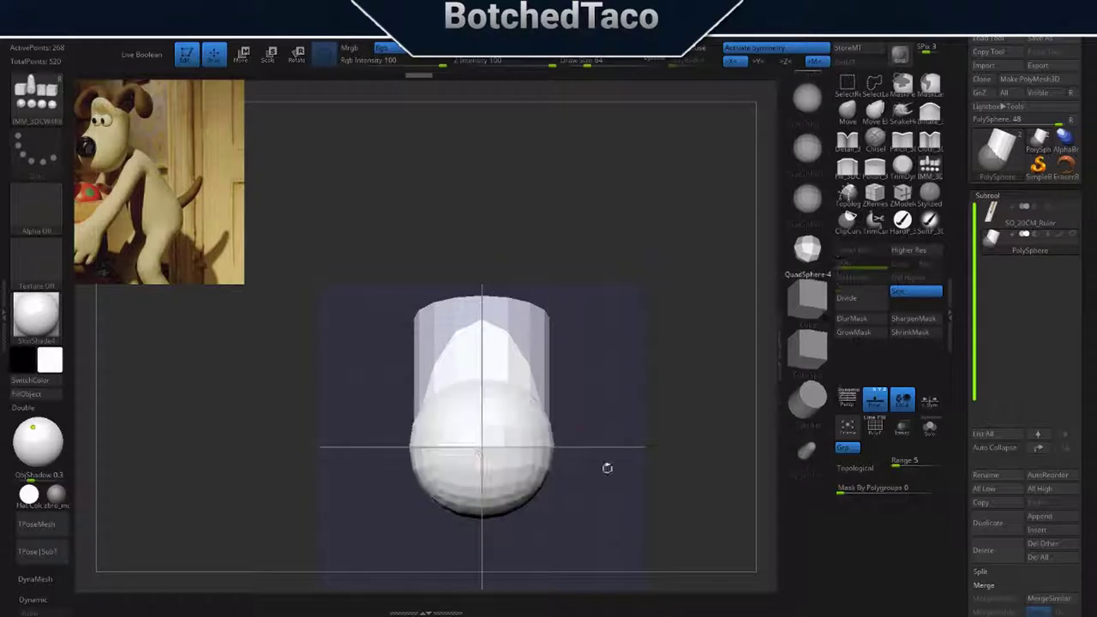
key(ctrl+z)
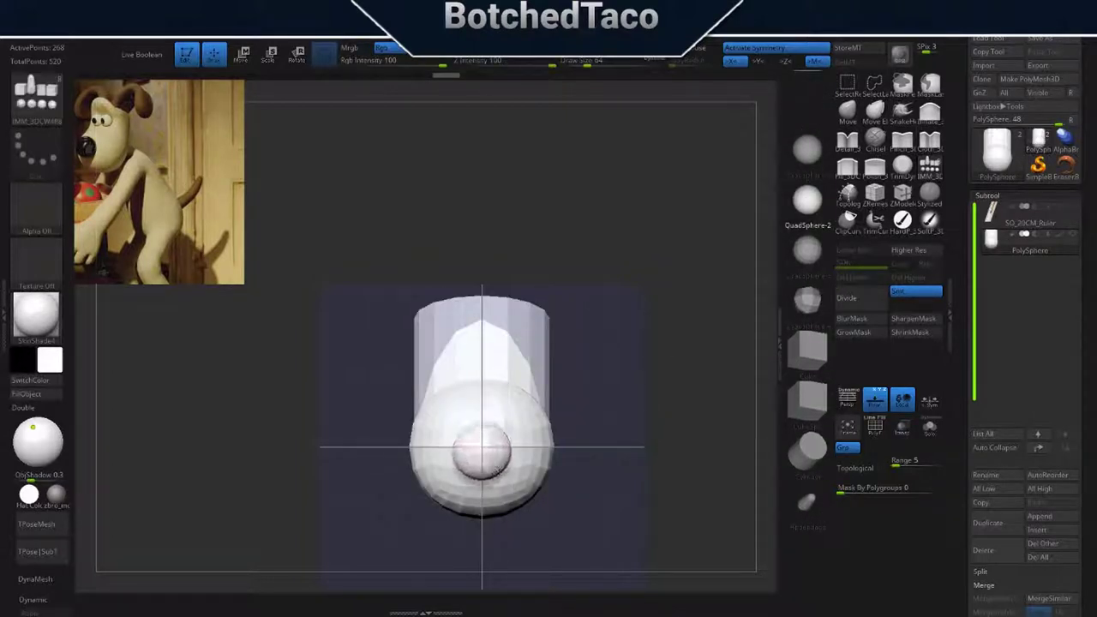
key(w)
drag(600, 514, 531, 527)
drag(485, 447, 511, 434)
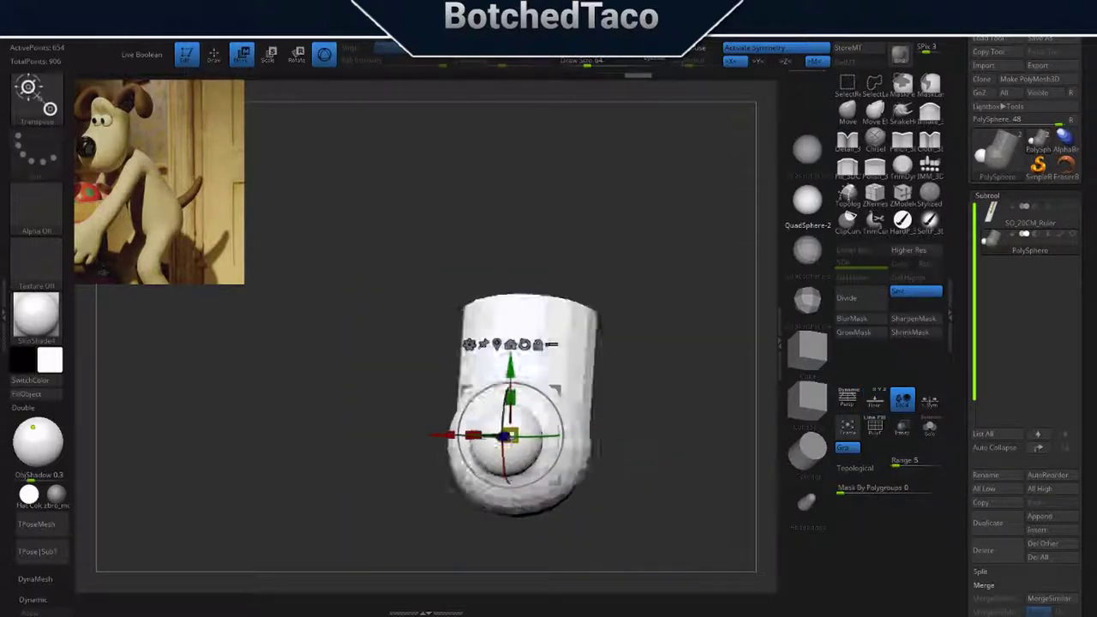
Show polygroup colours and wireframe with PolyF, viewing the head from above.
alt+click(572, 445)
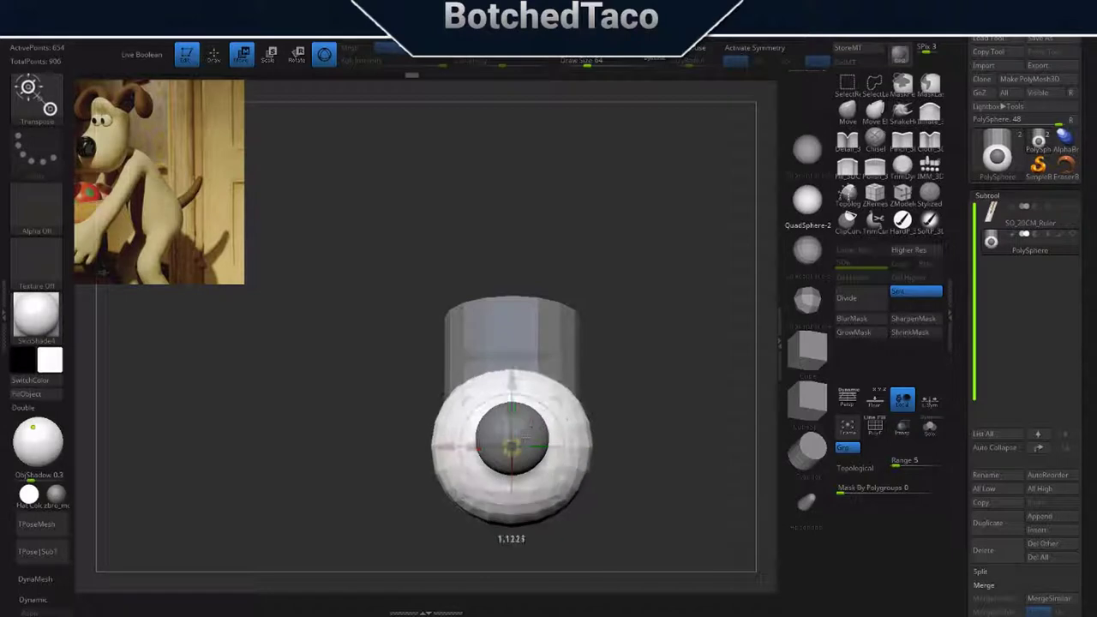
drag(528, 397, 600, 360)
alt+click(608, 365)
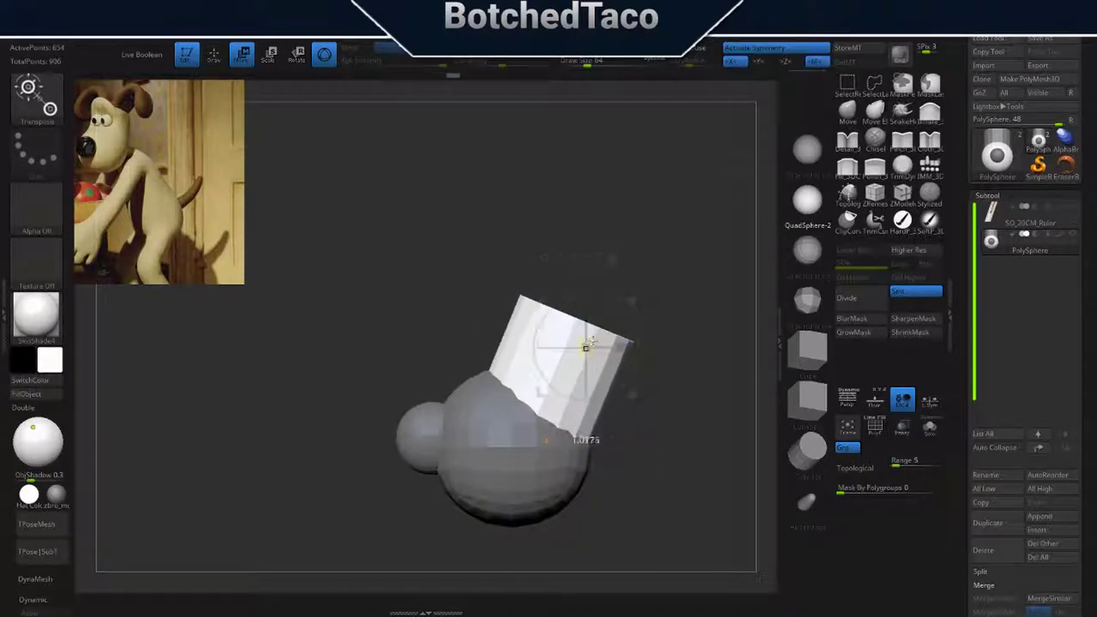
drag(526, 431, 547, 517)
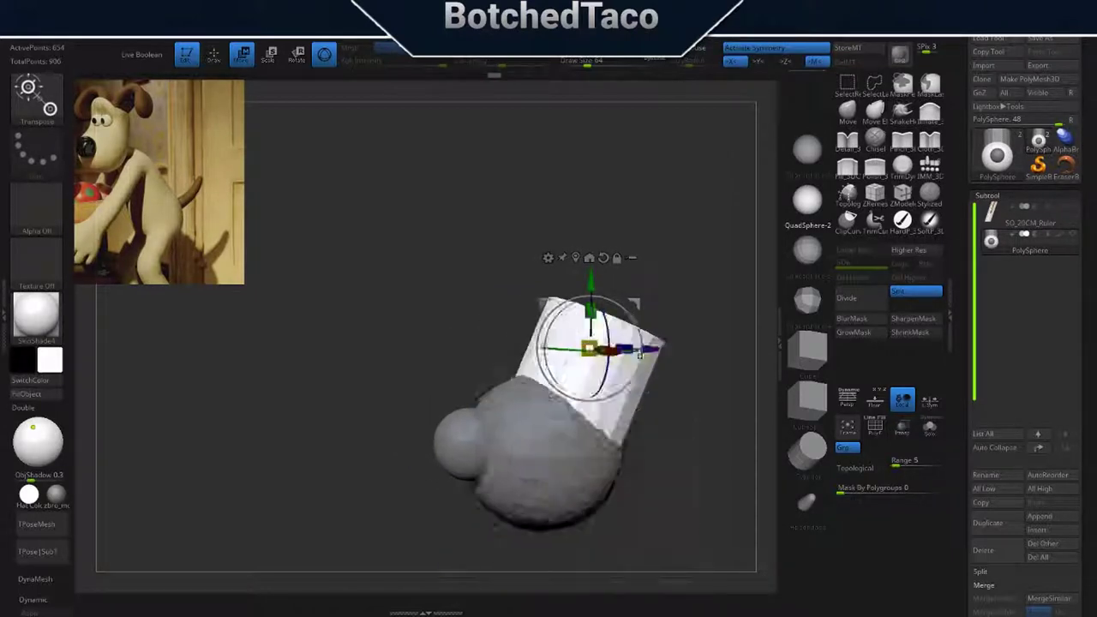
key(q)
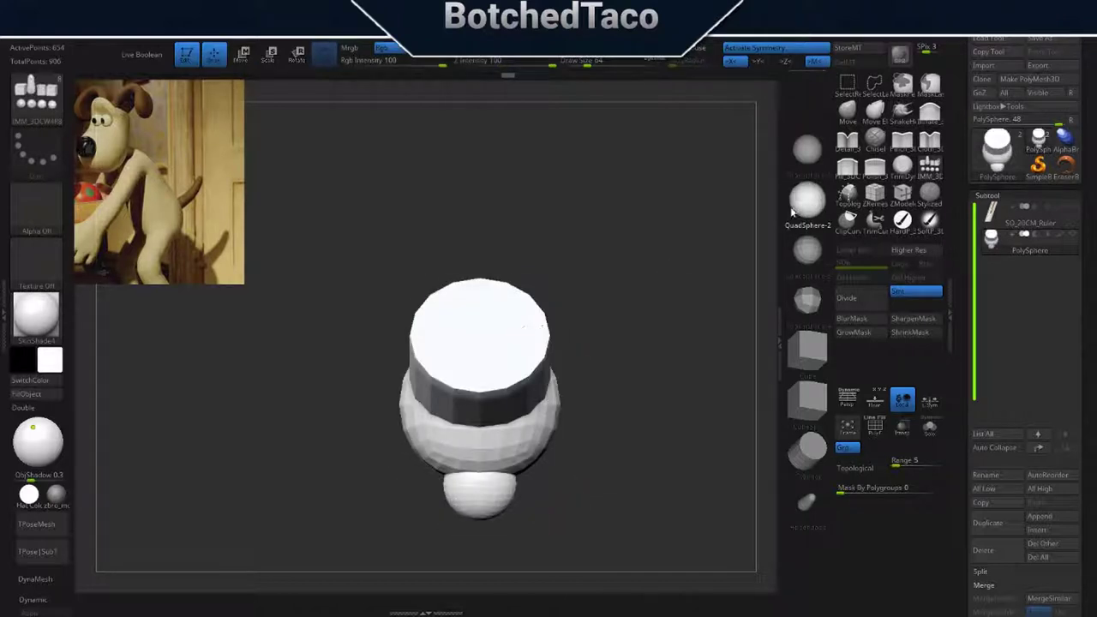
key(shift+f)
drag(484, 367, 610, 414)
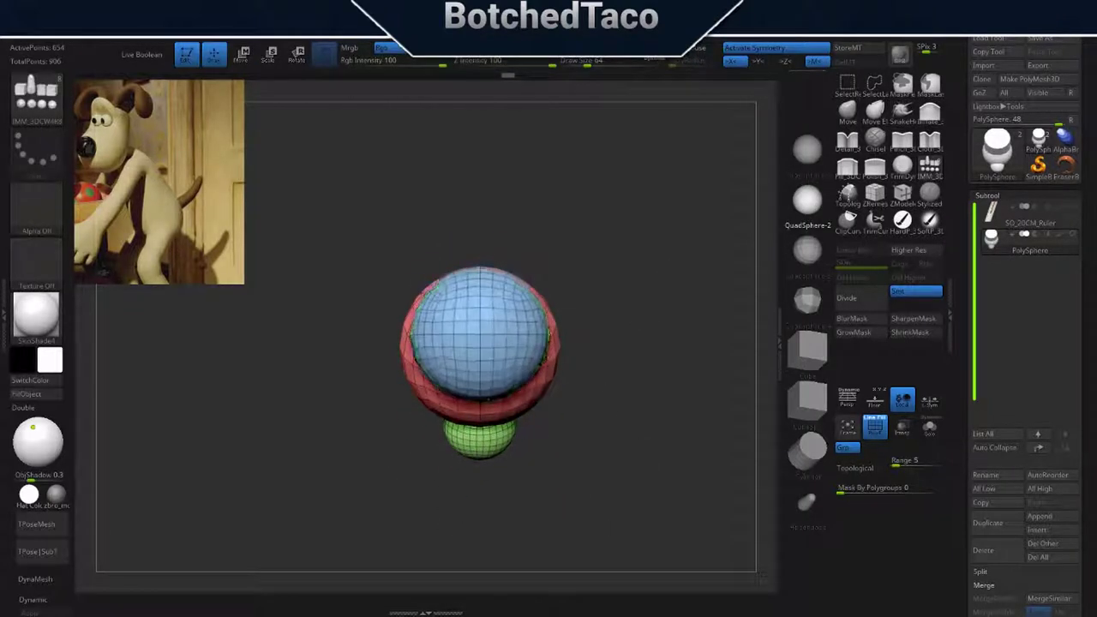
Lower the blue cap onto the top of the head cylinder.
drag(600, 402, 605, 480)
key(w)
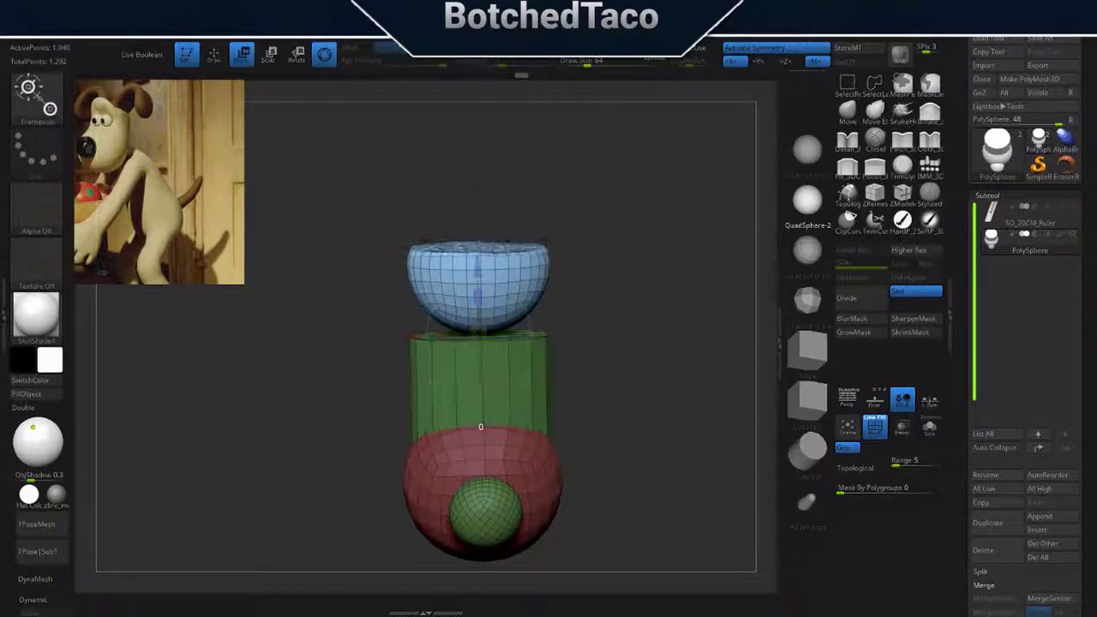
mouse_move(363, 502)
mouse_down()
mouse_move(620, 338)
mouse_move(651, 377)
mouse_up()
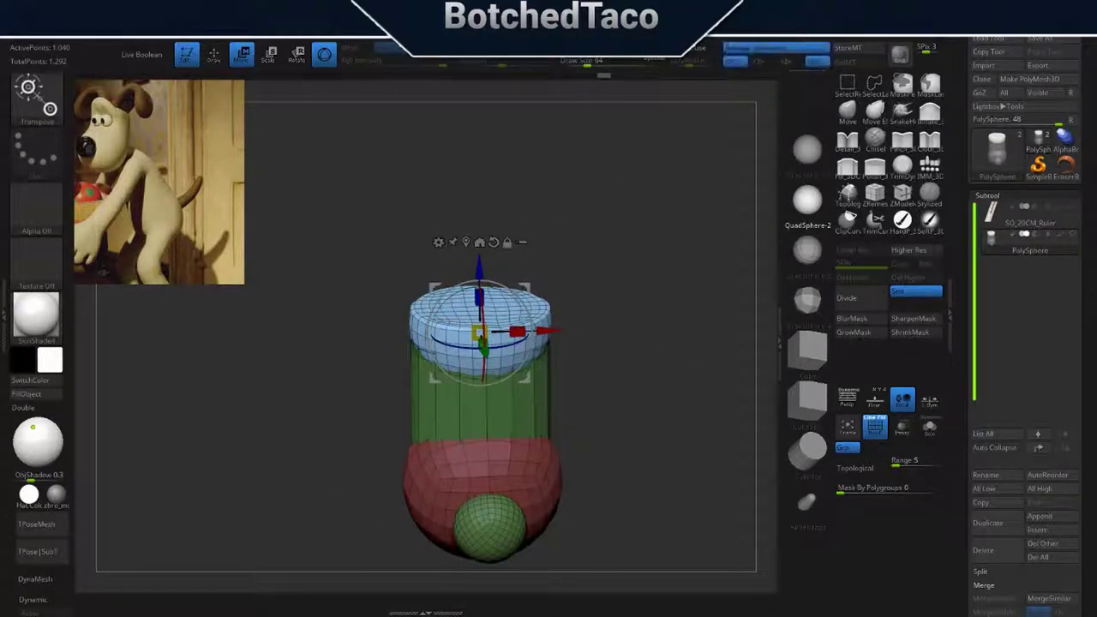
mouse_move(555, 390)
mouse_down()
mouse_move(566, 369)
mouse_move(634, 360)
mouse_move(540, 411)
mouse_move(560, 417)
mouse_move(536, 399)
mouse_up()
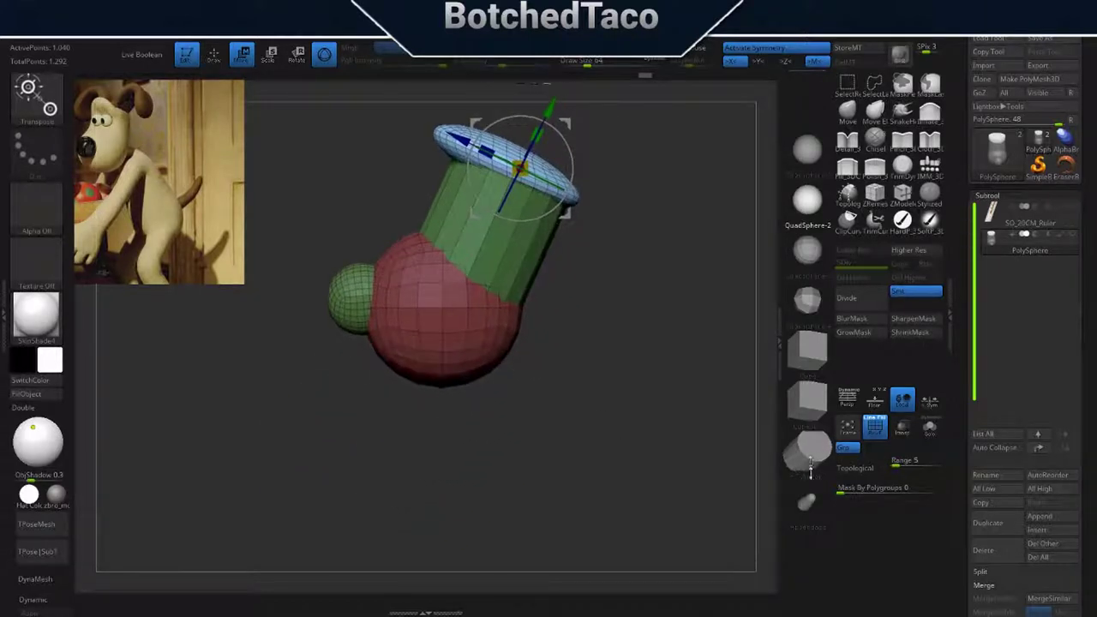
Undo an accidental cap distortion, return to a front view, and pick the IMM primitives brush.
mouse_move(600, 480)
mouse_down()
mouse_move(632, 512)
mouse_move(560, 453)
mouse_move(570, 447)
mouse_move(610, 496)
mouse_move(630, 539)
mouse_up()
key(ctrl+z)
key(w)
key(q)
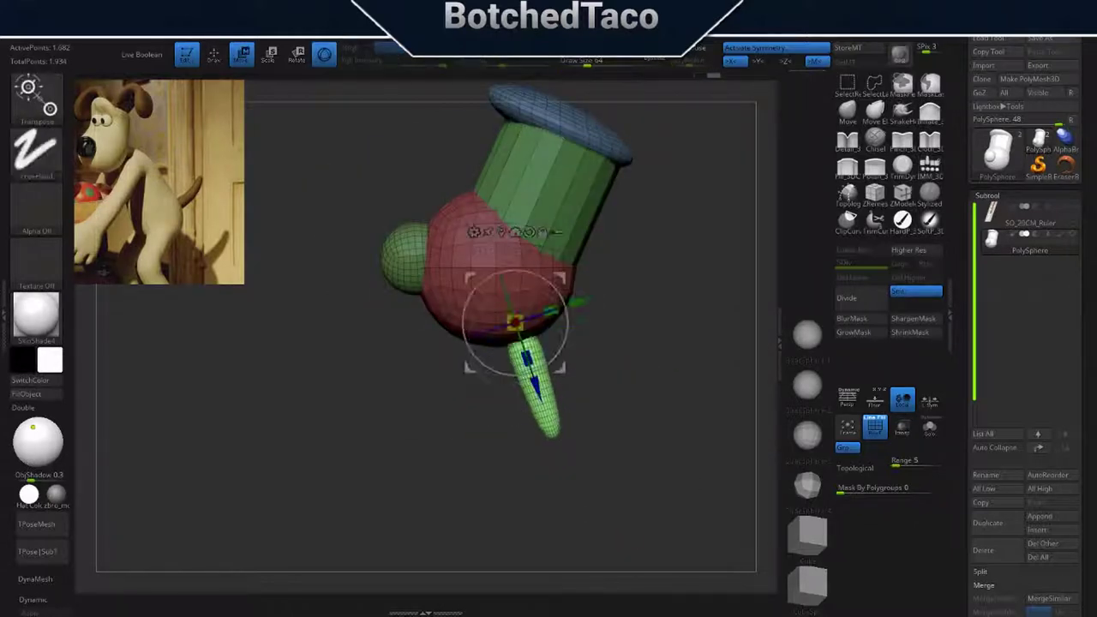
shift+drag(480, 460, 666, 523)
click(930, 167)
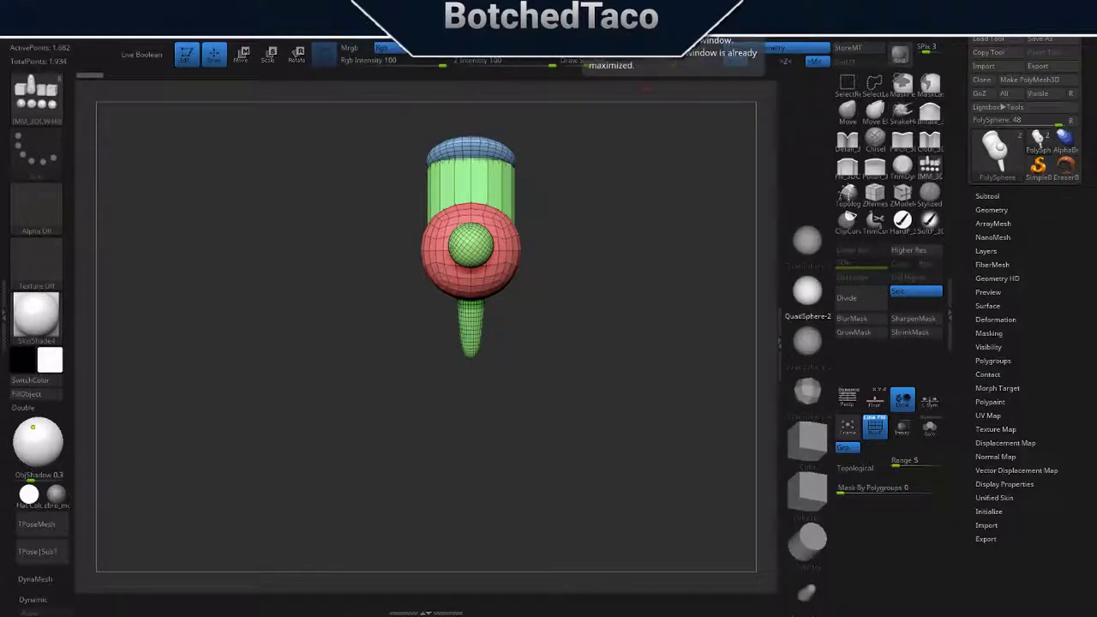
Insert a stretched sphere as the egg-shaped body below the neck.
mouse_move(470, 377)
mouse_down()
mouse_move(600, 421)
mouse_move(480, 368)
mouse_move(533, 417)
mouse_move(504, 293)
mouse_move(600, 412)
mouse_up()
key(ctrl+z)
key(w)
click(470, 450)
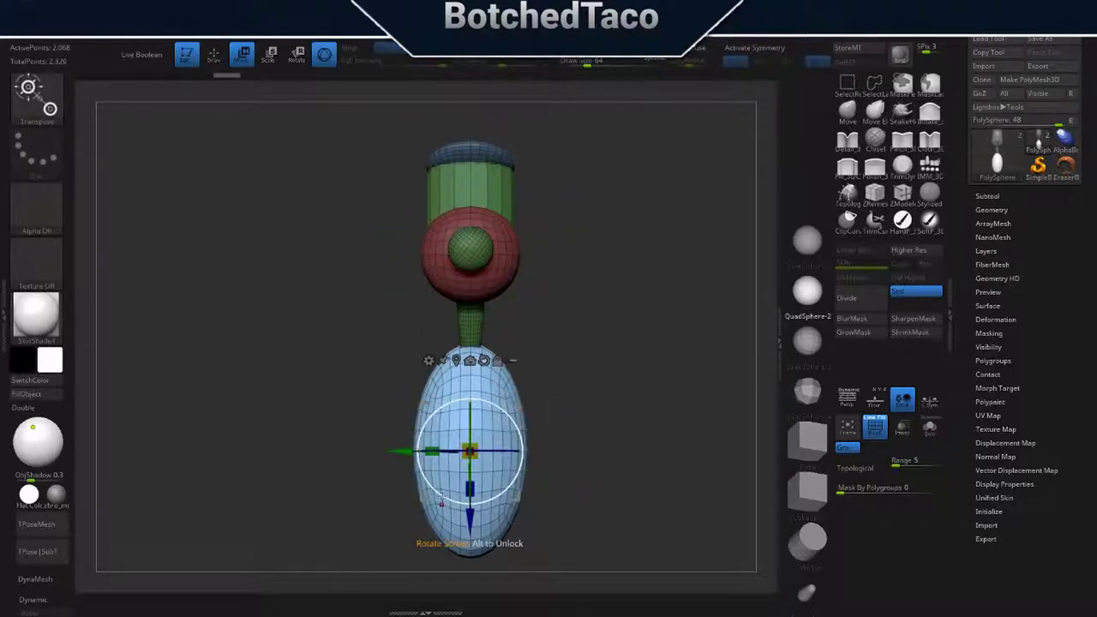
ctrl+click(470, 407)
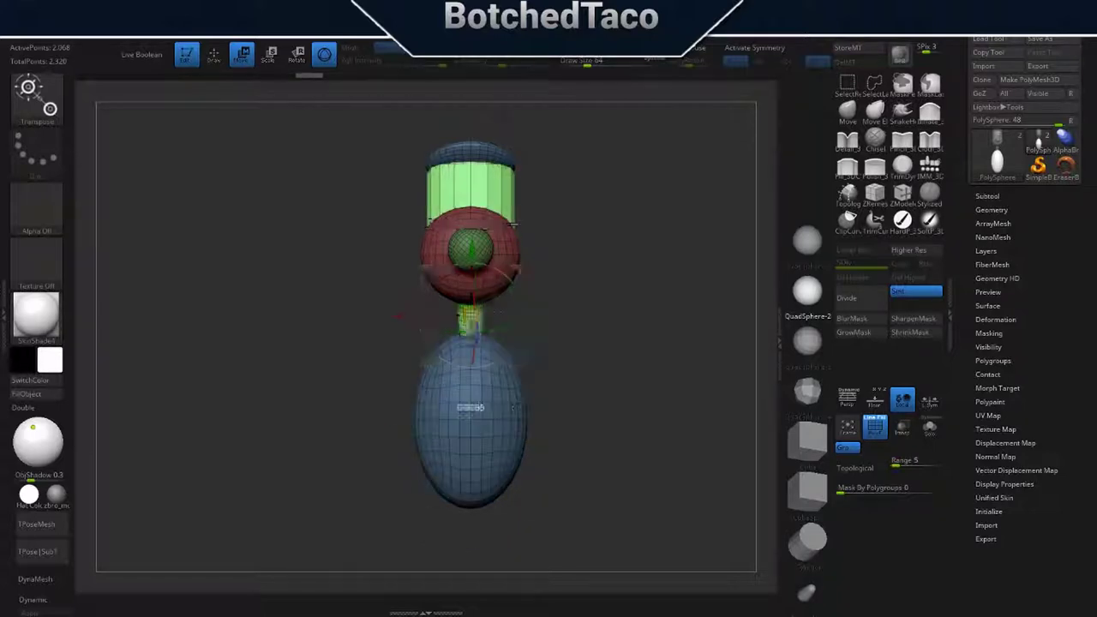
Isolate the neck piece and switch between the neck, red head sphere and green cylinder.
drag(566, 377, 594, 347)
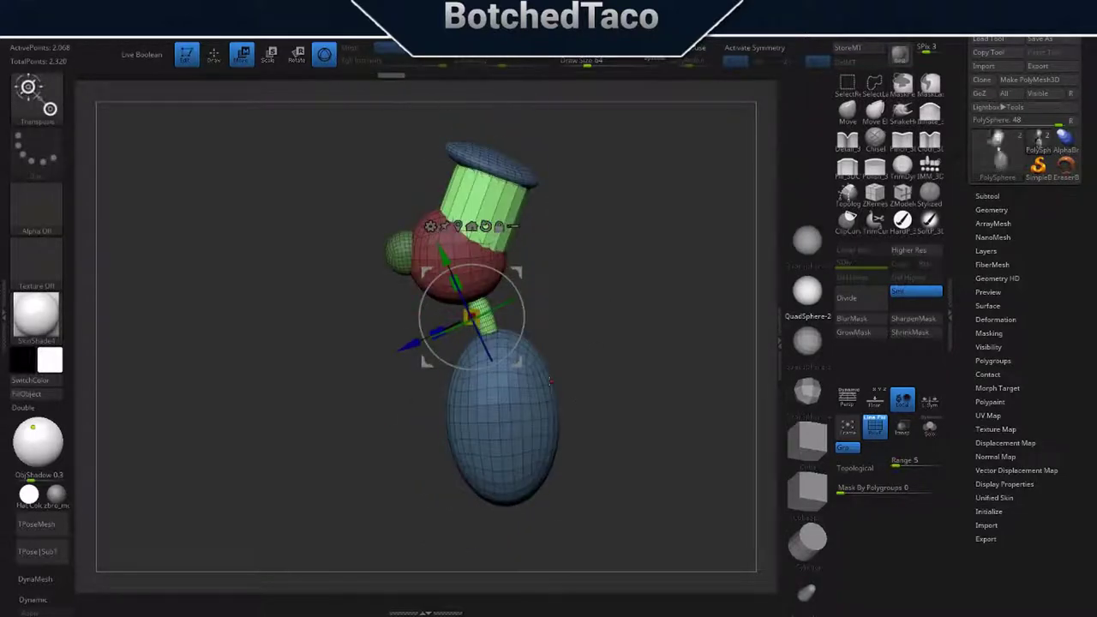
ctrl+shift+drag(319, 356, 271, 375)
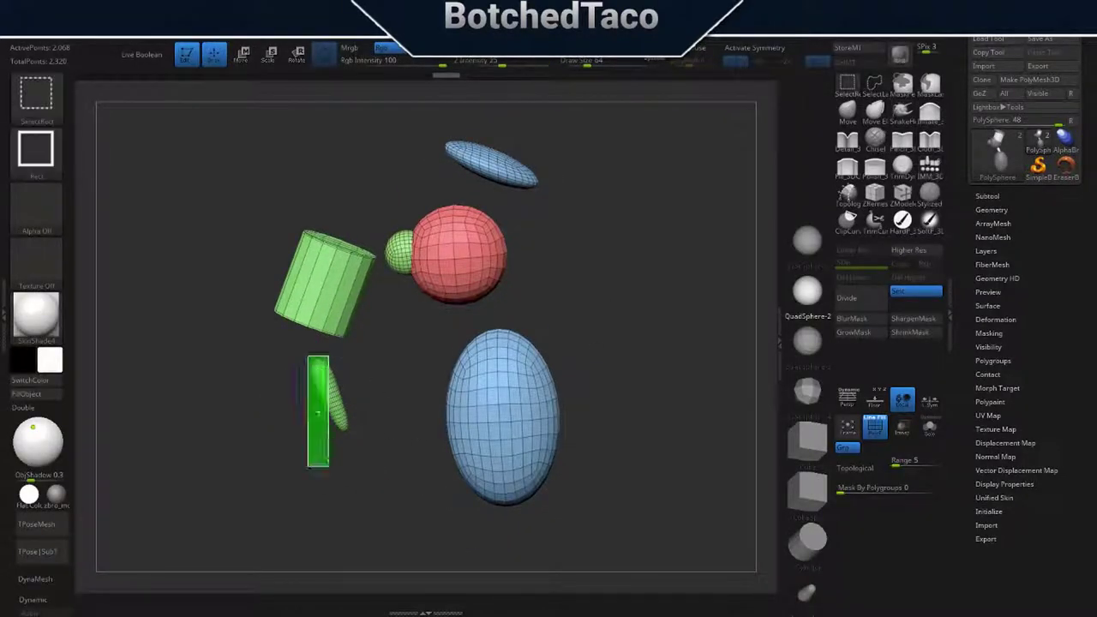
key(space)
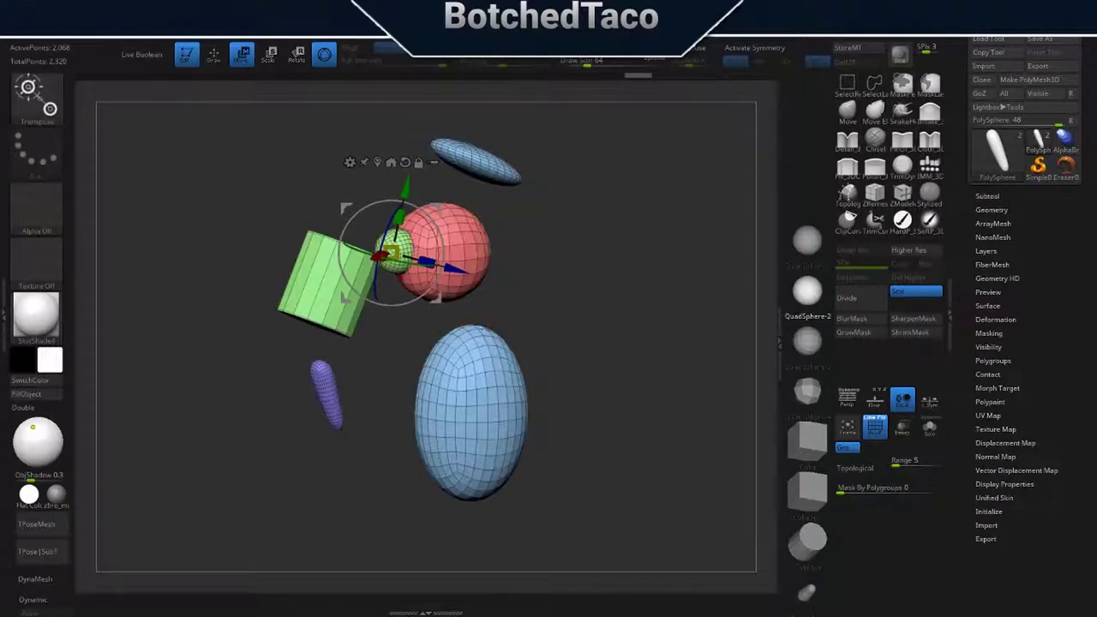
click(326, 392)
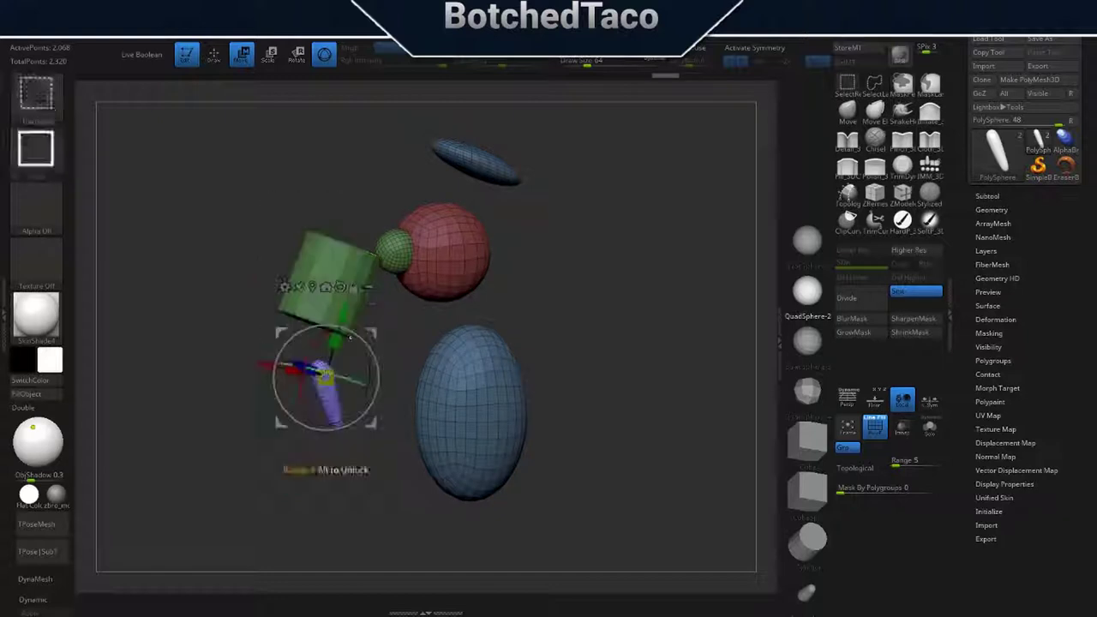
click(338, 282)
click(329, 392)
click(442, 251)
click(326, 390)
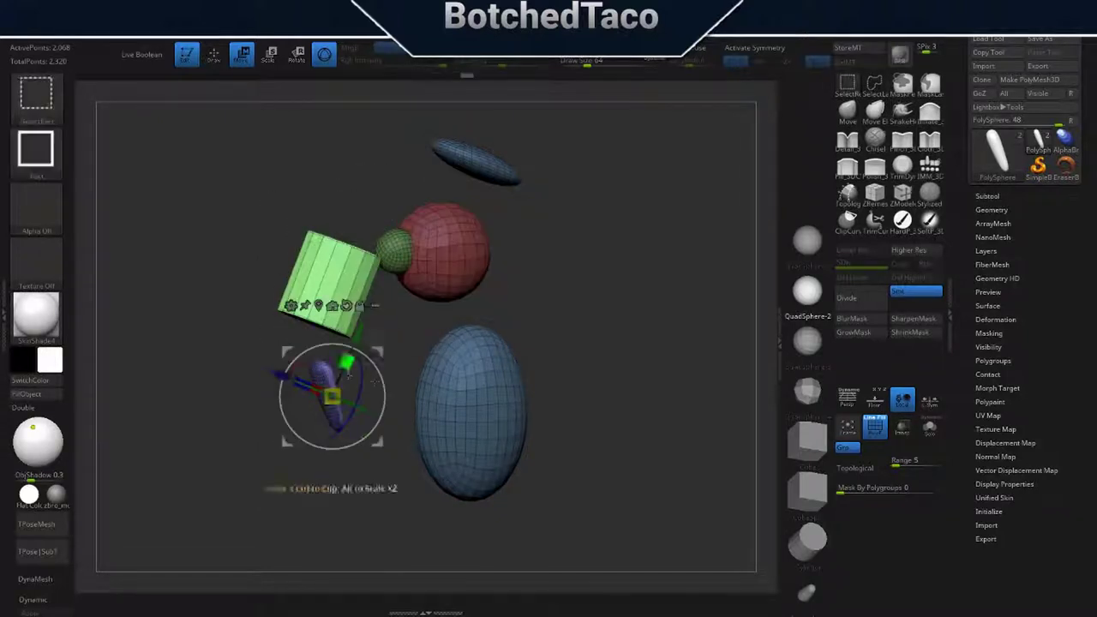
click(442, 251)
click(339, 279)
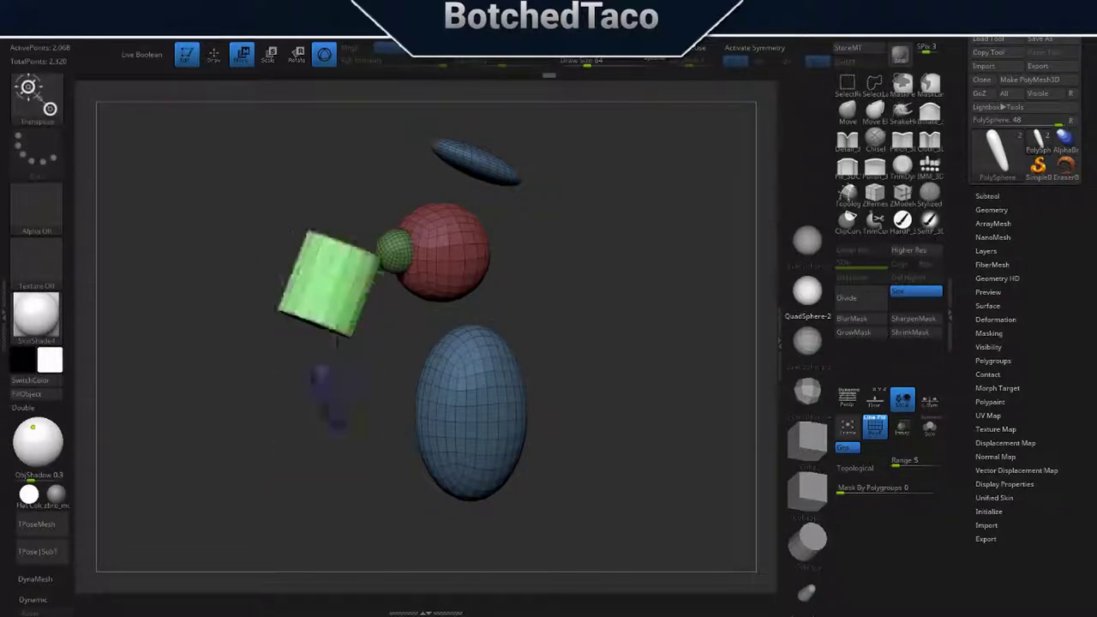
Line up the body egg, head cylinder and neck vertically, then turn on Activate Symmetry.
drag(329, 294, 396, 403)
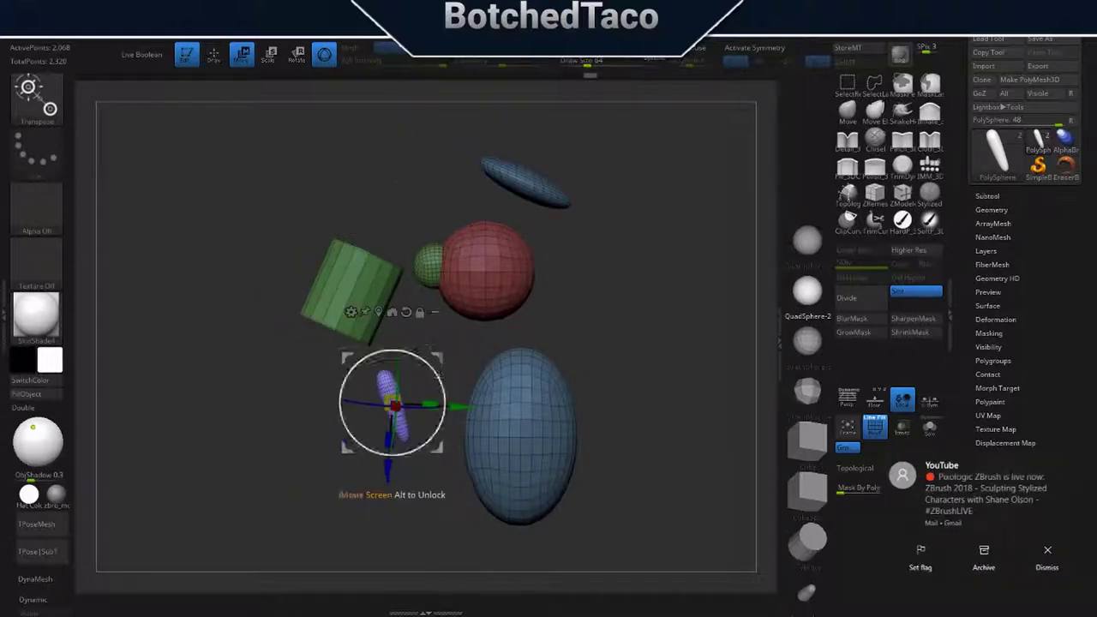
click(505, 377)
mouse_move(600, 385)
mouse_down()
mouse_move(478, 443)
mouse_move(514, 435)
mouse_up()
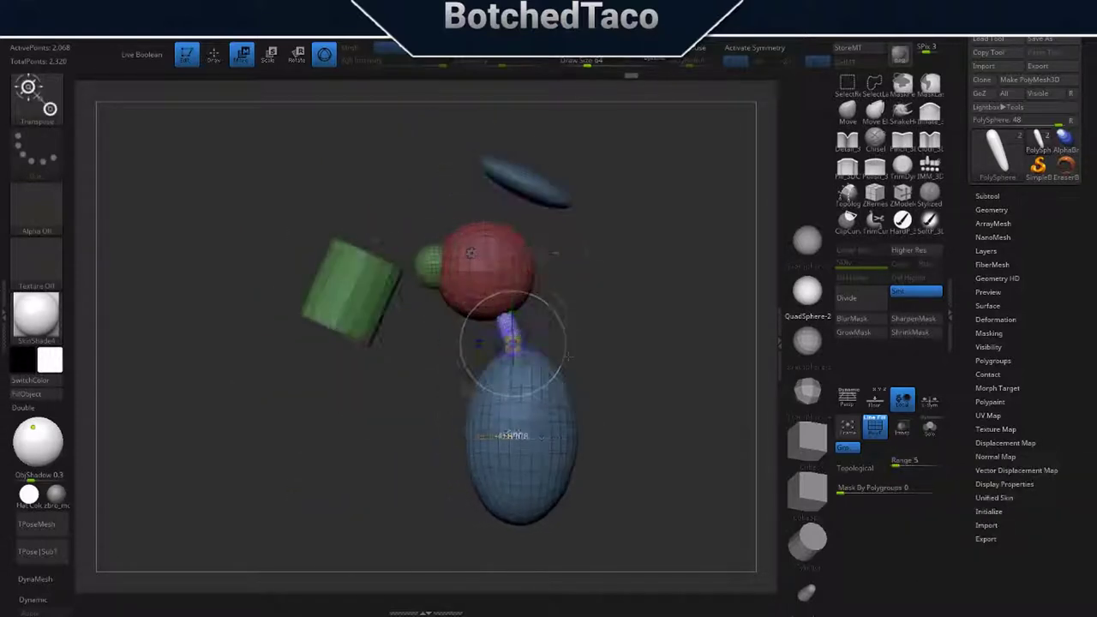
click(354, 290)
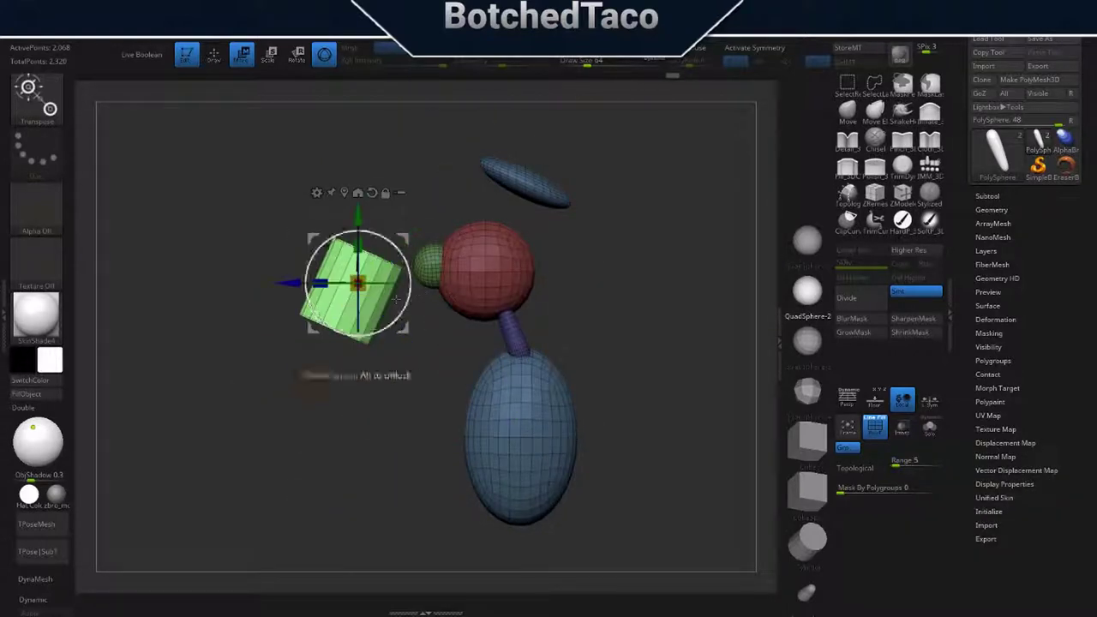
drag(396, 300, 466, 259)
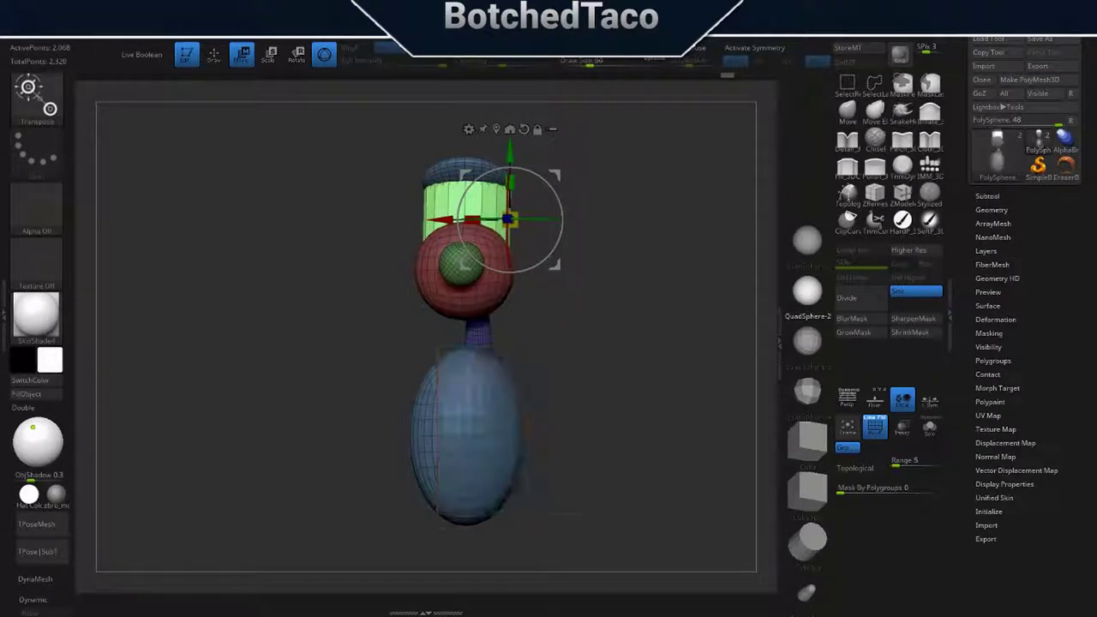
click(470, 336)
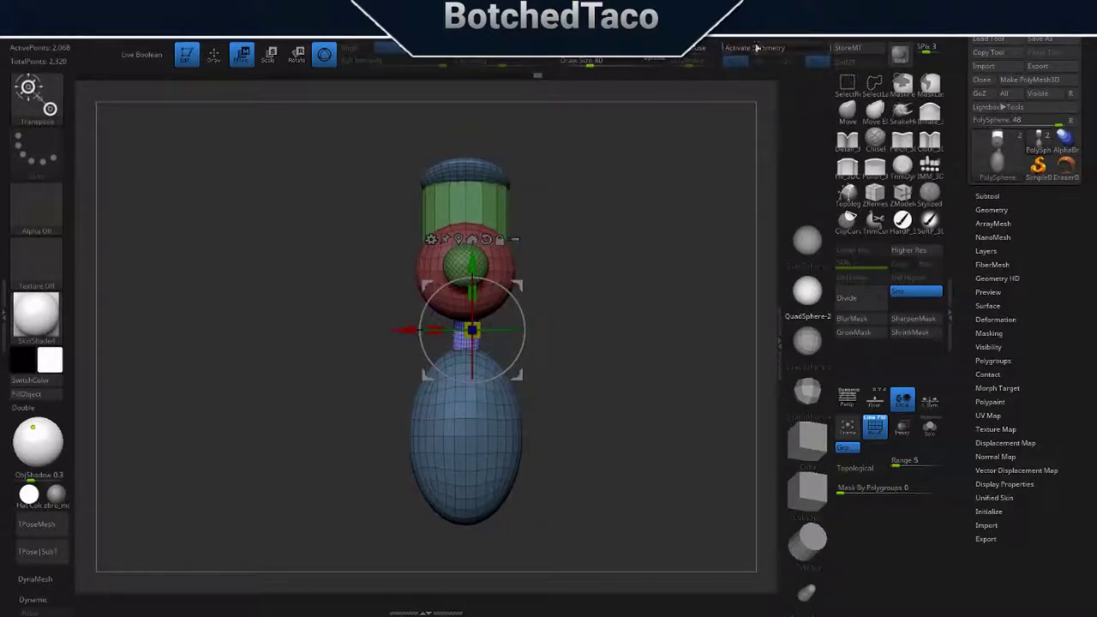
click(756, 48)
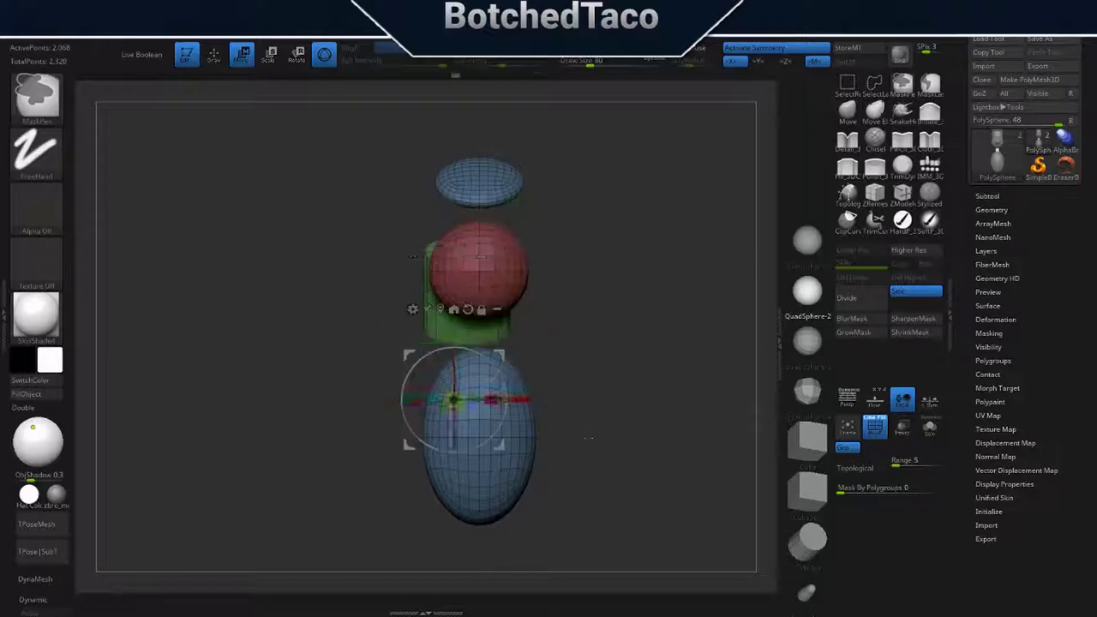
Revert to the previous arrangement and reselect the head cylinder and body egg.
mouse_move(589, 439)
mouse_down()
mouse_move(597, 454)
mouse_move(577, 441)
mouse_up()
key(Escape)
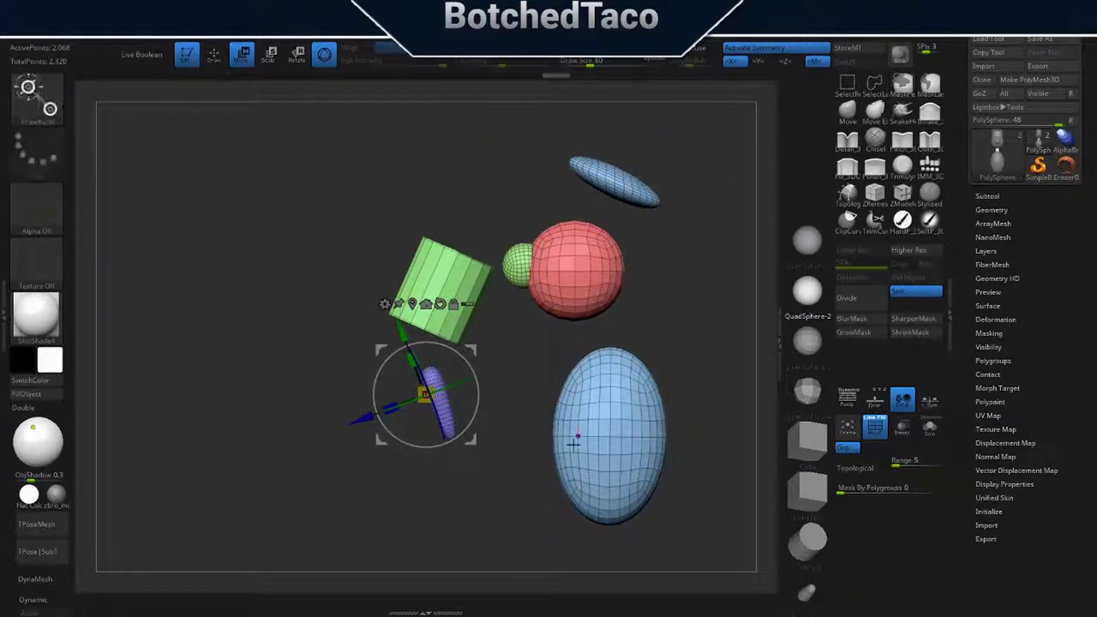
click(448, 299)
mouse_move(448, 299)
mouse_down()
mouse_move(608, 232)
mouse_move(555, 335)
mouse_up()
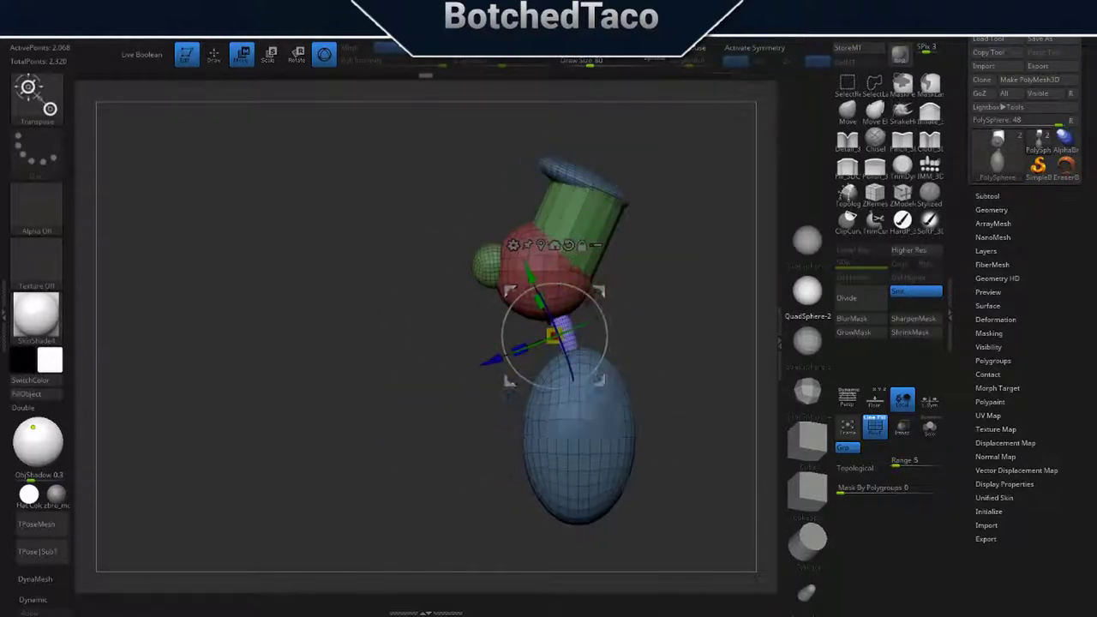
click(576, 393)
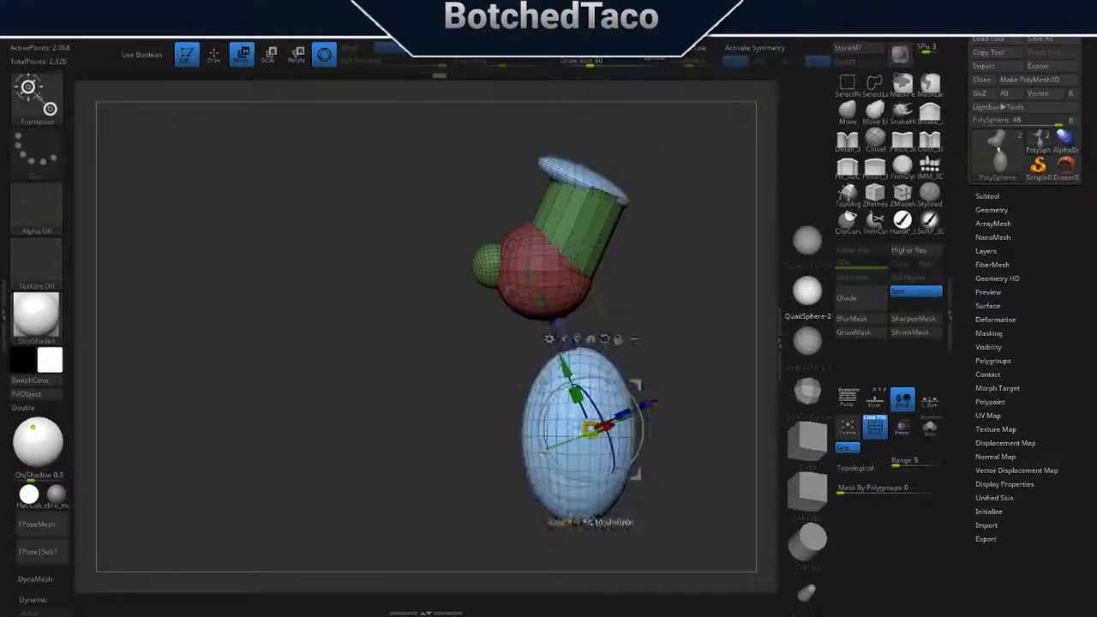
drag(669, 386, 557, 377)
Isolate the body egg, check the cap, cylinder and body in turn, and return to front view.
key(space)
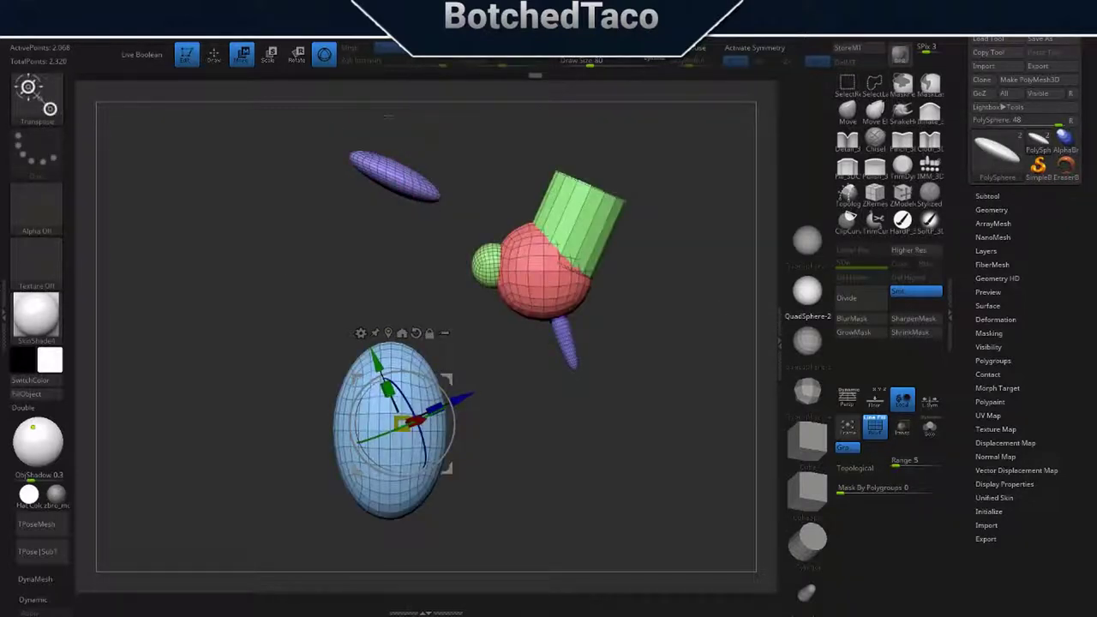
click(394, 175)
click(580, 206)
click(391, 412)
mouse_move(257, 429)
mouse_down()
mouse_move(360, 428)
mouse_move(309, 403)
mouse_up()
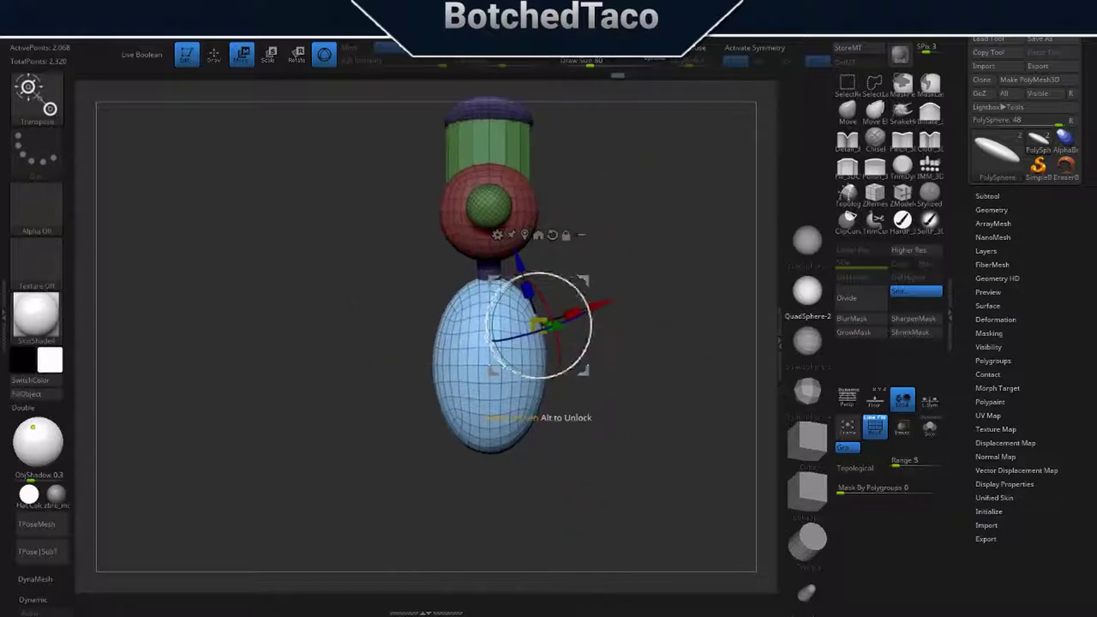
key(q)
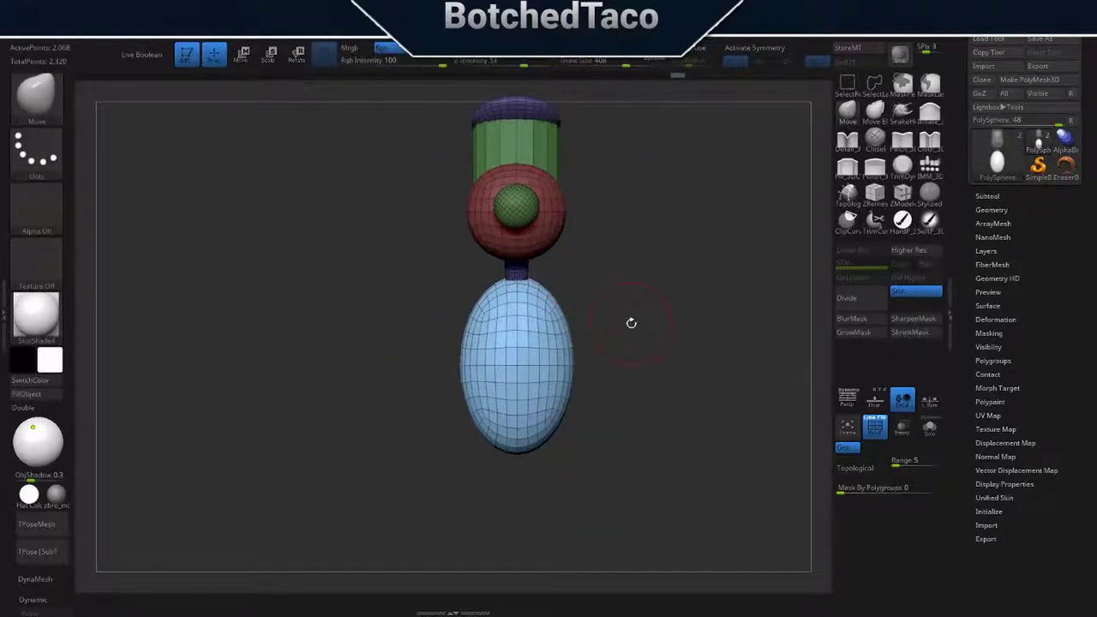
Frame the head closer and mask every part except the red head sphere.
drag(631, 323, 671, 274)
key(f)
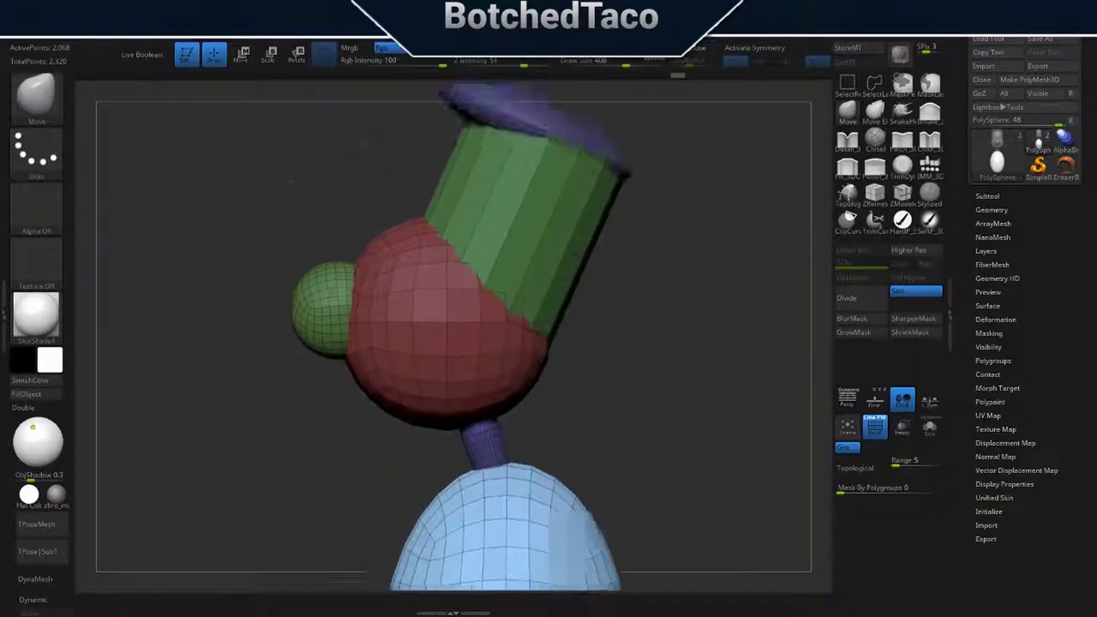
key(w)
ctrl+click(446, 390)
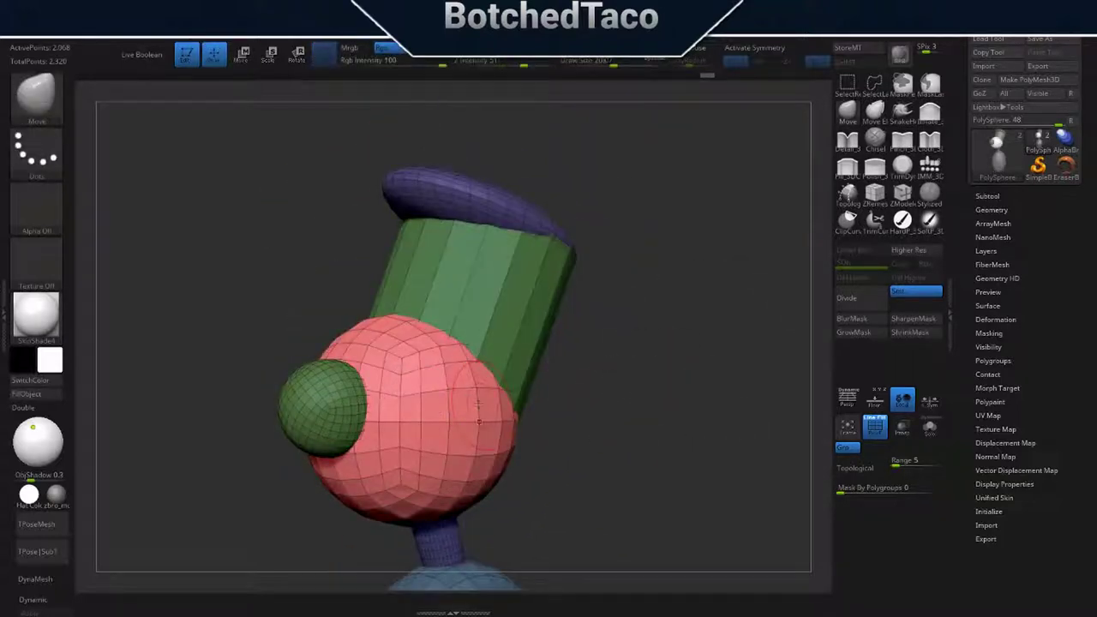
key(space)
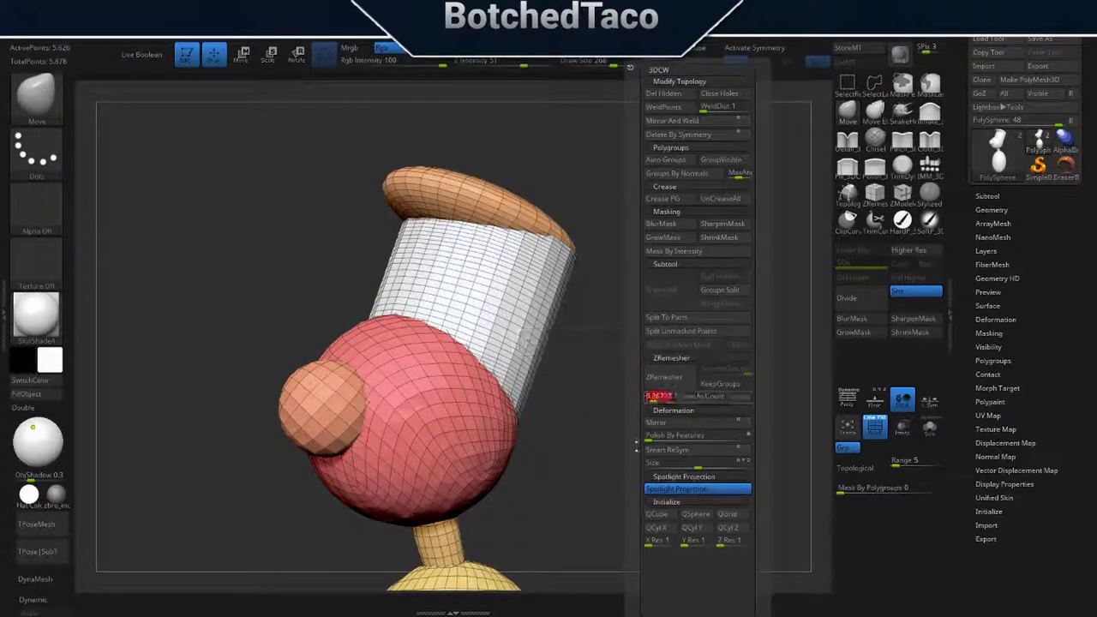
Undo the head remesh, preview Dynamic subdivision without wireframe, enable symmetry, and start a reference import.
key(ctrl+z)
key(ctrl+shift+z)
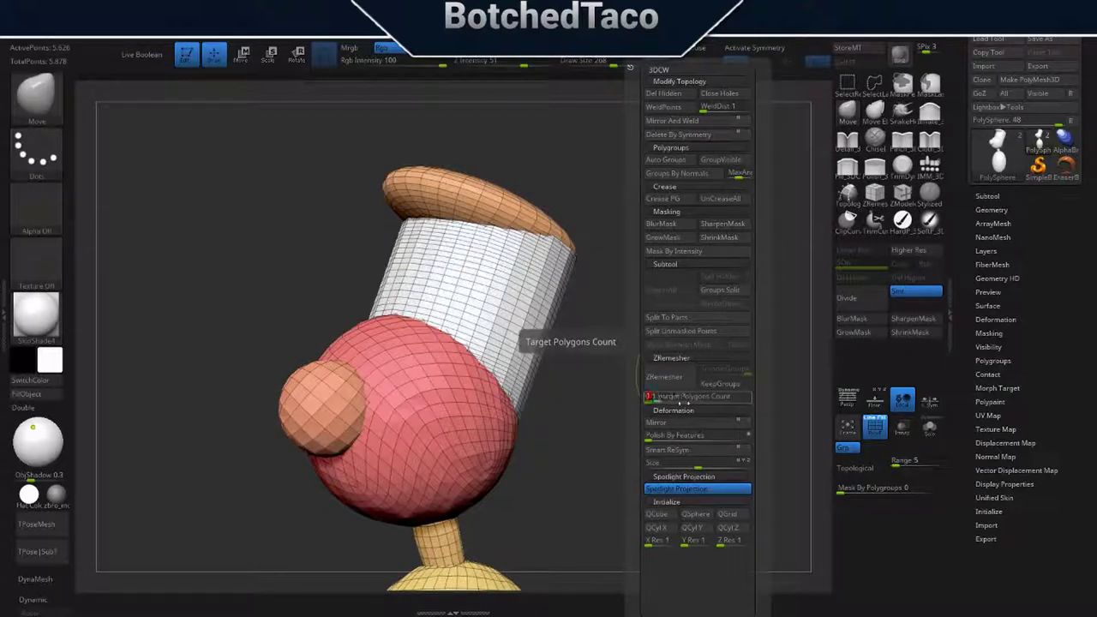
key(ctrl+z)
key(d)
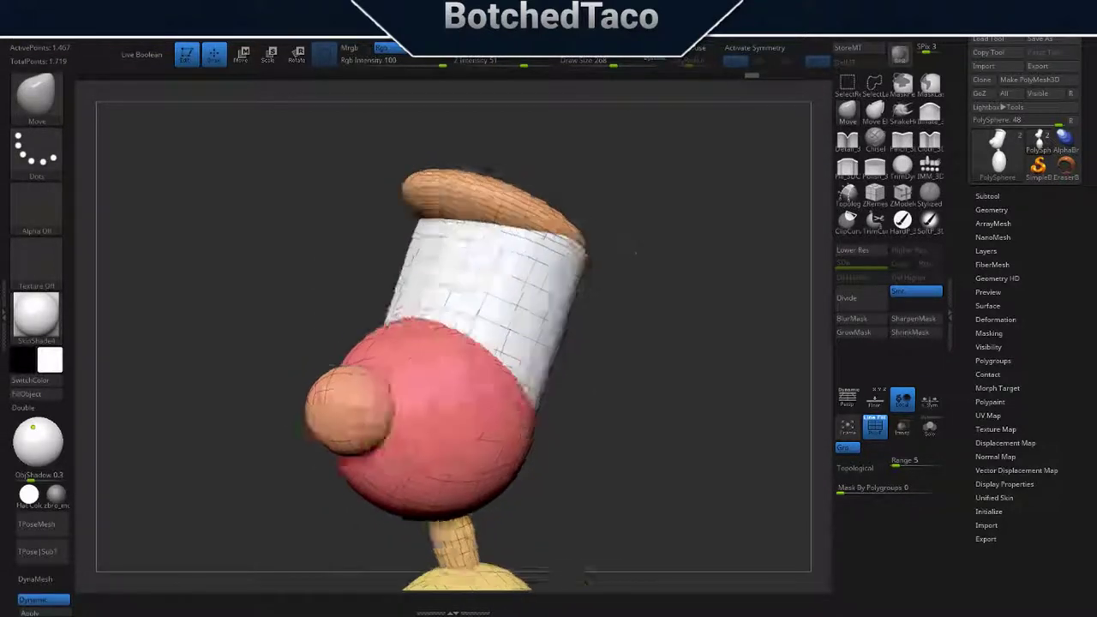
key(shift+d)
key(w)
key(q)
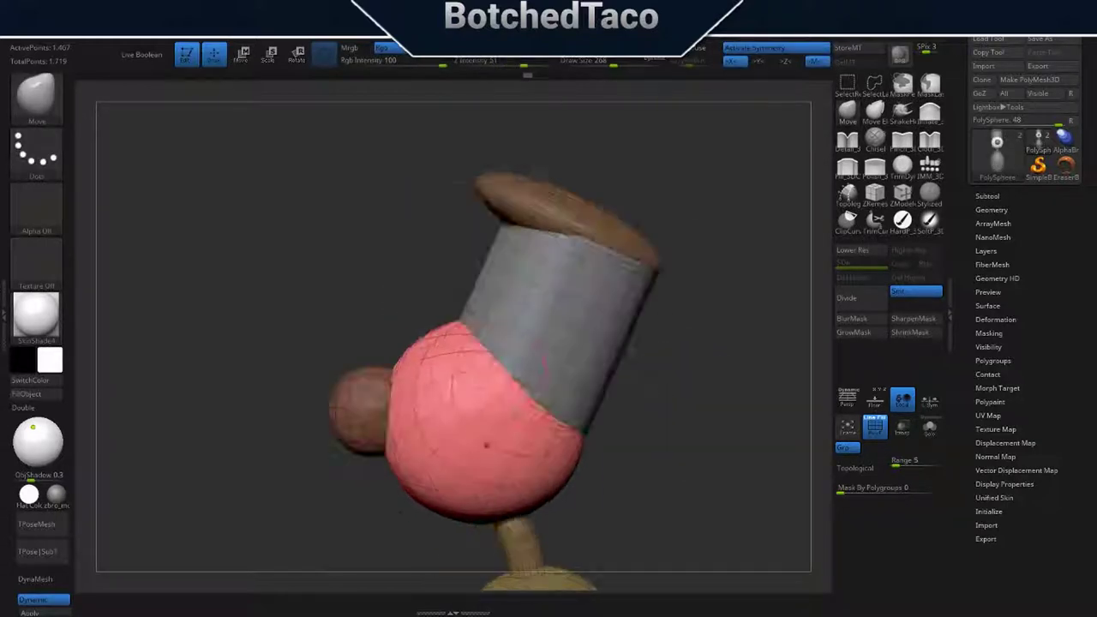
click(622, 94)
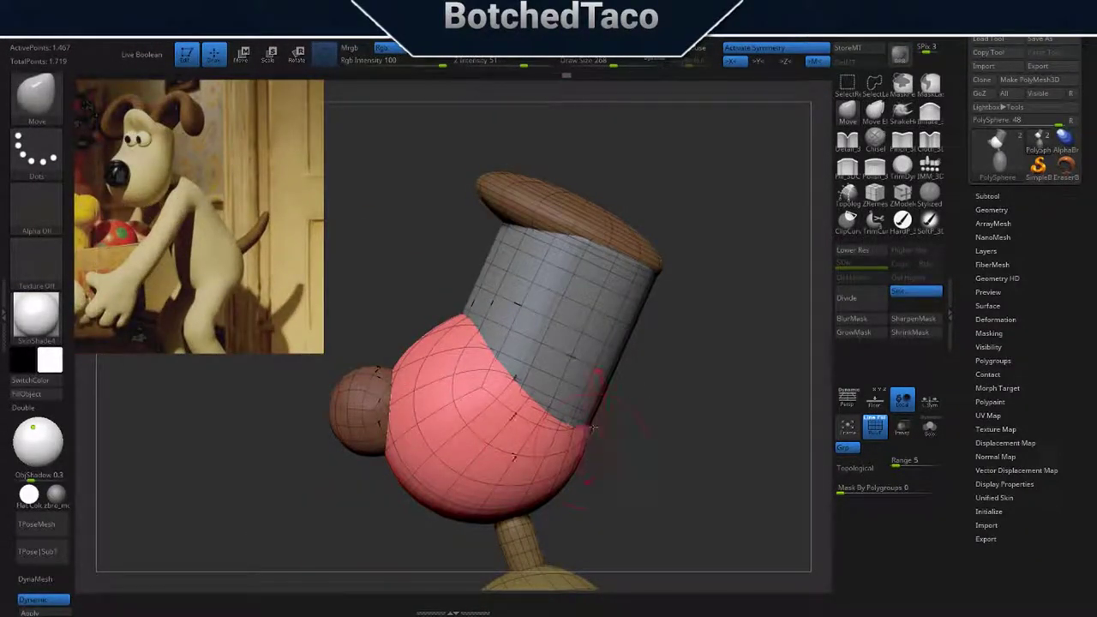
Mask the red sphere so only the head cylinder stays editable.
drag(621, 448, 529, 281)
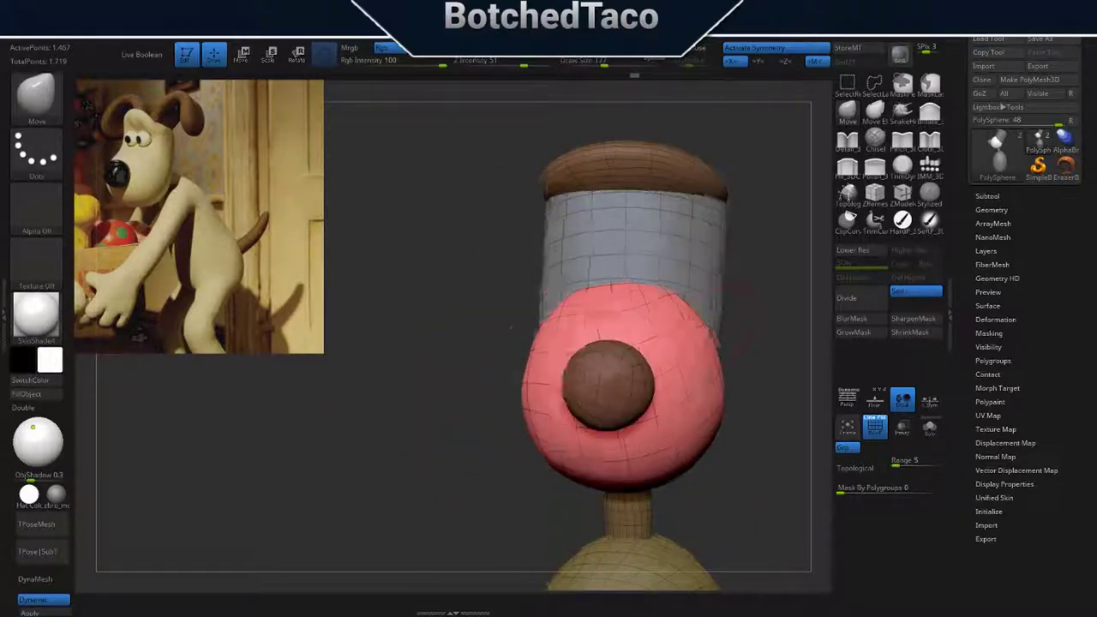
ctrl+click(634, 266)
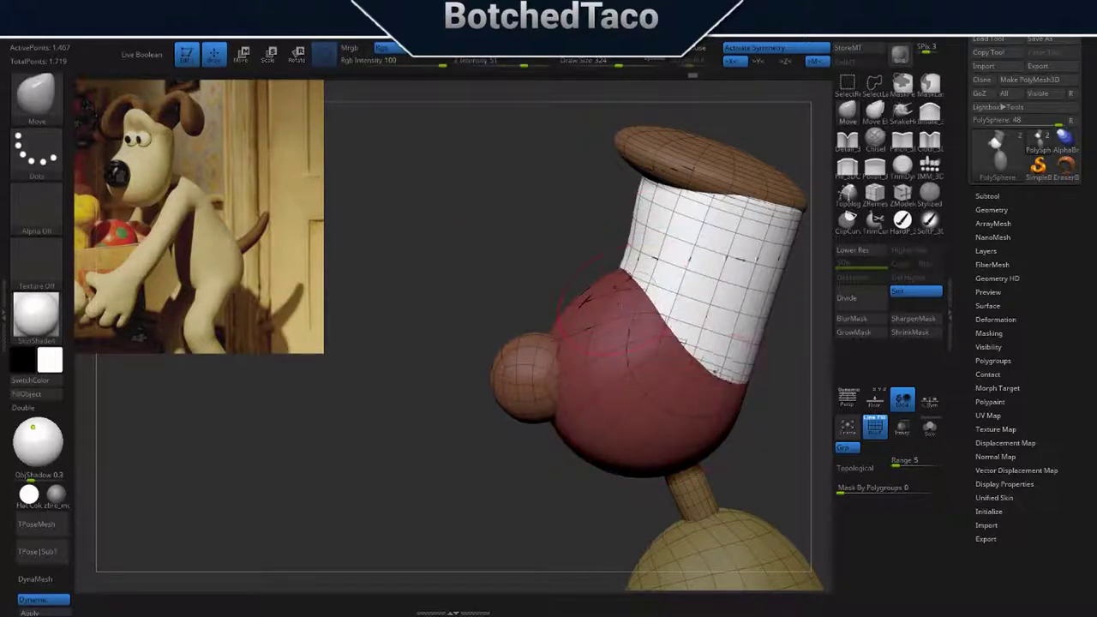
drag(600, 326, 561, 324)
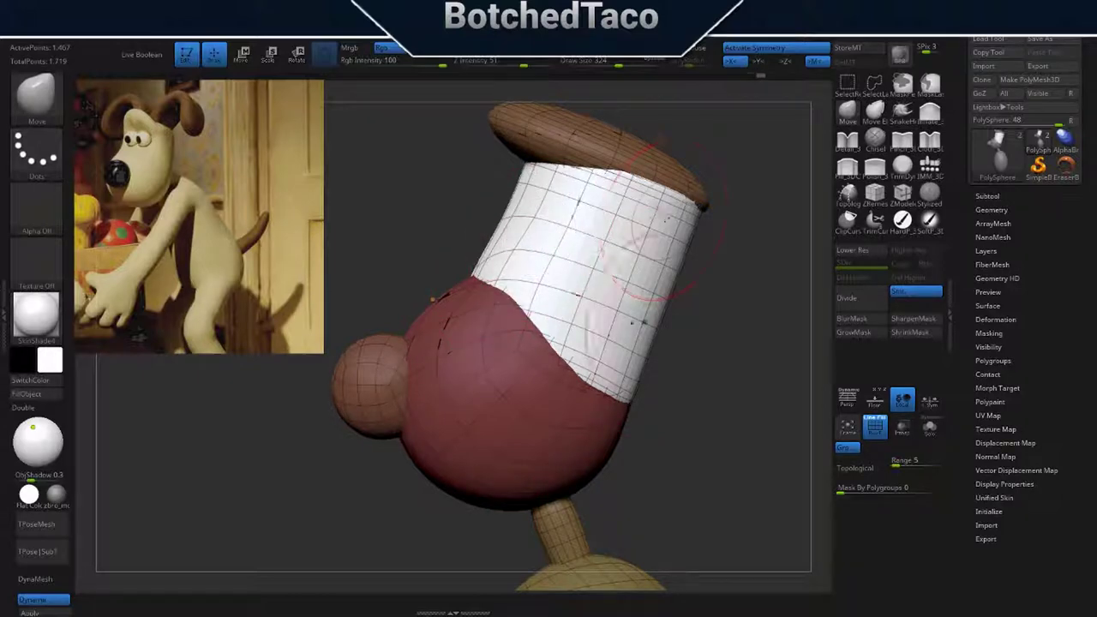
drag(655, 218, 663, 408)
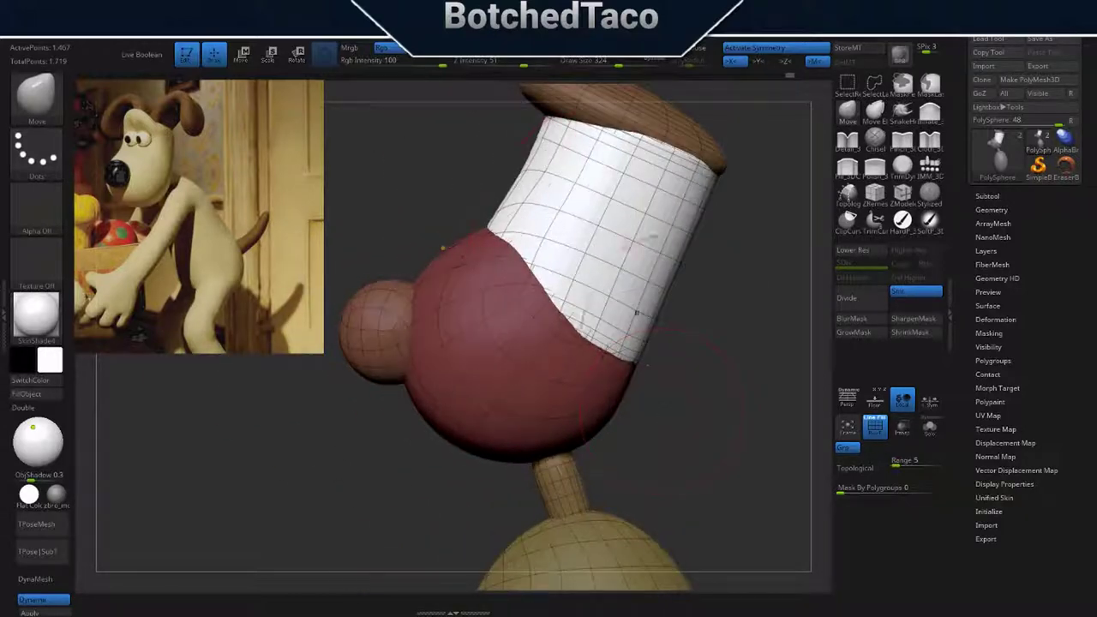
shift+drag(636, 312, 582, 215)
key(space)
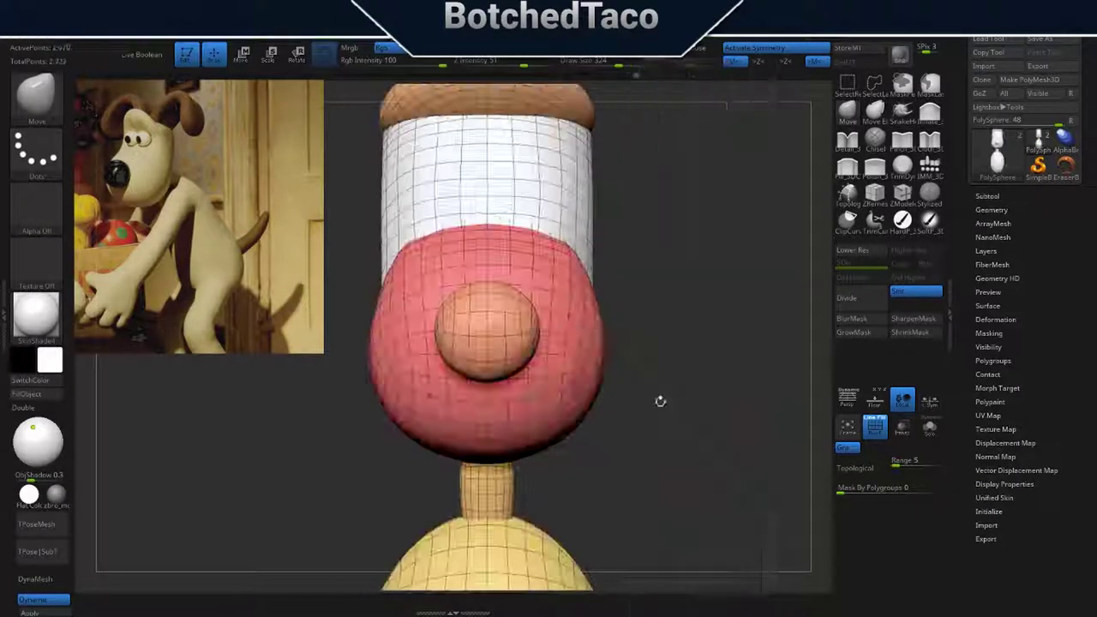
Reshape the cylinder, tilting its cap toward the viewer and smoothing its surface.
drag(659, 399, 693, 442)
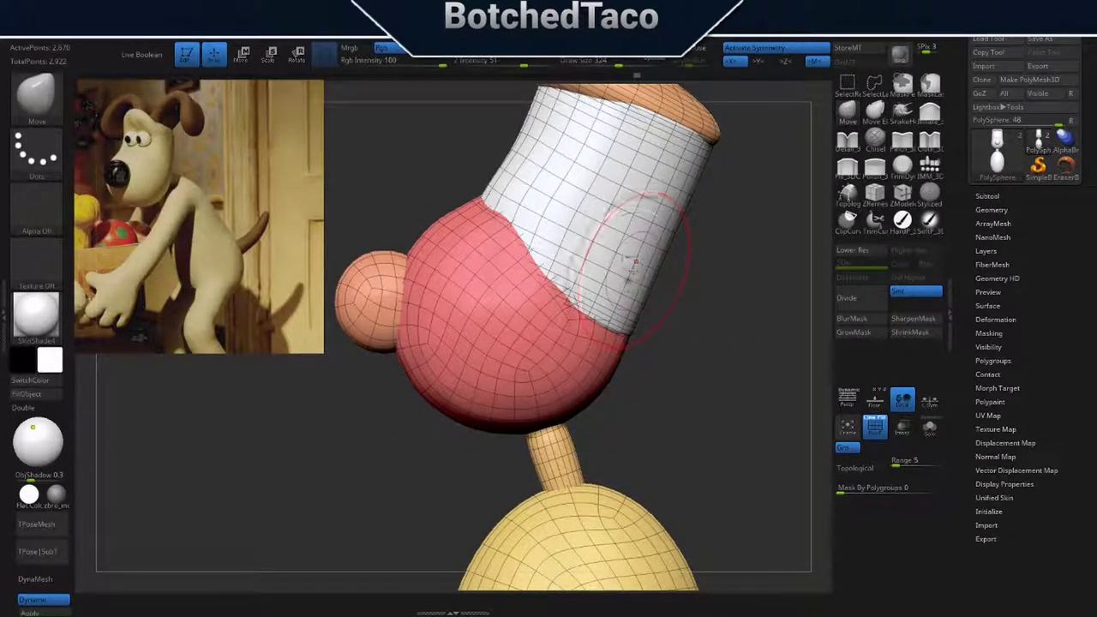
drag(633, 266, 637, 269)
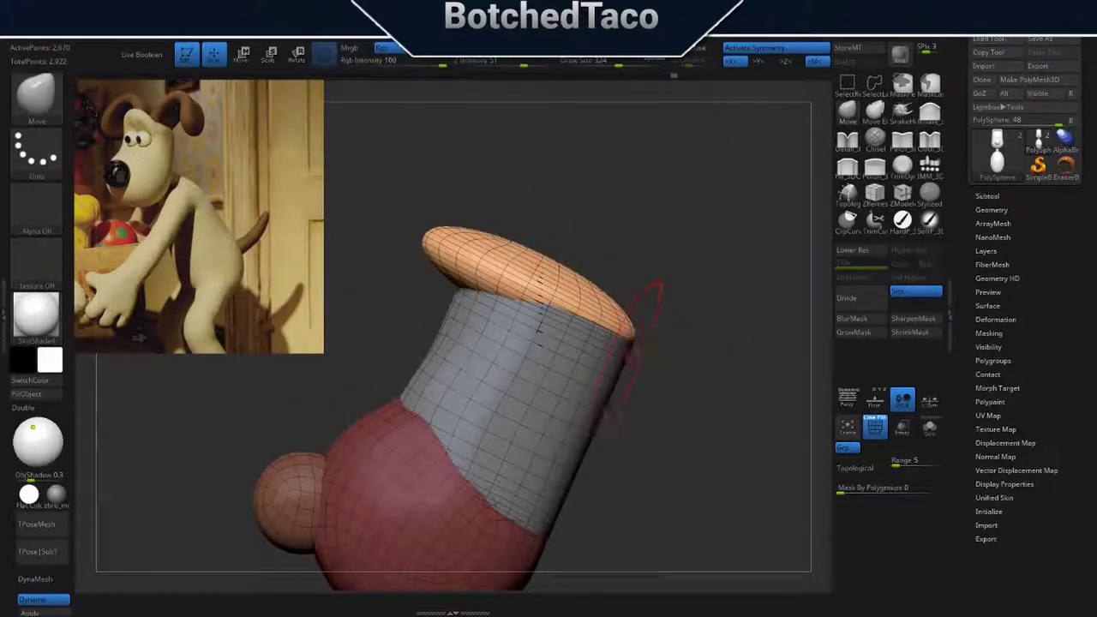
mouse_move(607, 409)
mouse_down()
mouse_move(582, 255)
mouse_move(661, 303)
mouse_move(715, 294)
mouse_up()
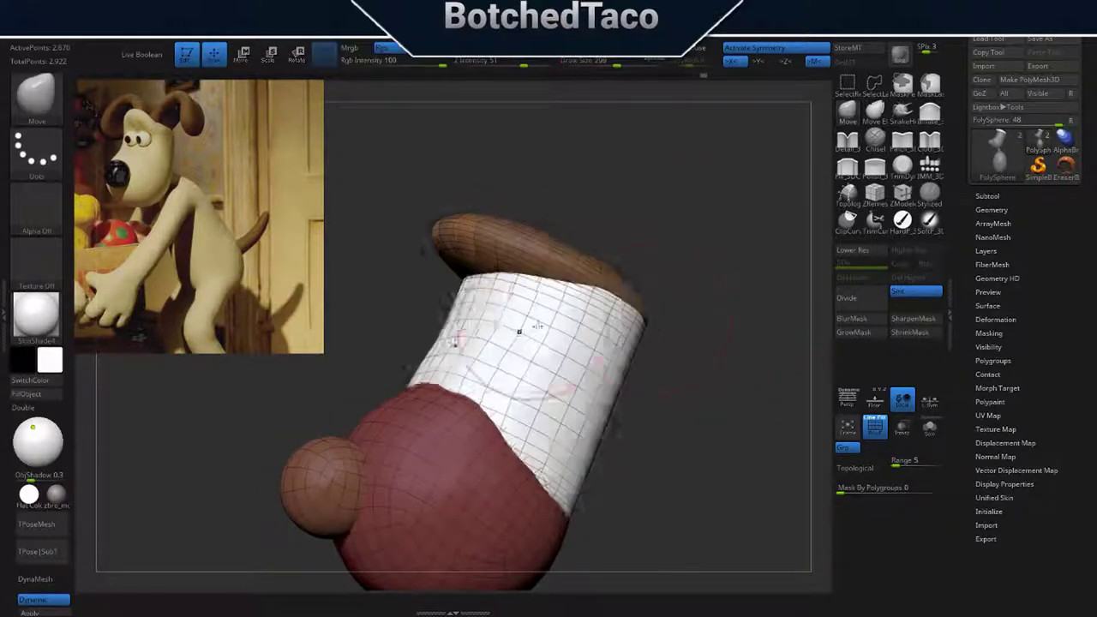
mouse_move(518, 331)
mouse_down()
mouse_move(478, 230)
mouse_move(691, 239)
mouse_up()
drag(477, 257, 508, 268)
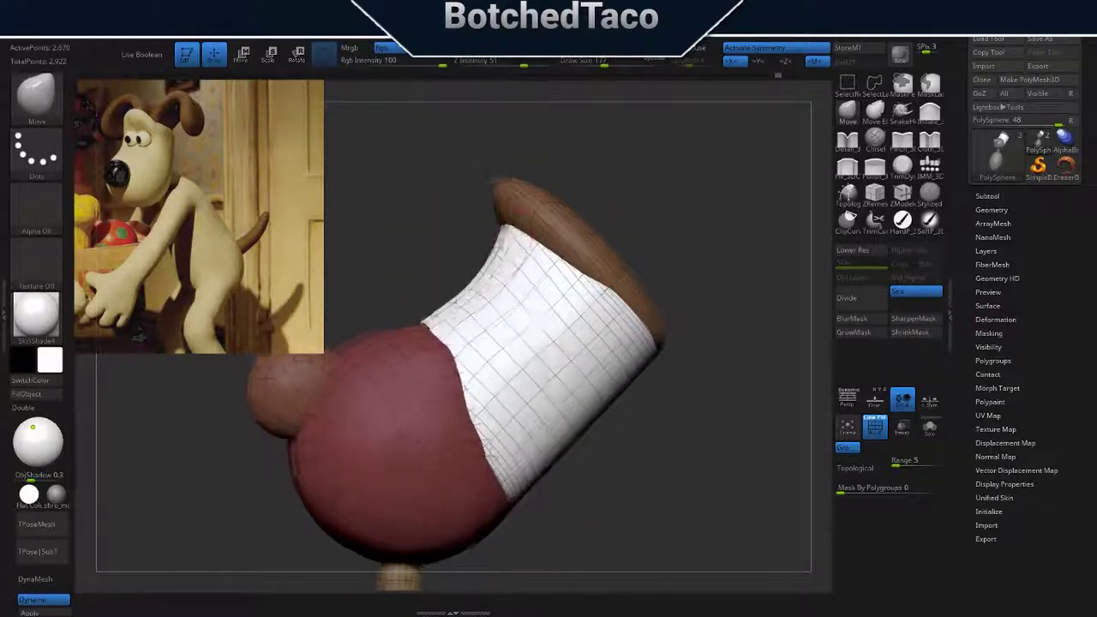
mouse_move(576, 194)
mouse_down()
mouse_move(614, 254)
mouse_move(409, 299)
mouse_up()
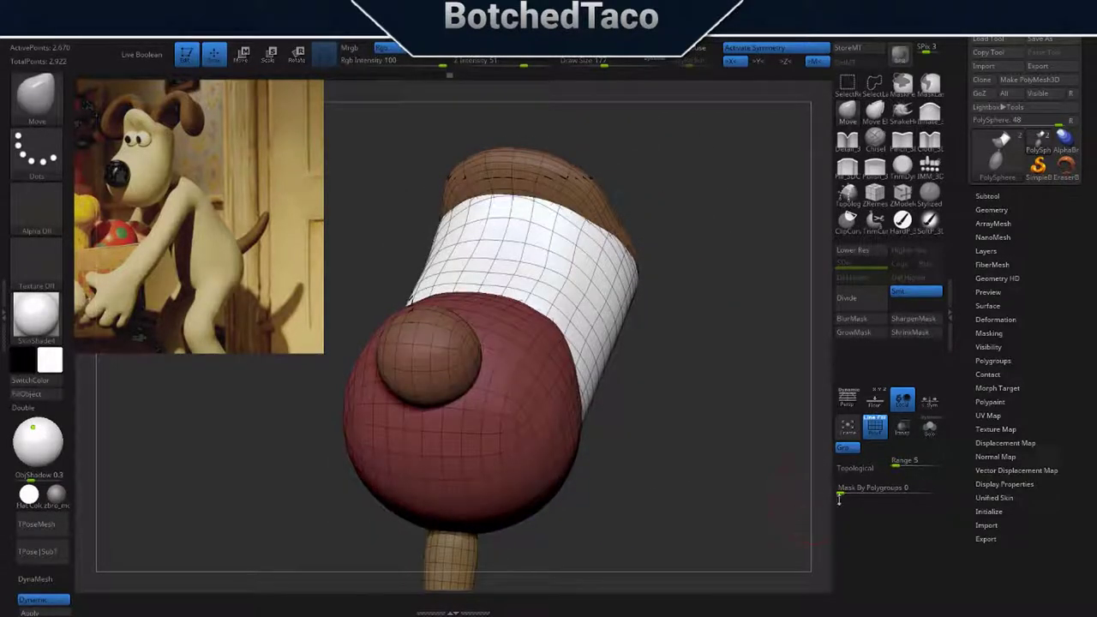
drag(632, 225, 549, 463)
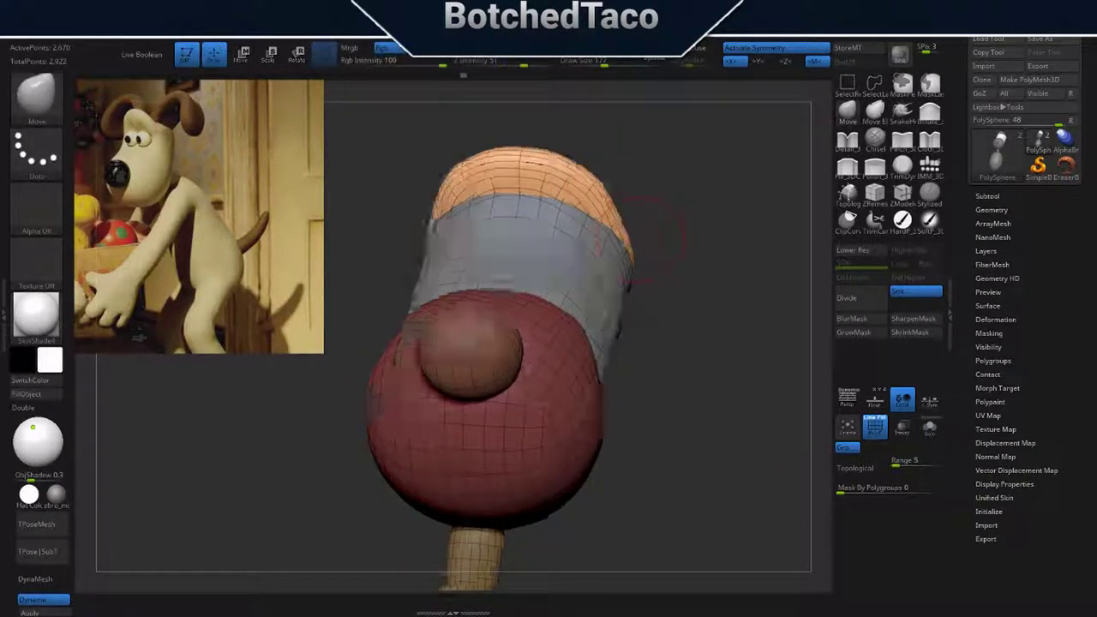
Move the flat cap subtool down onto the top of the head cylinder.
key(w)
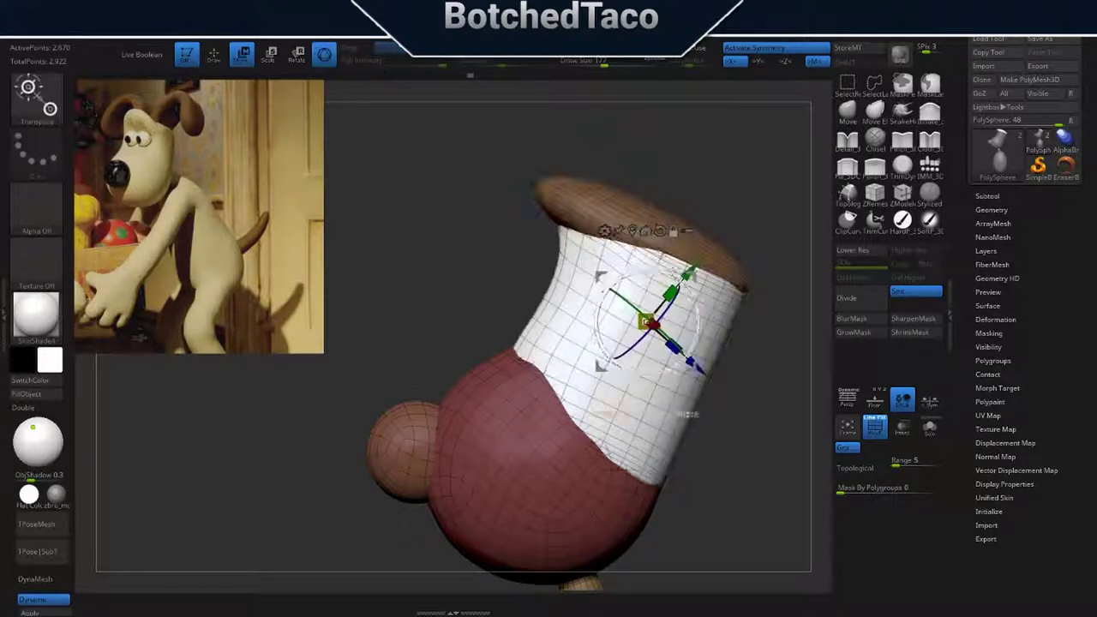
shift+drag(630, 415, 636, 414)
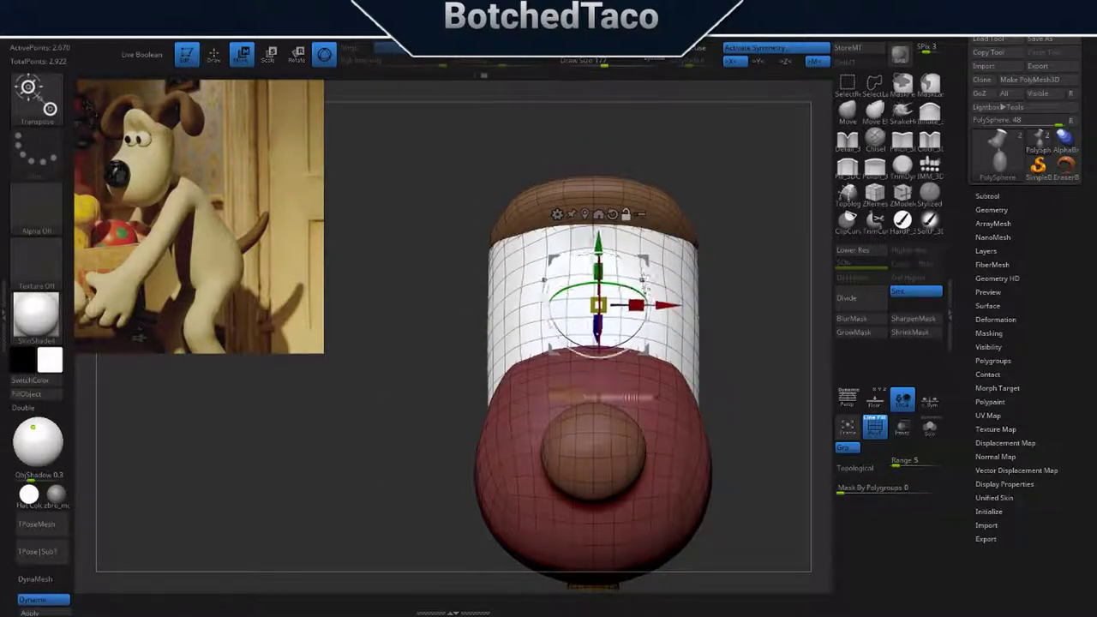
drag(672, 303, 509, 402)
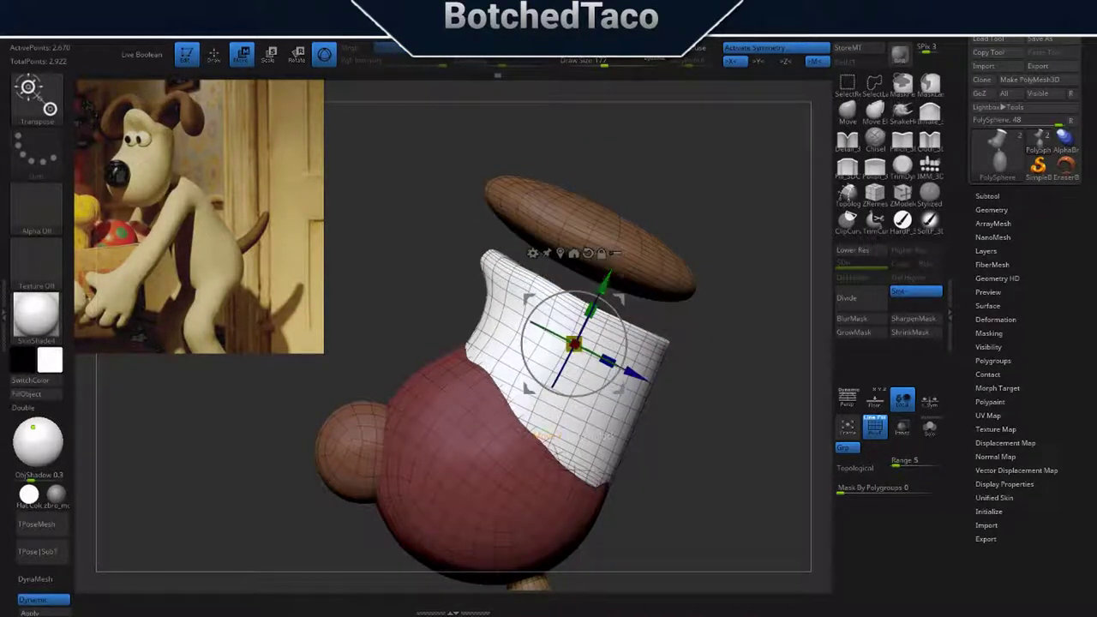
click(590, 239)
drag(591, 248, 570, 288)
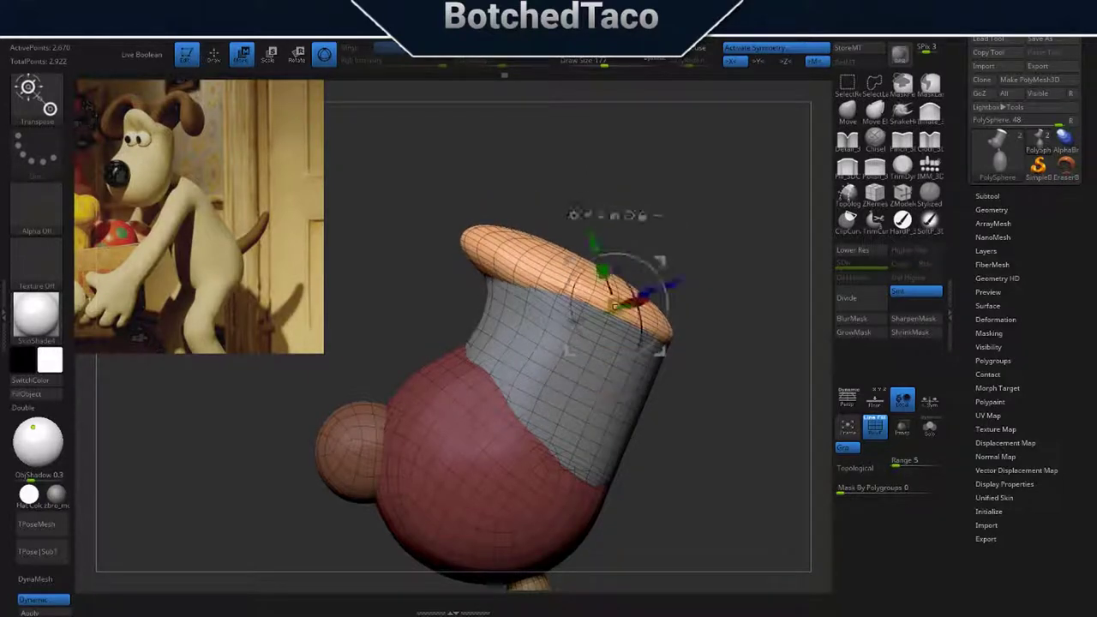
mouse_move(652, 360)
mouse_down()
mouse_move(674, 272)
mouse_move(652, 171)
mouse_move(719, 263)
mouse_move(588, 306)
mouse_up()
Switch to the Move brush, resize it, and check the cylinder from front and side.
key(q)
key(w)
key(q)
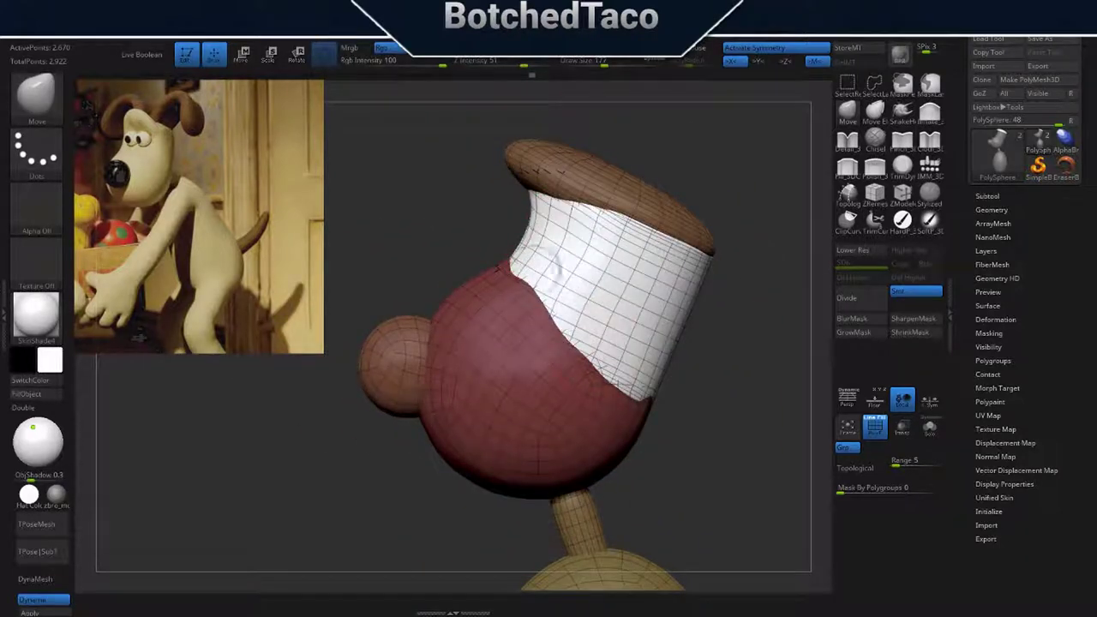
drag(463, 250, 528, 250)
key(s)
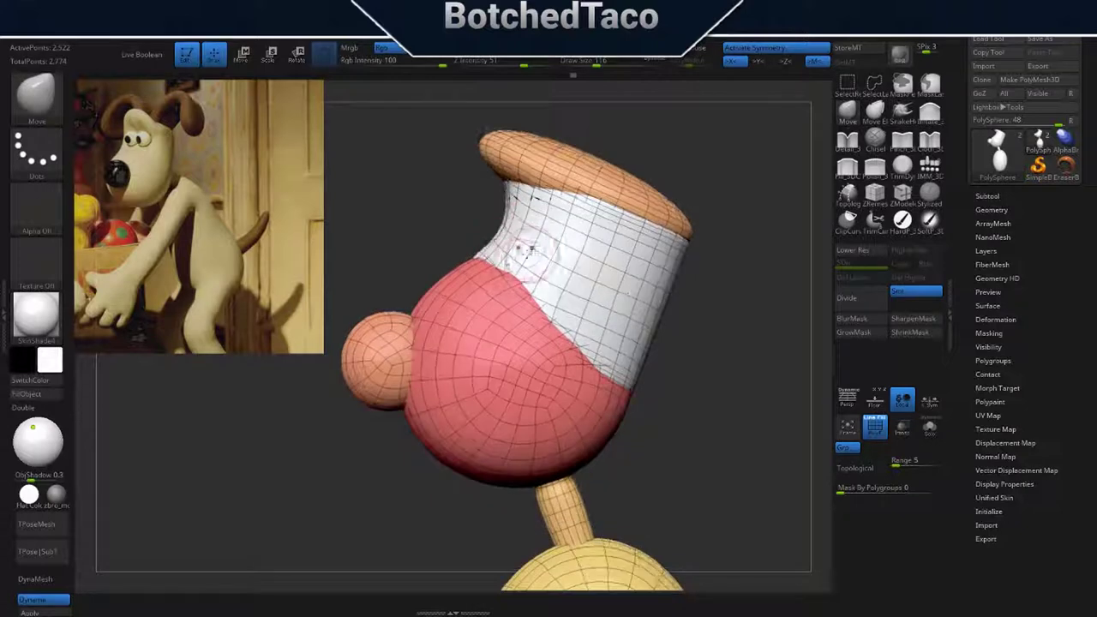
mouse_move(507, 320)
mouse_down()
mouse_move(593, 234)
mouse_move(599, 212)
mouse_up()
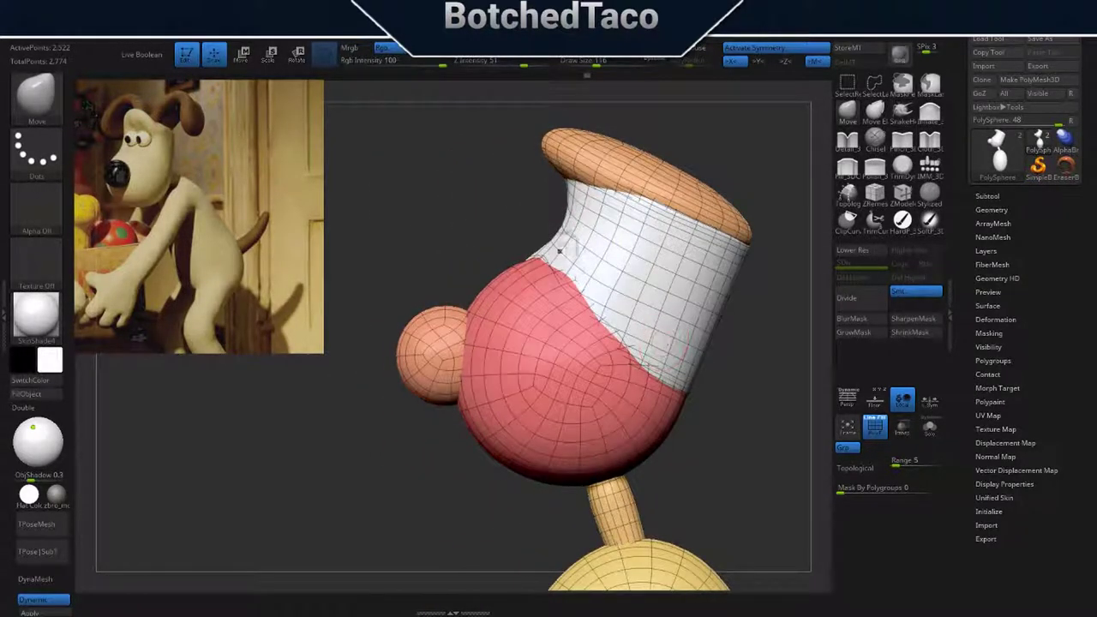
mouse_move(560, 249)
mouse_down()
mouse_move(600, 306)
mouse_move(597, 189)
mouse_move(536, 198)
mouse_move(689, 239)
mouse_move(677, 326)
mouse_move(578, 370)
mouse_move(686, 477)
mouse_up()
Mask all but the cylinder band and sculpt it, then clear the mask and restore wireframe.
key(shift+f)
ctrl+click(677, 326)
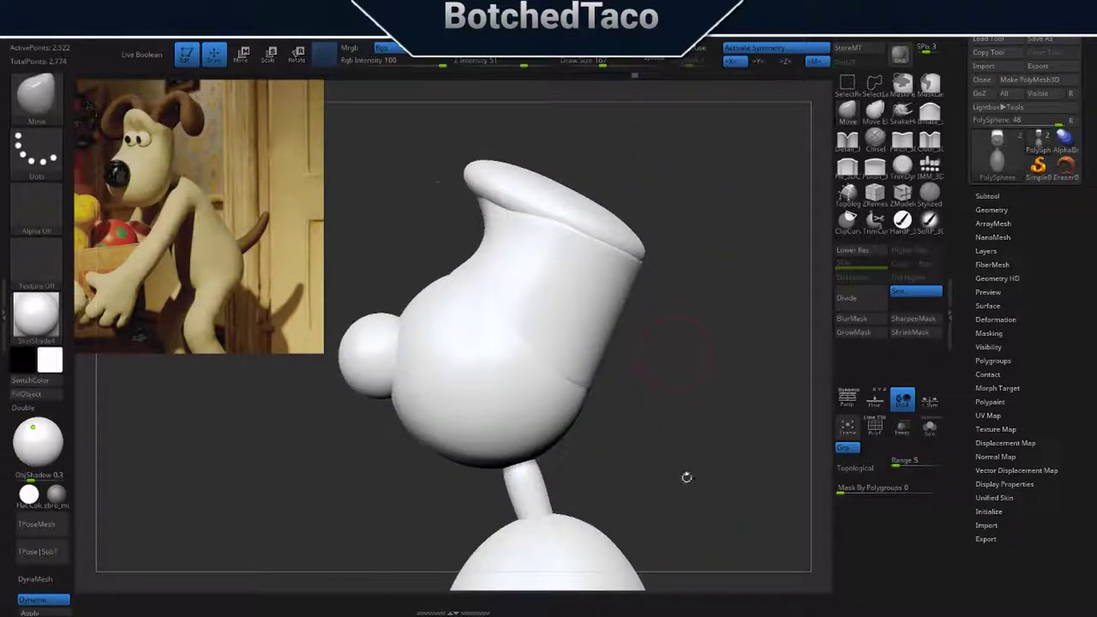
ctrl+click(588, 306)
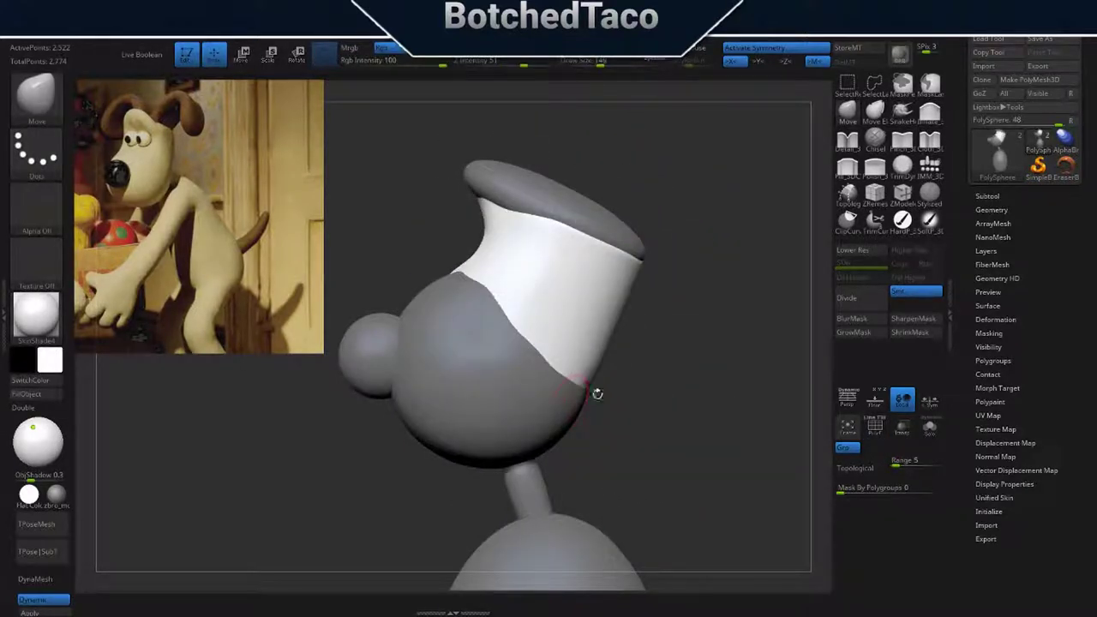
mouse_move(597, 394)
mouse_down()
mouse_move(641, 75)
mouse_move(686, 347)
mouse_up()
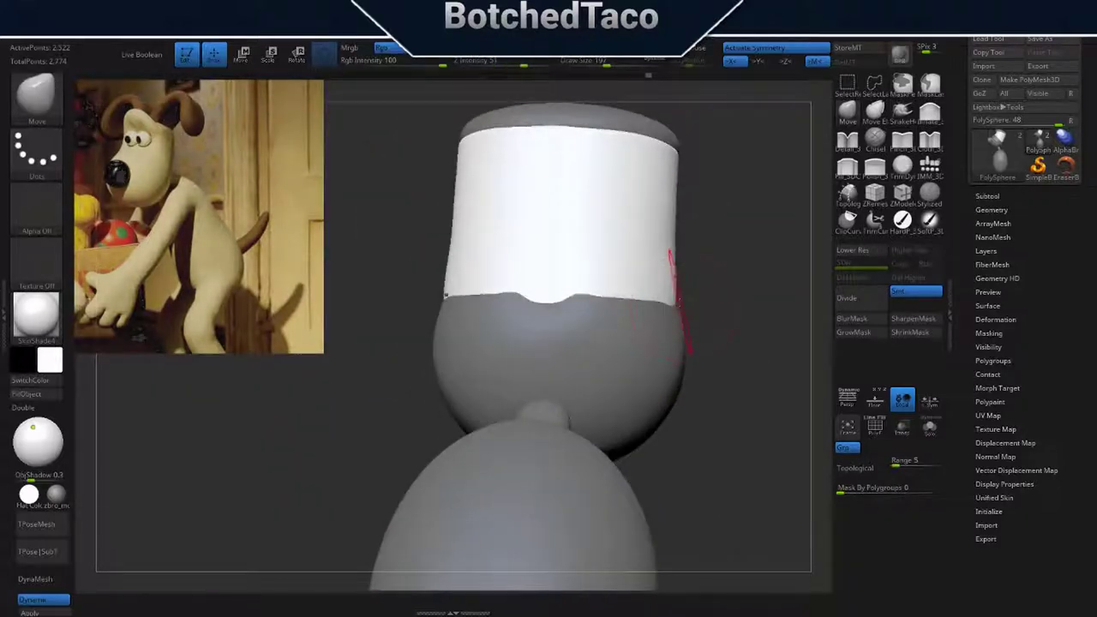
drag(648, 76, 662, 75)
mouse_move(708, 258)
mouse_down()
mouse_move(677, 506)
mouse_move(645, 471)
mouse_up()
ctrl+click(678, 506)
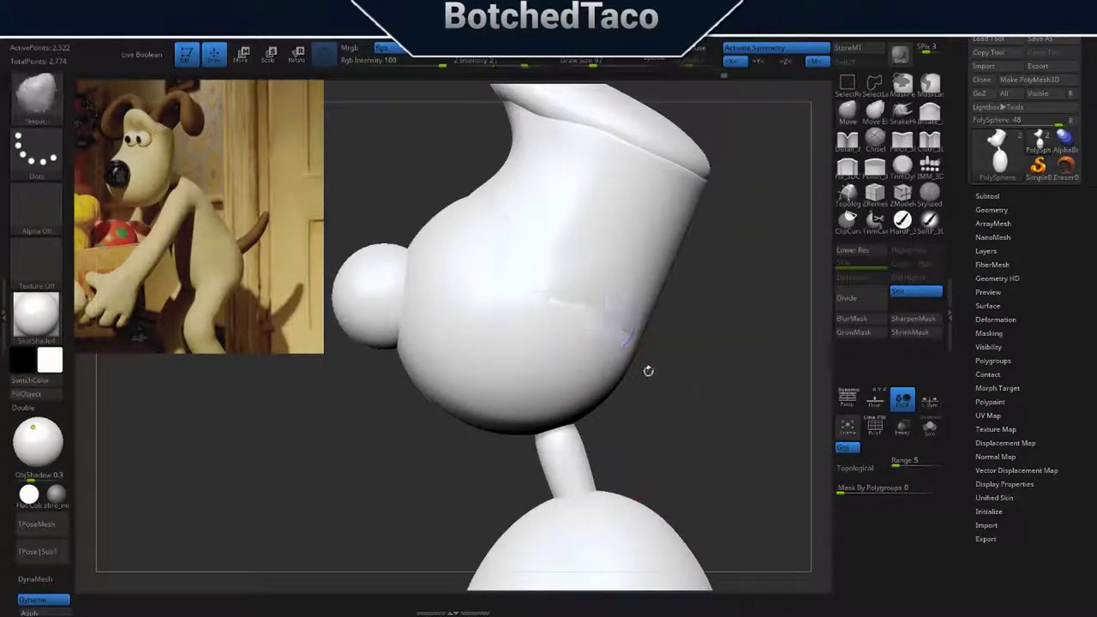
mouse_move(648, 370)
mouse_down()
mouse_move(717, 380)
mouse_move(727, 352)
mouse_move(651, 403)
mouse_up()
key(shift+f)
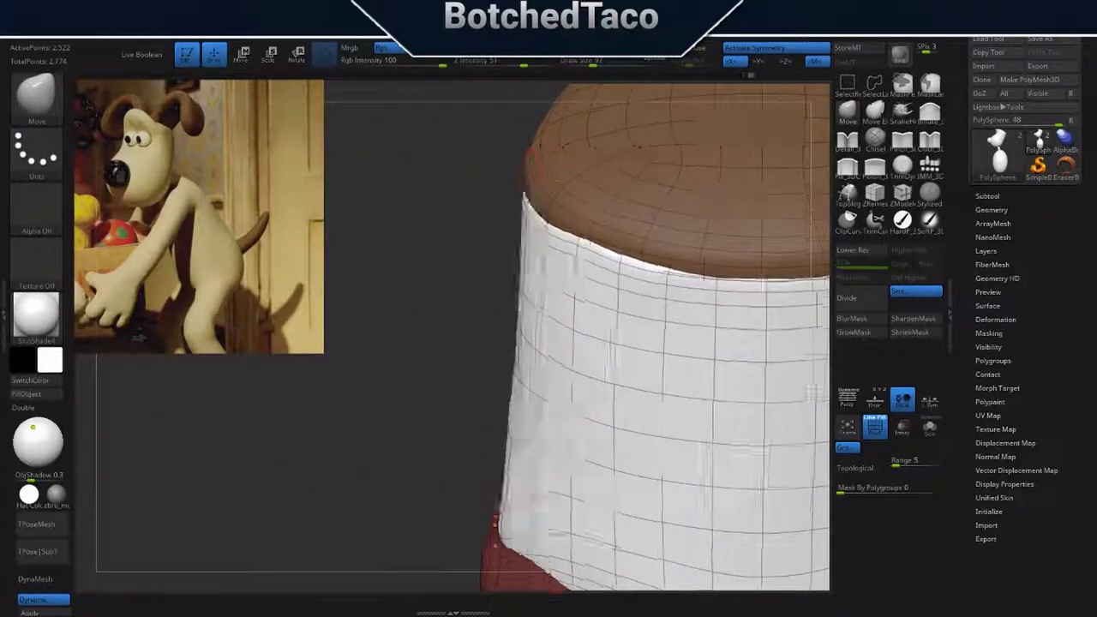
mouse_move(614, 545)
mouse_down()
mouse_move(666, 274)
mouse_move(690, 296)
mouse_move(688, 268)
mouse_move(674, 306)
mouse_move(746, 232)
mouse_up()
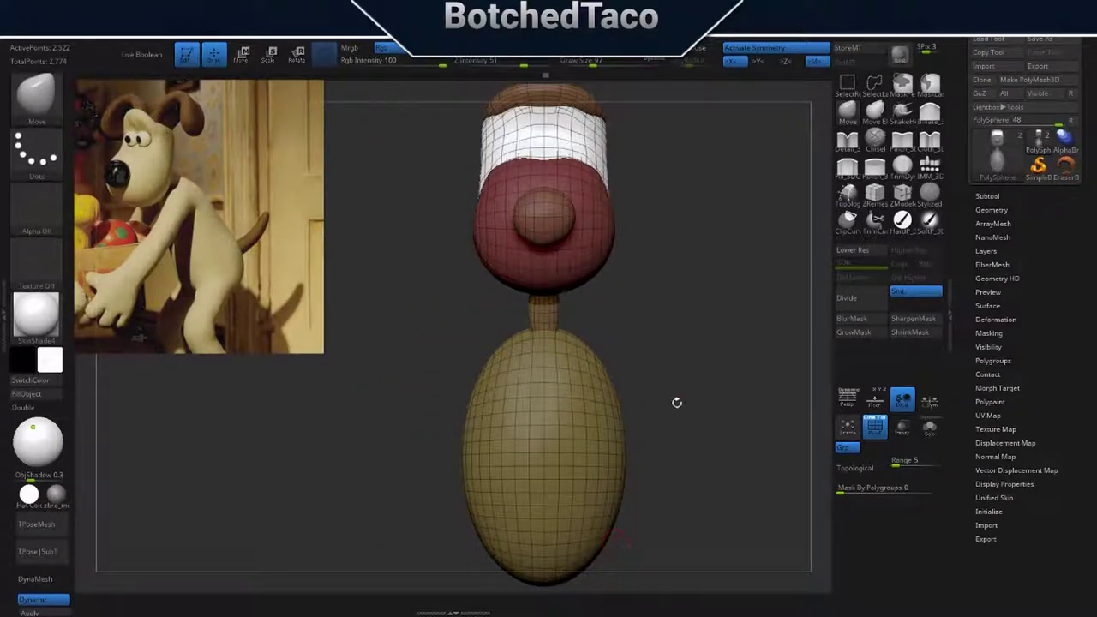
Select the egg-shaped body and narrow it with the gizmo, pivoting at the neck.
mouse_move(676, 402)
mouse_down()
mouse_move(678, 431)
mouse_move(645, 379)
mouse_up()
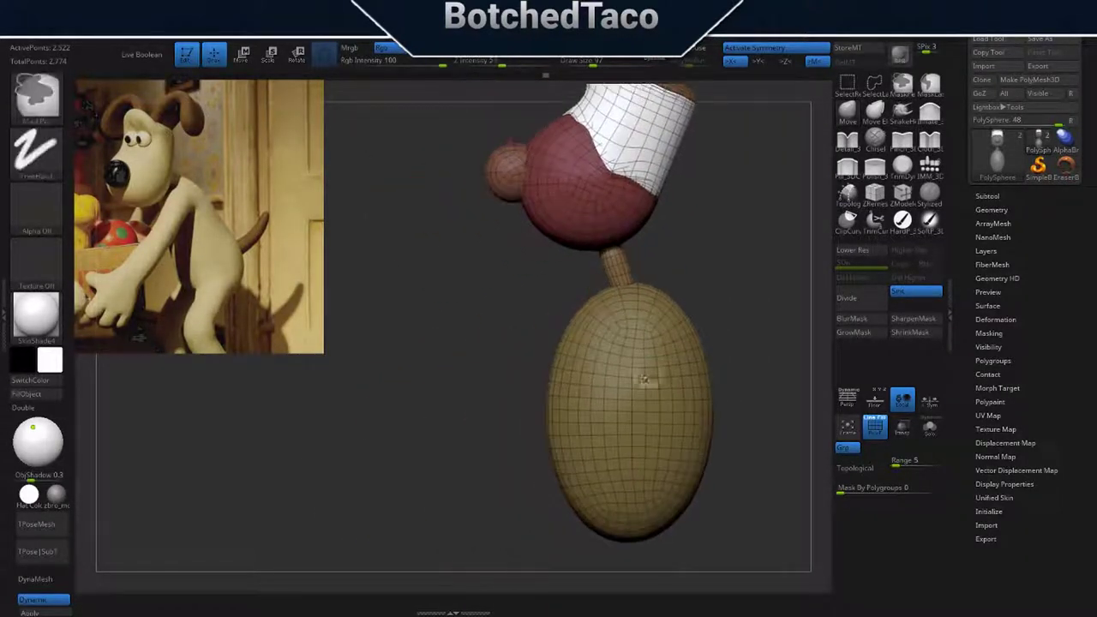
alt+click(645, 380)
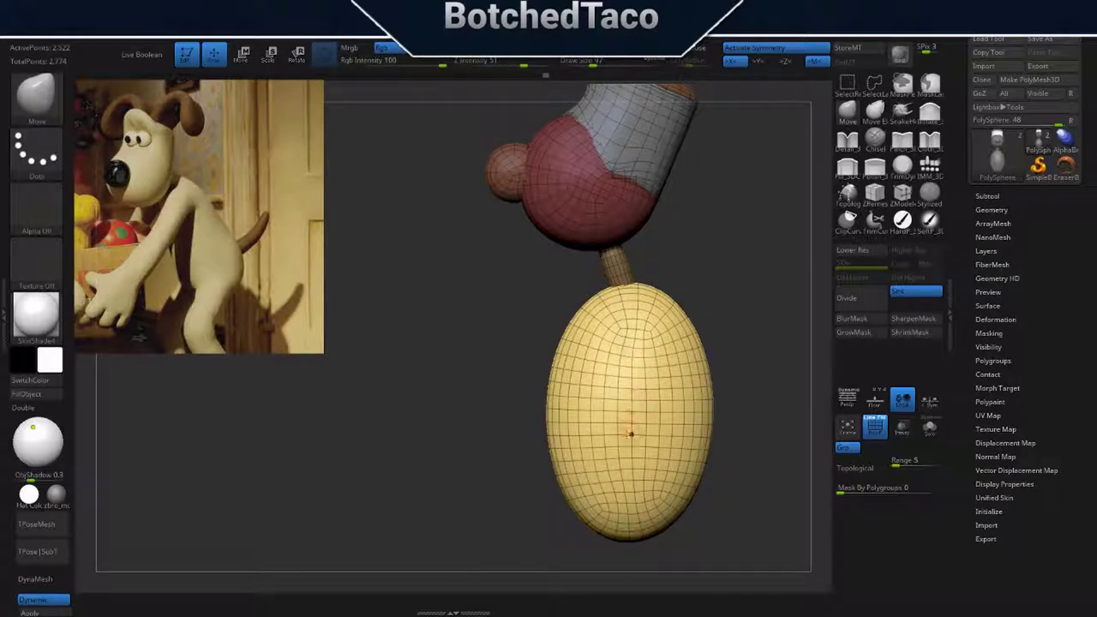
key(w)
drag(629, 434, 637, 414)
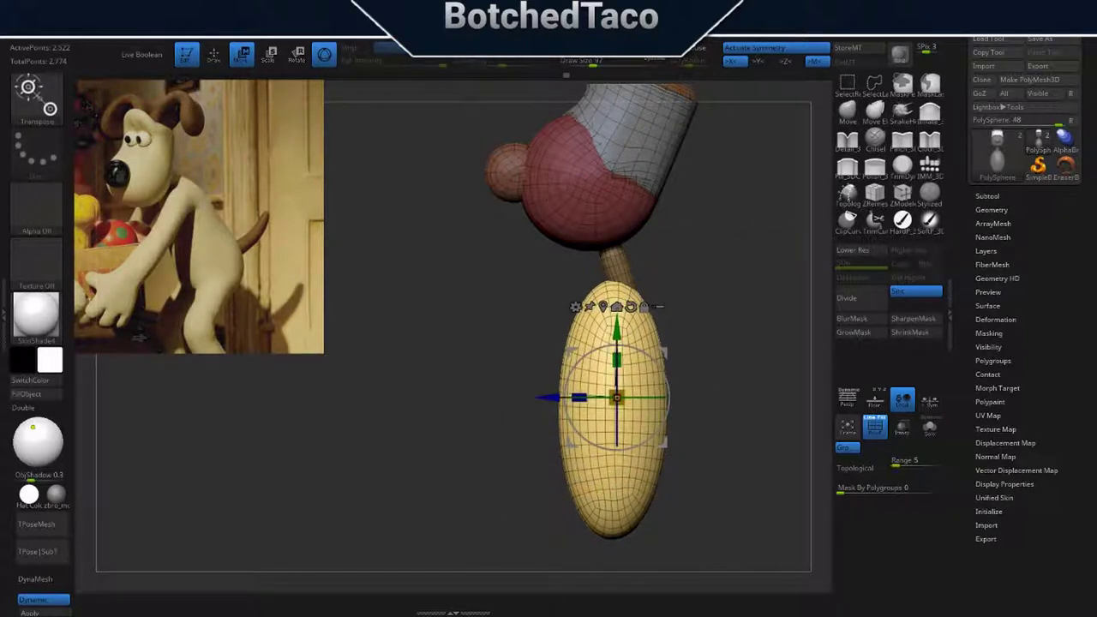
alt+click(614, 257)
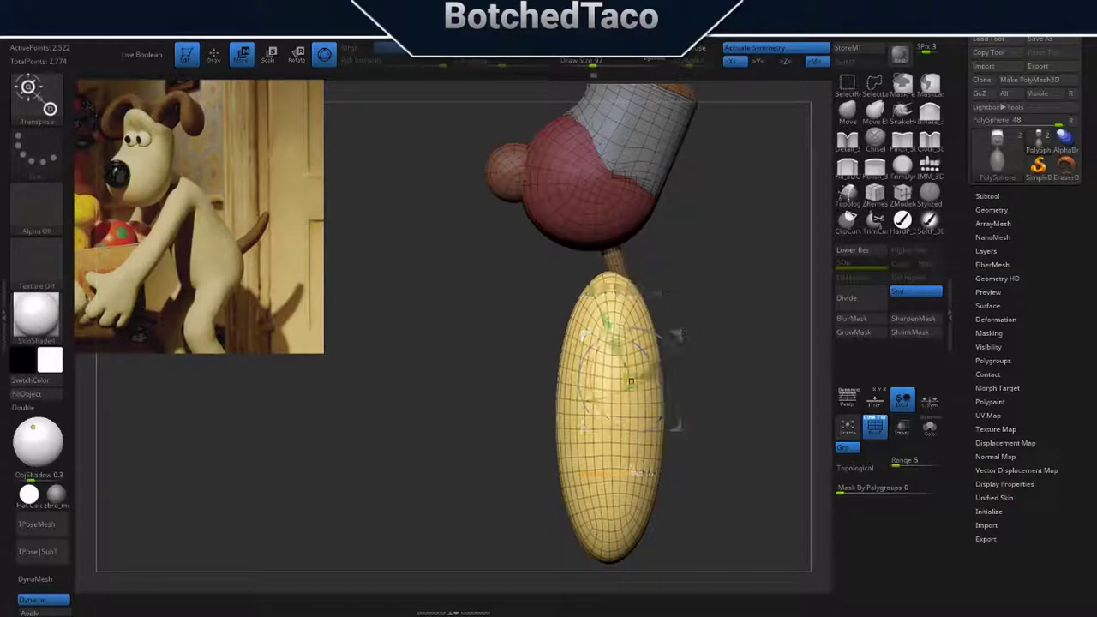
alt+click(671, 377)
mouse_move(728, 411)
mouse_down()
mouse_move(761, 447)
mouse_move(714, 471)
mouse_move(712, 449)
mouse_move(674, 453)
mouse_move(686, 463)
mouse_up()
Resize the Move brush and widen the body's base into a pear shape.
key(q)
key(s)
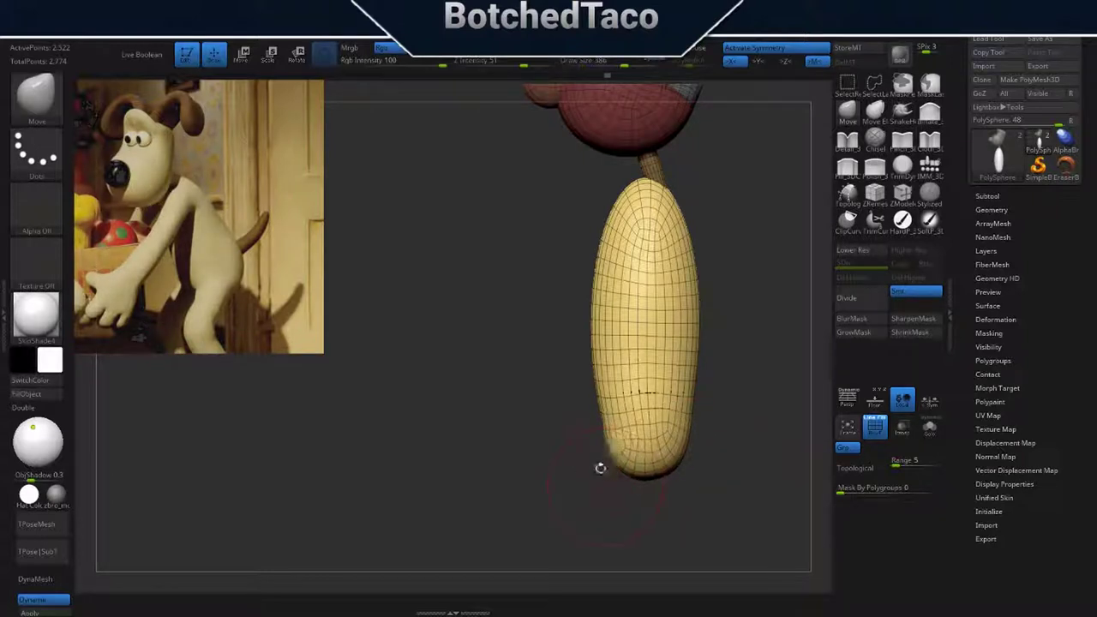
mouse_move(609, 398)
mouse_down()
mouse_move(688, 345)
mouse_move(550, 544)
mouse_move(654, 462)
mouse_up()
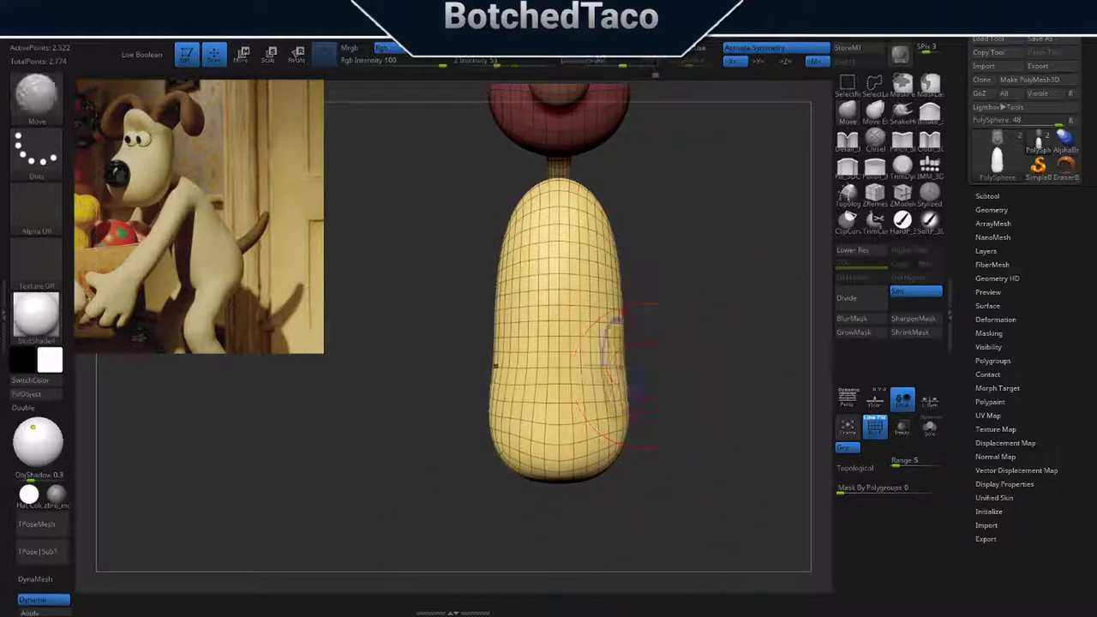
mouse_move(642, 333)
mouse_down()
mouse_move(640, 368)
mouse_move(732, 421)
mouse_up()
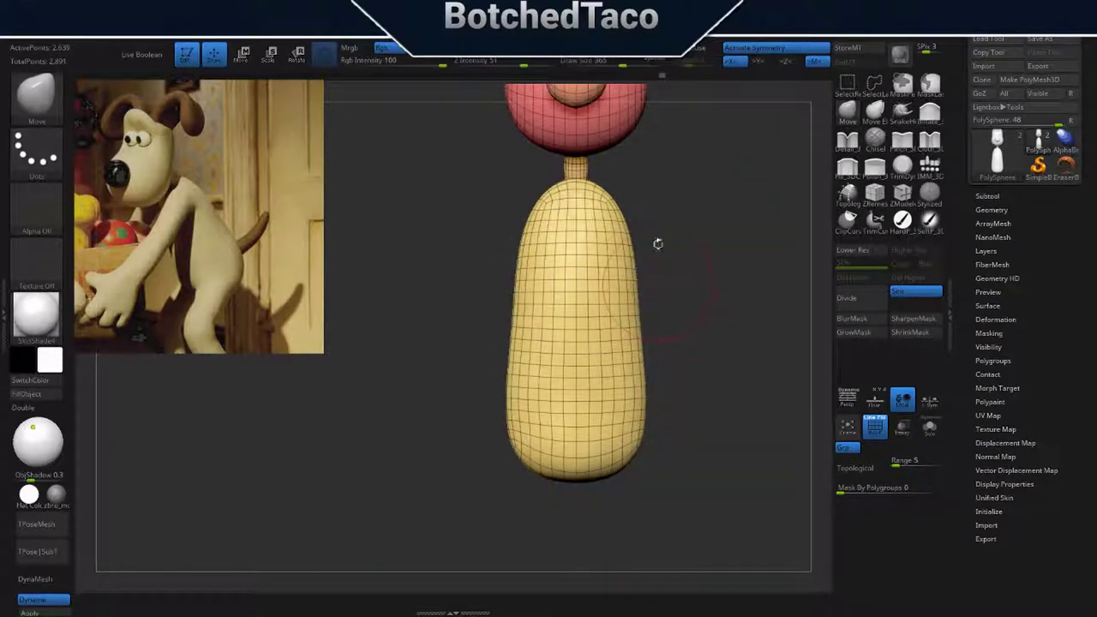
alt+drag(733, 291, 699, 328)
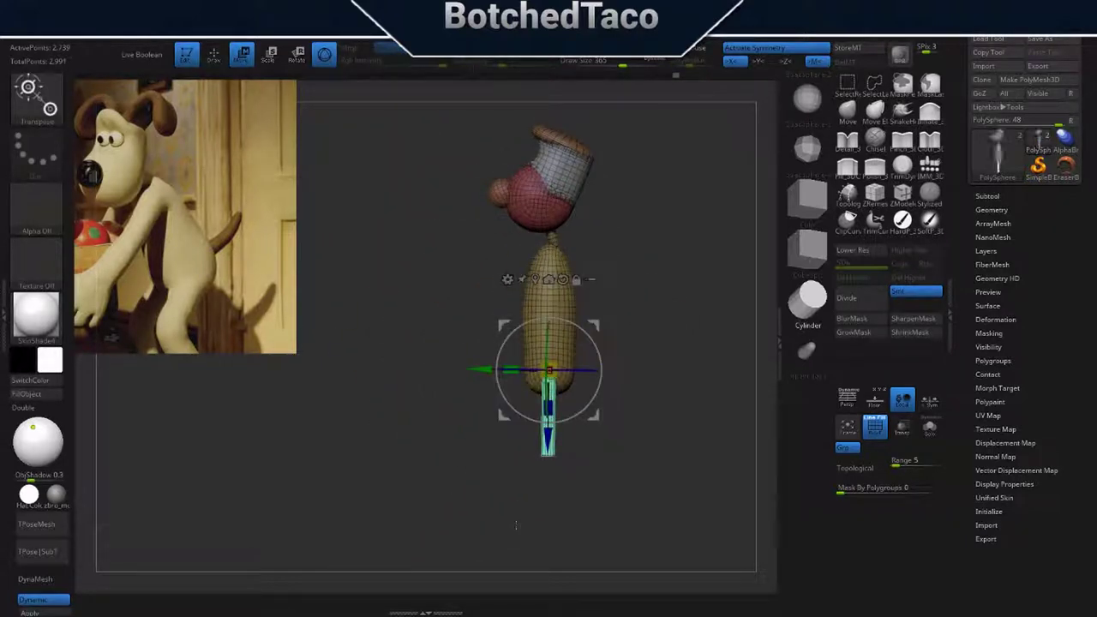
key(q)
Invert the head mask so the upper head above the nose is editable.
mouse_move(516, 525)
mouse_down()
mouse_move(608, 296)
mouse_move(621, 388)
mouse_up()
key(b)
key(m)
key(v)
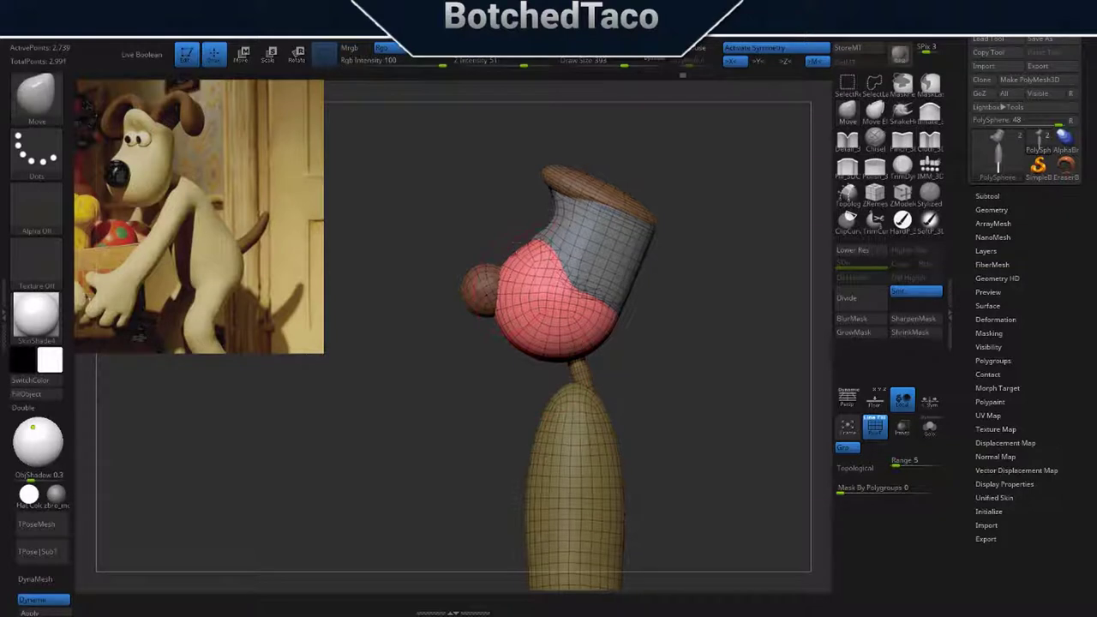
drag(602, 345, 641, 372)
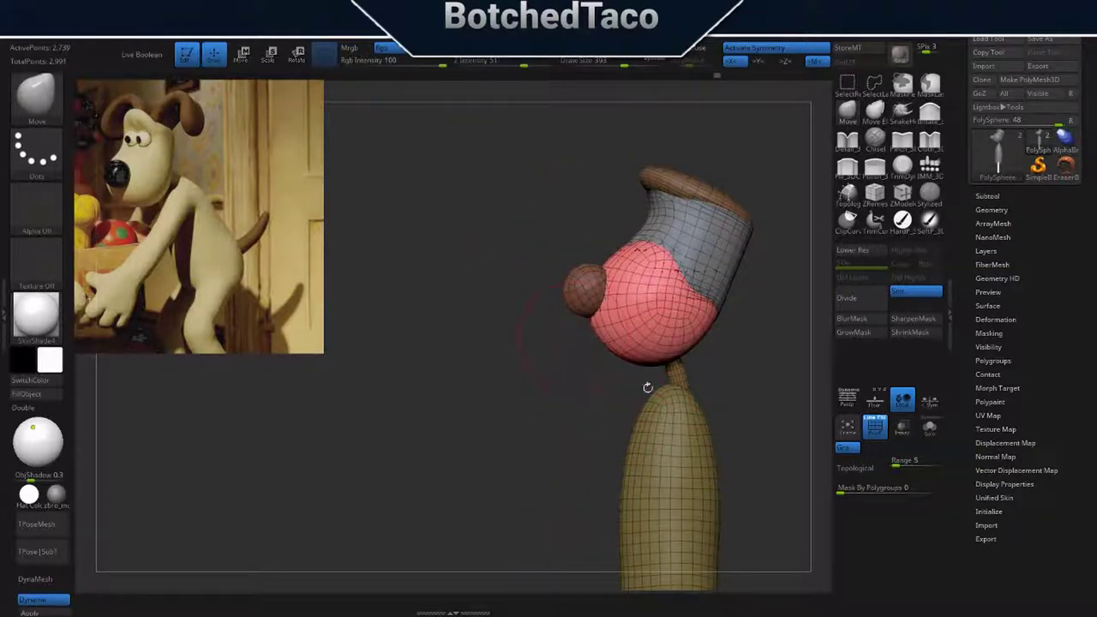
drag(648, 387, 670, 372)
ctrl+click(641, 230)
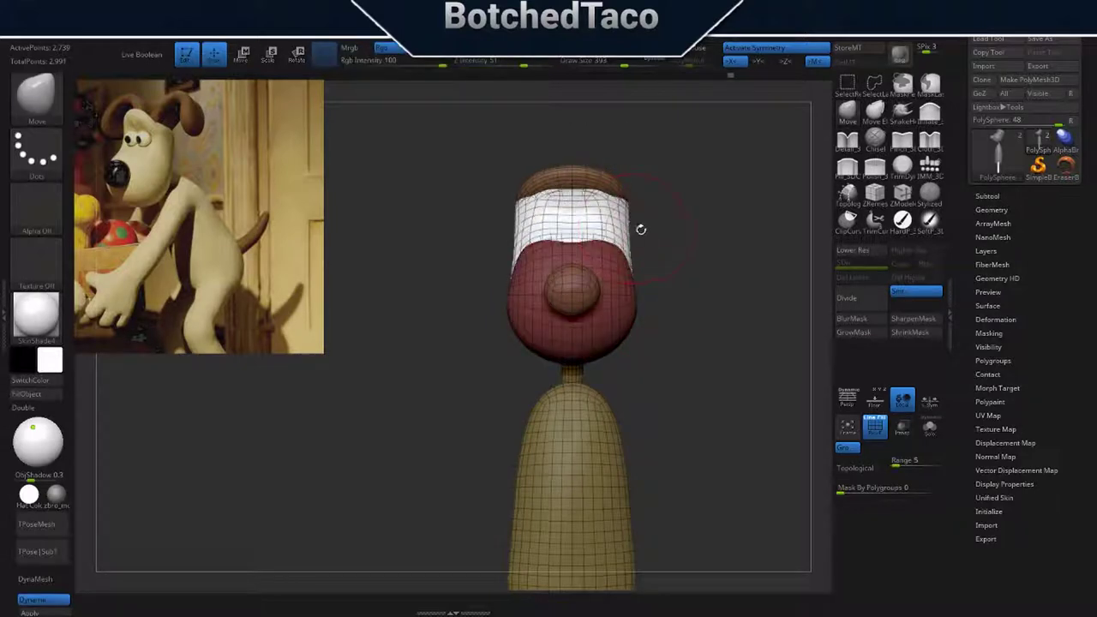
drag(662, 335, 600, 309)
key(w)
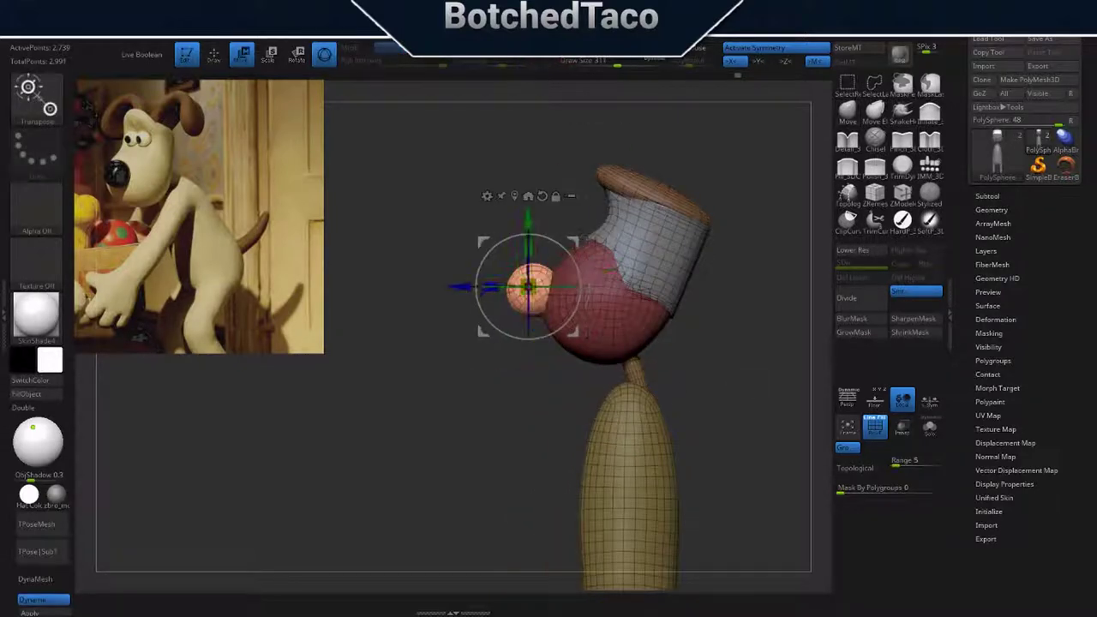
drag(416, 462, 480, 454)
key(q)
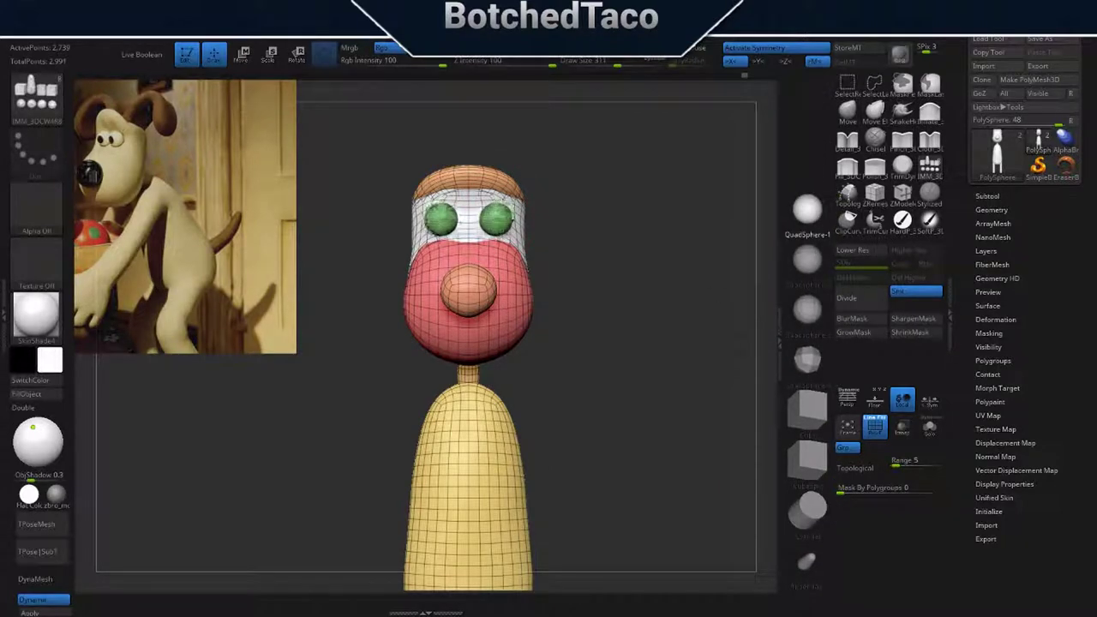
Resize and position the two eye spheres with the Transpose gizmo.
drag(670, 353, 580, 365)
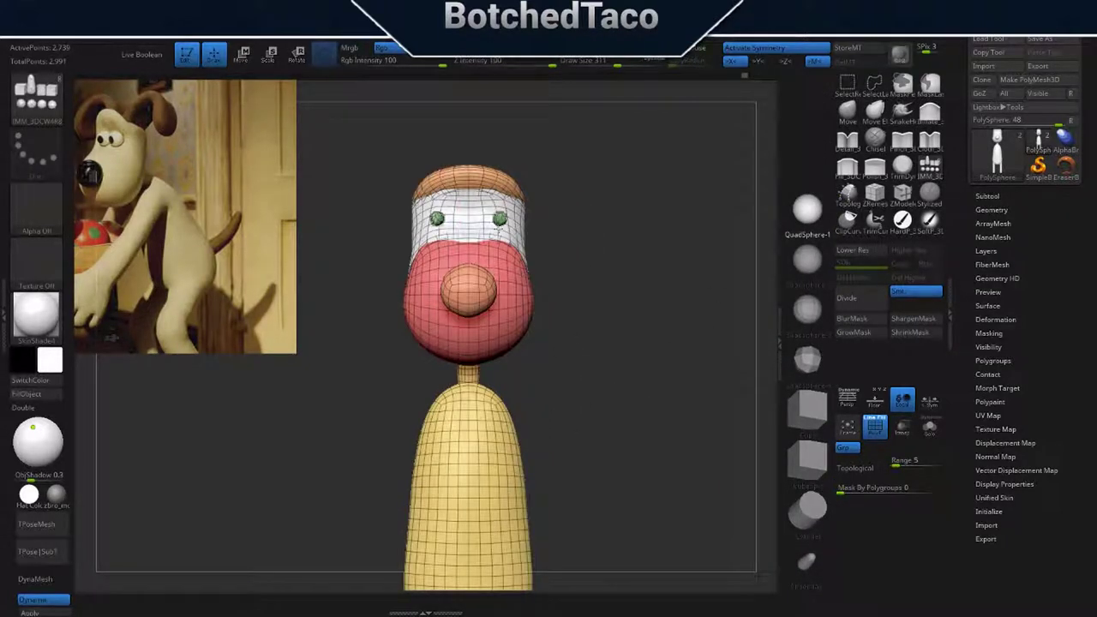
drag(652, 343, 573, 338)
key(w)
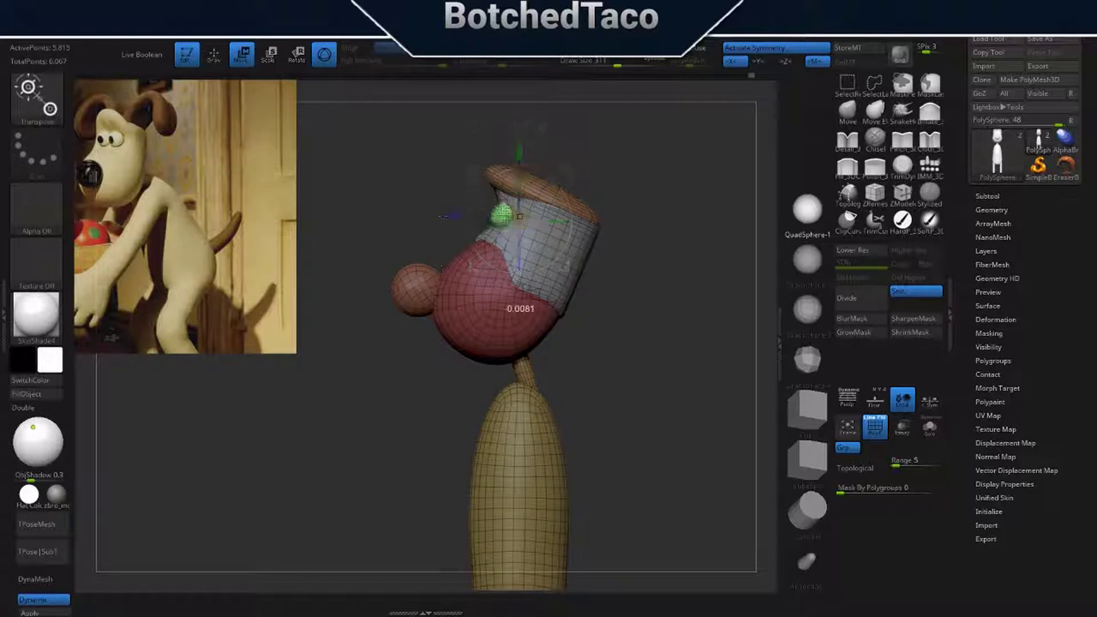
drag(651, 343, 583, 343)
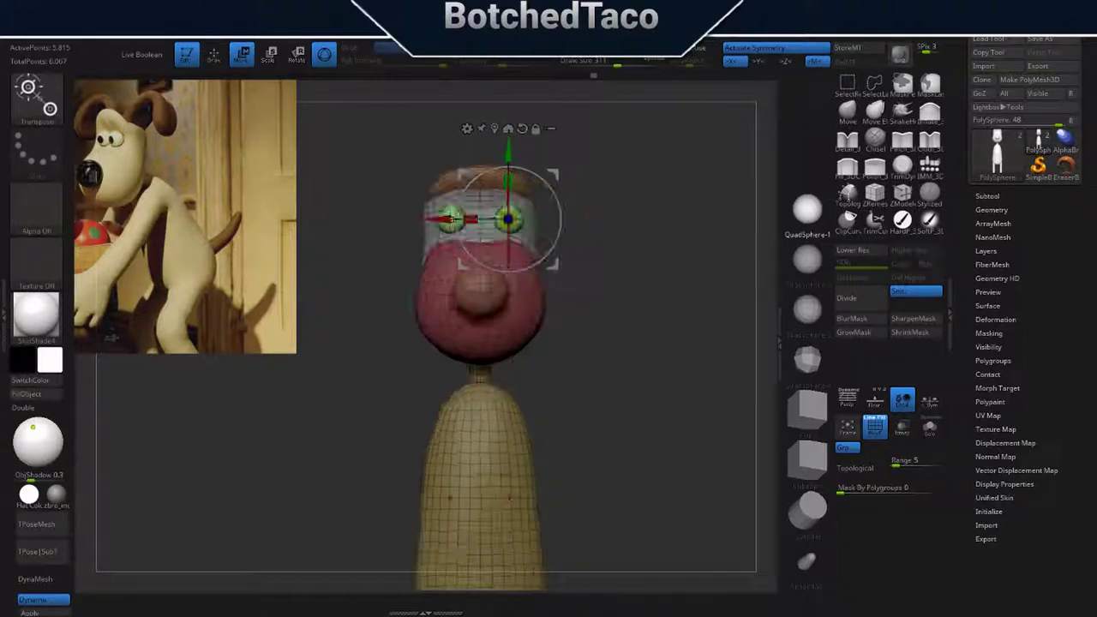
key(q)
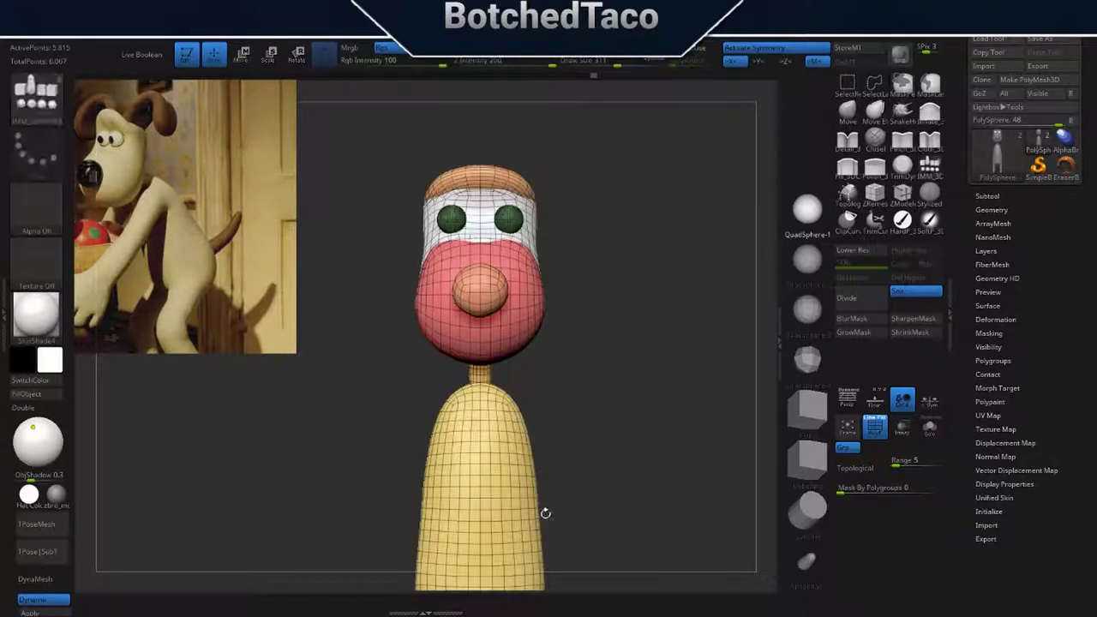
Split the eye spheres into their own subtool named Eyes and start saving the project.
ctrl+shift+click(508, 220)
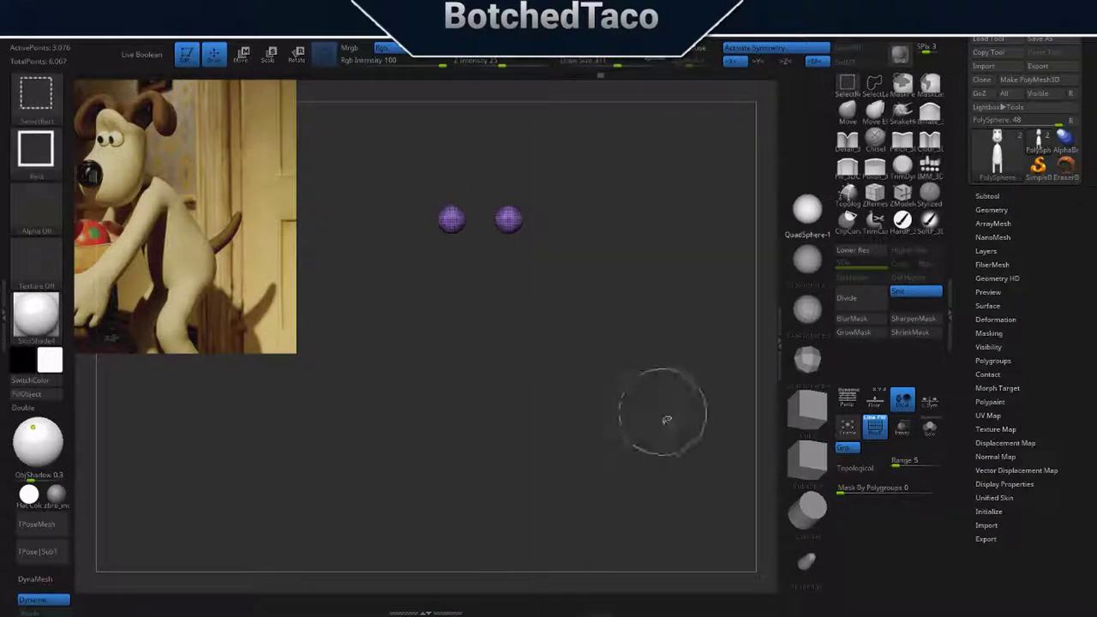
click(986, 195)
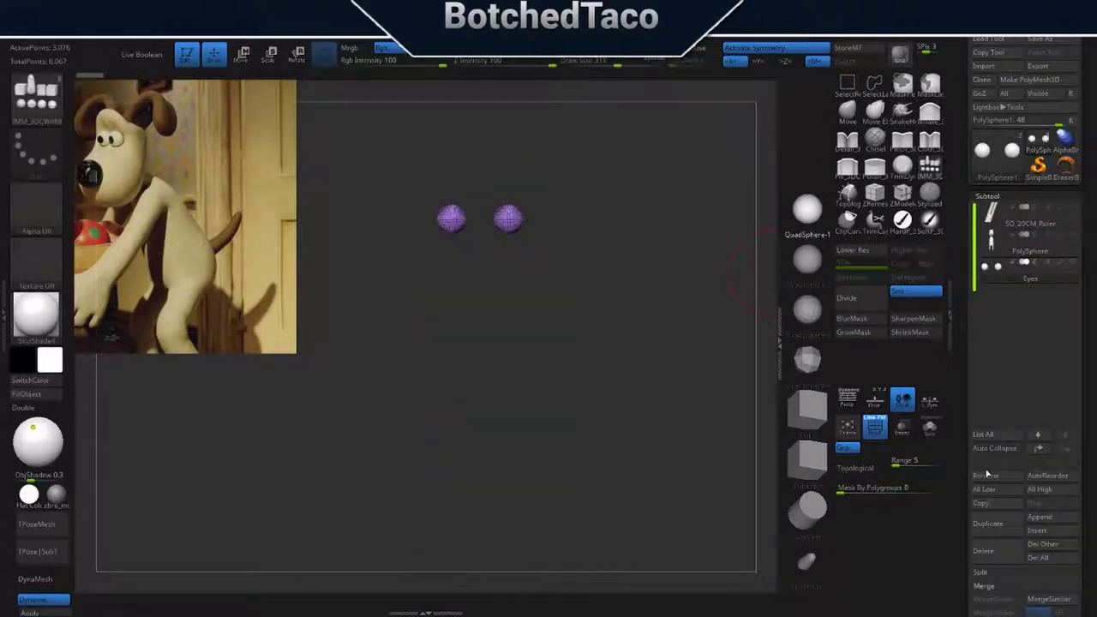
ctrl+shift+click(696, 467)
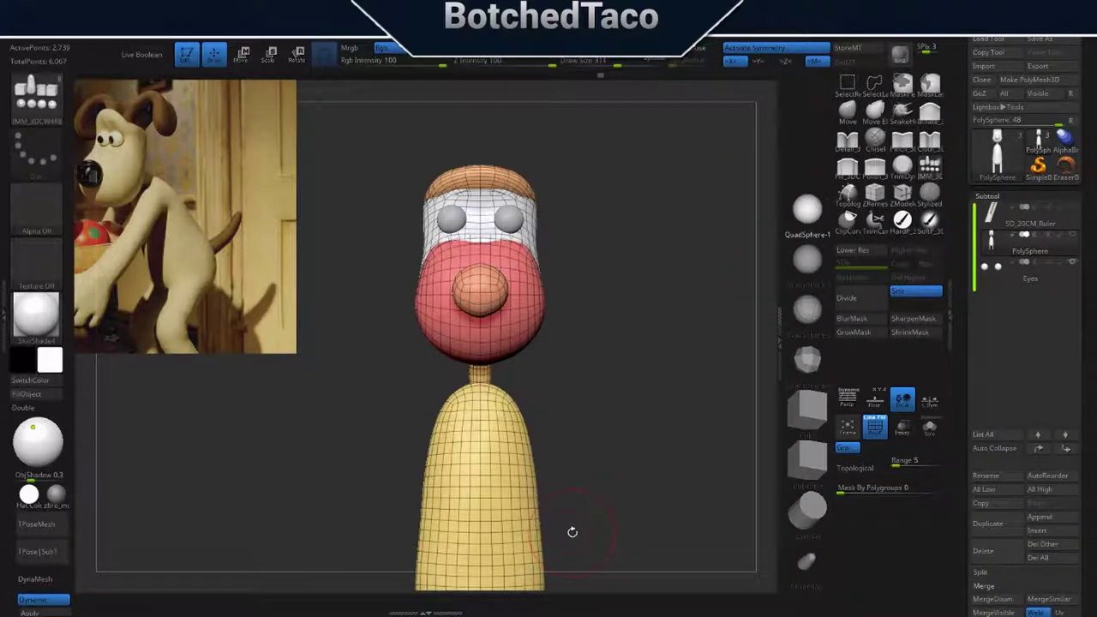
drag(573, 532, 617, 514)
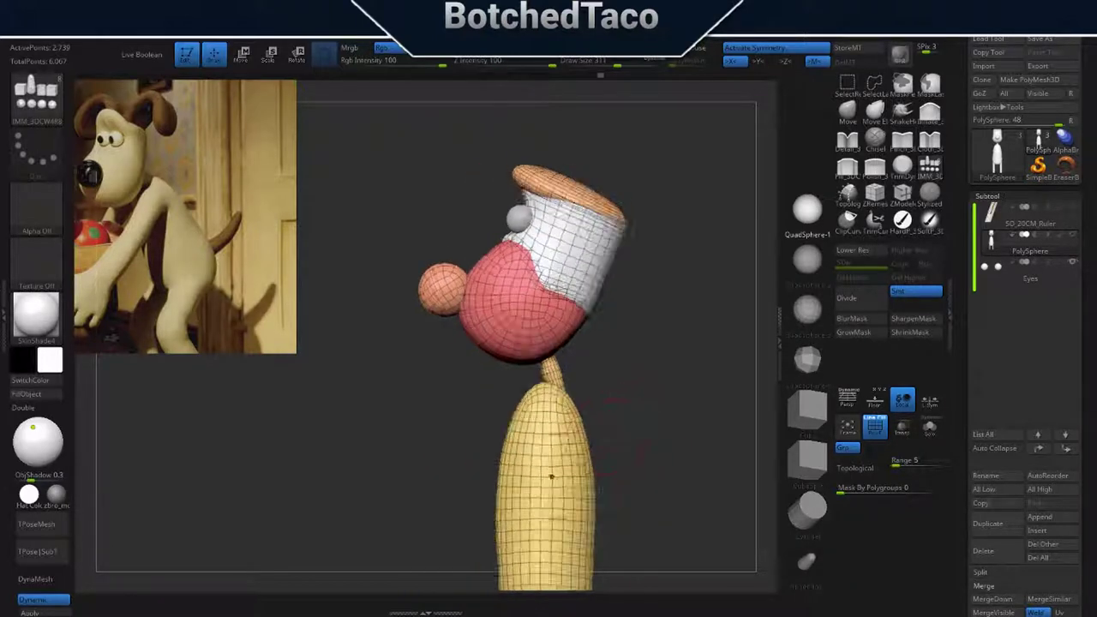
key(ctrl+s)
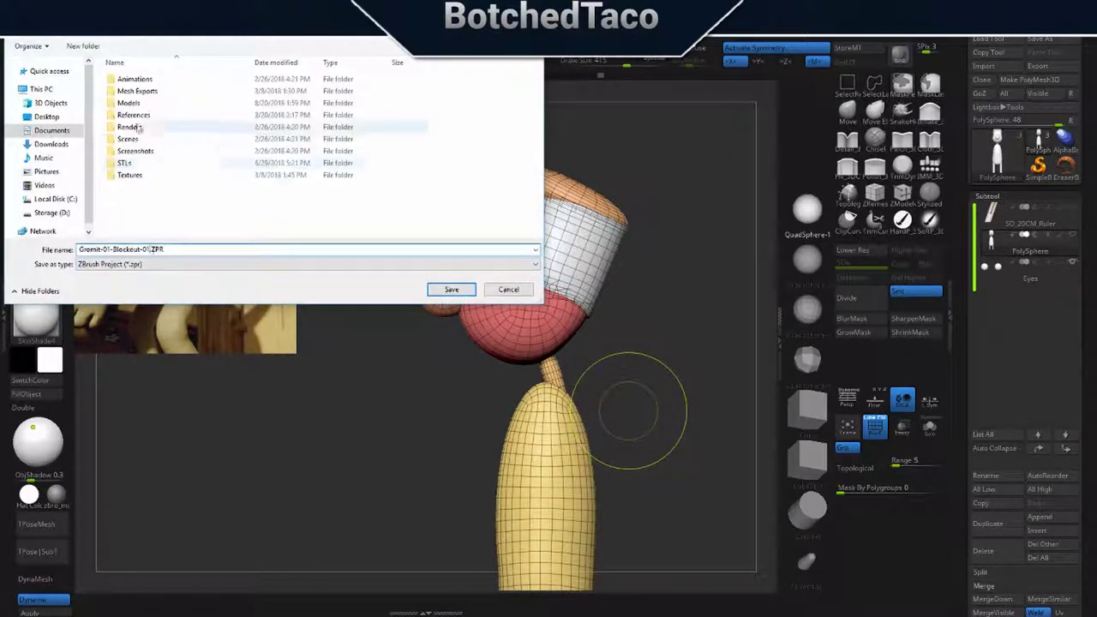
Confirm saving the Gromit project file and turn the model to face front.
key(Return)
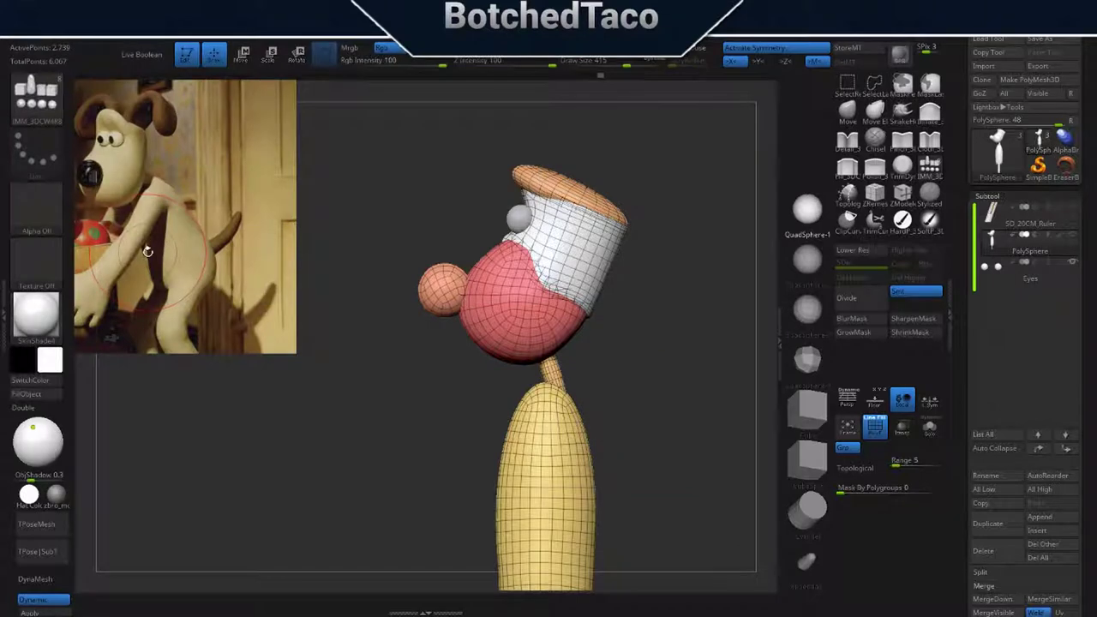
shift+drag(600, 360, 658, 357)
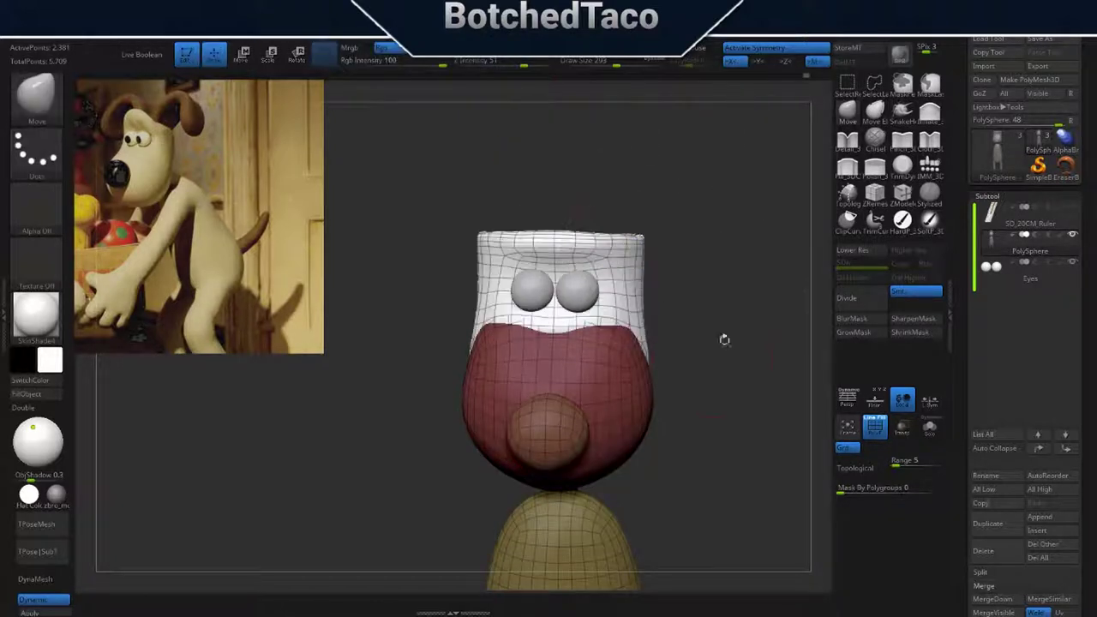
Orbit around Gromit's head to inspect the rounded, tapered crown from several angles.
drag(725, 339, 720, 385)
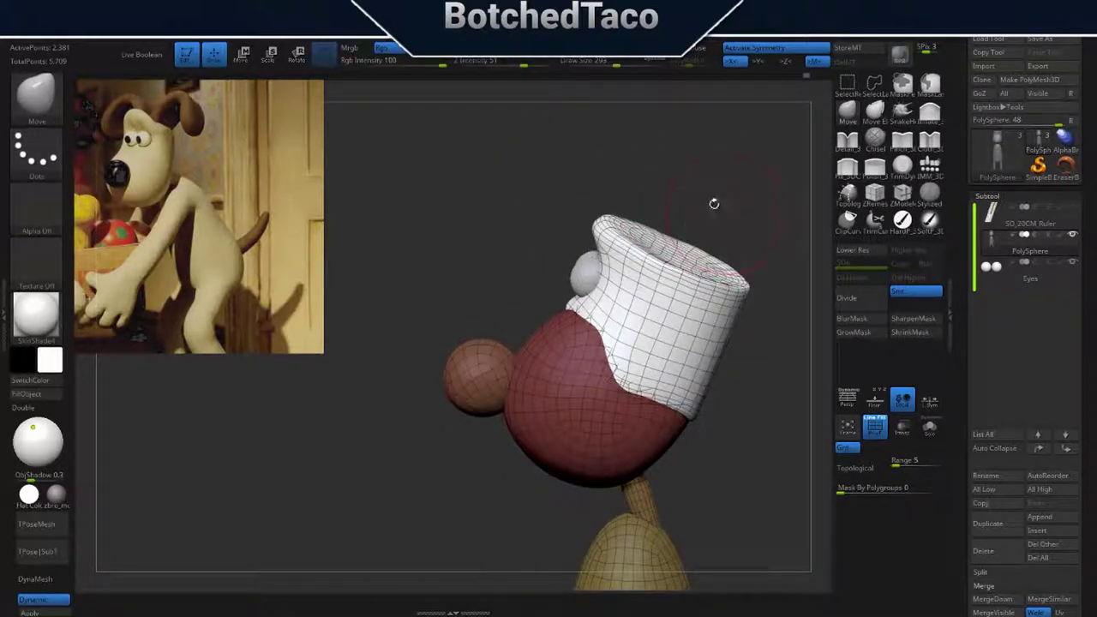
drag(724, 267, 422, 545)
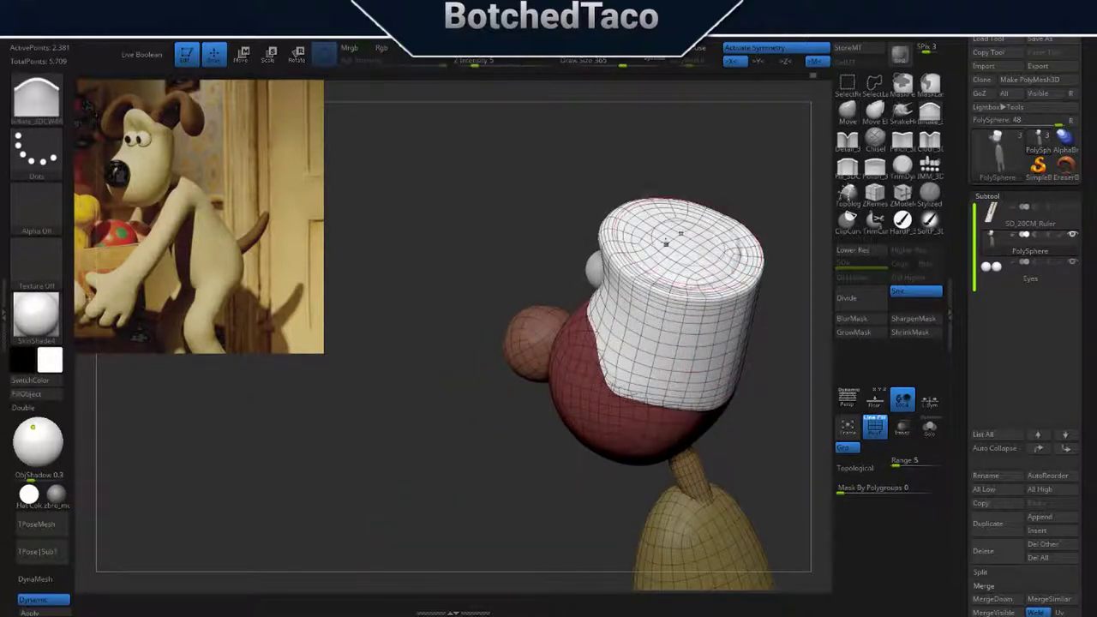
drag(797, 189, 745, 274)
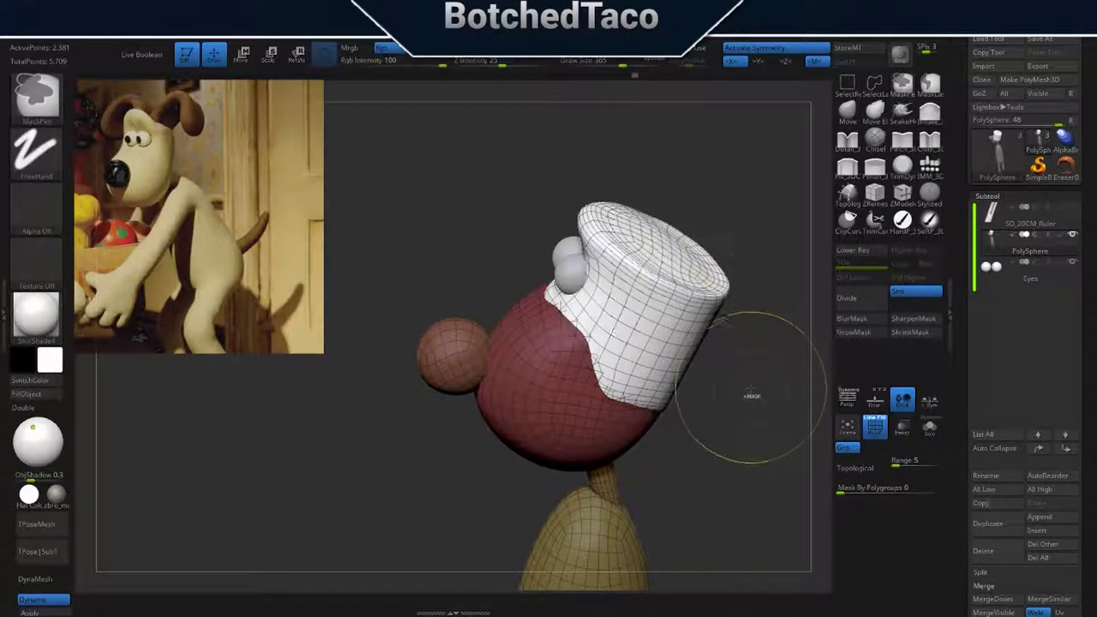
drag(710, 267, 682, 531)
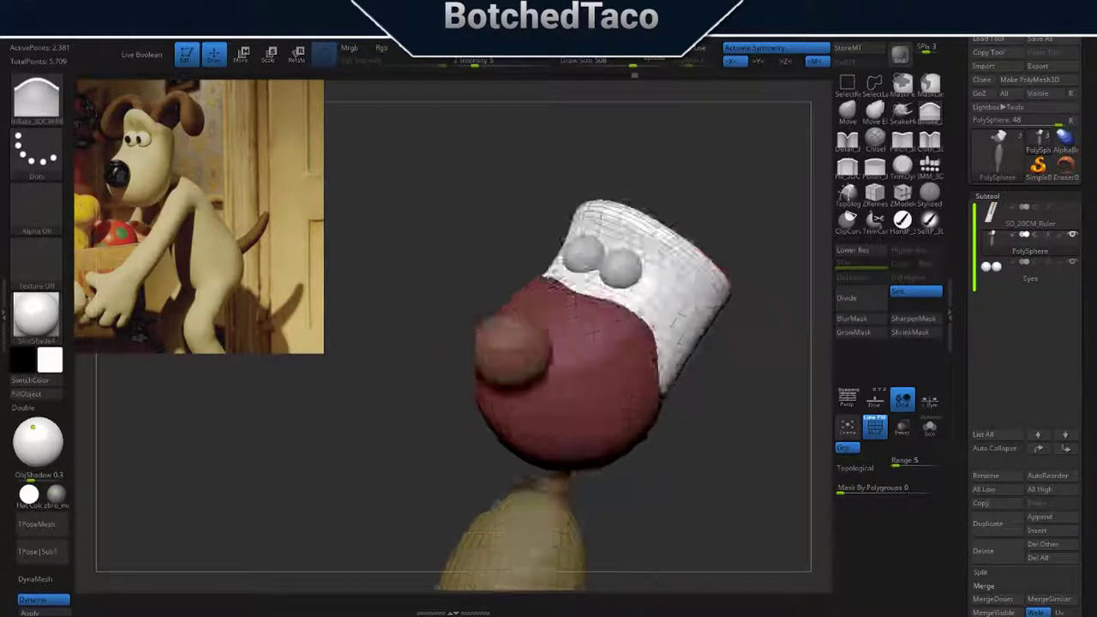
alt+drag(762, 271, 654, 254)
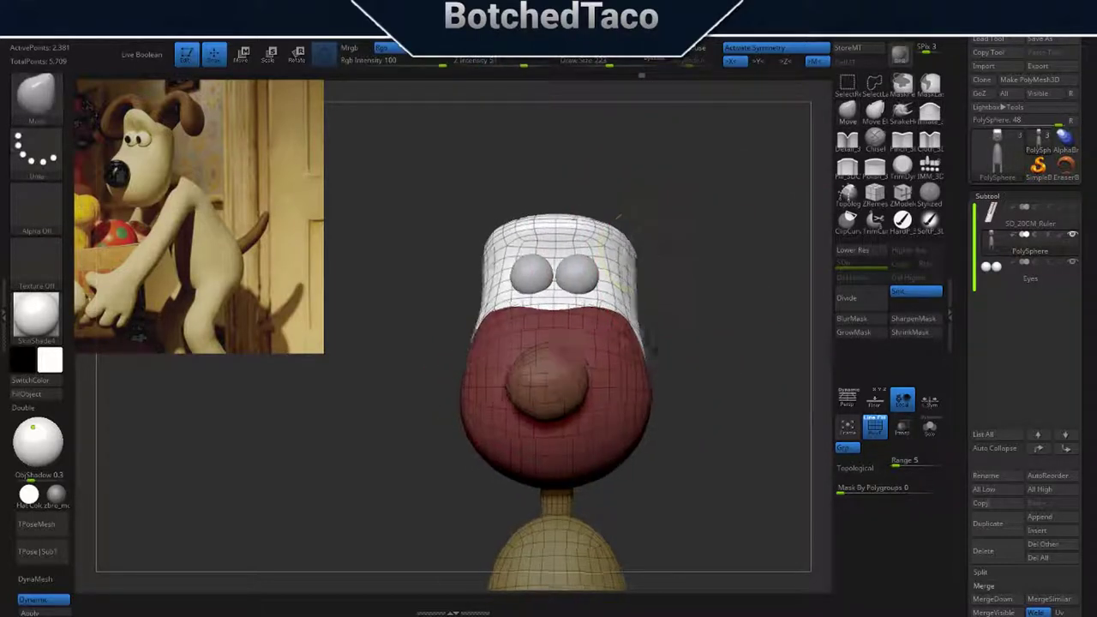
drag(695, 259, 739, 296)
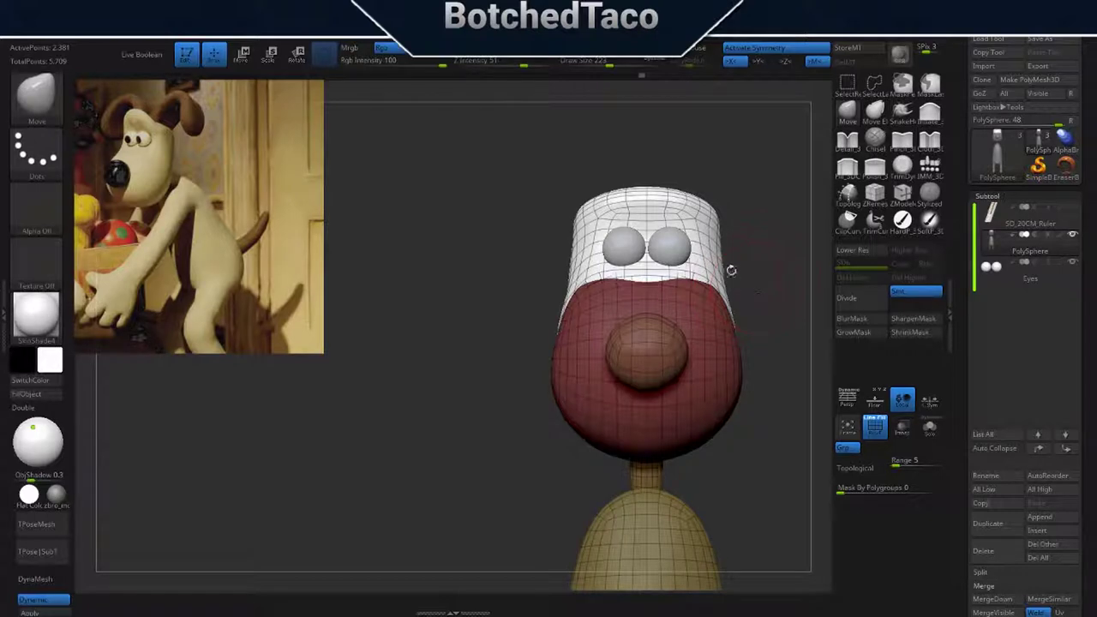
drag(718, 217, 767, 315)
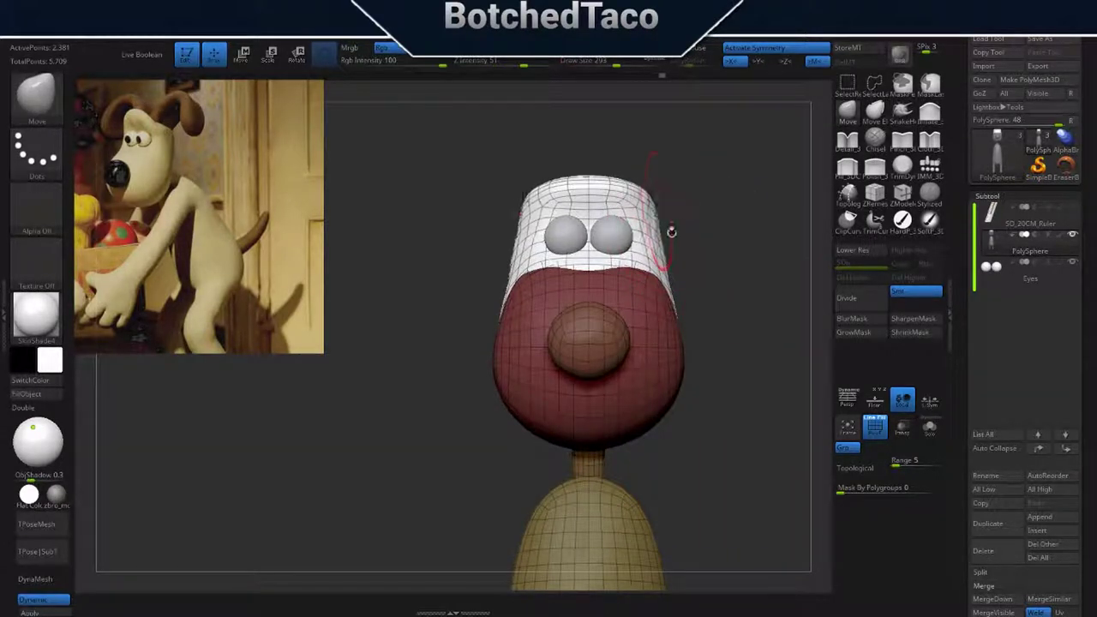
drag(671, 231, 615, 479)
mouse_move(657, 292)
mouse_down()
mouse_move(705, 294)
mouse_move(652, 458)
mouse_up()
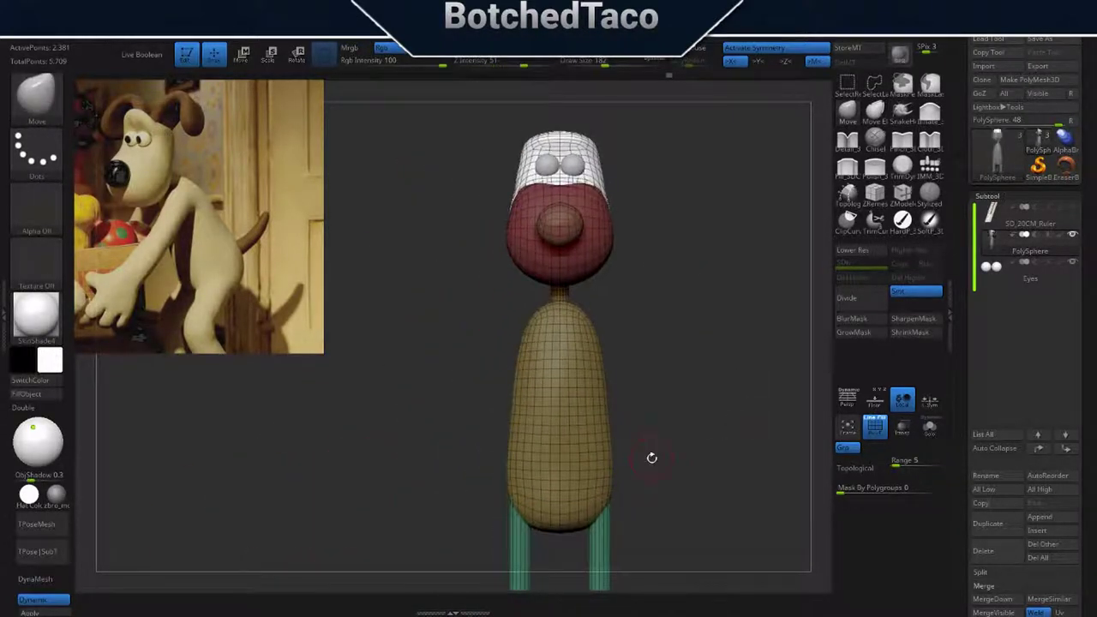
Stretch both legs downward and give the lower legs their own polygroup.
alt+drag(651, 458, 663, 289)
key(w)
drag(502, 472, 590, 471)
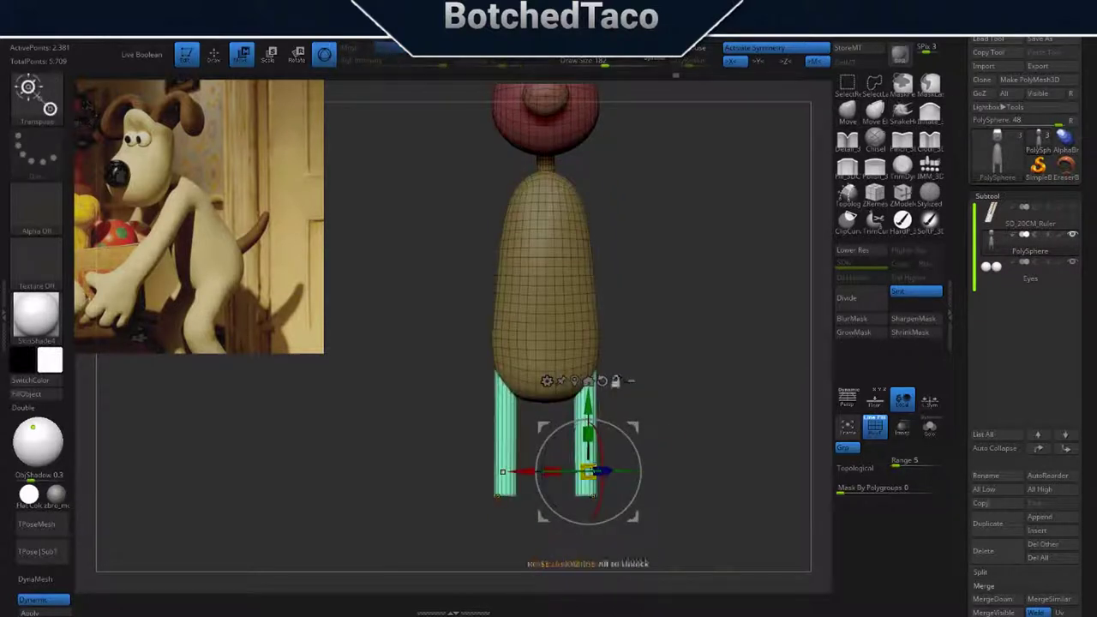
key(y)
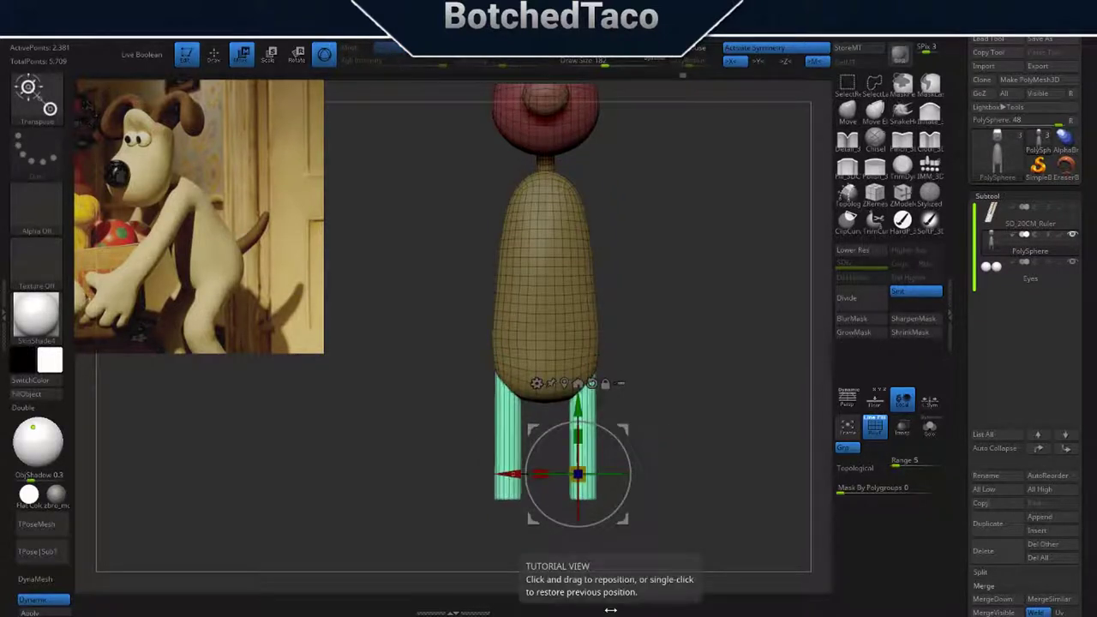
scroll(579, 403, down, 2)
drag(580, 416, 581, 500)
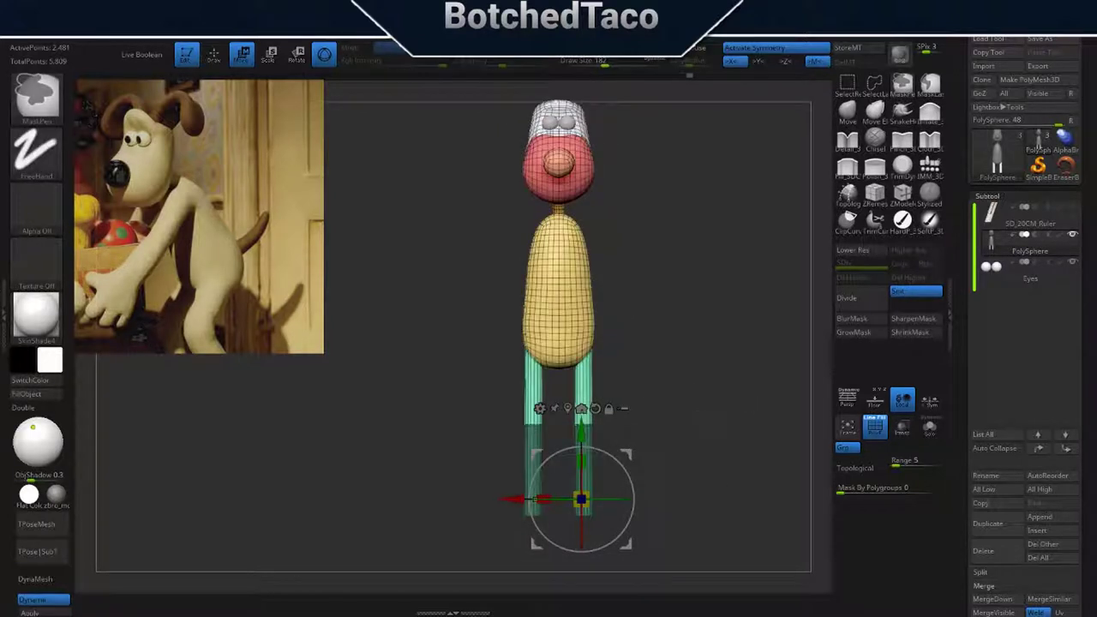
key(ctrl+w)
drag(703, 343, 668, 326)
Mask the upper legs and scale the purple lower legs slightly shorter.
drag(536, 435, 543, 506)
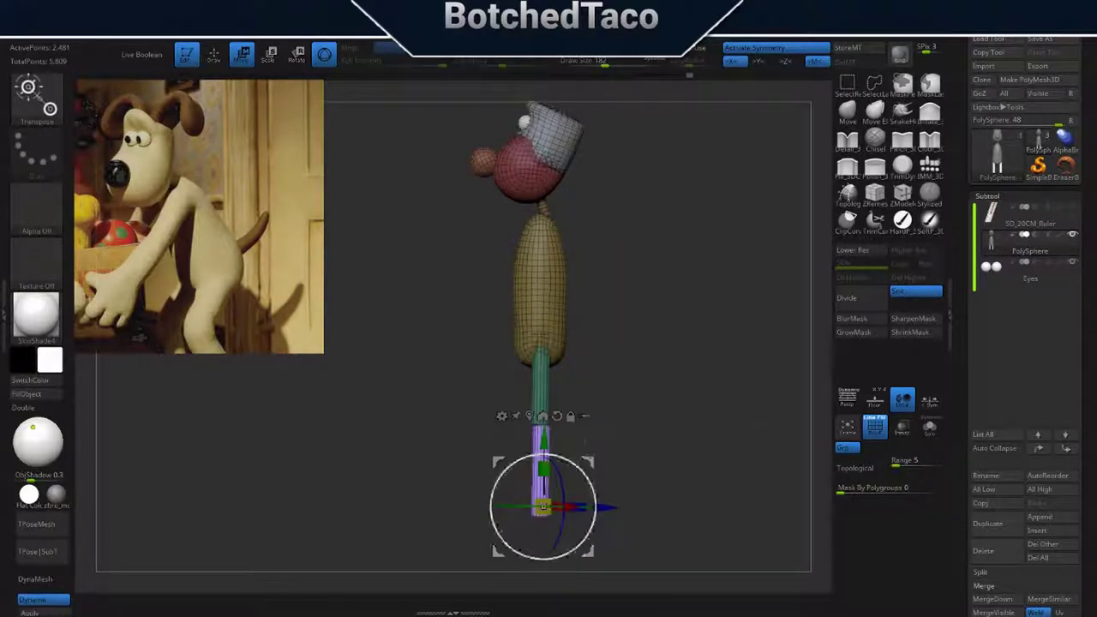
shift+drag(669, 326, 701, 389)
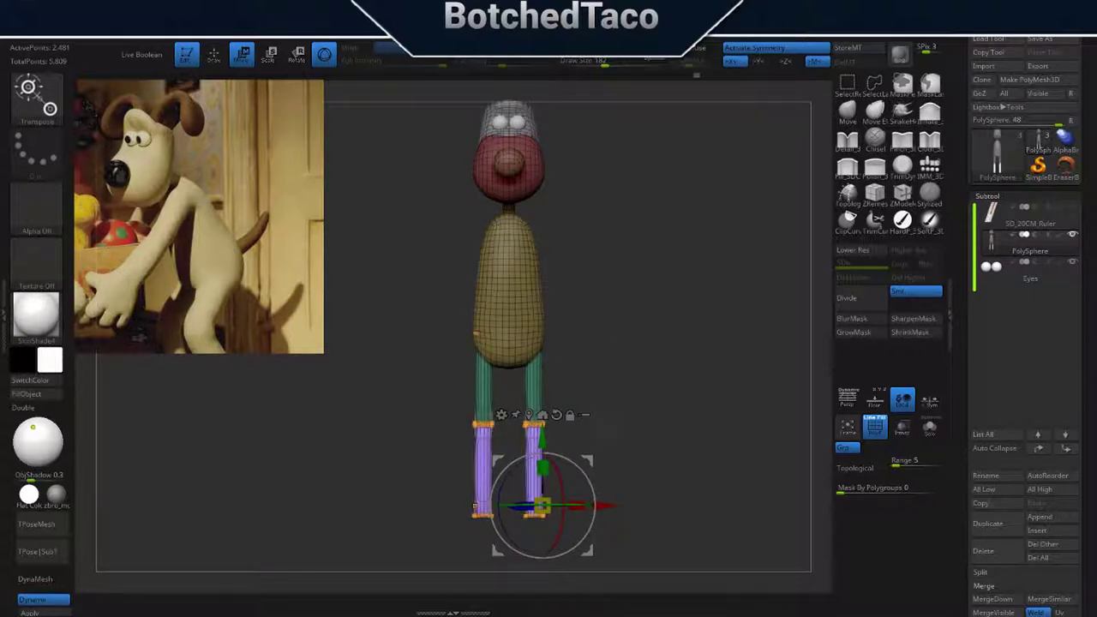
key(q)
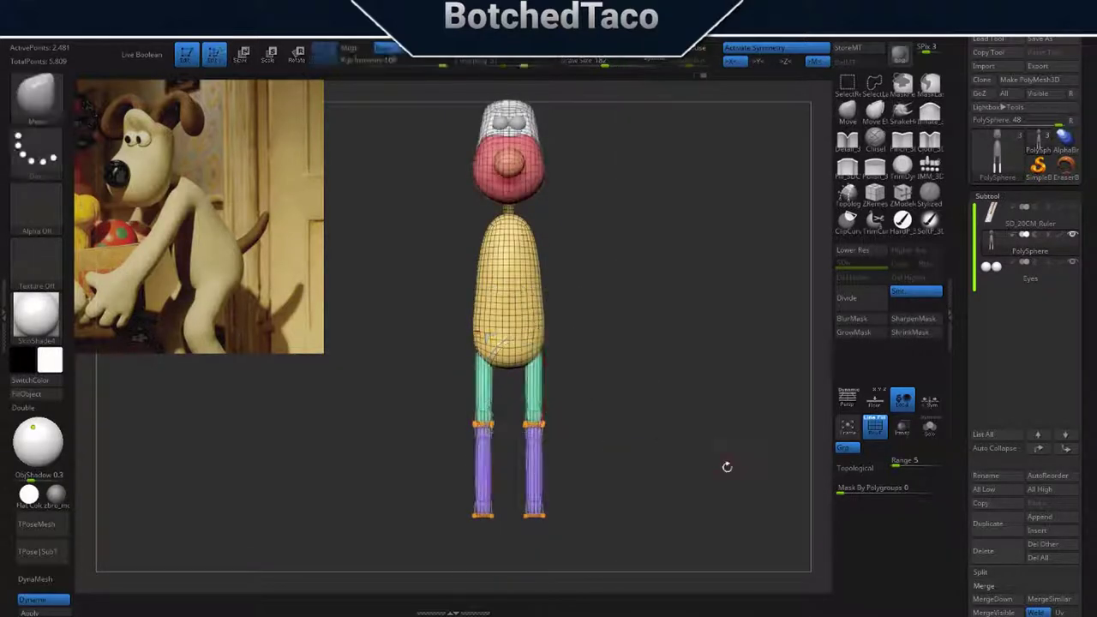
alt+right_drag(726, 465, 726, 531)
mouse_move(540, 533)
shift+mouse_down()
mouse_move(651, 515)
mouse_move(526, 516)
mouse_move(631, 515)
shift+mouse_up()
key(w)
ctrl+click(579, 480)
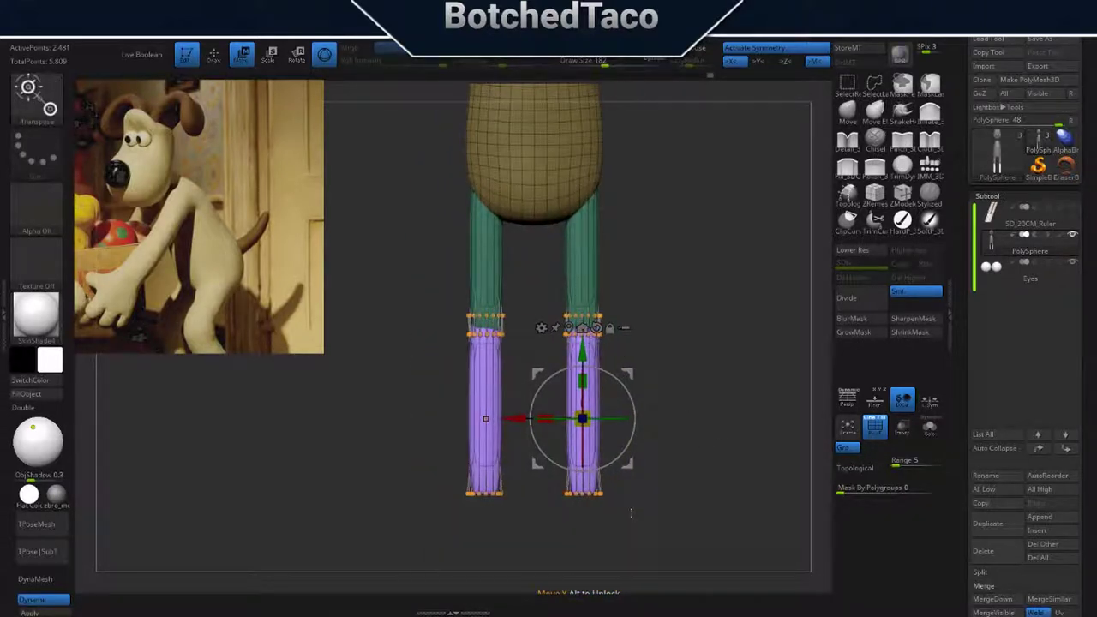
drag(583, 380, 583, 343)
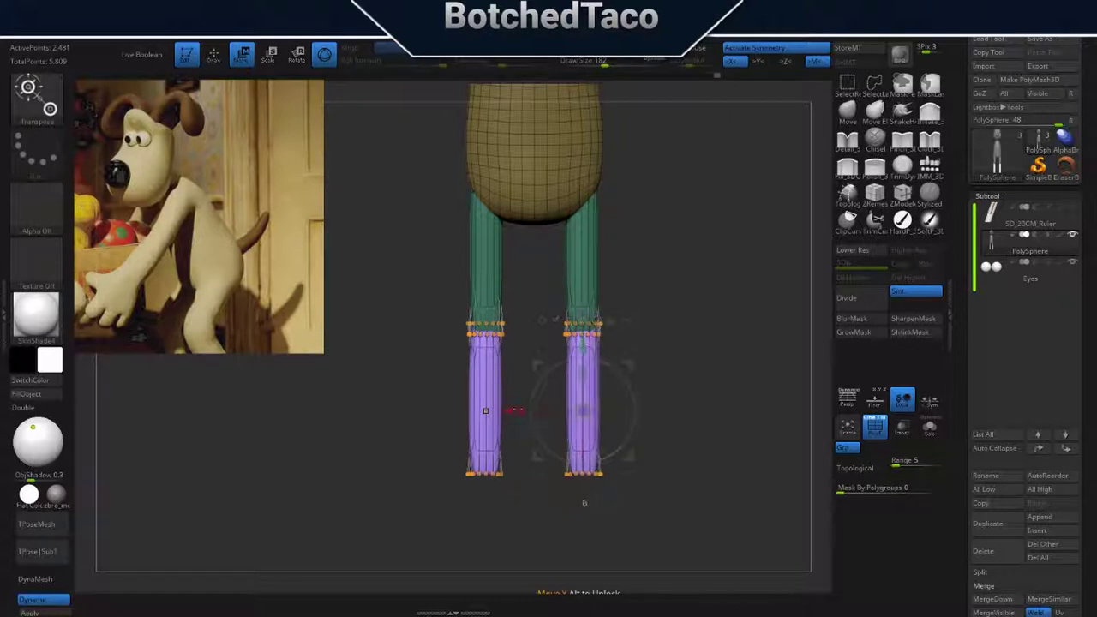
Flatten the foot spheres into wide ovals beneath both legs and frame the full character.
drag(585, 503, 668, 506)
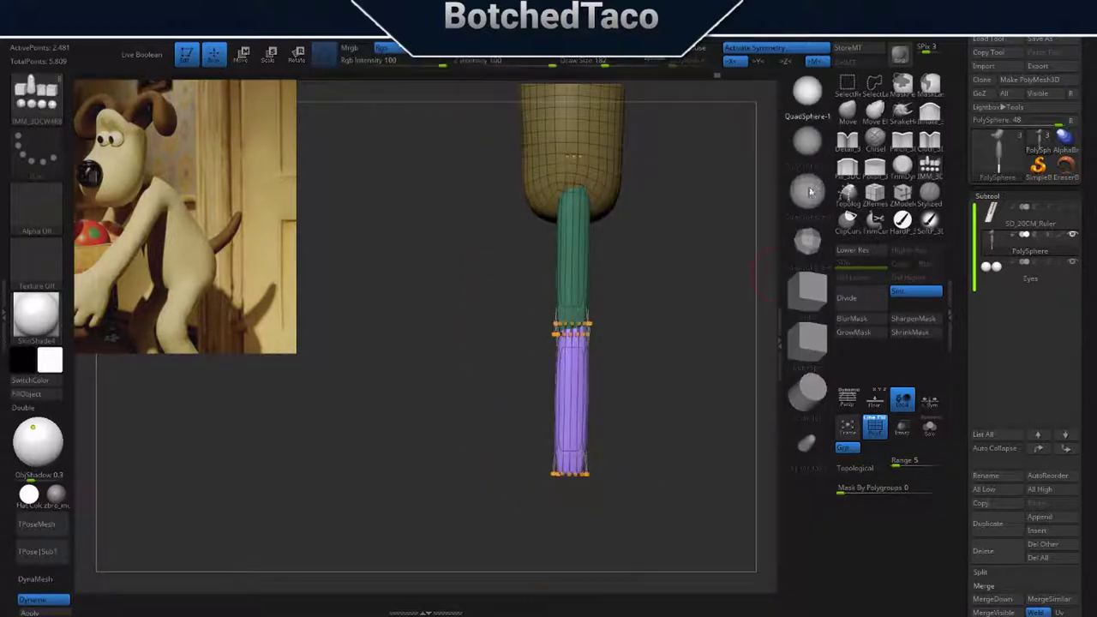
mouse_move(685, 257)
mouse_down()
mouse_move(673, 403)
mouse_move(673, 326)
mouse_up()
key(w)
alt+drag(599, 343, 487, 283)
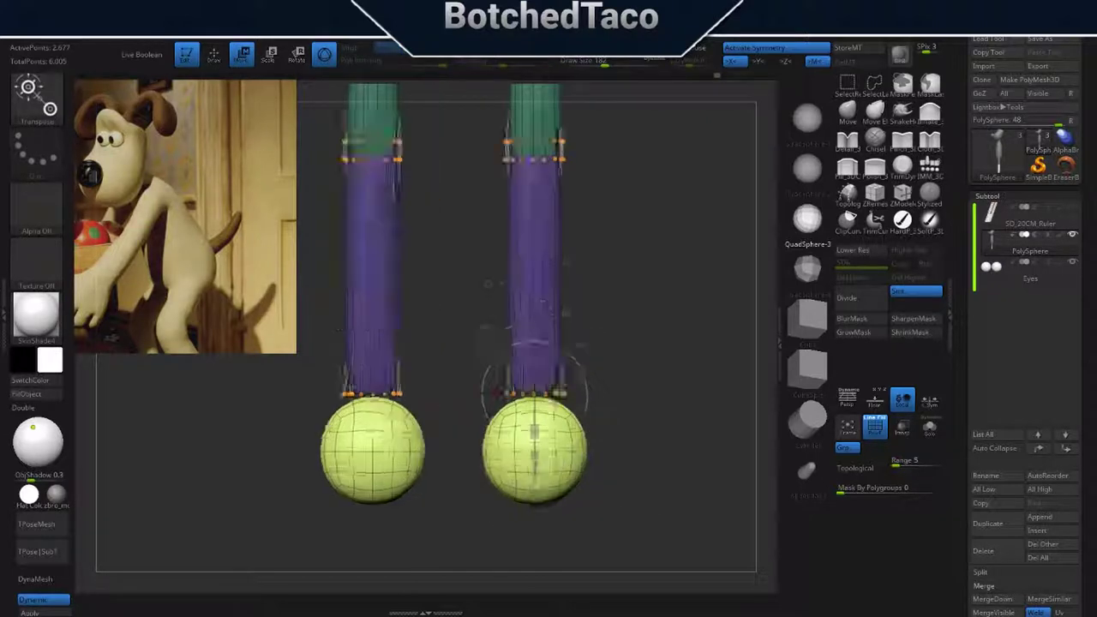
drag(534, 390, 624, 413)
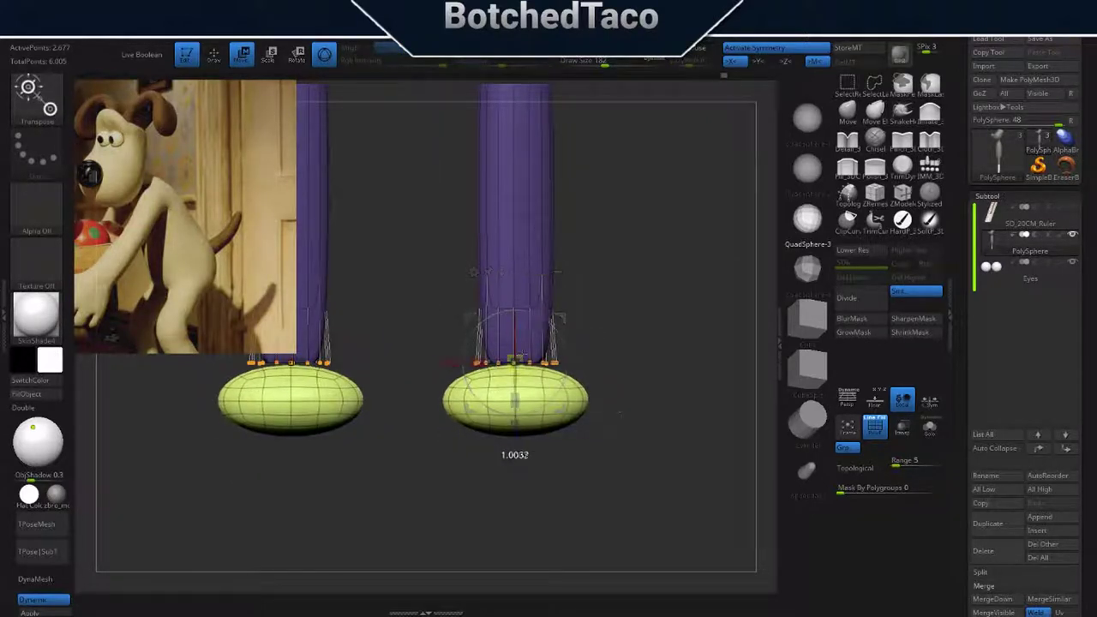
drag(514, 360, 496, 333)
key(f)
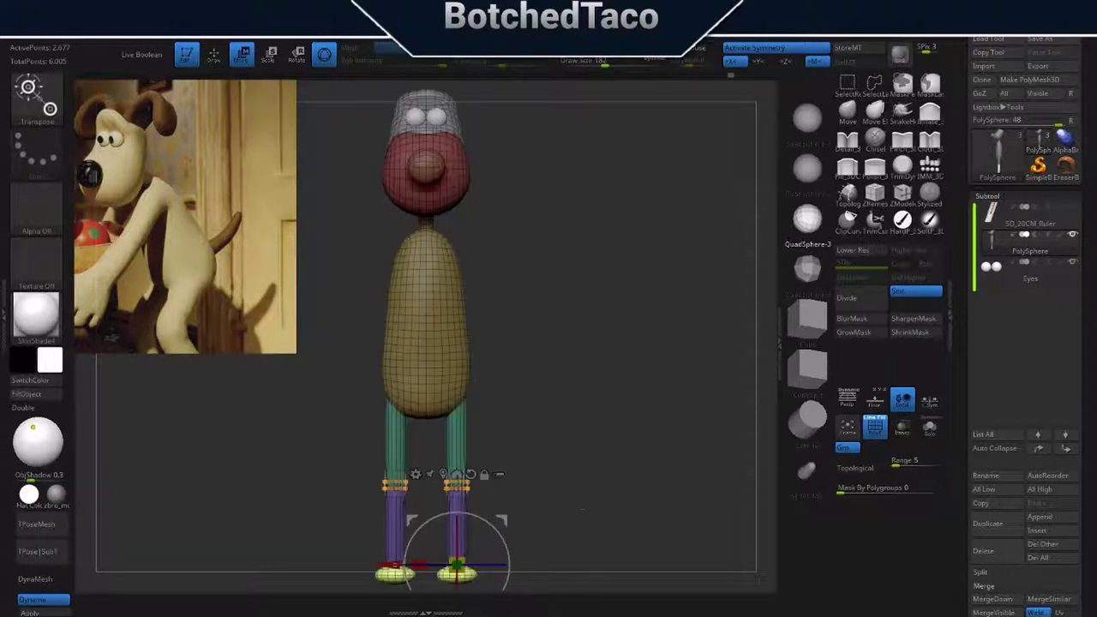
mouse_move(585, 509)
mouse_down()
mouse_move(620, 368)
mouse_move(665, 331)
mouse_up()
key(q)
key(alt+Up)
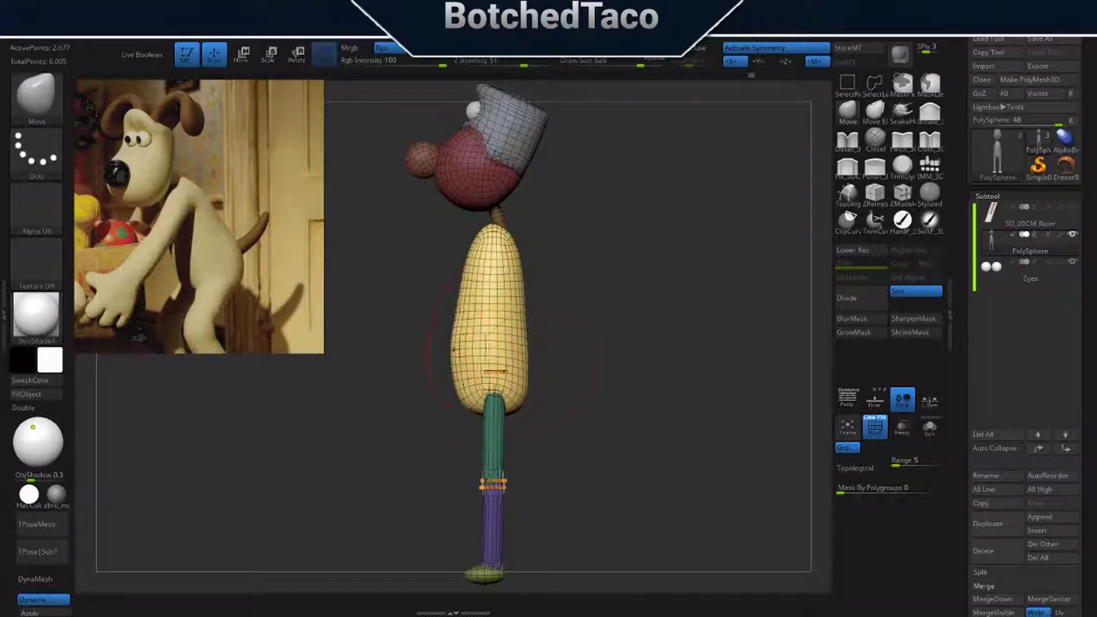
Insert an Appendage tail at the back of the body and bend it upward.
shift+drag(453, 342, 443, 380)
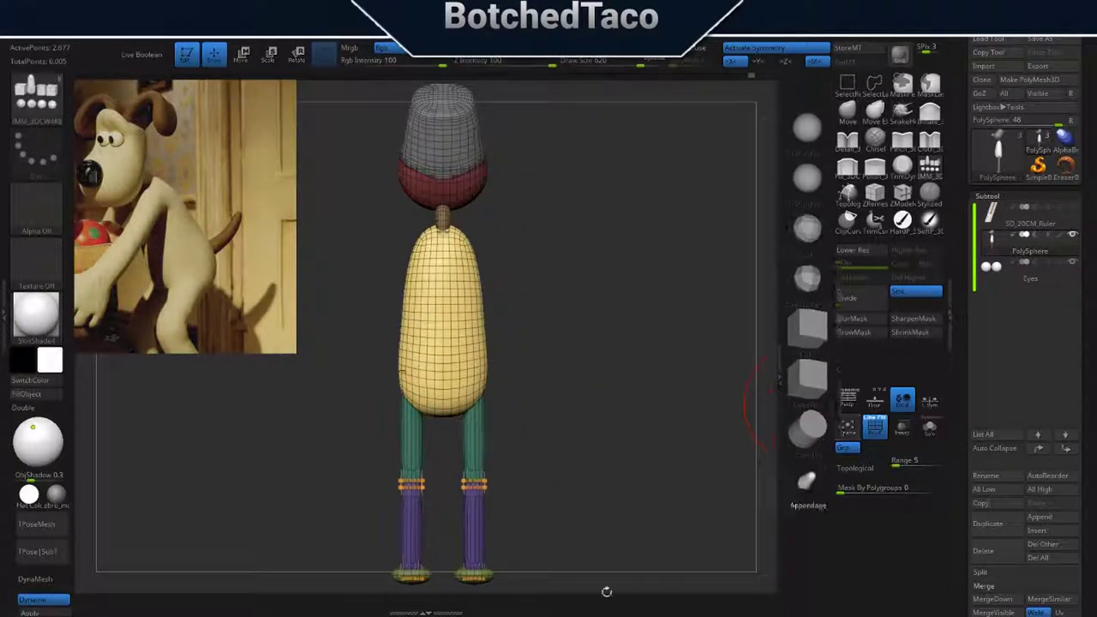
right_drag(442, 380, 500, 377)
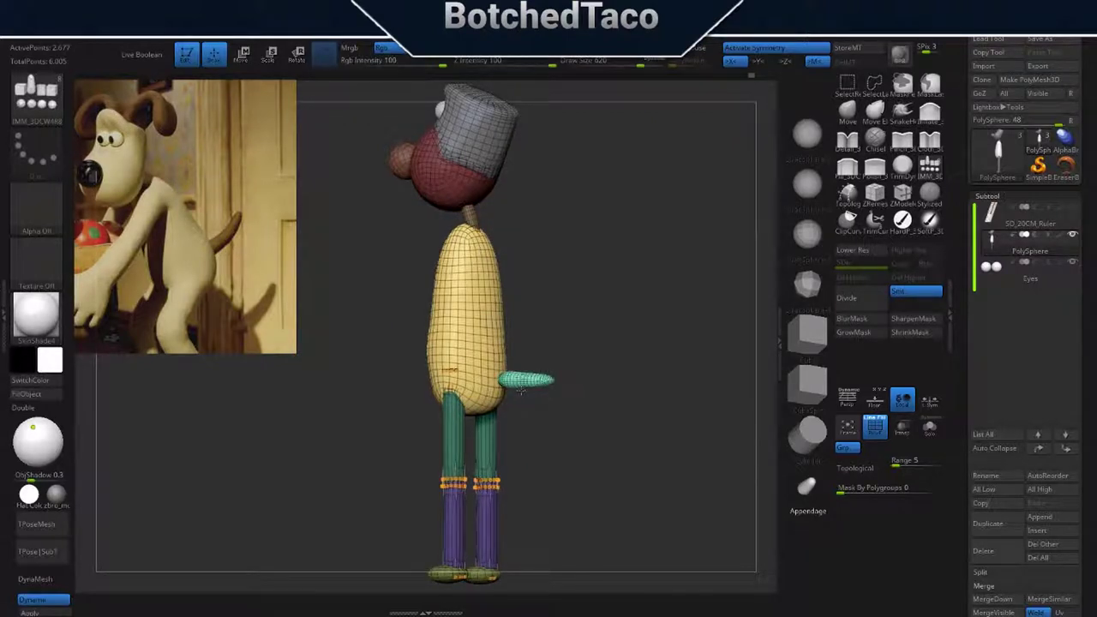
alt+click(520, 387)
key(w)
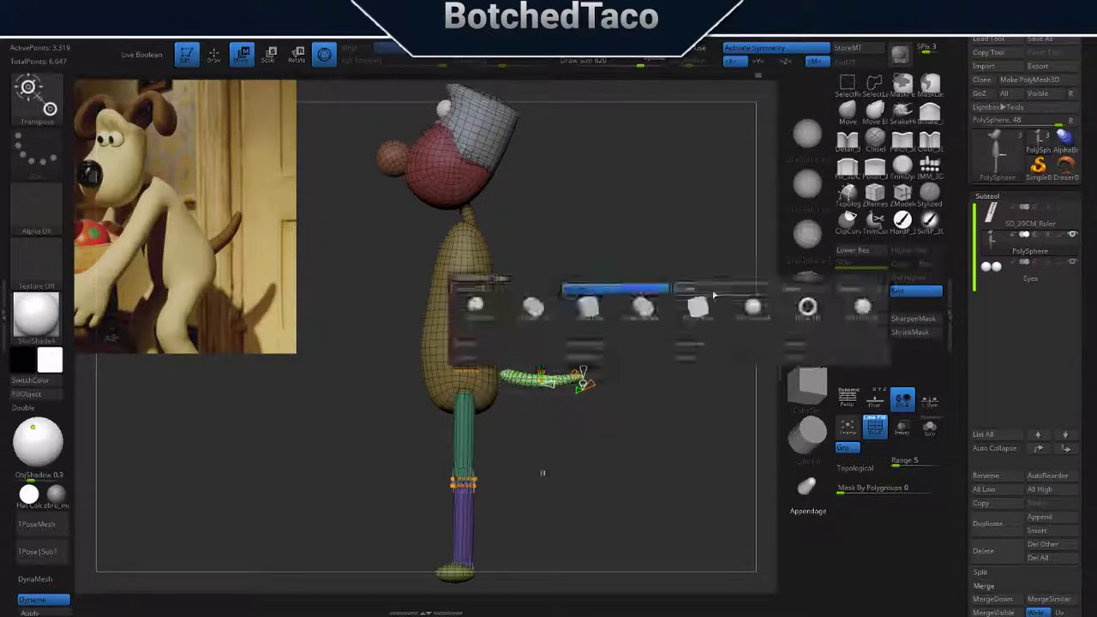
mouse_move(539, 451)
mouse_down()
mouse_move(497, 433)
mouse_move(663, 426)
mouse_move(523, 374)
mouse_up()
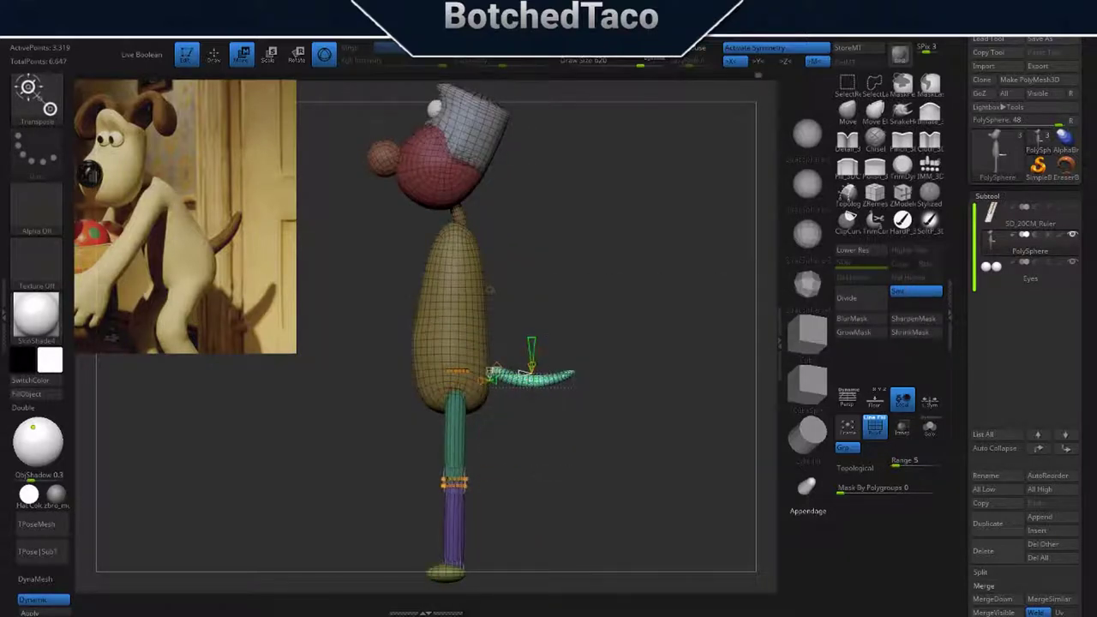
key(y)
mouse_move(531, 471)
mouse_down()
mouse_move(507, 469)
mouse_move(520, 470)
mouse_move(514, 479)
mouse_up()
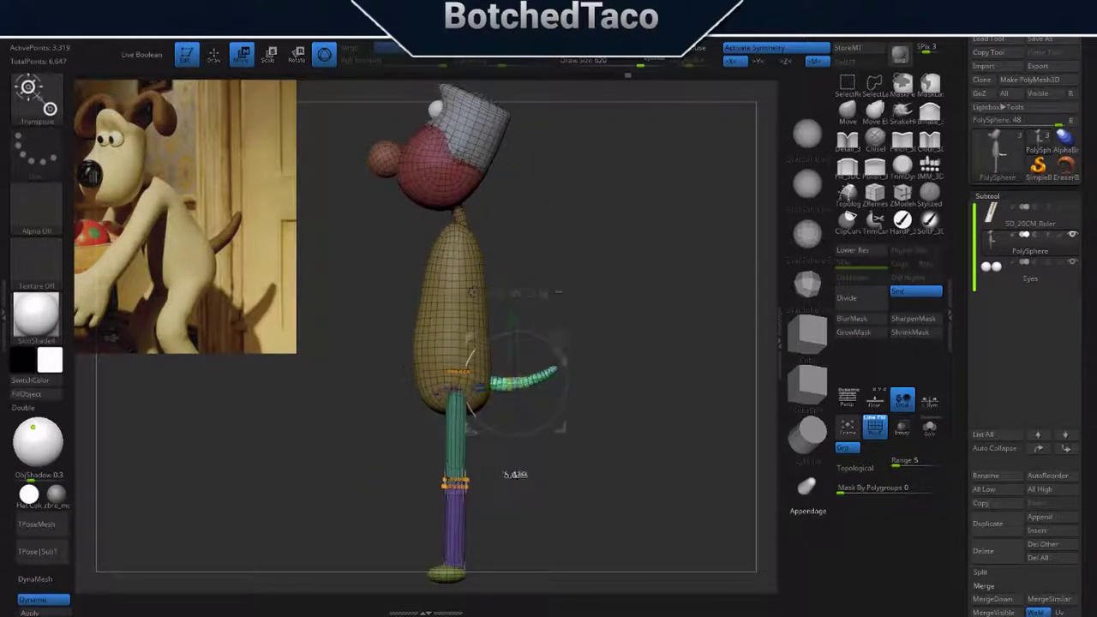
key(q)
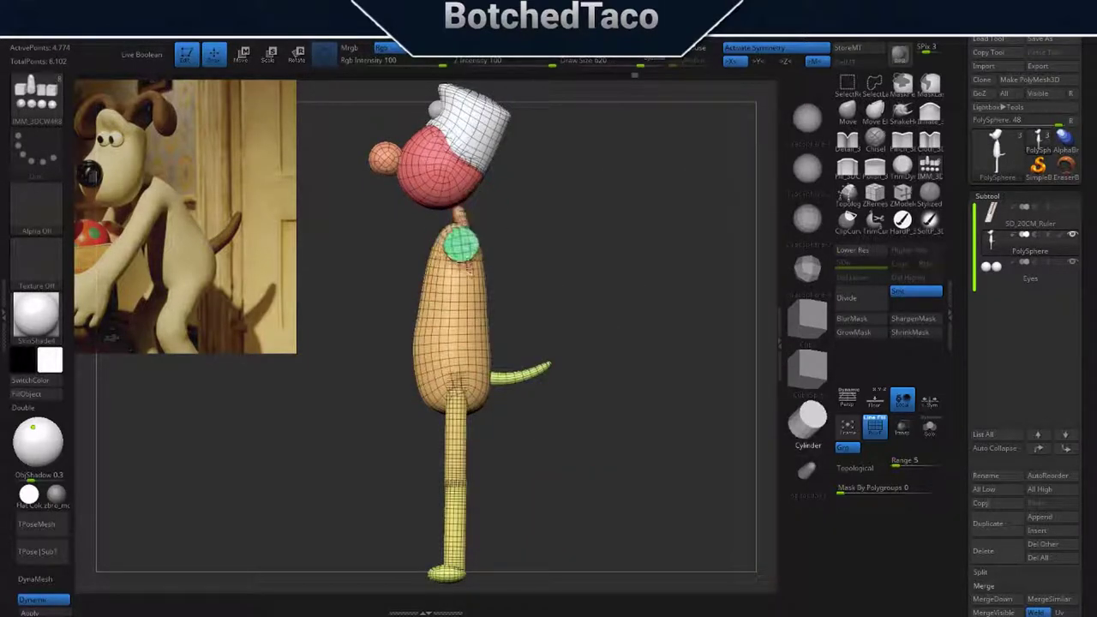
Stretch the shoulder cylinder outward into T-pose arms and try ZRemesher on it.
drag(469, 269, 564, 269)
key(w)
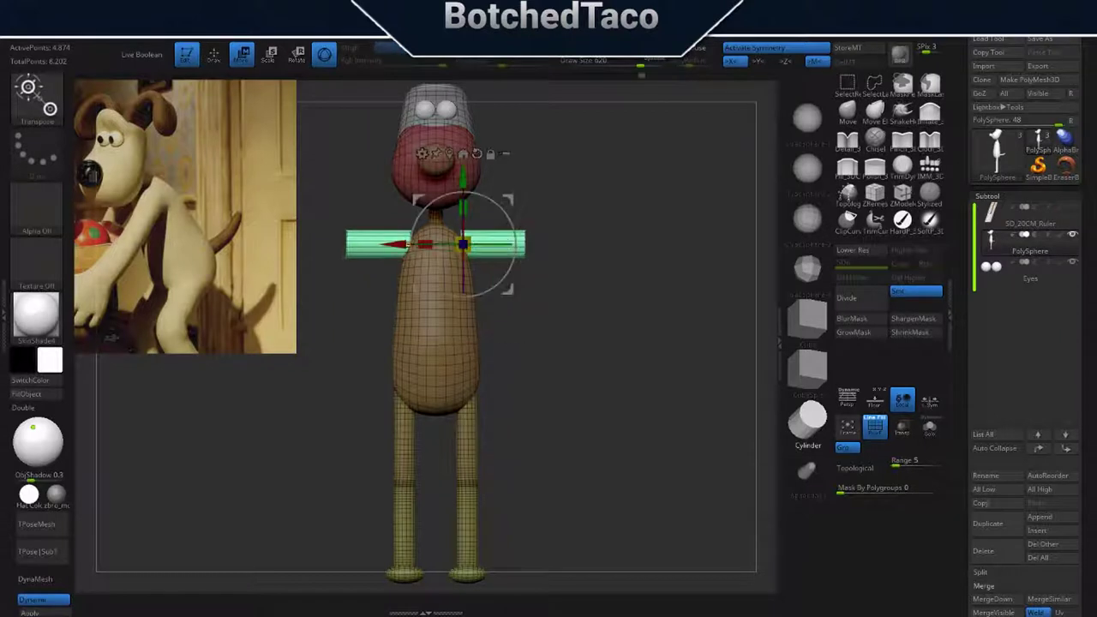
drag(463, 244, 574, 335)
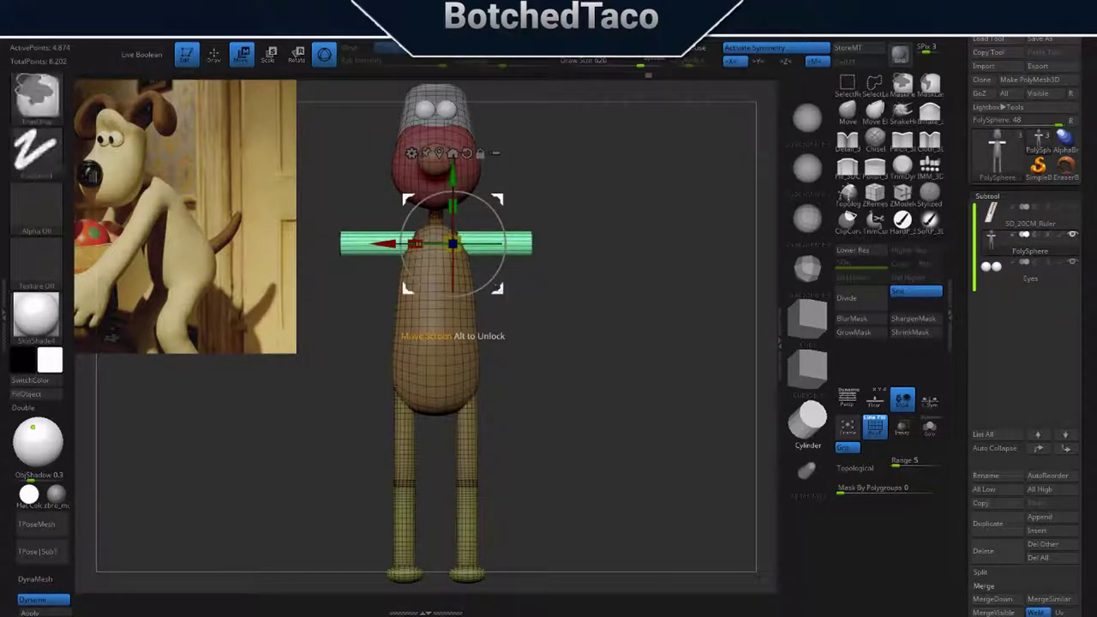
drag(454, 333, 534, 331)
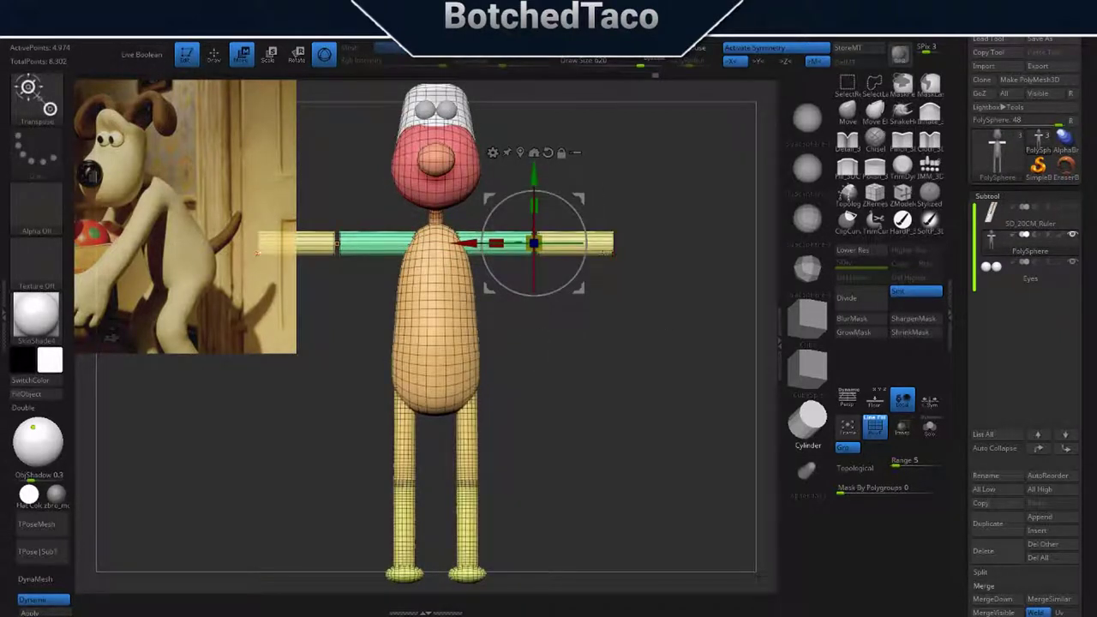
ctrl+click(588, 243)
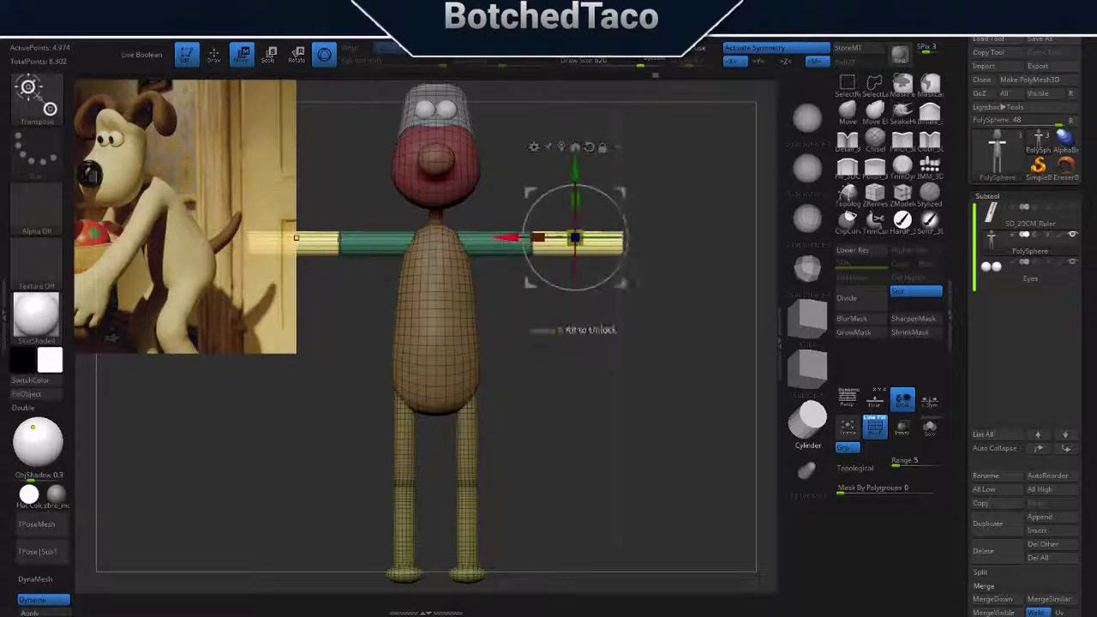
click(642, 370)
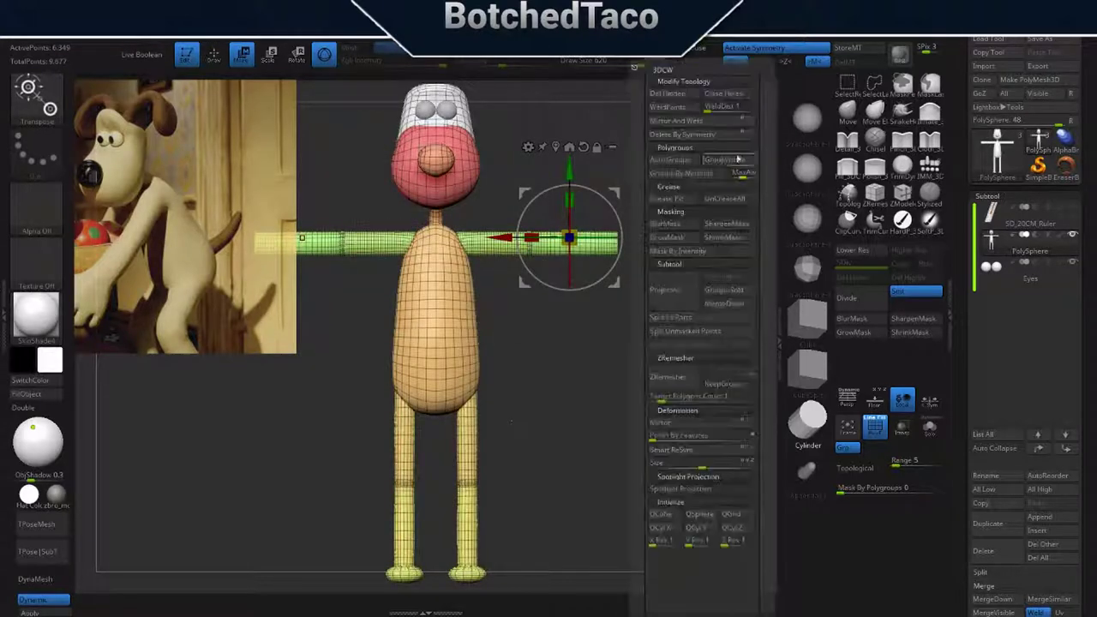
key(ctrl+z)
ctrl+drag(669, 385, 651, 402)
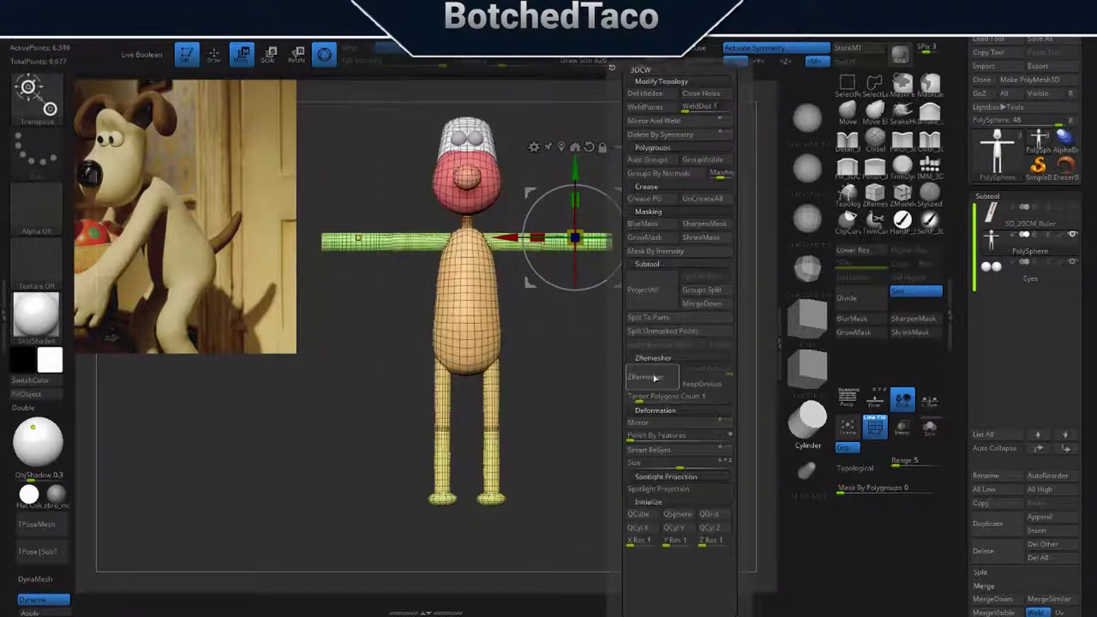
key(q)
Inspect the arms and their end caps by framing and orbiting the whole character.
mouse_move(602, 529)
mouse_down()
mouse_move(634, 441)
mouse_move(635, 378)
mouse_up()
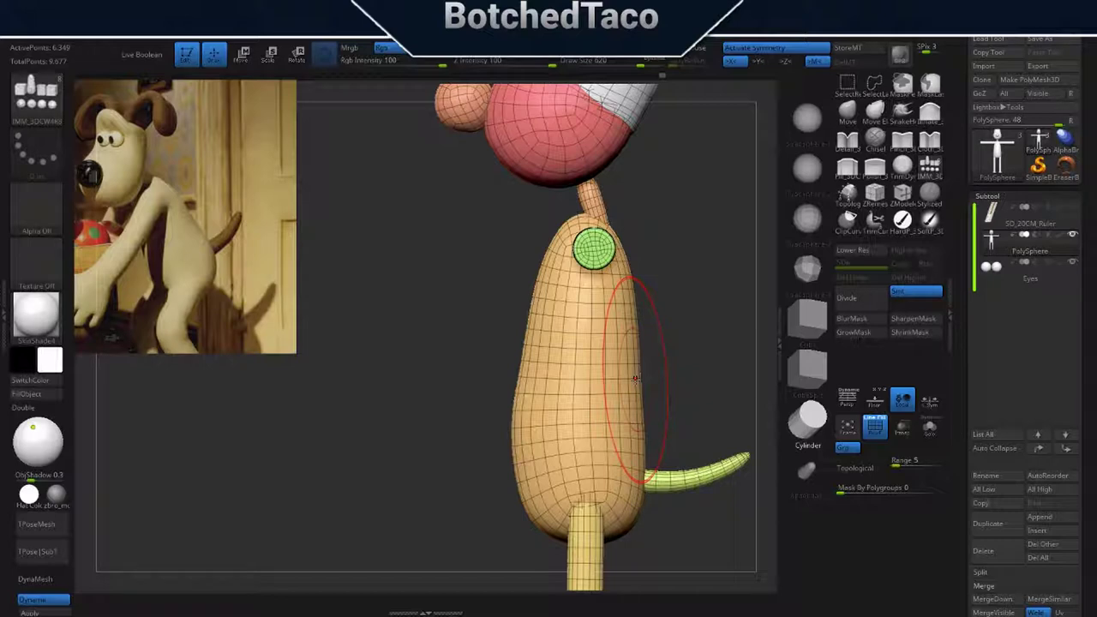
key(f)
mouse_move(503, 294)
mouse_down()
mouse_move(680, 421)
mouse_move(581, 441)
mouse_up()
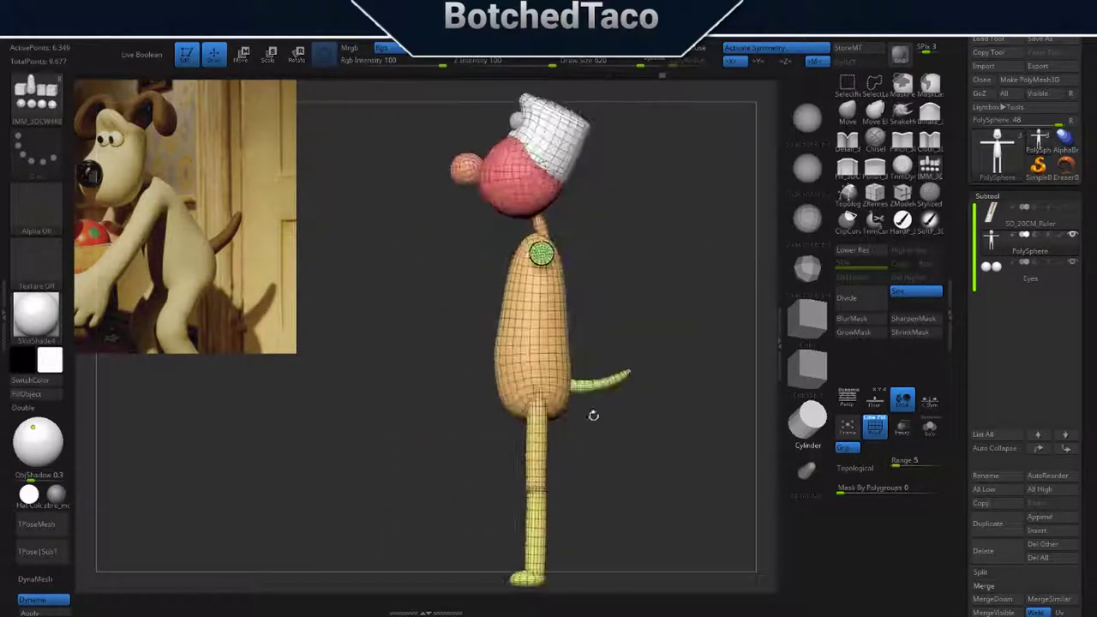
alt+drag(634, 307, 613, 378)
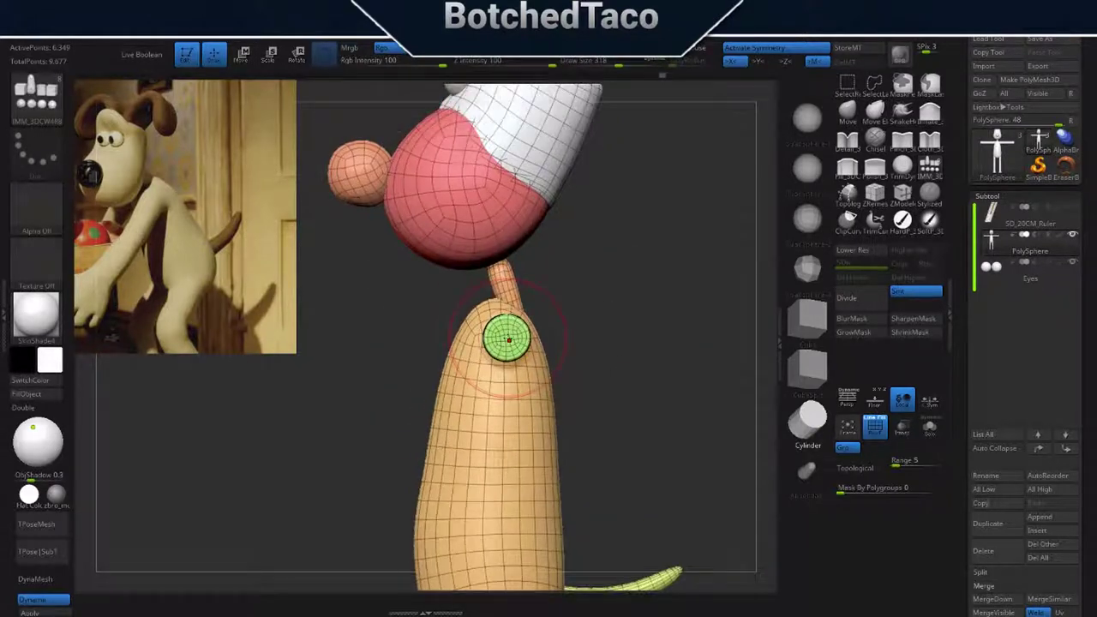
mouse_move(510, 341)
mouse_down()
mouse_move(600, 343)
mouse_move(514, 326)
mouse_move(526, 312)
mouse_up()
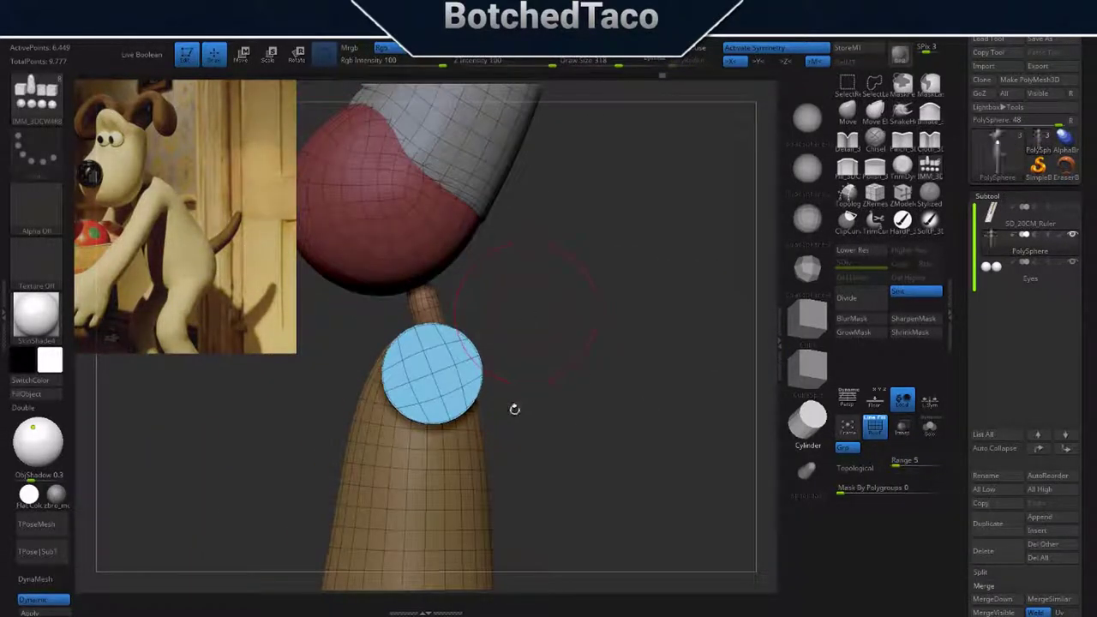
key(f)
alt+drag(560, 374, 545, 409)
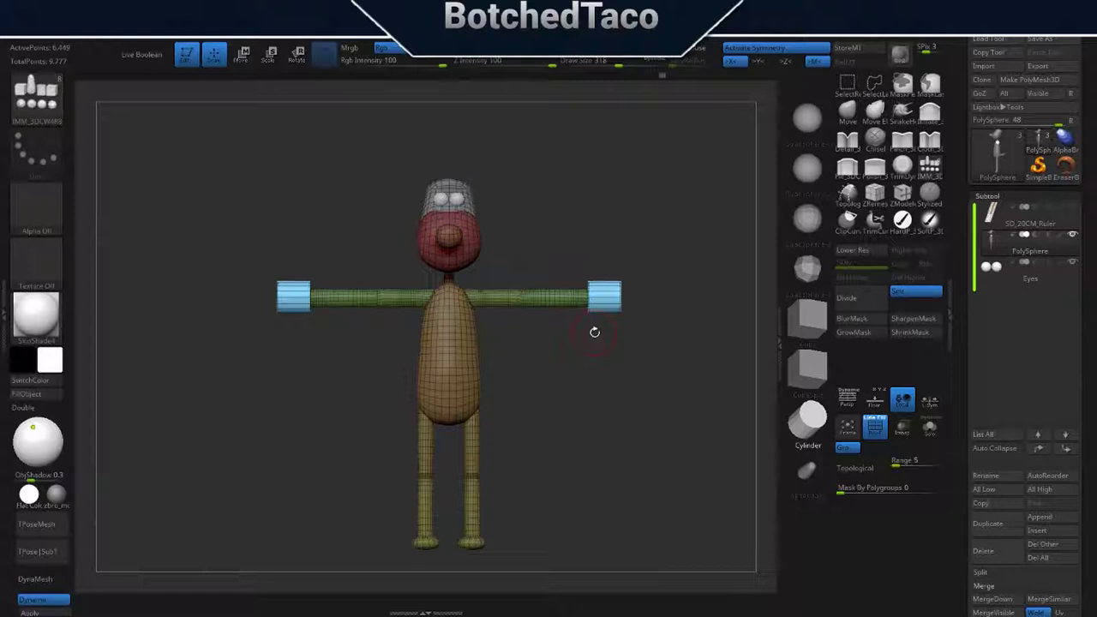
Load gromit_calendar.jpg as a Spotlight reference and pin it at the top-left.
click(611, 95)
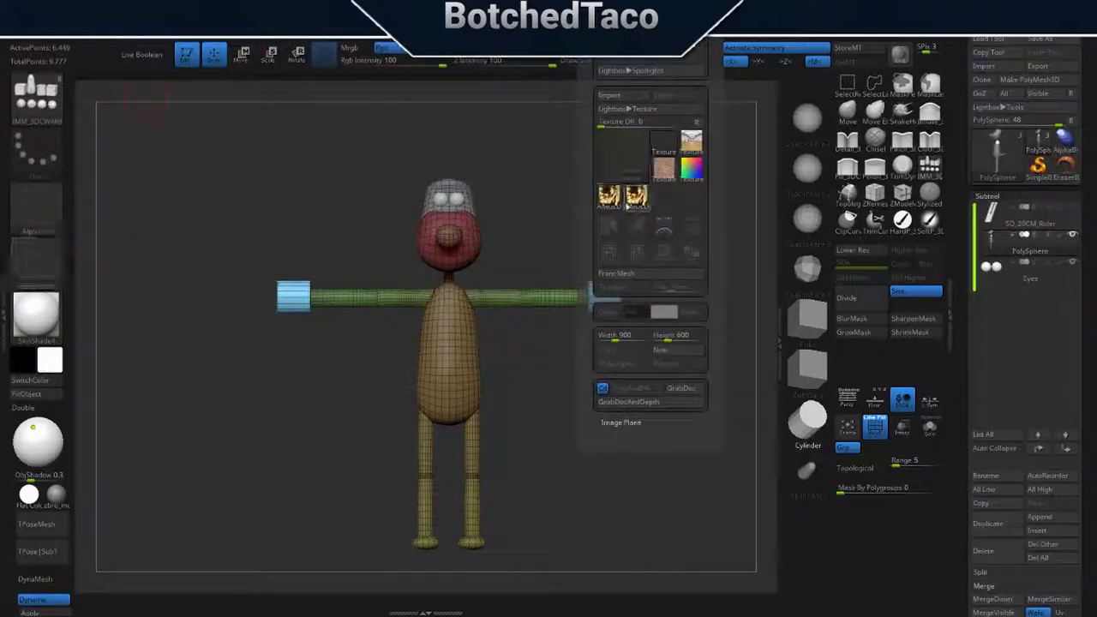
click(271, 131)
click(460, 292)
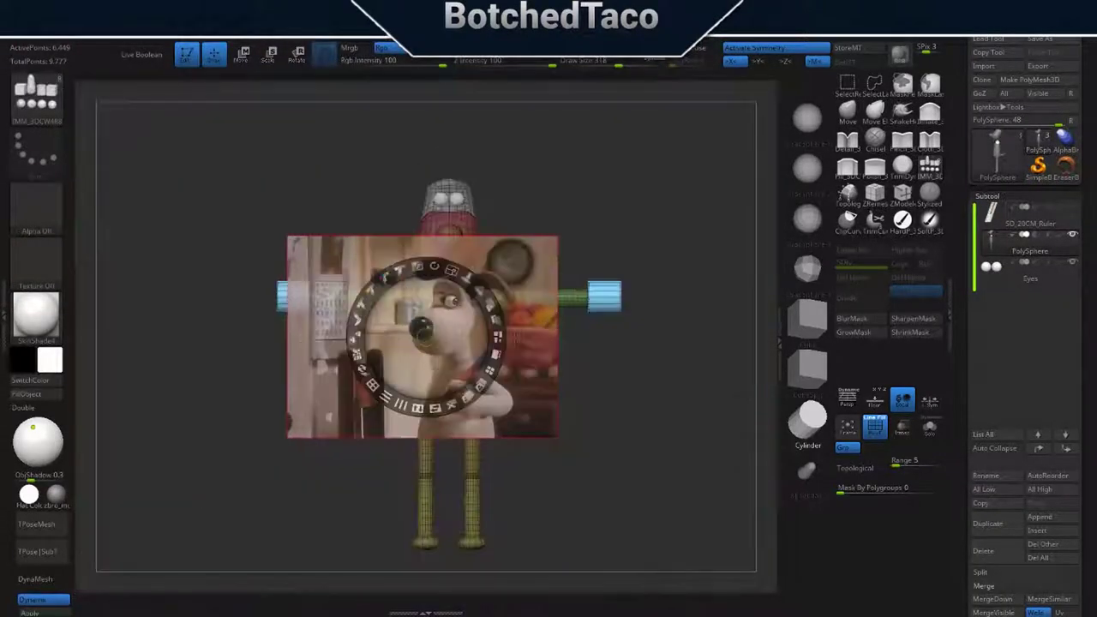
drag(422, 337, 244, 251)
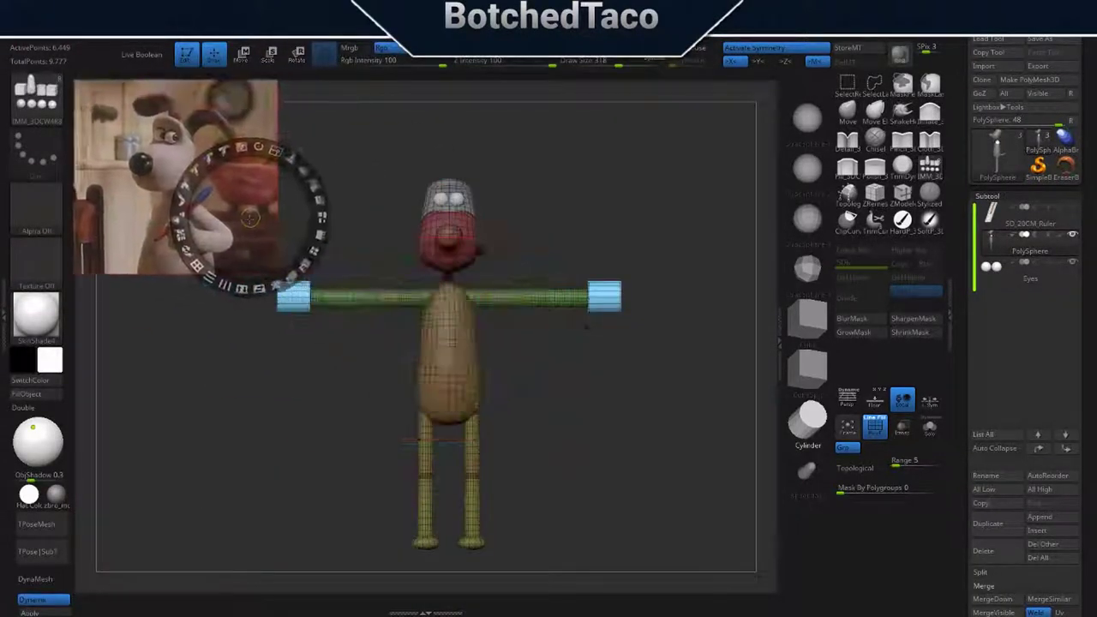
key(shift+z)
Resize both outstretched arms symmetrically with Transpose Move.
key(w)
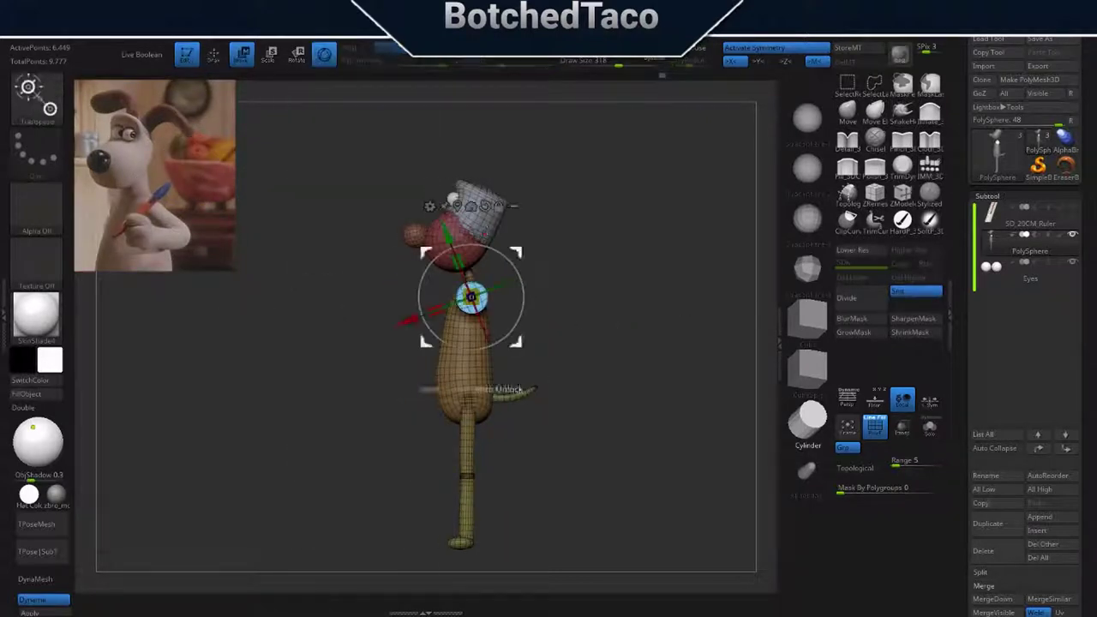
mouse_move(510, 249)
mouse_down()
mouse_move(575, 294)
mouse_move(489, 291)
mouse_up()
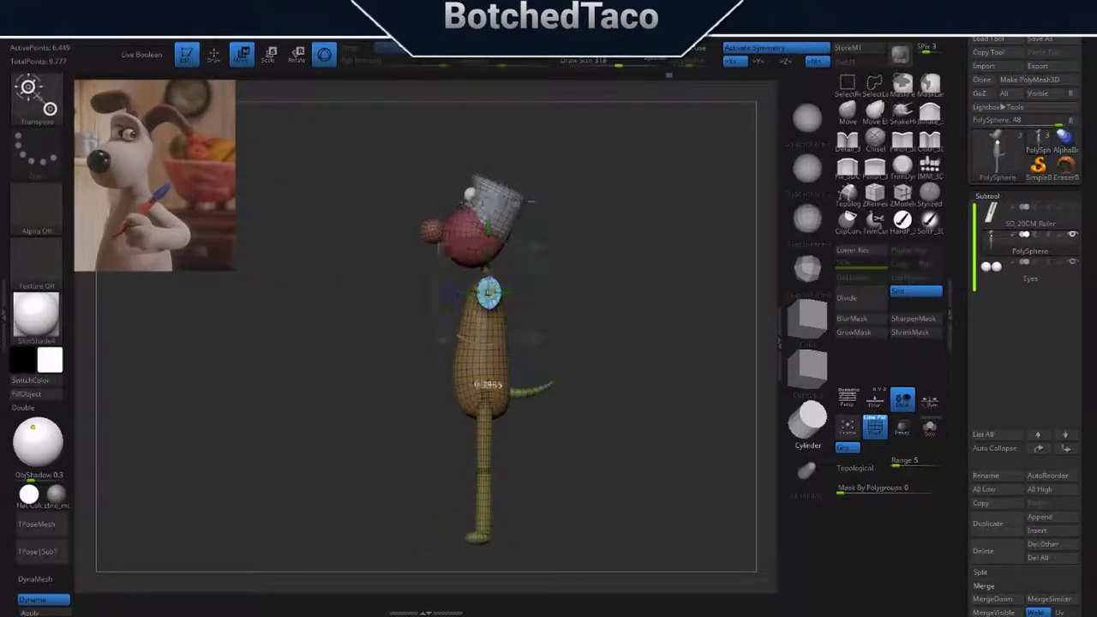
drag(600, 343, 651, 342)
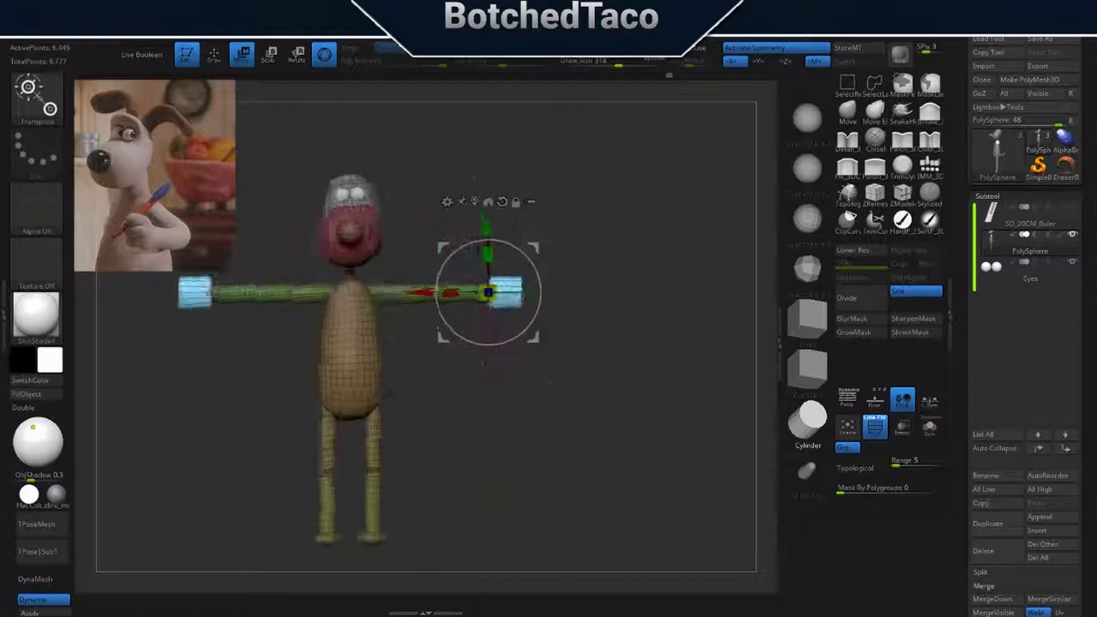
drag(497, 292, 510, 292)
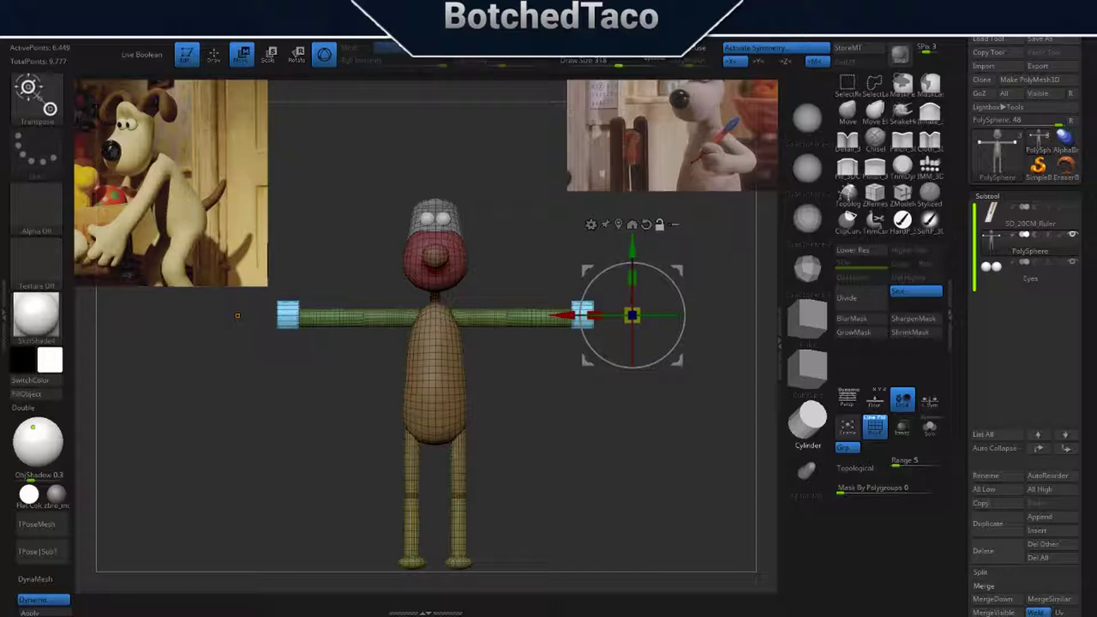
key(q)
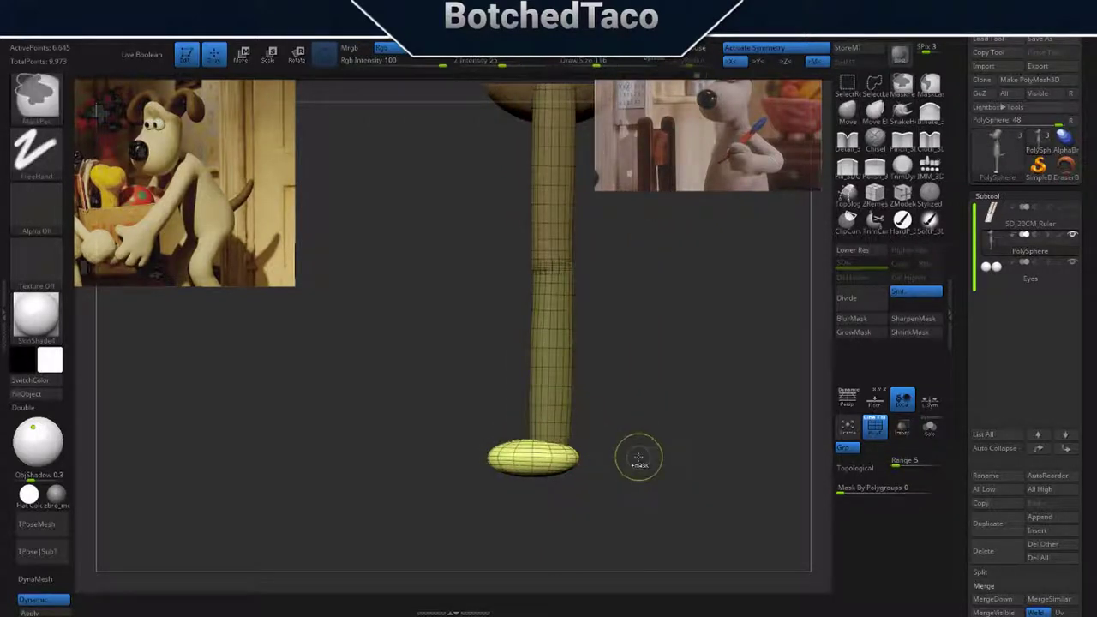
Mask each leg above the foot and ready the Move brush to shape the feet.
mouse_move(607, 427)
mouse_down()
mouse_move(530, 431)
mouse_move(583, 400)
mouse_move(463, 414)
mouse_move(597, 427)
mouse_move(536, 417)
mouse_up()
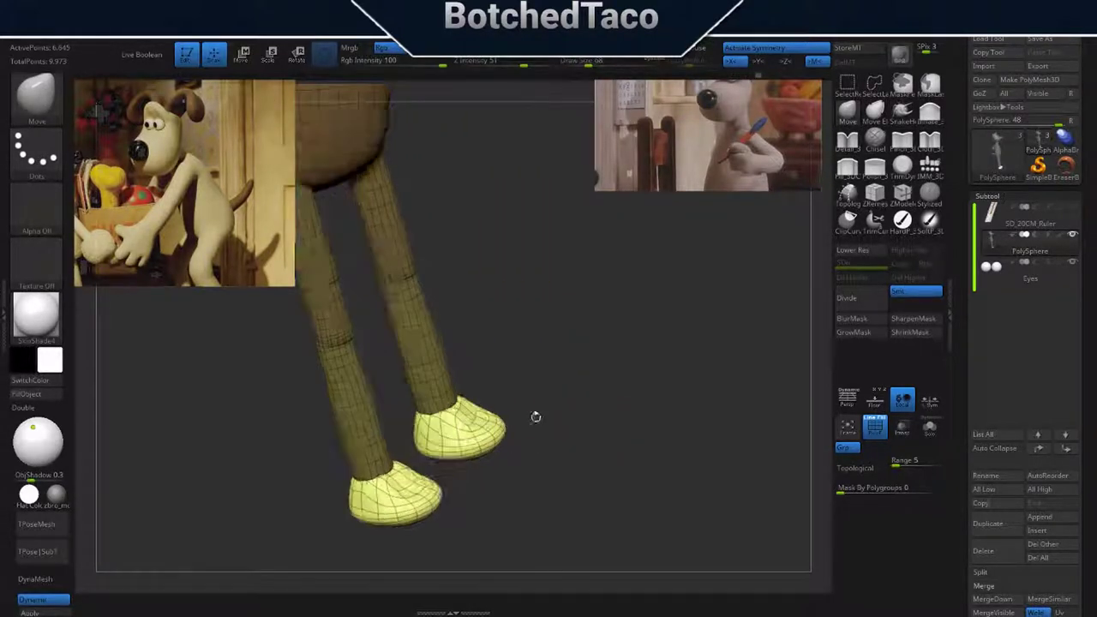
key(b)
key(m)
key(v)
drag(458, 442, 449, 433)
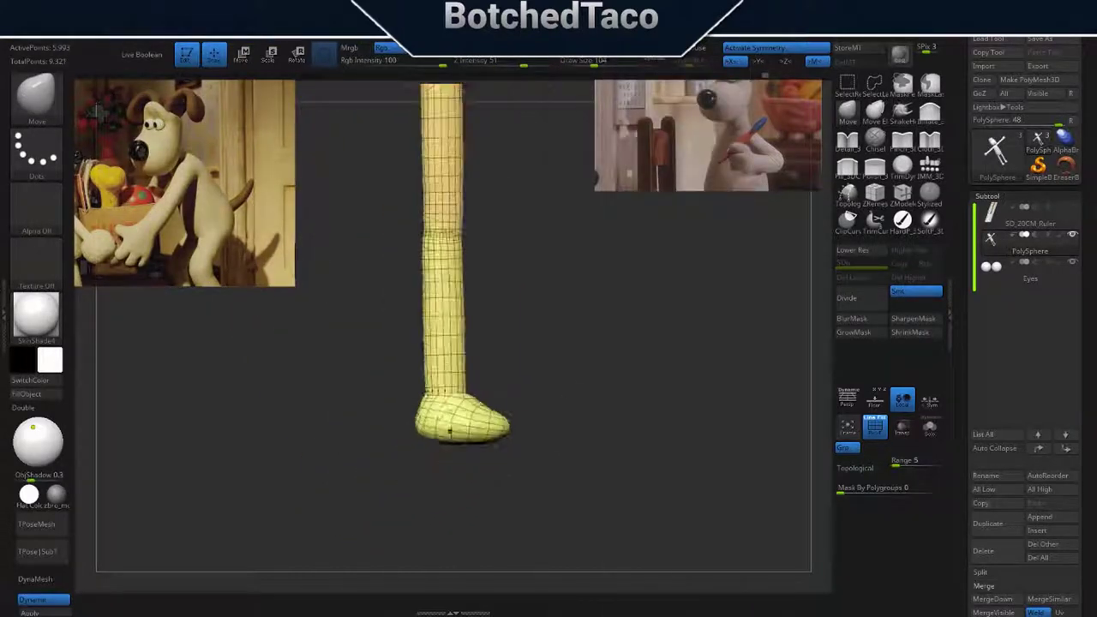
ctrl+drag(480, 402, 403, 82)
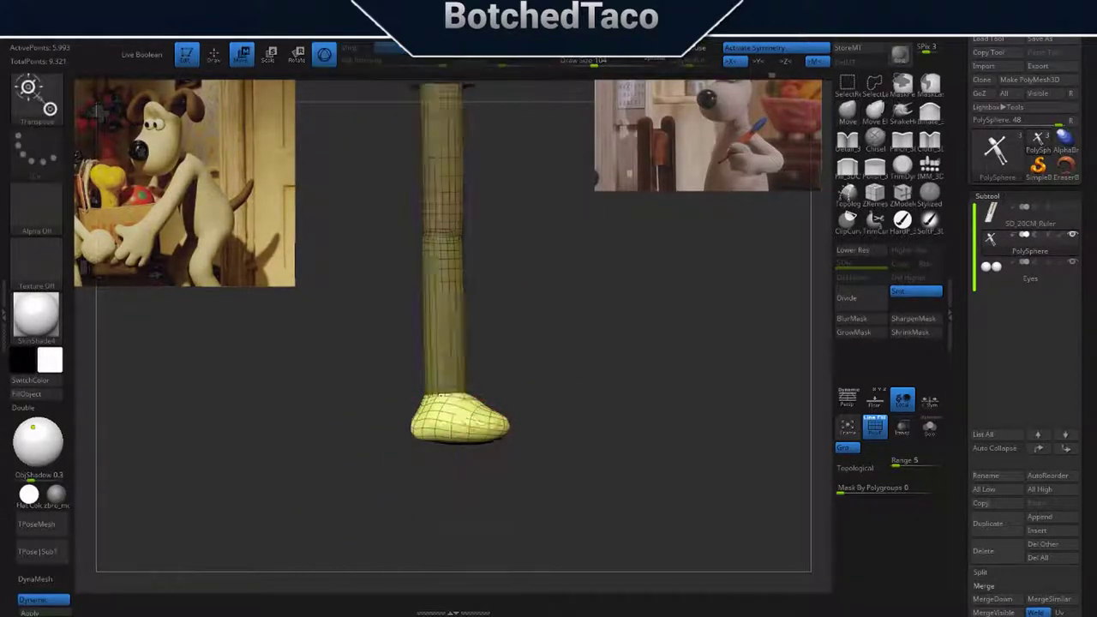
mouse_move(544, 415)
mouse_down()
mouse_move(566, 435)
mouse_move(550, 441)
mouse_move(539, 416)
mouse_move(754, 403)
mouse_up()
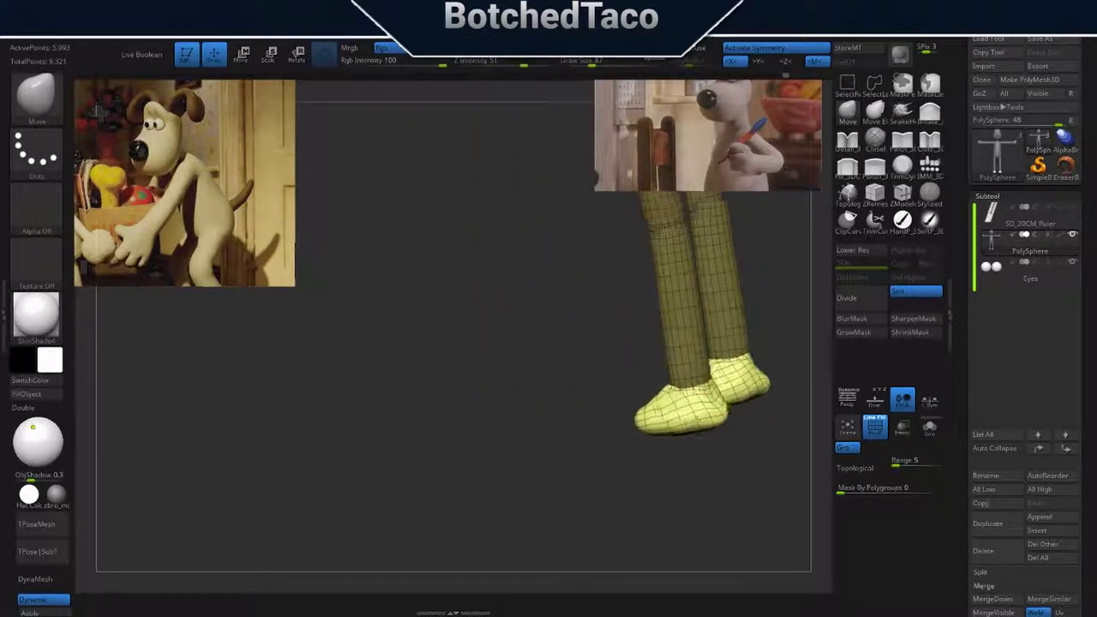
Check both feet from front and side views while shaping them into rounded slippers.
shift+drag(737, 453, 658, 339)
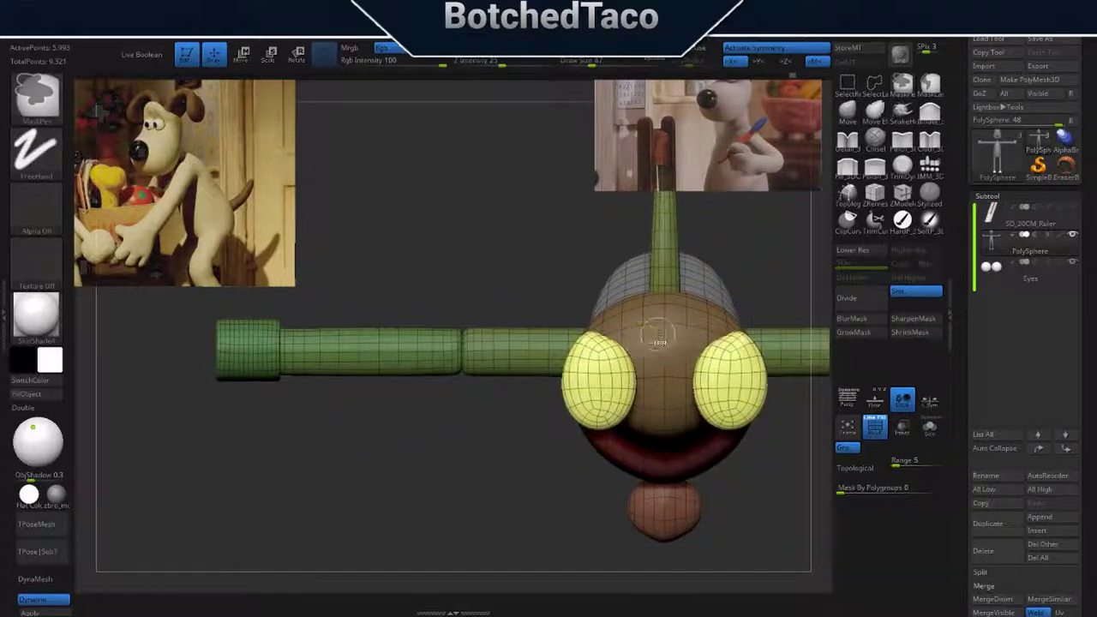
key(ctrl+shift)
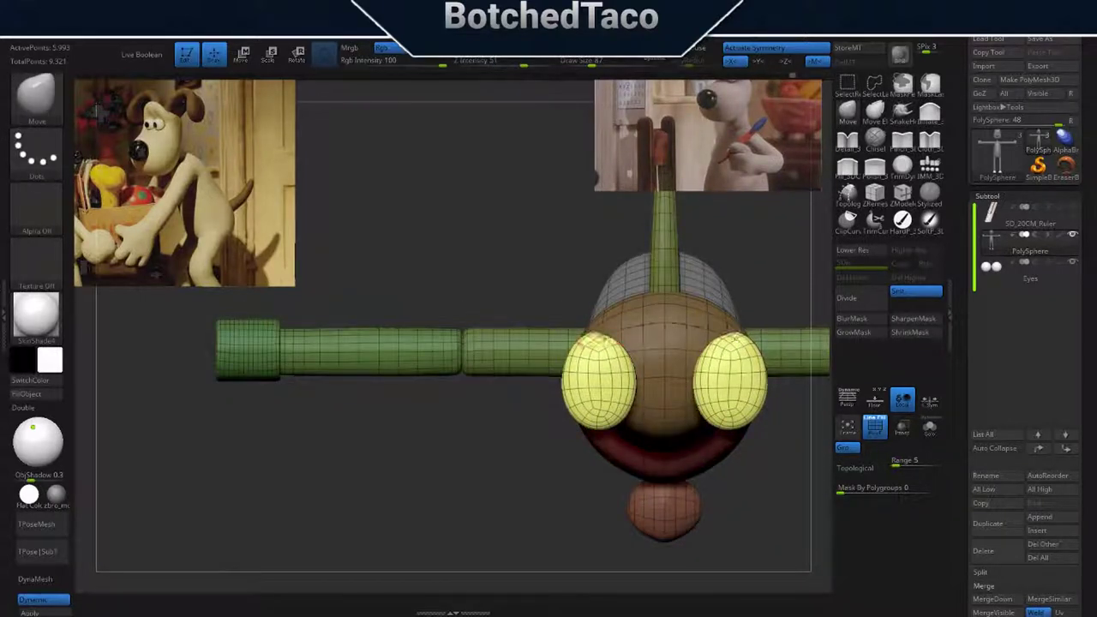
mouse_move(617, 357)
mouse_down()
mouse_move(649, 385)
mouse_move(664, 370)
mouse_move(669, 403)
mouse_up()
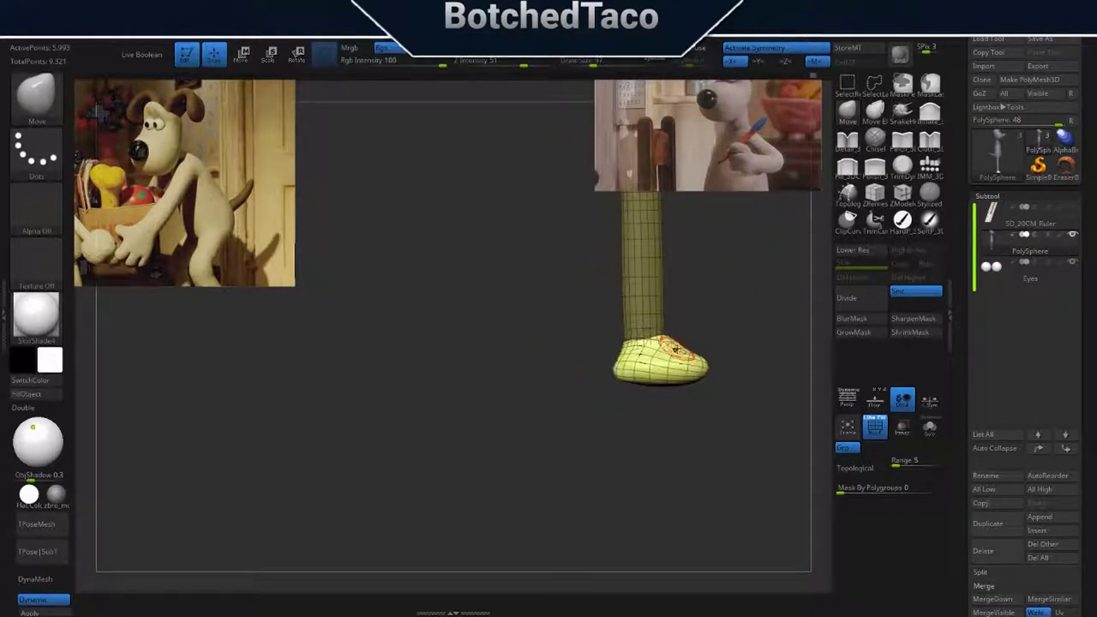
mouse_move(676, 349)
mouse_down()
mouse_move(704, 352)
mouse_move(715, 409)
mouse_move(674, 471)
mouse_move(619, 458)
mouse_move(601, 334)
mouse_move(674, 377)
mouse_up()
drag(555, 400, 592, 392)
shift+drag(722, 488, 637, 504)
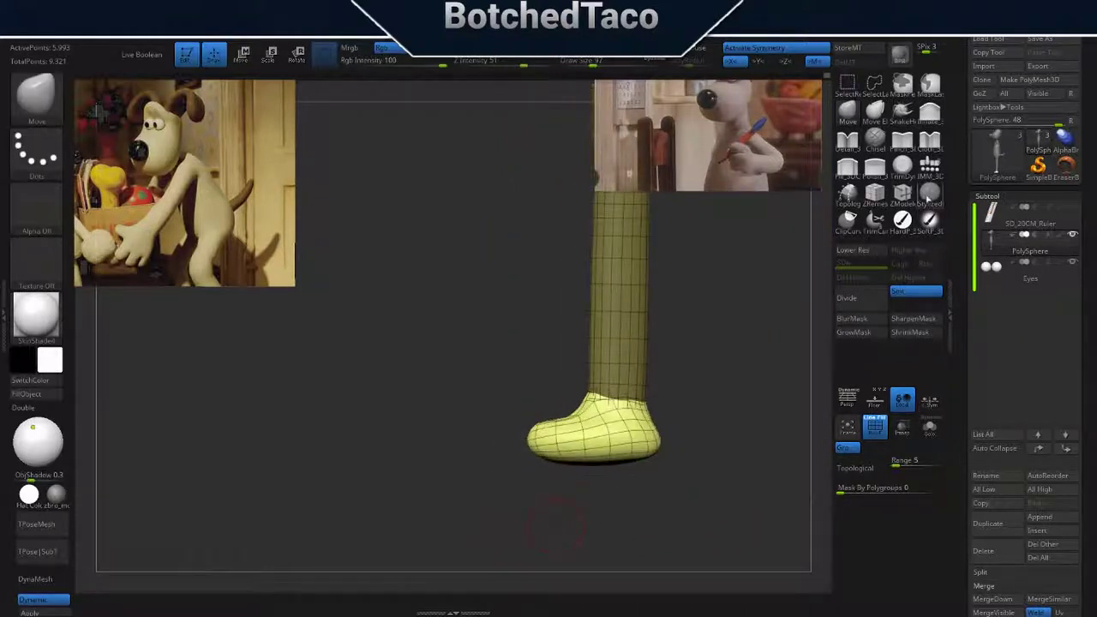
Add a sphere toe to each foot with an IMM sphere brush and symmetry on.
click(901, 193)
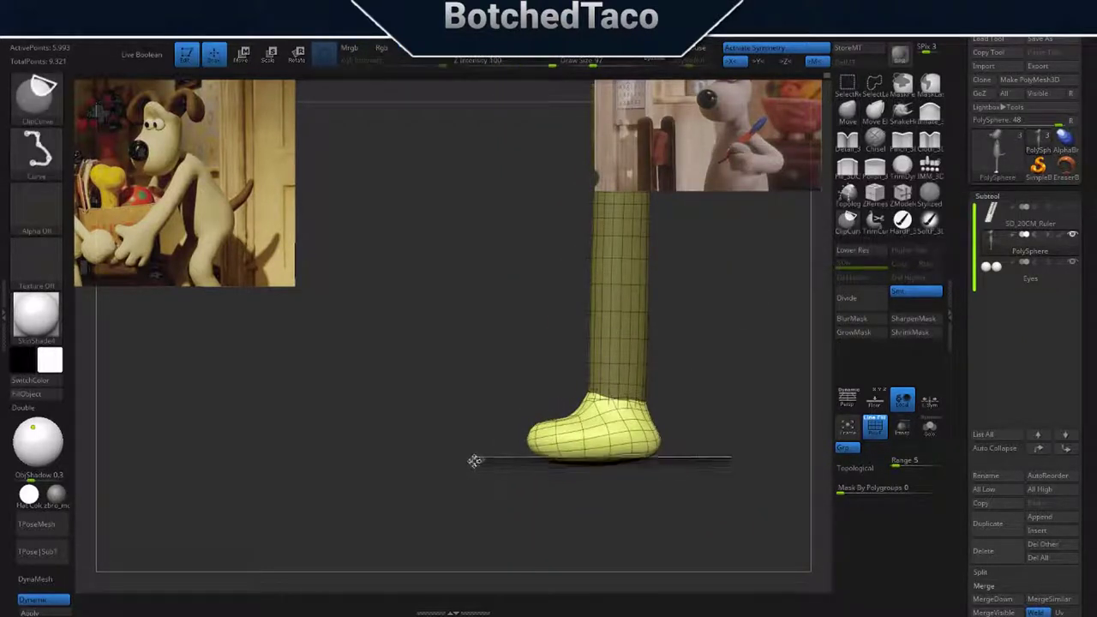
key(b)
key(m)
key(v)
mouse_move(474, 461)
mouse_down()
mouse_move(681, 506)
mouse_move(541, 471)
mouse_move(621, 505)
mouse_up()
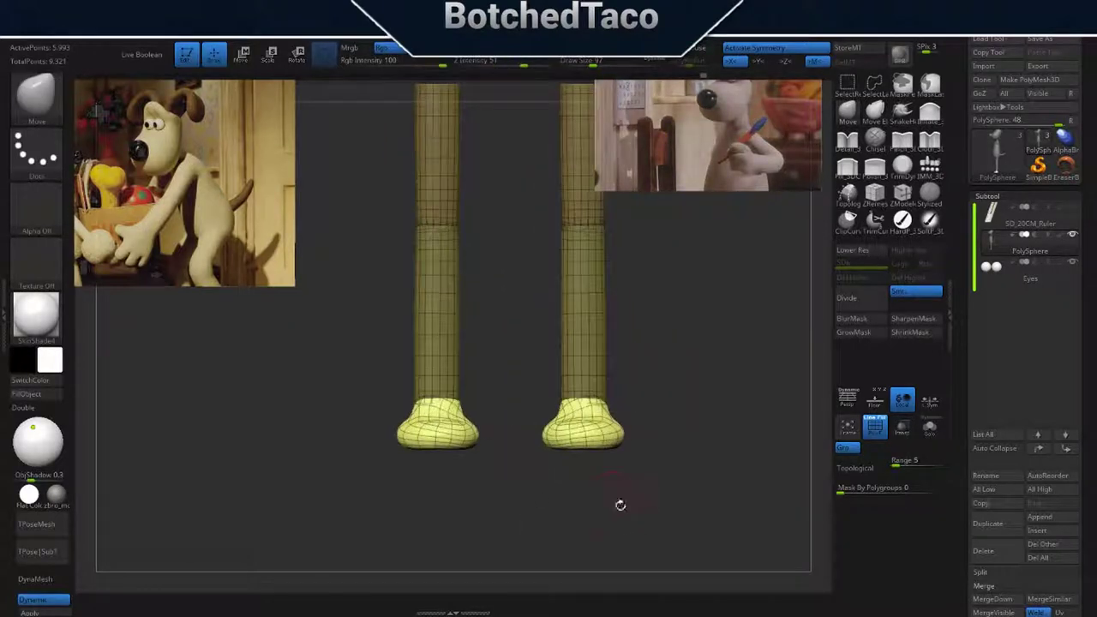
key(b)
key(i)
key(m)
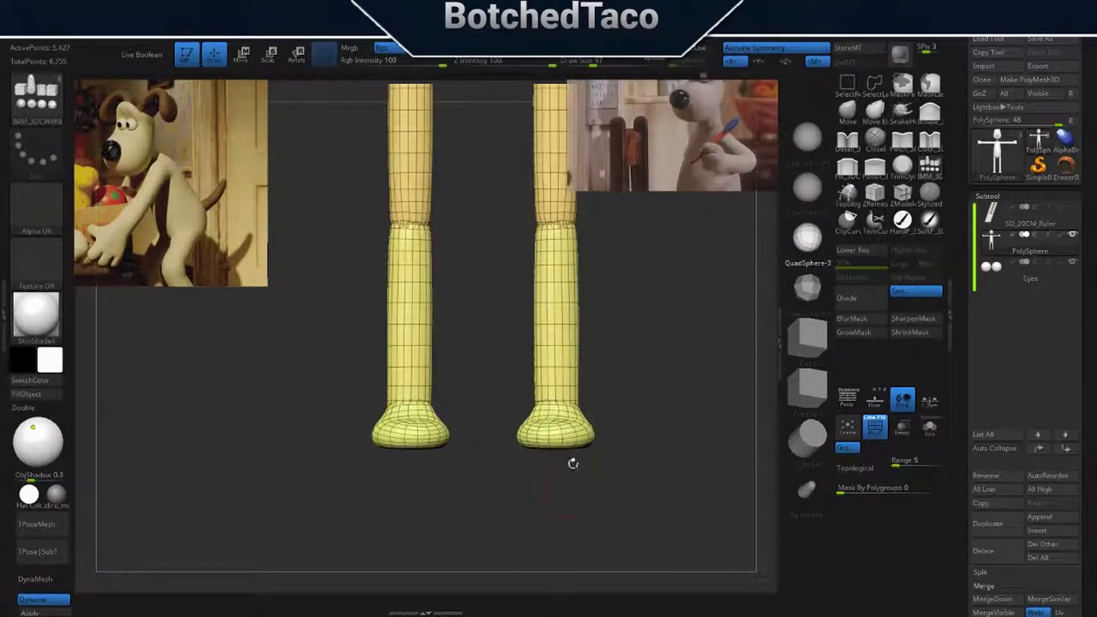
drag(583, 439, 588, 440)
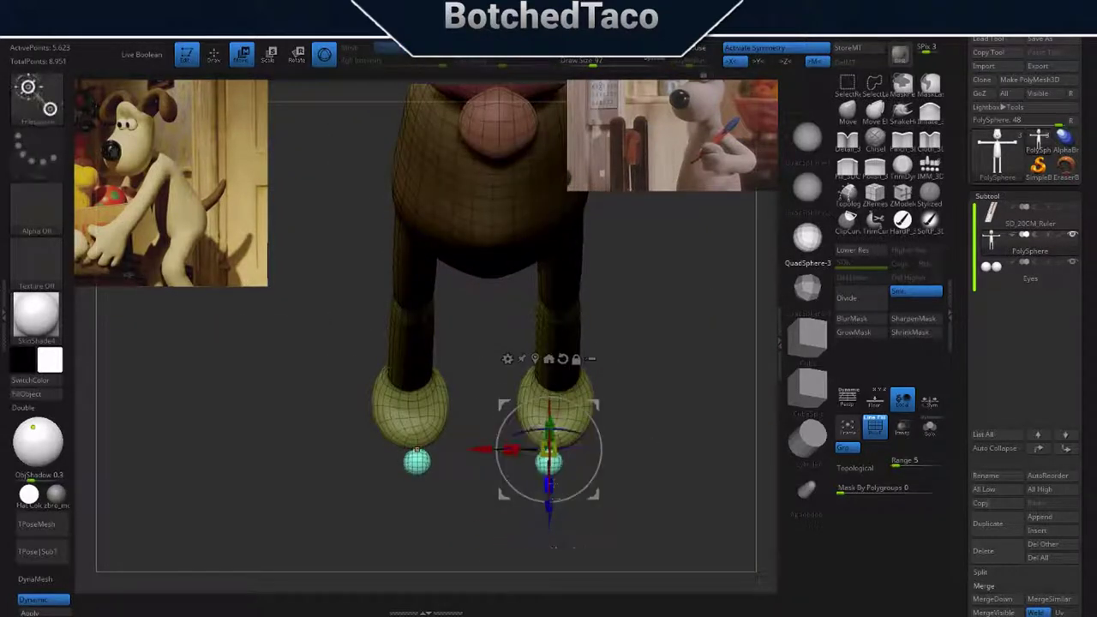
Raise the toe spheres and place them on the right foot with the move gizmo.
drag(549, 502, 548, 488)
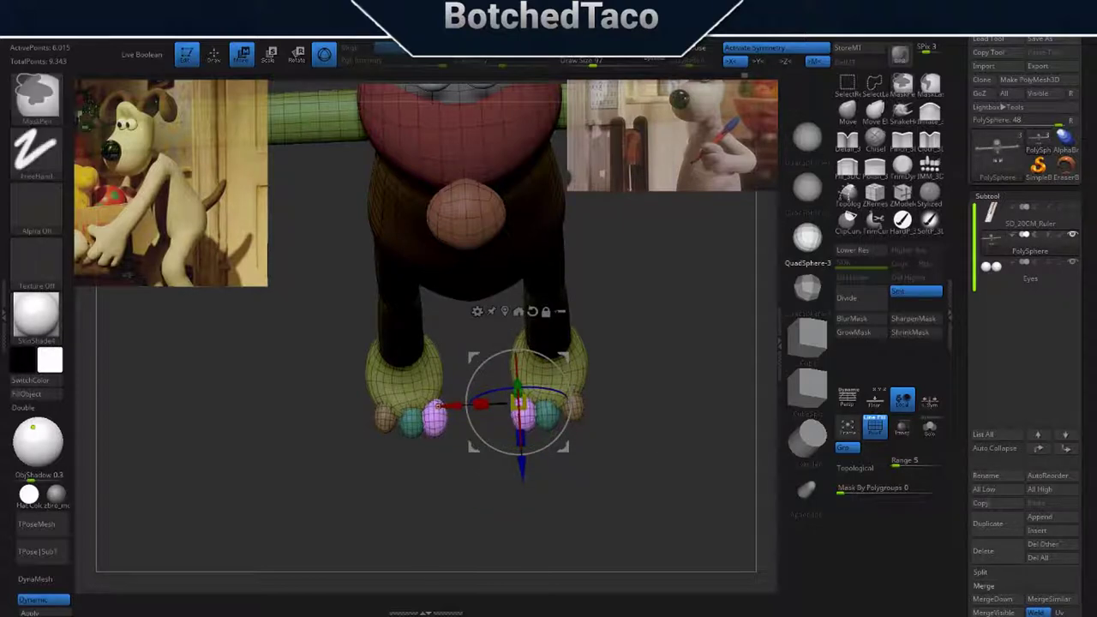
key(q)
key(w)
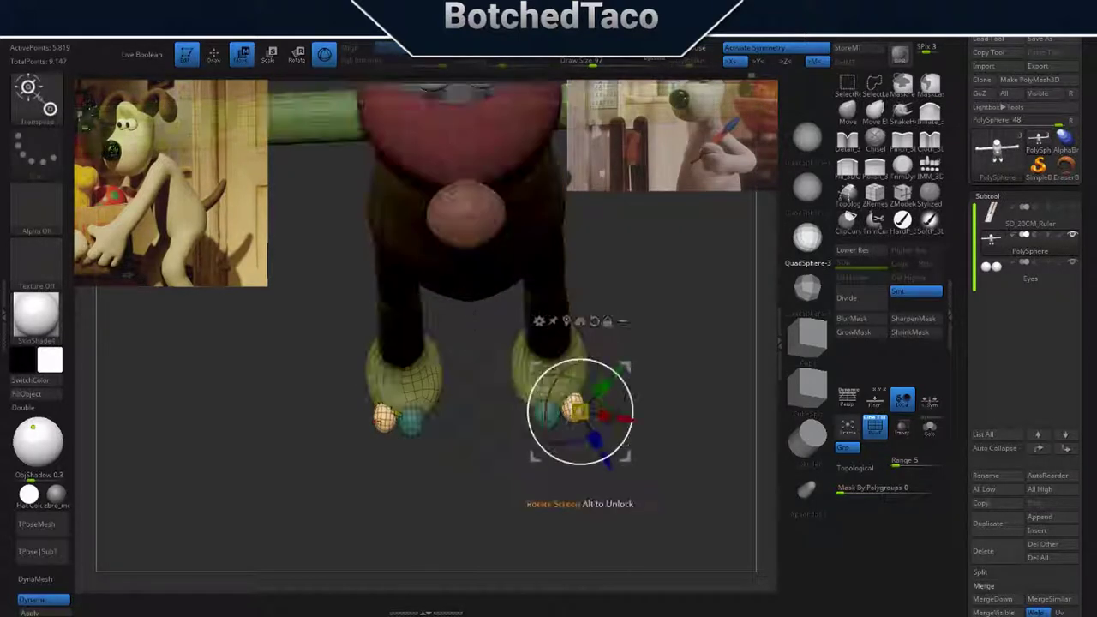
key(q)
key(w)
click(544, 282)
click(521, 414)
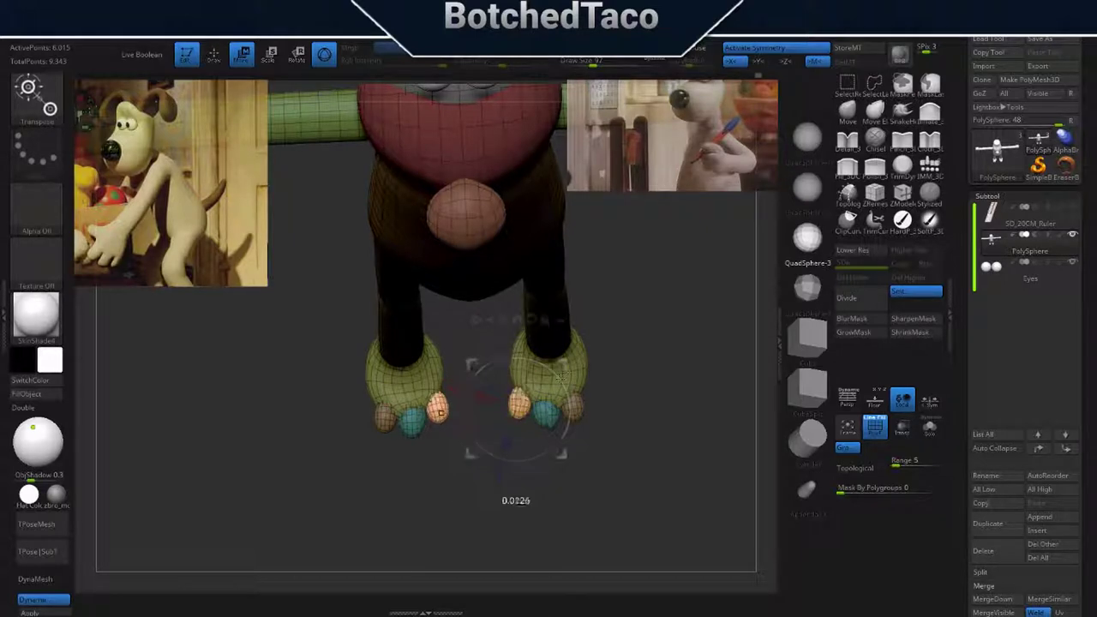
drag(521, 507, 651, 507)
mouse_move(580, 417)
mouse_down()
mouse_move(651, 506)
mouse_move(548, 507)
mouse_move(501, 520)
mouse_move(501, 480)
mouse_up()
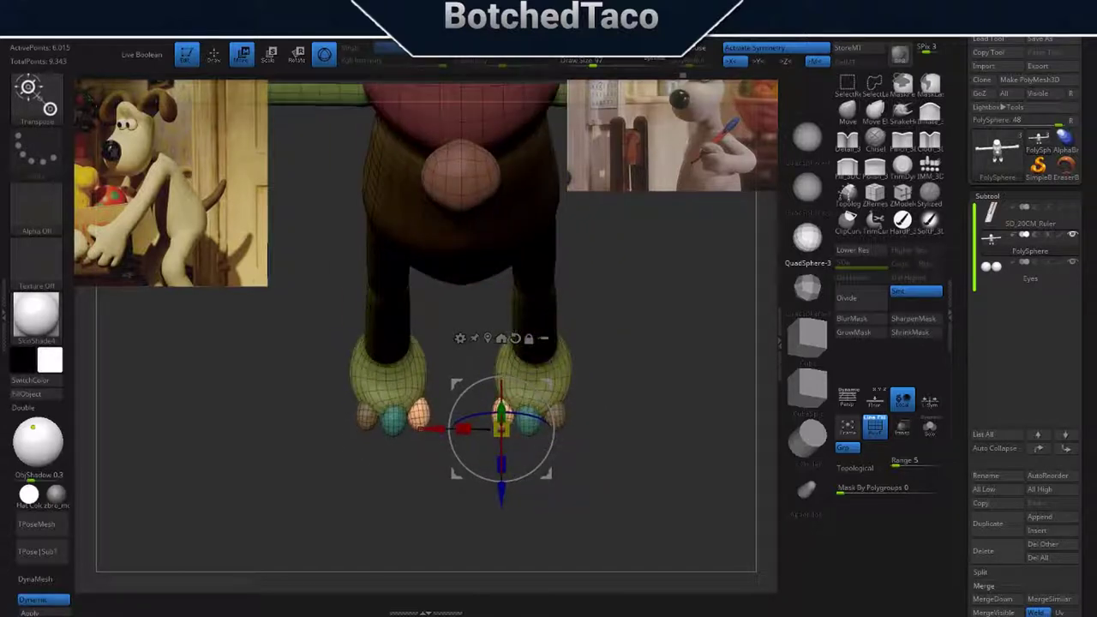
drag(568, 415, 652, 463)
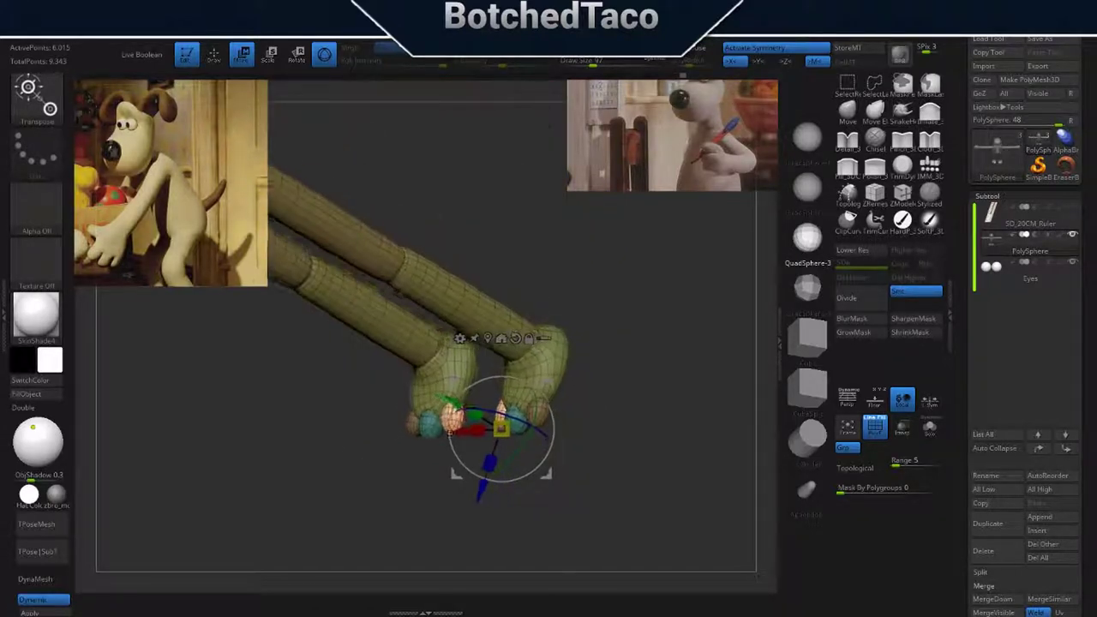
Reposition the outer right toe and check the three-toe rows from several angles.
key(q)
key(space)
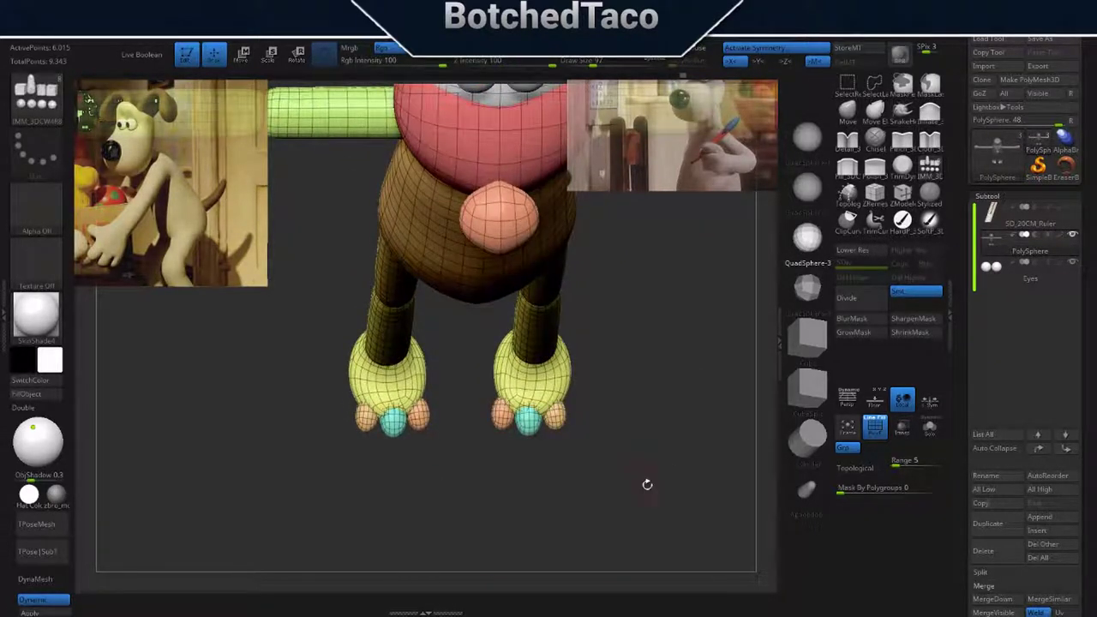
key(w)
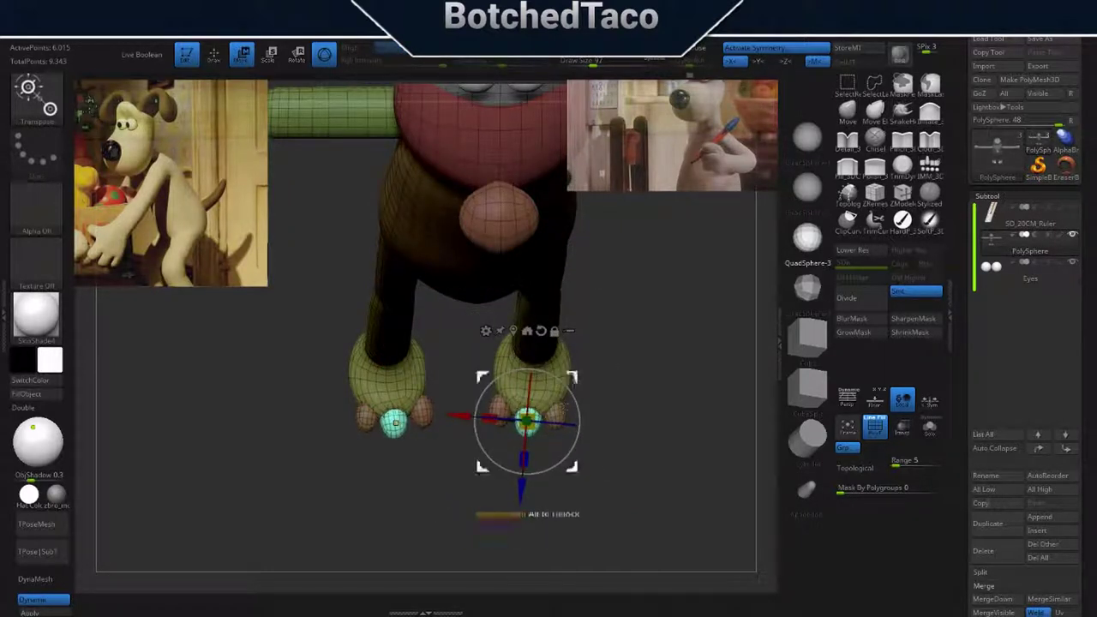
click(558, 410)
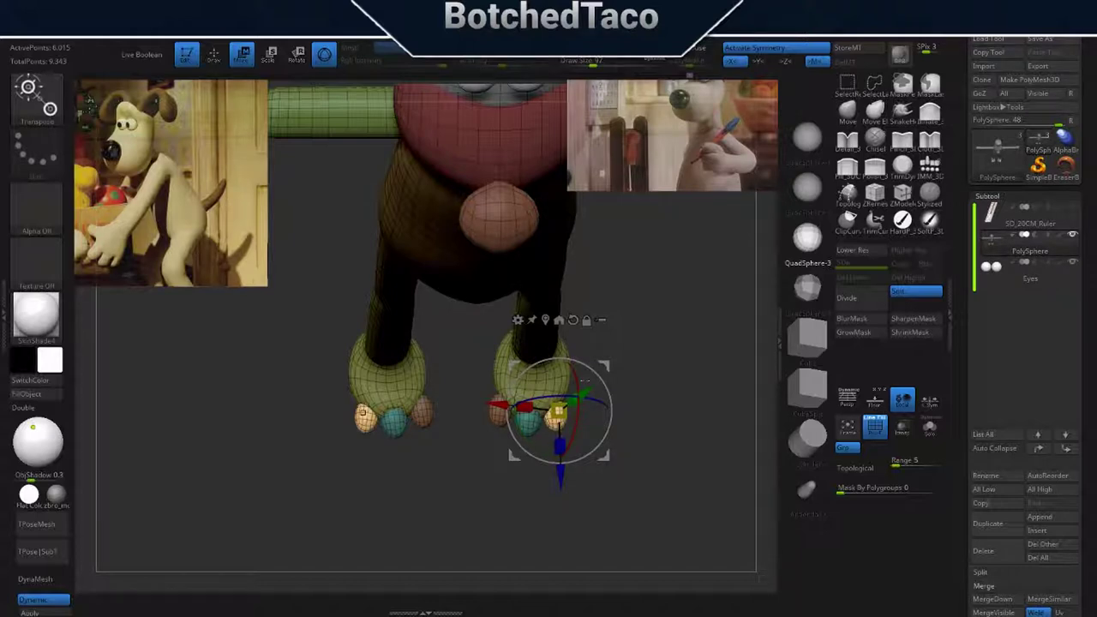
drag(584, 383, 652, 480)
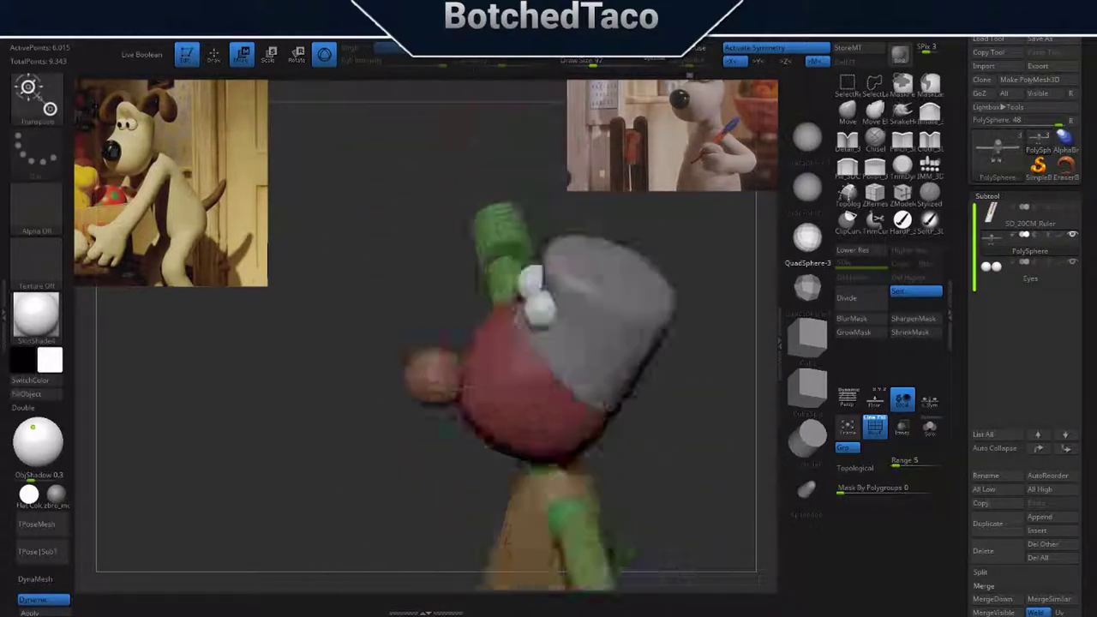
mouse_move(488, 444)
mouse_down()
mouse_move(677, 446)
mouse_move(646, 389)
mouse_up()
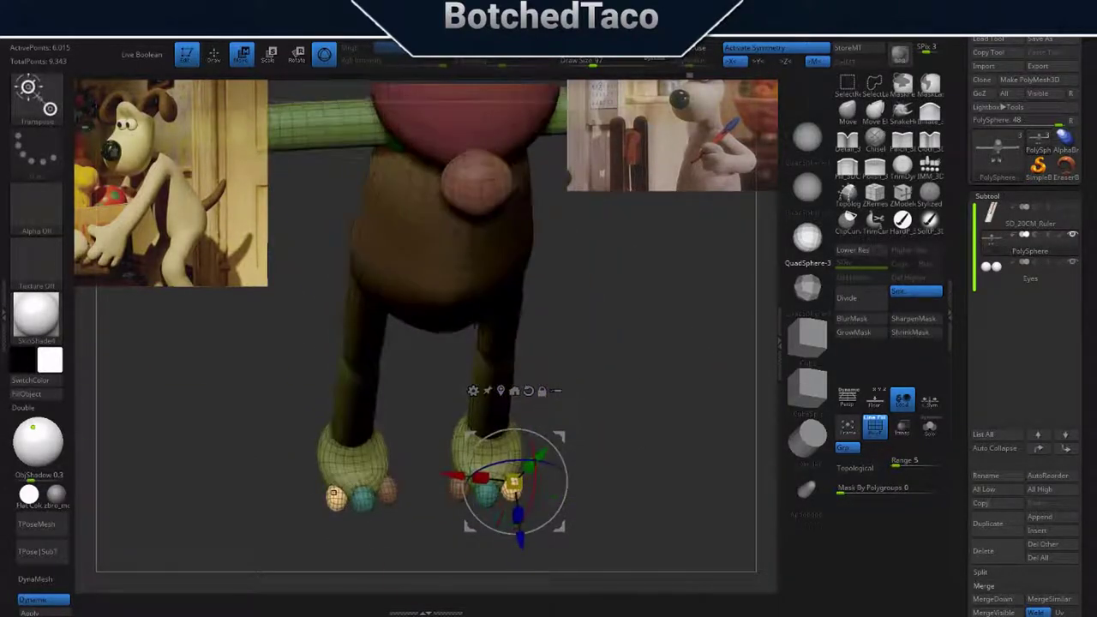
drag(333, 496, 536, 583)
key(q)
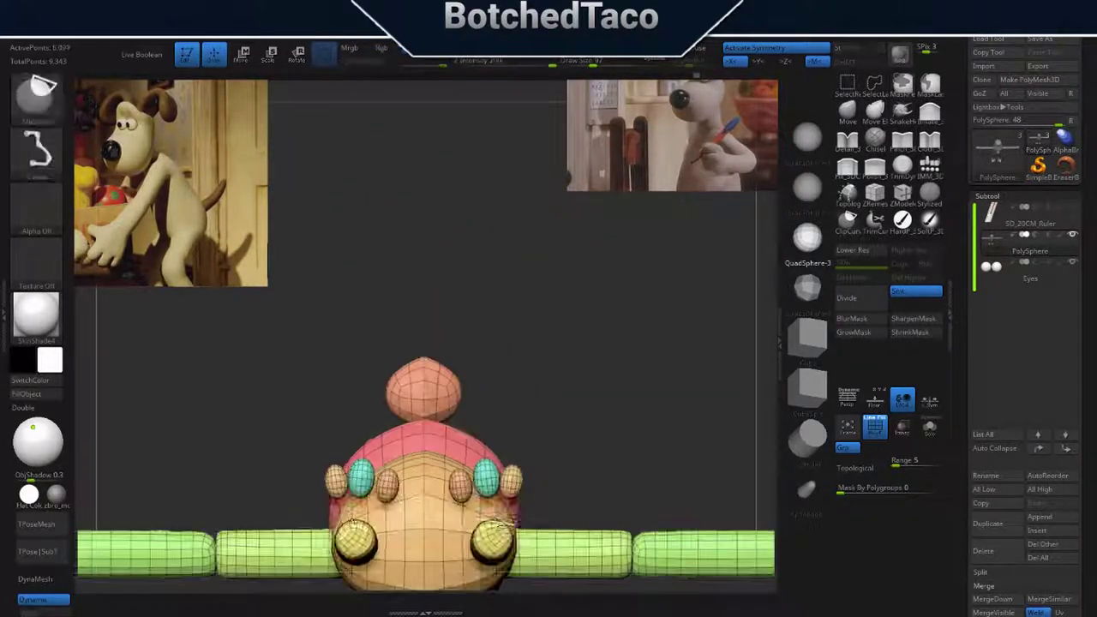
Scale both feet up much larger and check them from above.
drag(493, 533, 500, 513)
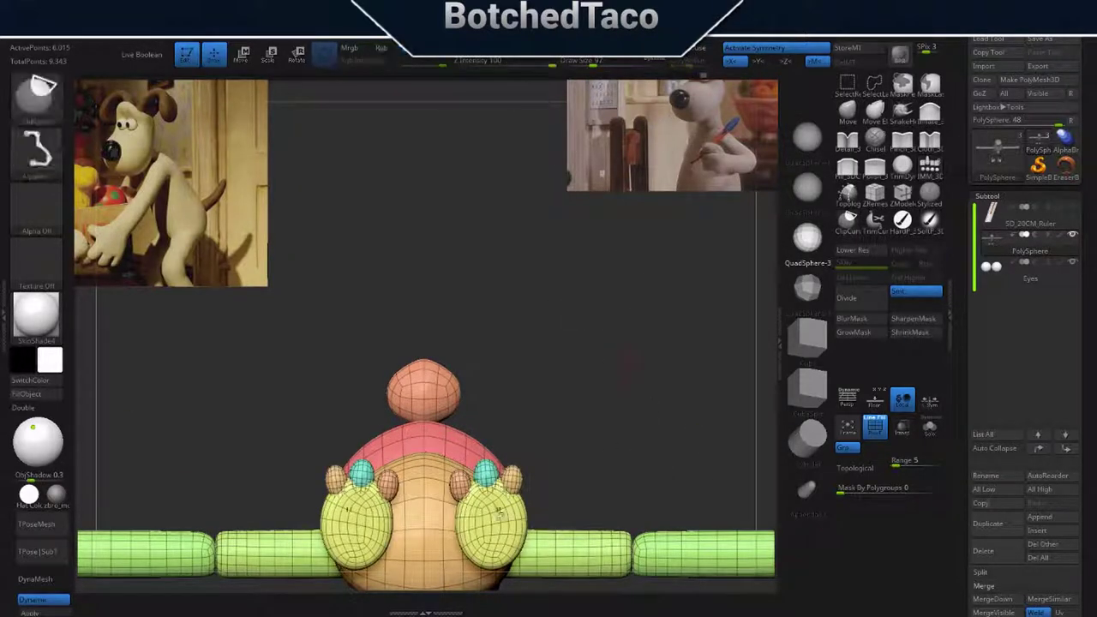
ctrl+shift+click(492, 515)
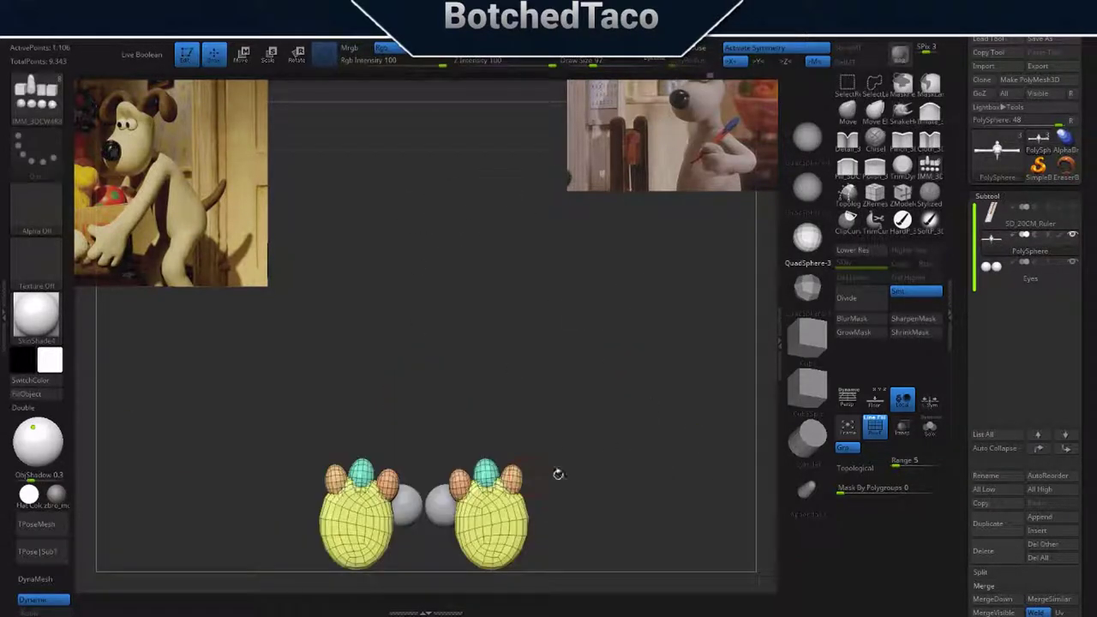
key(w)
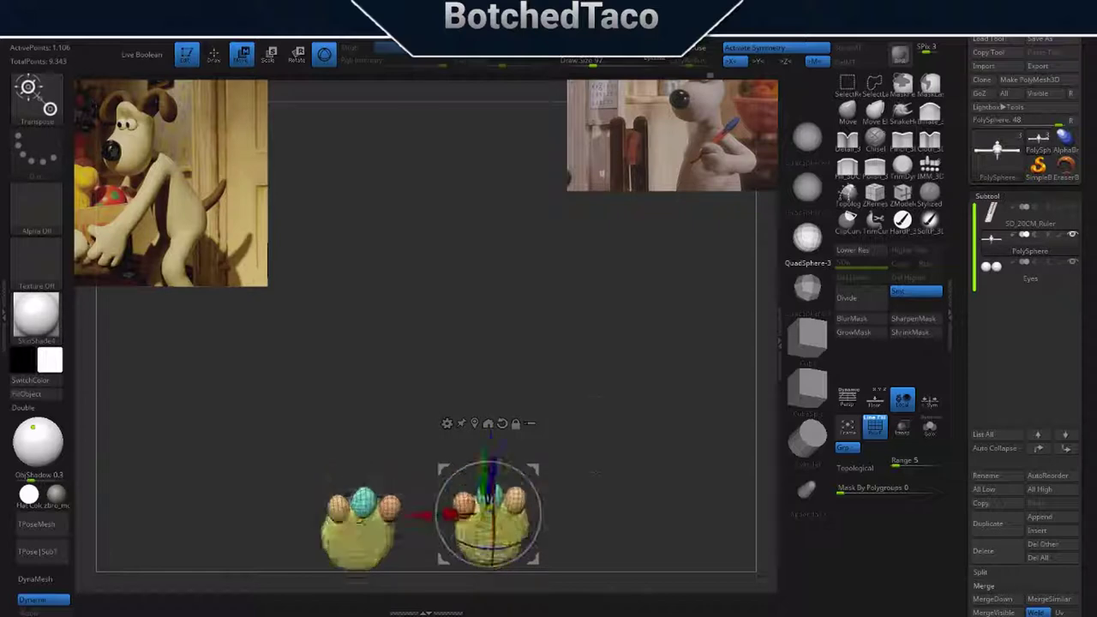
drag(593, 474, 631, 409)
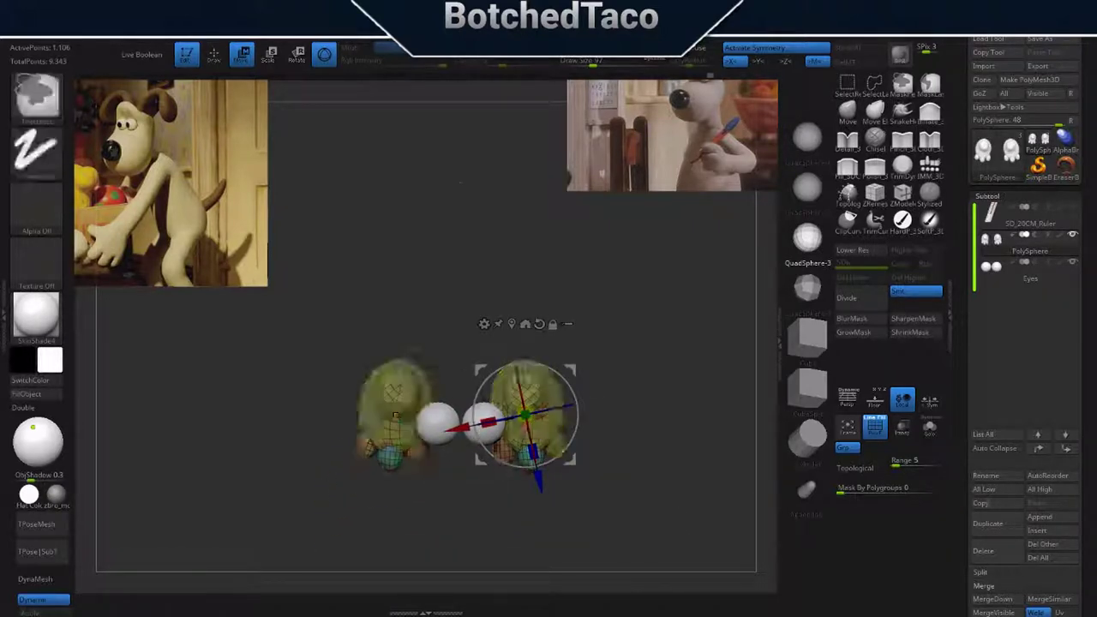
ctrl+shift+click(590, 460)
mouse_move(590, 460)
mouse_down()
mouse_move(565, 377)
mouse_move(566, 325)
mouse_up()
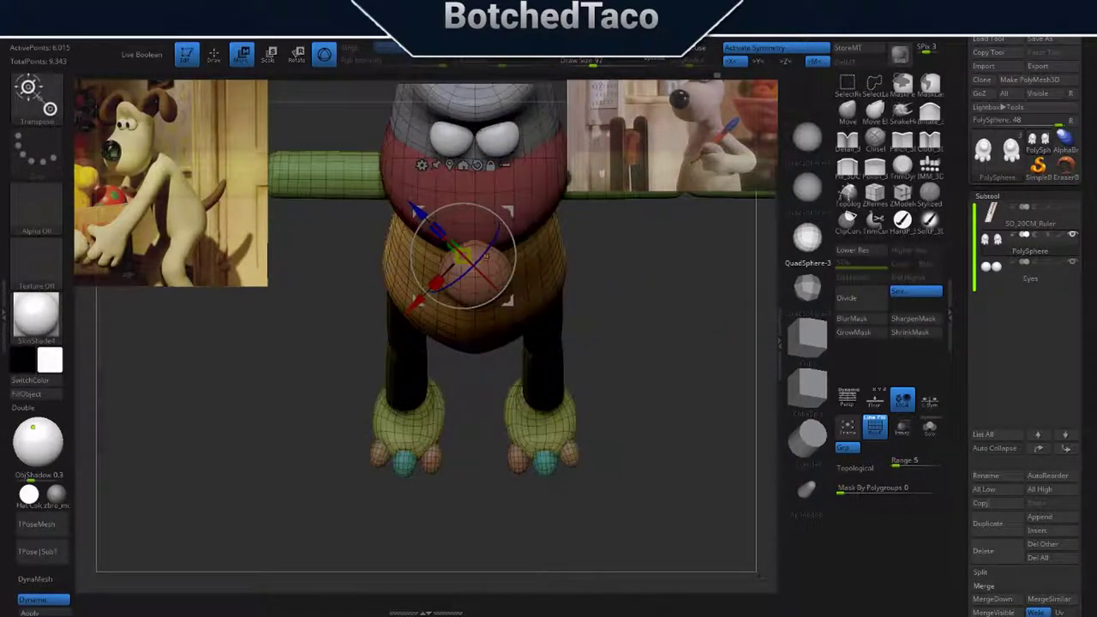
Resize the middle and outer toe spheres, then isolate the right leg.
alt+click(514, 458)
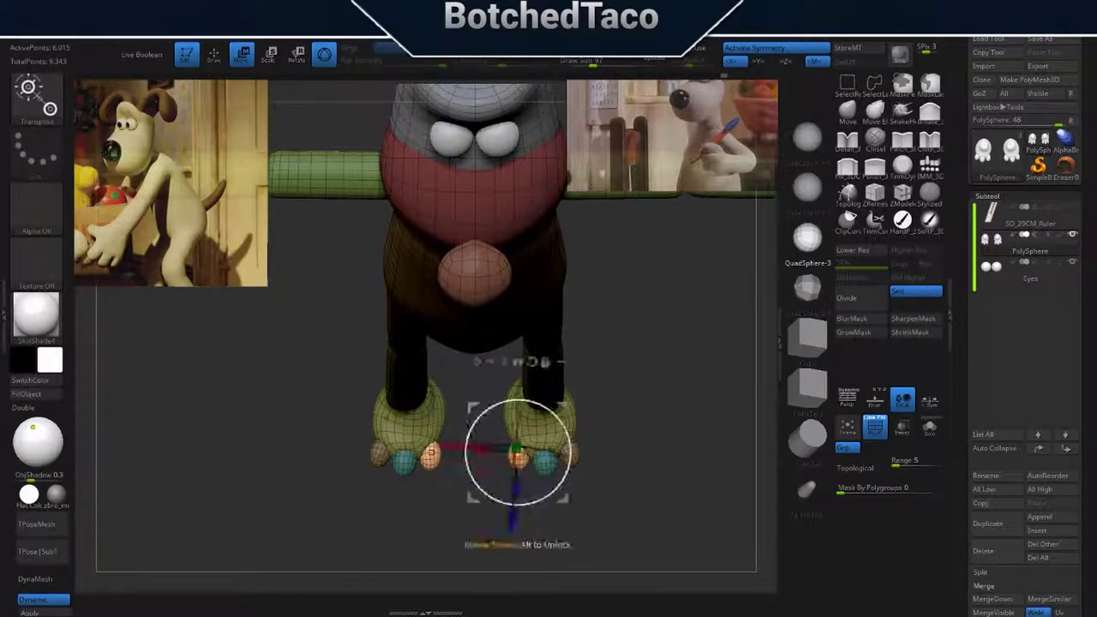
drag(563, 408, 561, 410)
drag(542, 463, 549, 446)
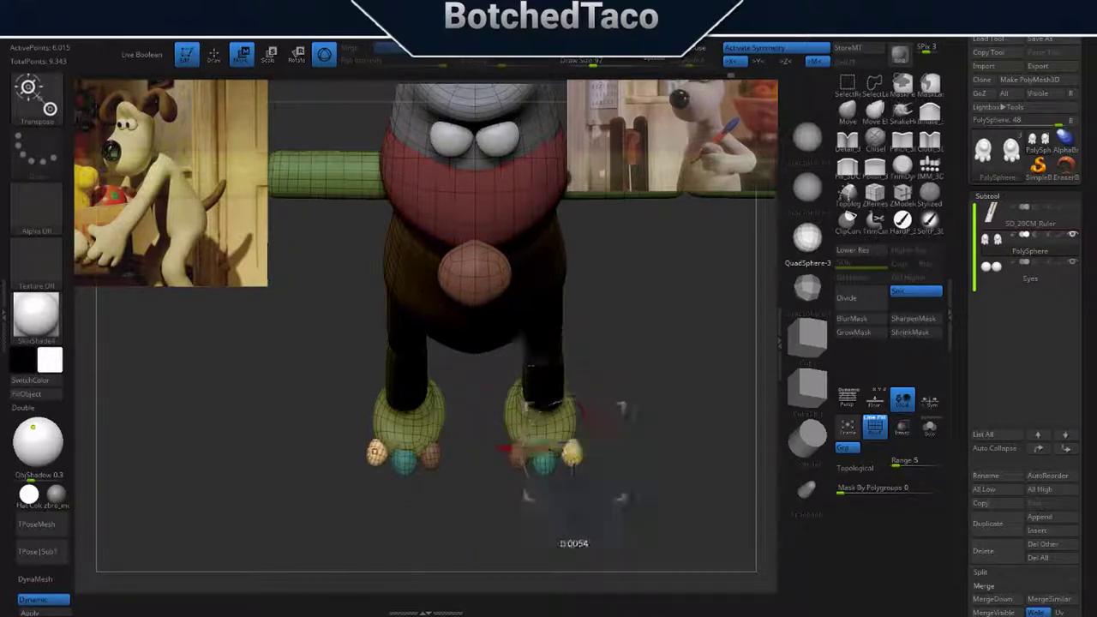
ctrl+shift+click(600, 450)
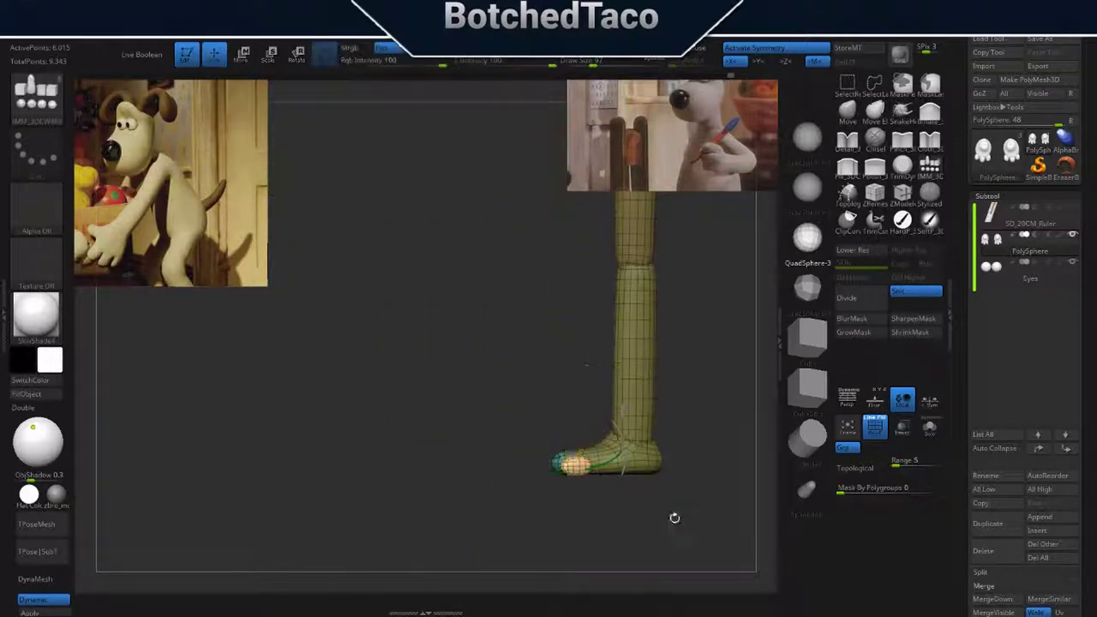
Reshape the foot undersides with Move brush strokes and adjust the right foot with the gizmo.
ctrl+shift+drag(724, 504, 515, 505)
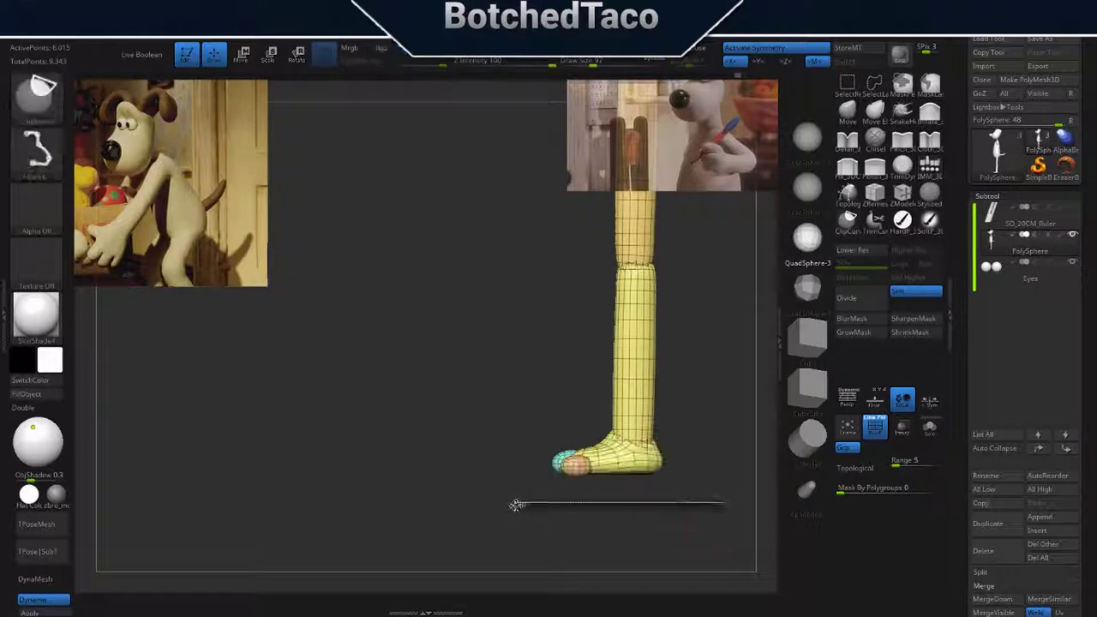
ctrl+shift+drag(694, 504, 484, 505)
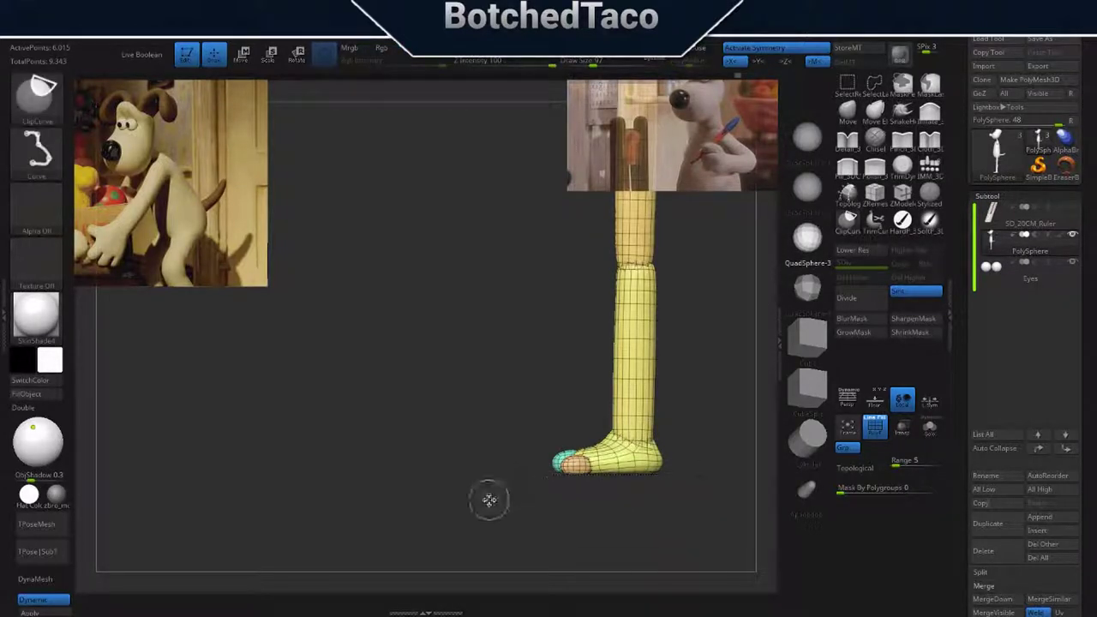
mouse_move(671, 390)
mouse_down()
mouse_move(701, 209)
mouse_move(627, 495)
mouse_move(649, 527)
mouse_move(660, 360)
mouse_move(664, 426)
mouse_move(600, 447)
mouse_up()
key(w)
key(q)
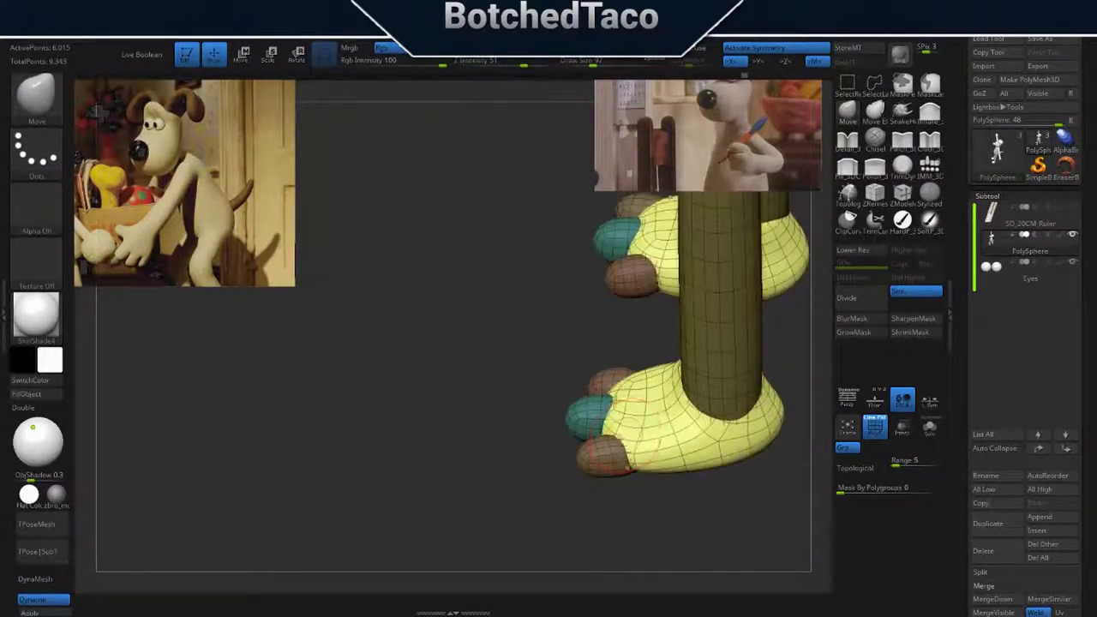
mouse_move(646, 482)
mouse_down()
mouse_move(659, 497)
mouse_move(600, 455)
mouse_move(562, 271)
mouse_up()
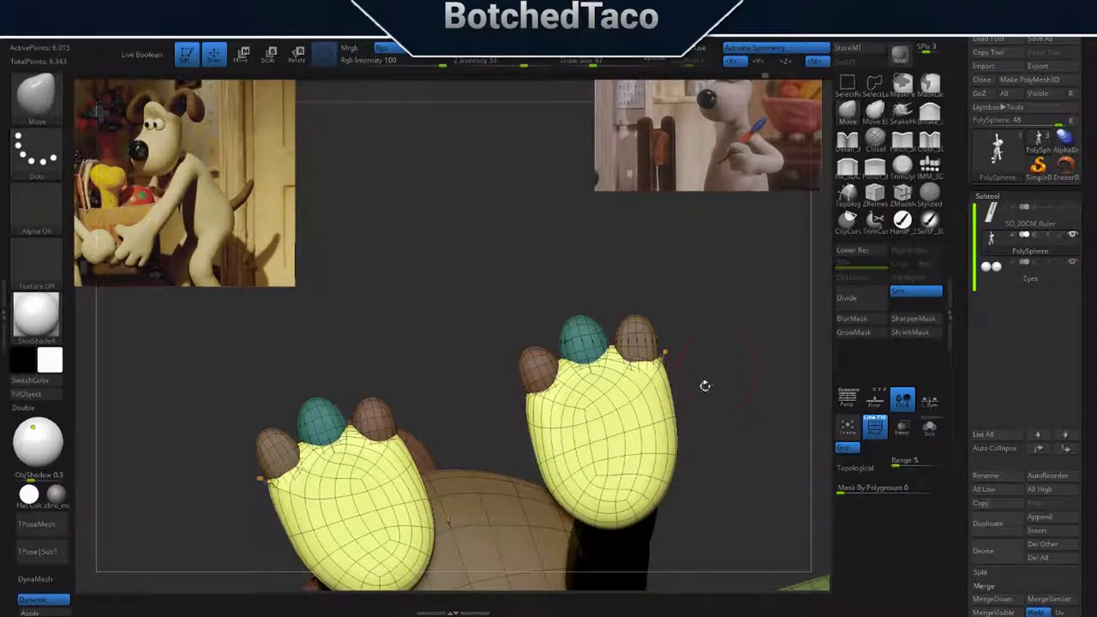
mouse_move(704, 386)
mouse_down()
mouse_move(677, 460)
mouse_move(658, 386)
mouse_move(612, 434)
mouse_move(700, 450)
mouse_up()
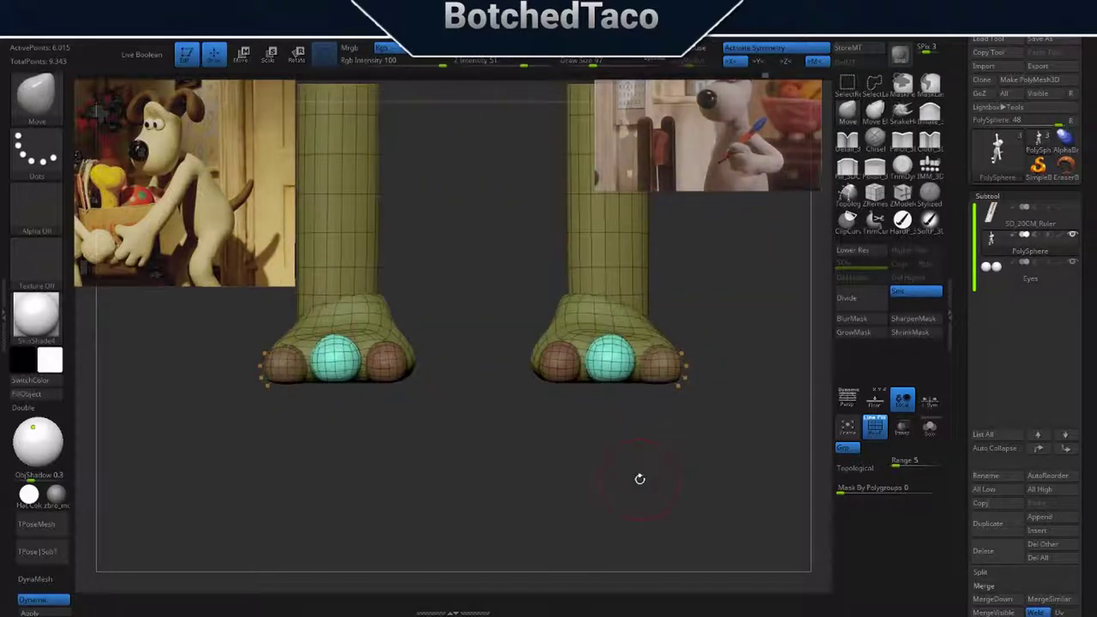
key(w)
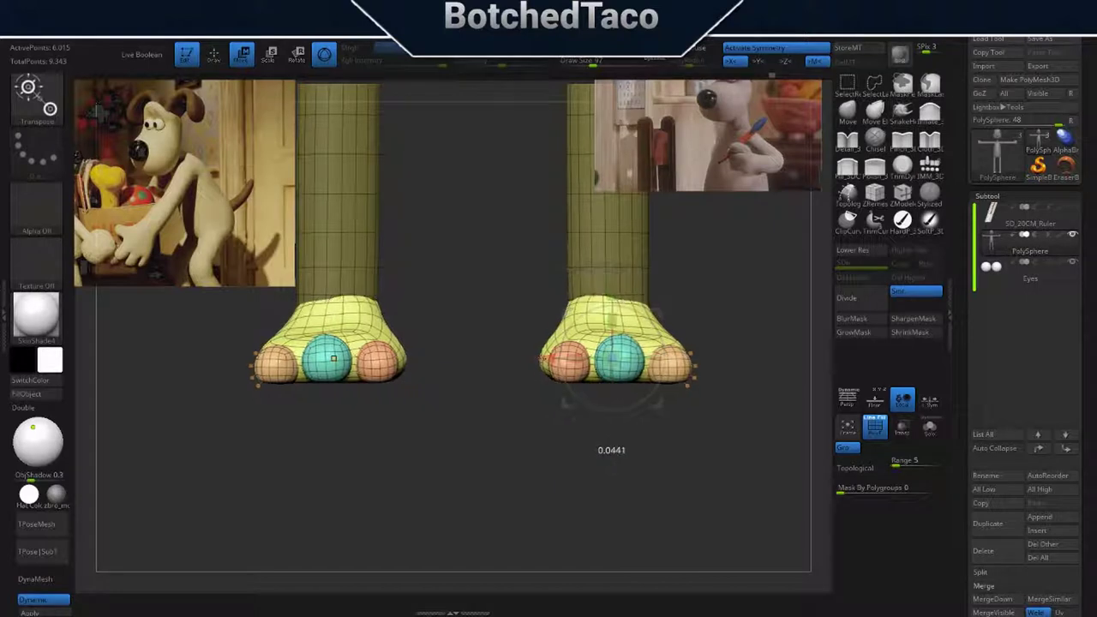
mouse_move(700, 450)
mouse_down()
mouse_move(617, 454)
mouse_move(686, 455)
mouse_move(617, 479)
mouse_move(661, 490)
mouse_up()
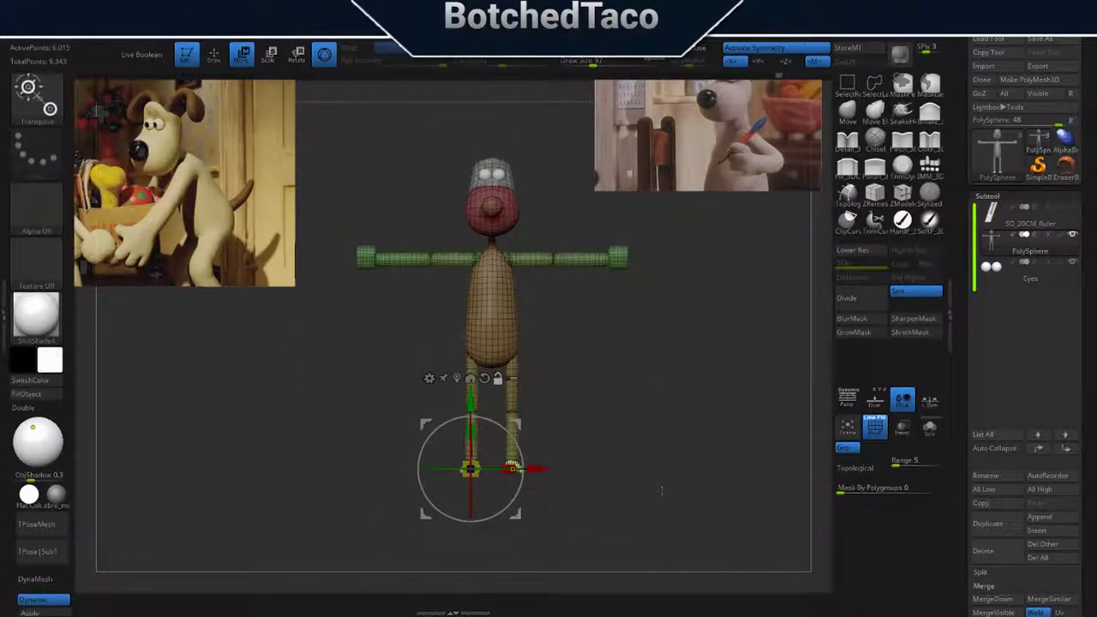
Move the shoulder joint spheres into the top of the torso with the Transpose gizmo.
key(q)
mouse_move(657, 440)
alt+mouse_down()
mouse_move(705, 421)
mouse_move(607, 358)
alt+mouse_up()
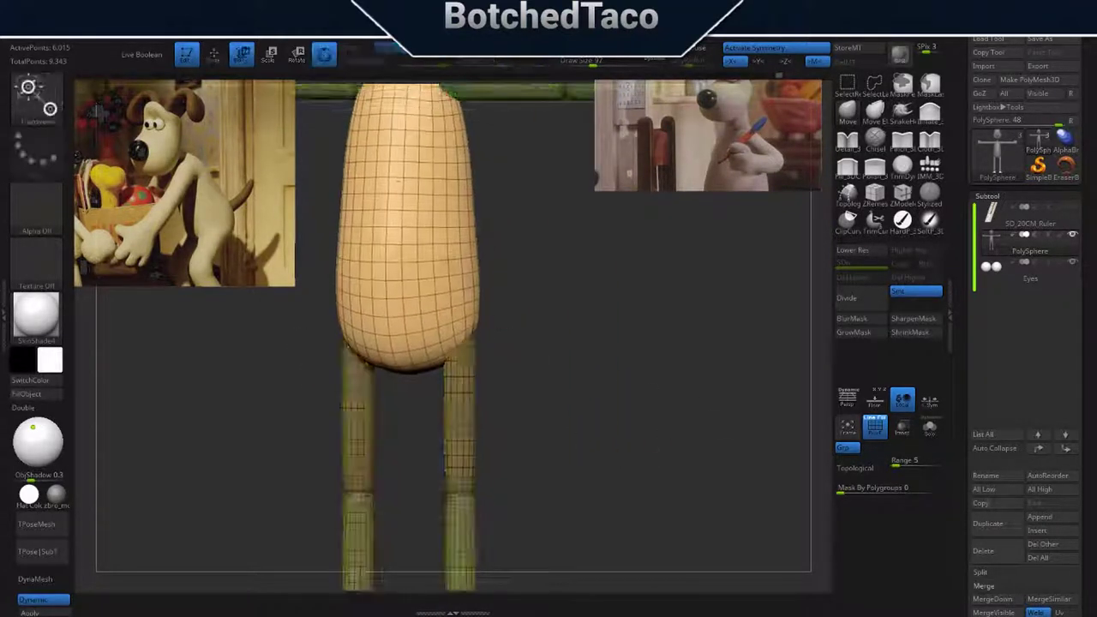
mouse_move(482, 355)
mouse_down()
mouse_move(583, 318)
mouse_move(485, 387)
mouse_move(625, 342)
mouse_move(695, 448)
mouse_move(532, 360)
mouse_move(442, 280)
mouse_move(369, 343)
mouse_move(505, 267)
mouse_move(600, 248)
mouse_move(544, 232)
mouse_move(606, 331)
mouse_move(558, 461)
mouse_up()
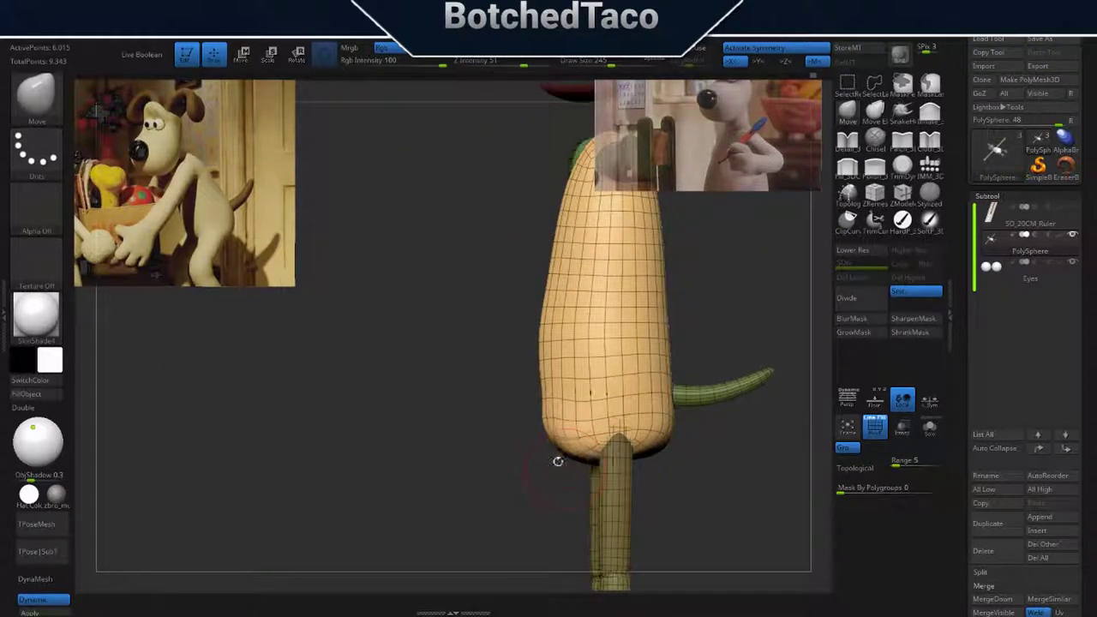
shift+drag(660, 461, 747, 463)
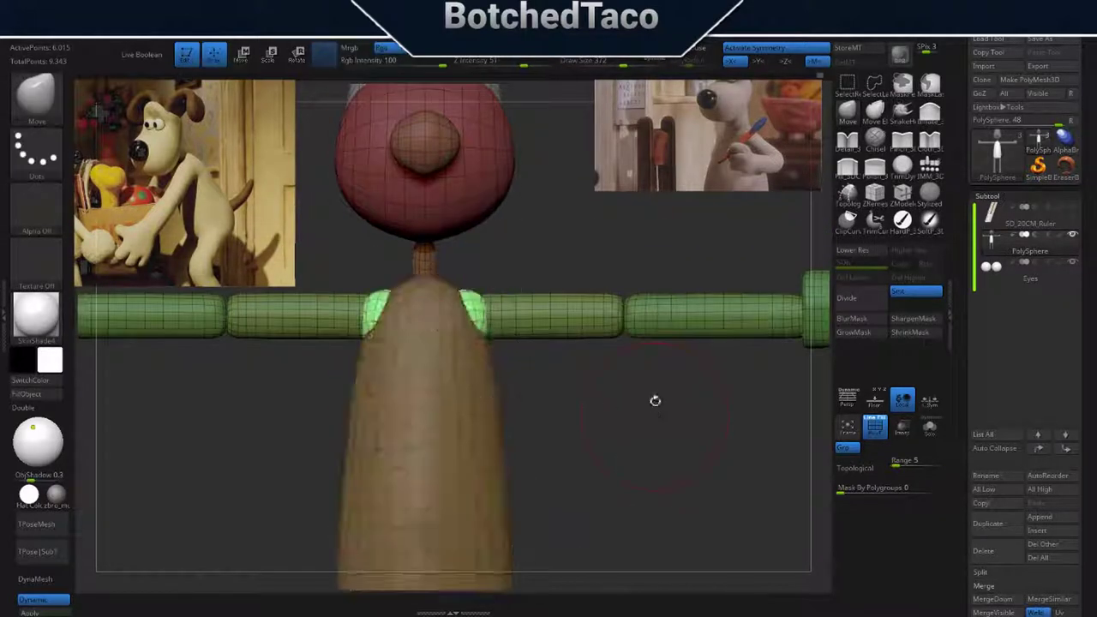
mouse_move(654, 399)
mouse_down()
mouse_move(600, 480)
mouse_move(467, 254)
mouse_up()
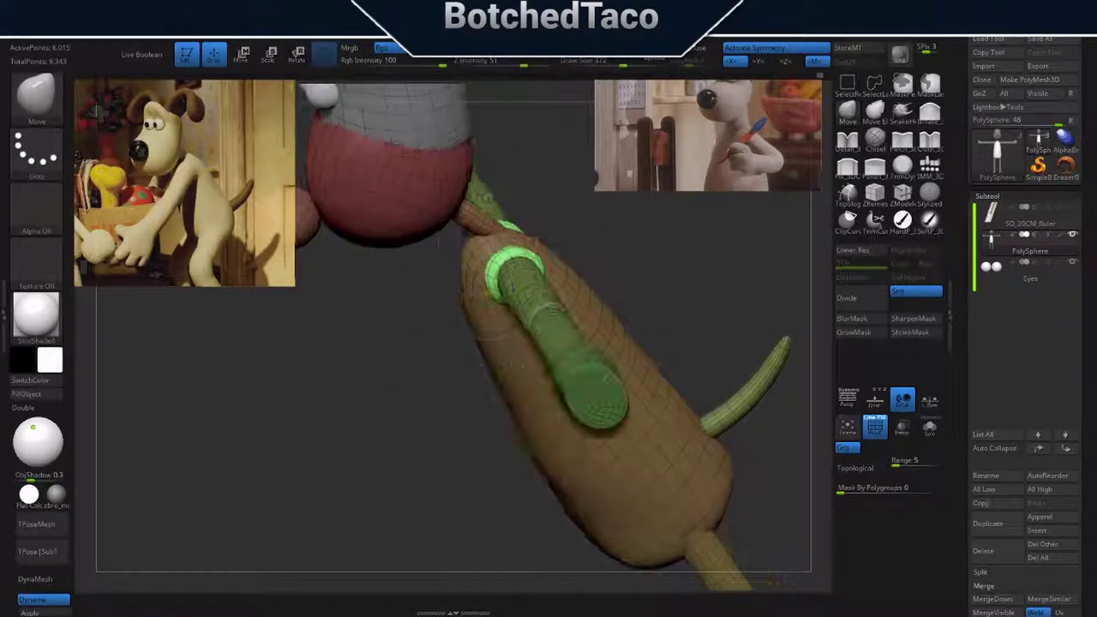
key(w)
shift+drag(488, 379, 533, 332)
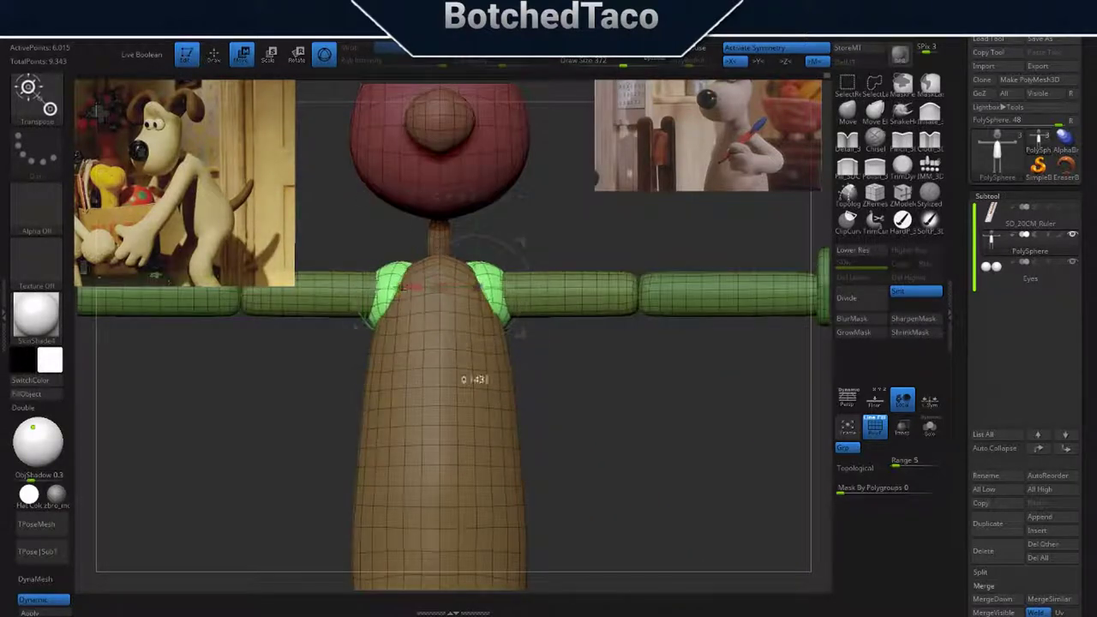
drag(473, 379, 442, 288)
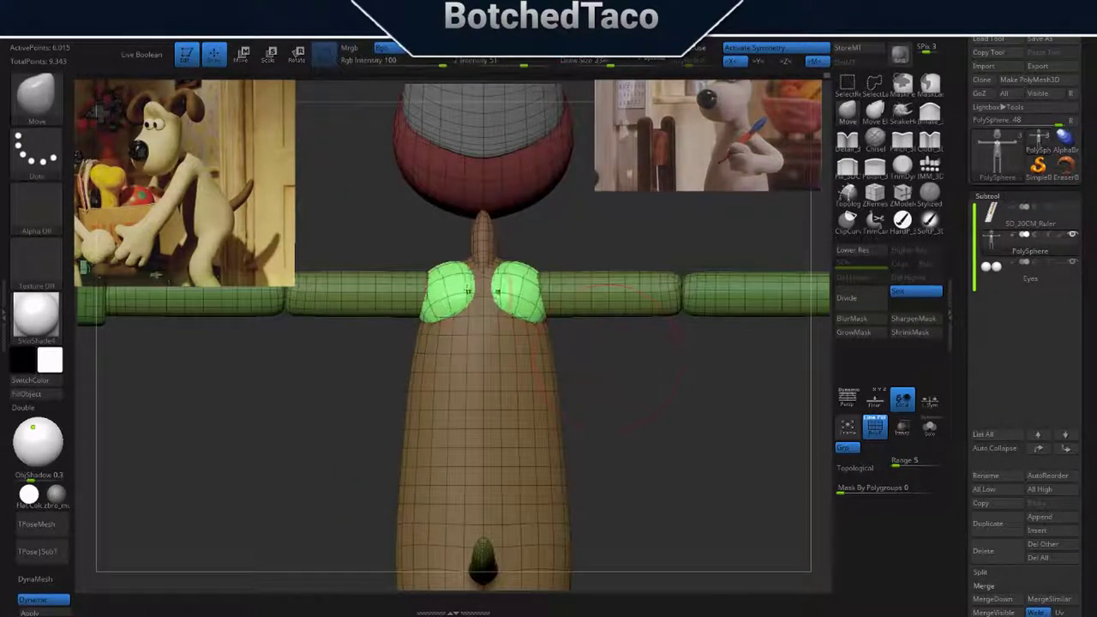
mouse_move(604, 351)
mouse_down()
mouse_move(557, 411)
mouse_move(514, 378)
mouse_move(586, 400)
mouse_up()
drag(503, 305, 653, 459)
key(f)
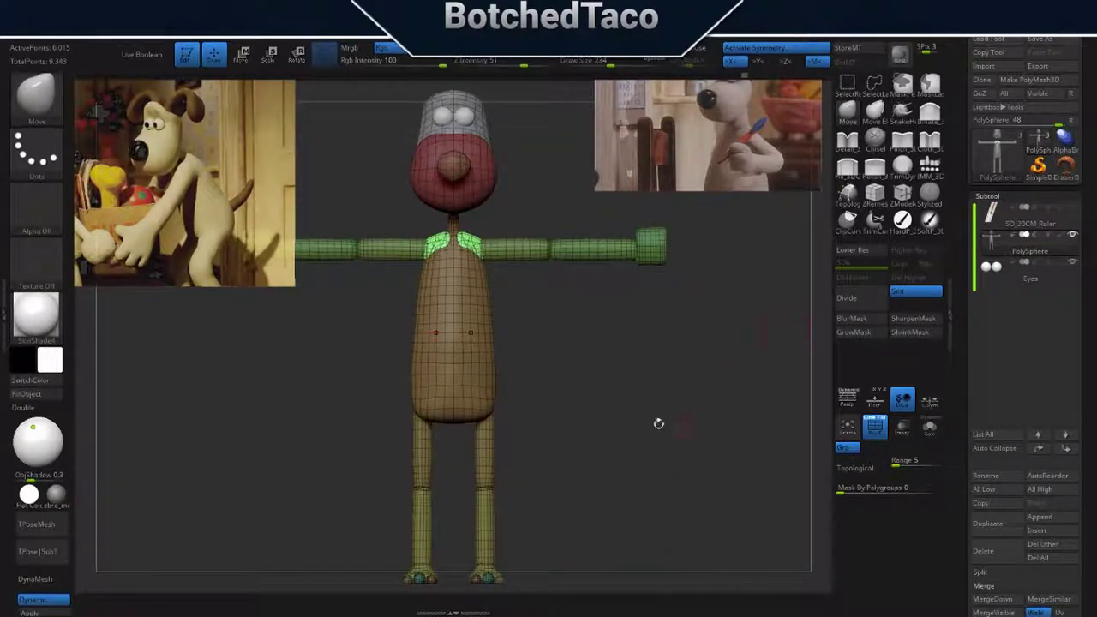
mouse_move(692, 399)
mouse_down()
mouse_move(583, 240)
mouse_move(793, 135)
mouse_up()
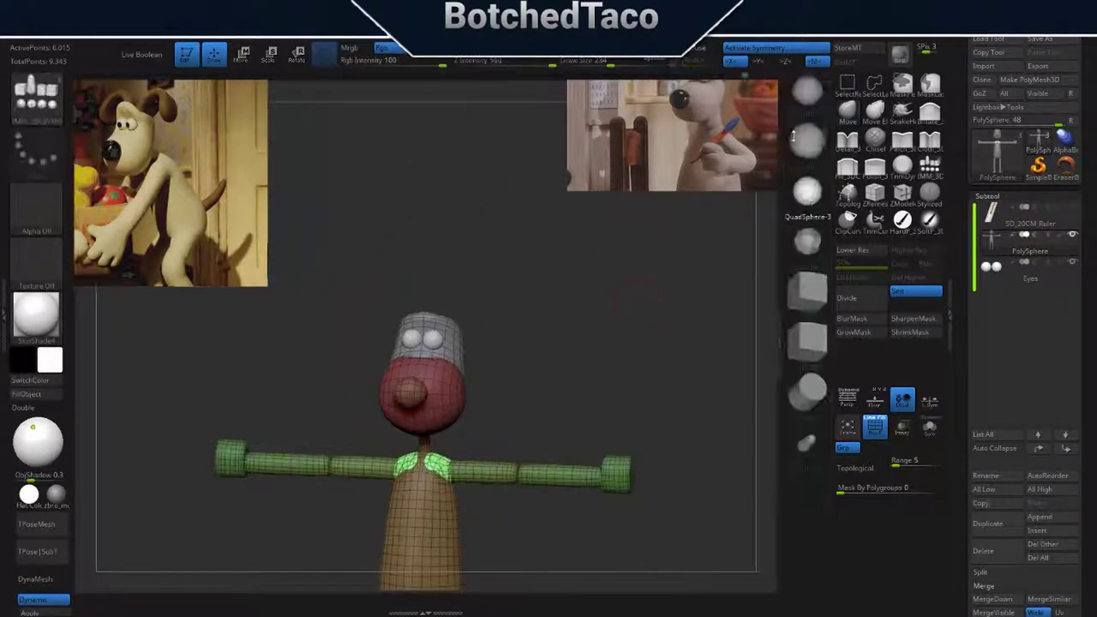
Append a sphere as a new subtool named 'Ears'.
drag(617, 314, 490, 364)
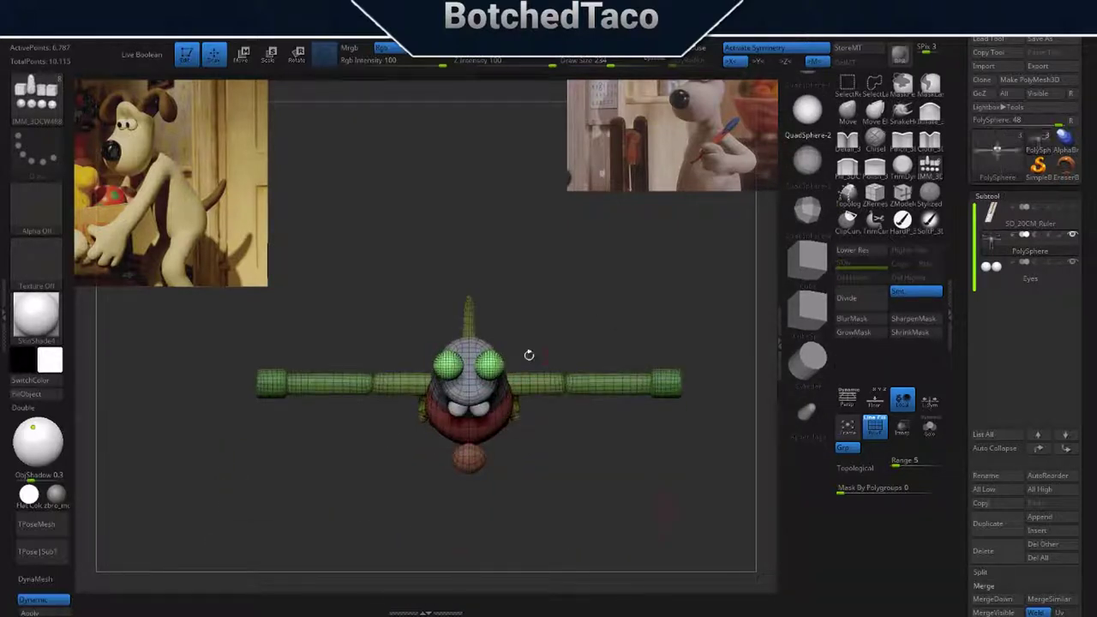
click(1040, 517)
click(677, 129)
click(875, 425)
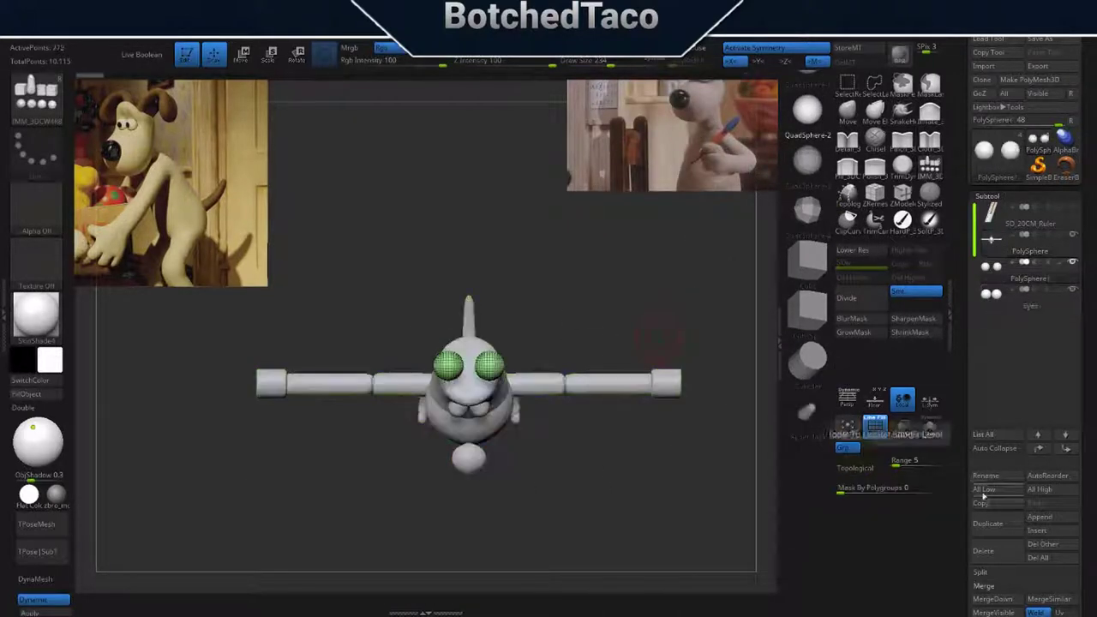
click(986, 476)
text(Ears)
key(Return)
Stretch the ear spheres much longer and bend both into curved arcs.
drag(591, 398, 592, 446)
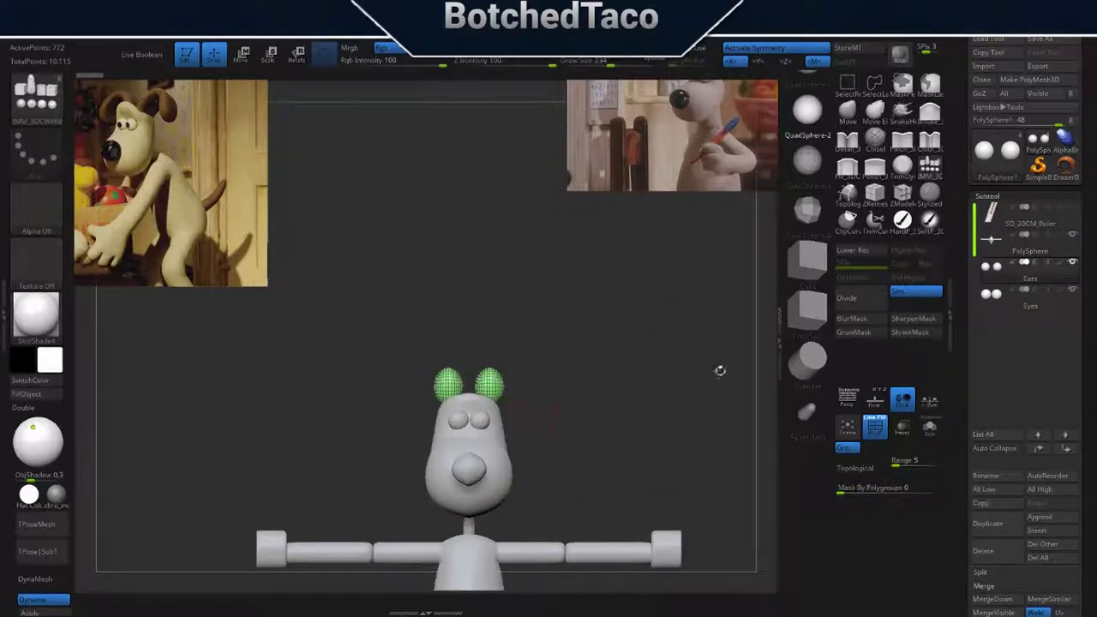
key(w)
mouse_move(549, 514)
mouse_down()
mouse_move(488, 405)
mouse_move(509, 375)
mouse_up()
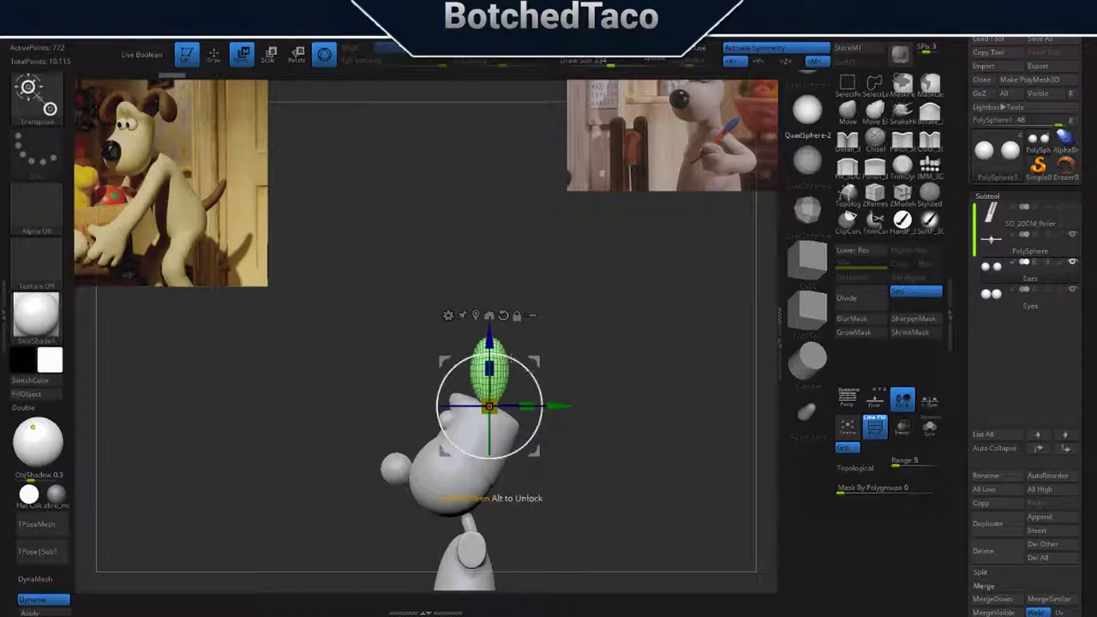
shift+drag(634, 377, 683, 365)
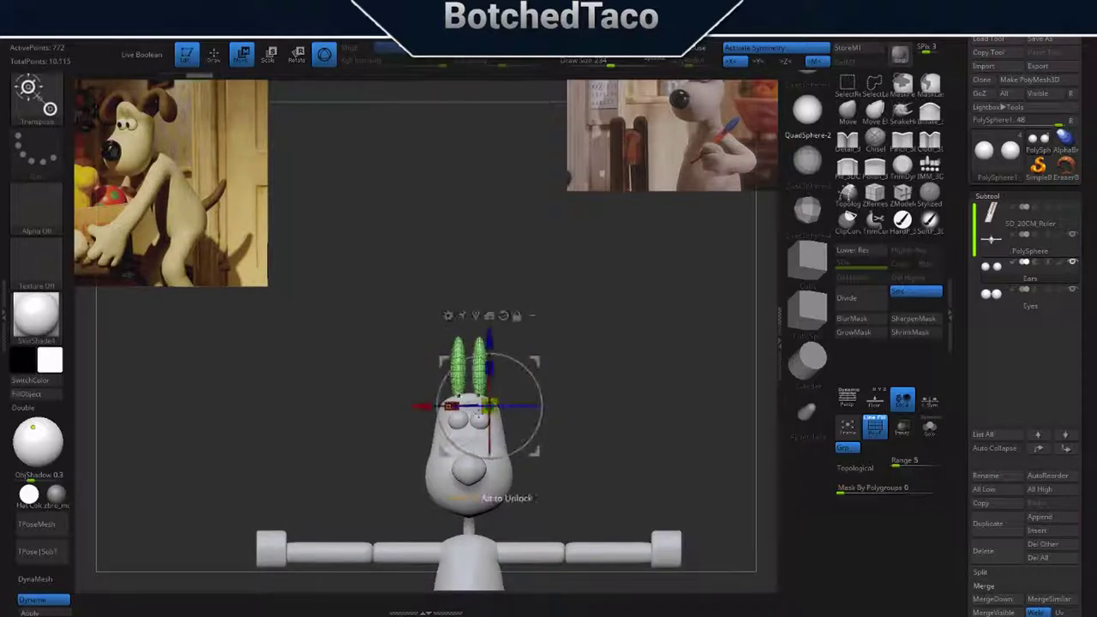
drag(549, 360, 600, 342)
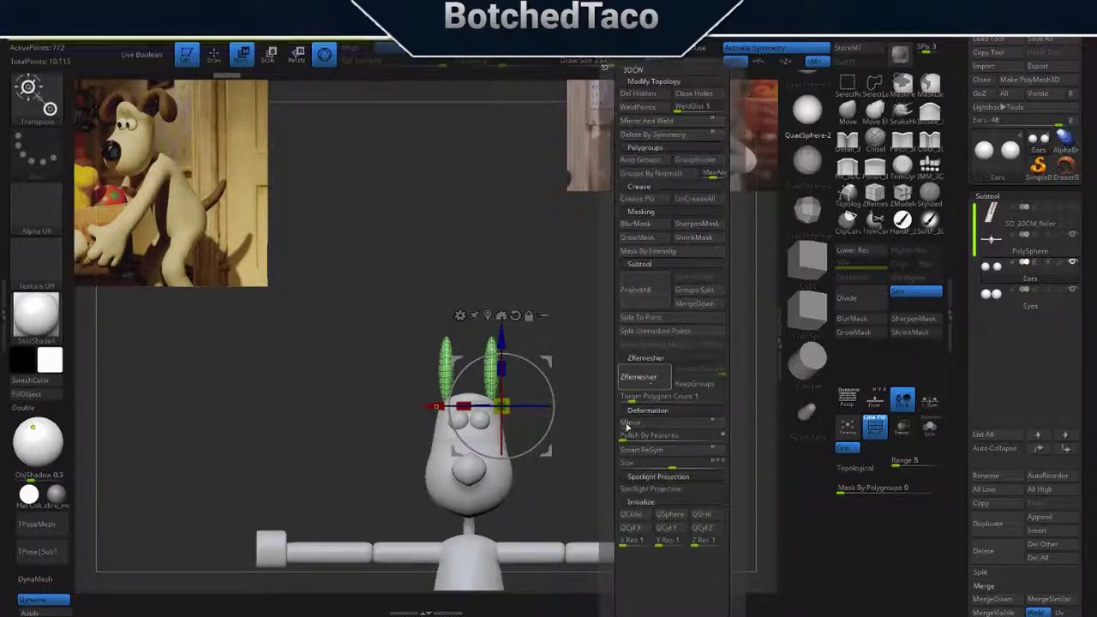
mouse_move(600, 385)
mouse_down()
mouse_move(540, 324)
mouse_move(600, 360)
mouse_up()
click(512, 316)
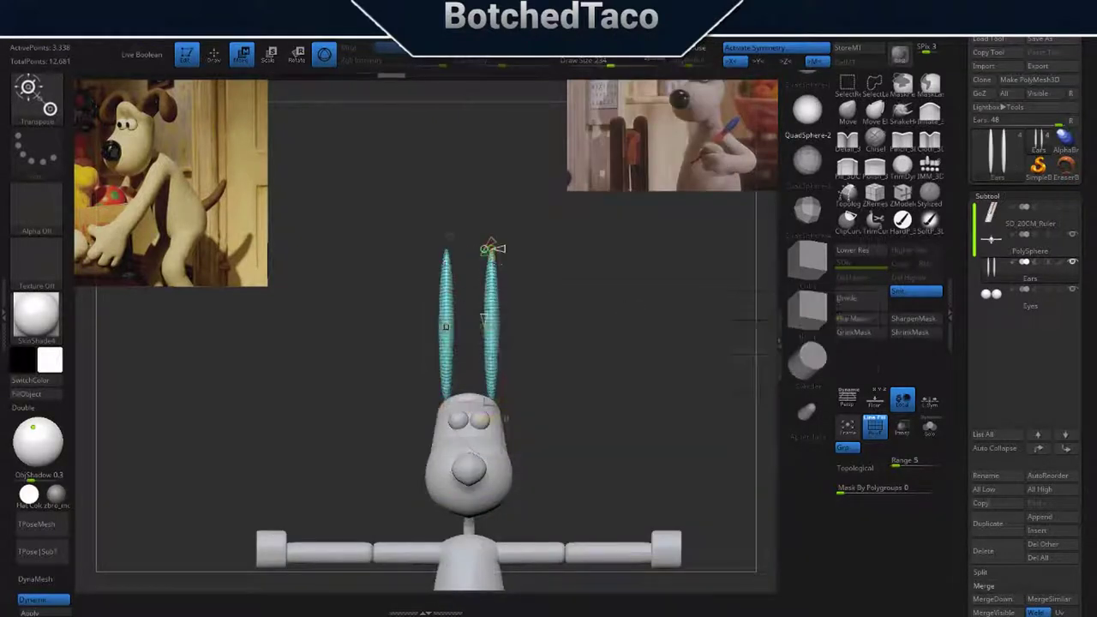
mouse_move(485, 319)
mouse_down()
mouse_move(572, 359)
mouse_move(576, 350)
mouse_up()
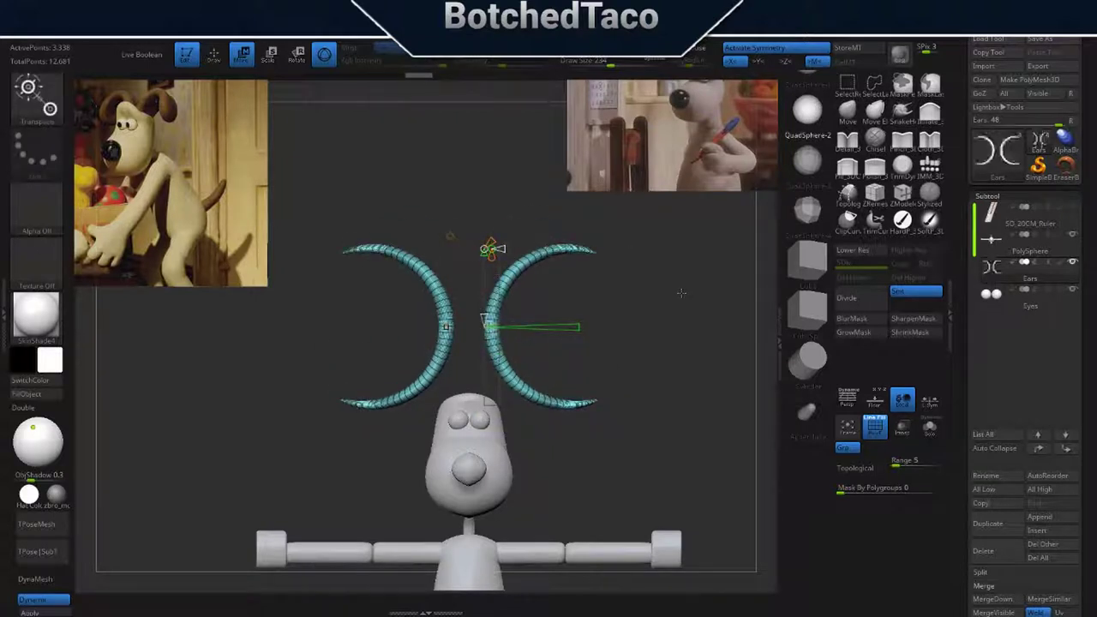
Scale the curved ears down, then delete the Ears subtool.
click(493, 248)
click(534, 249)
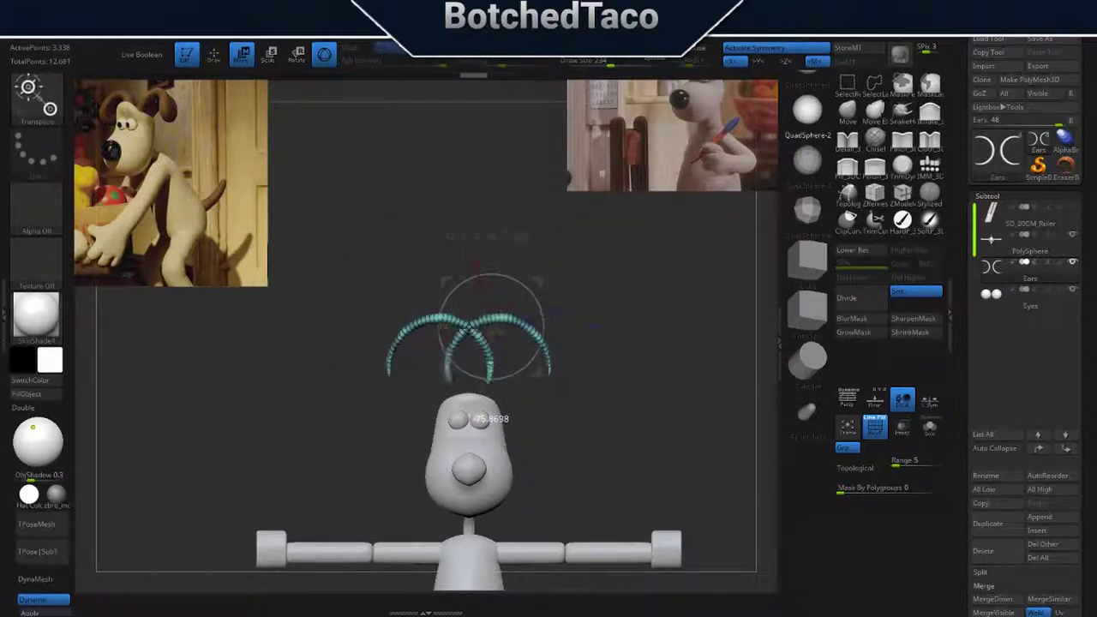
drag(493, 418, 632, 422)
drag(547, 527, 562, 569)
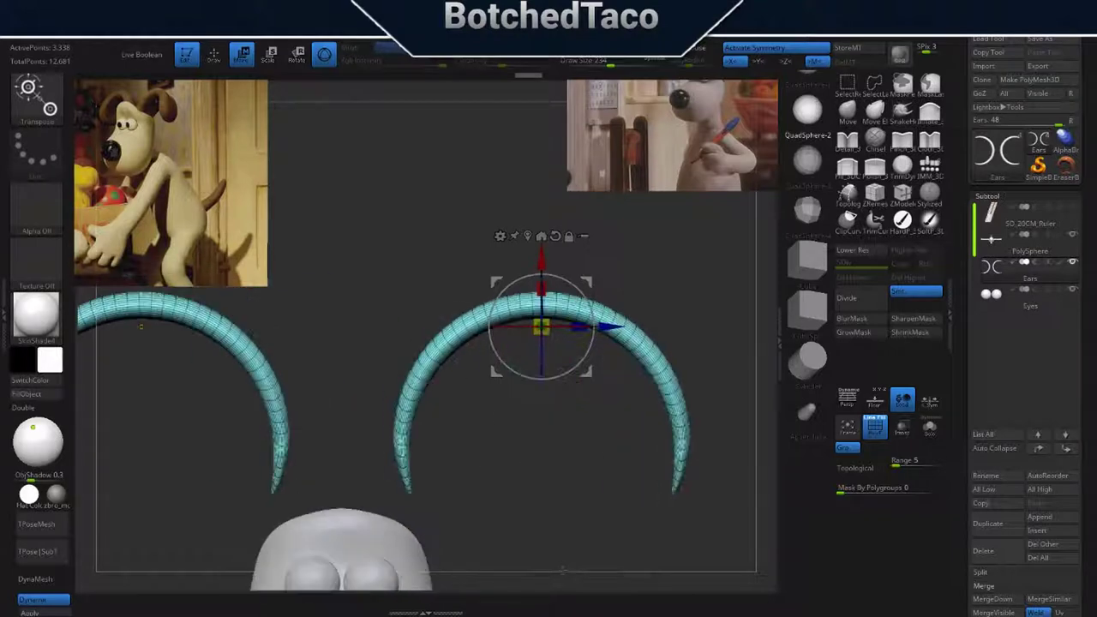
click(975, 550)
click(858, 579)
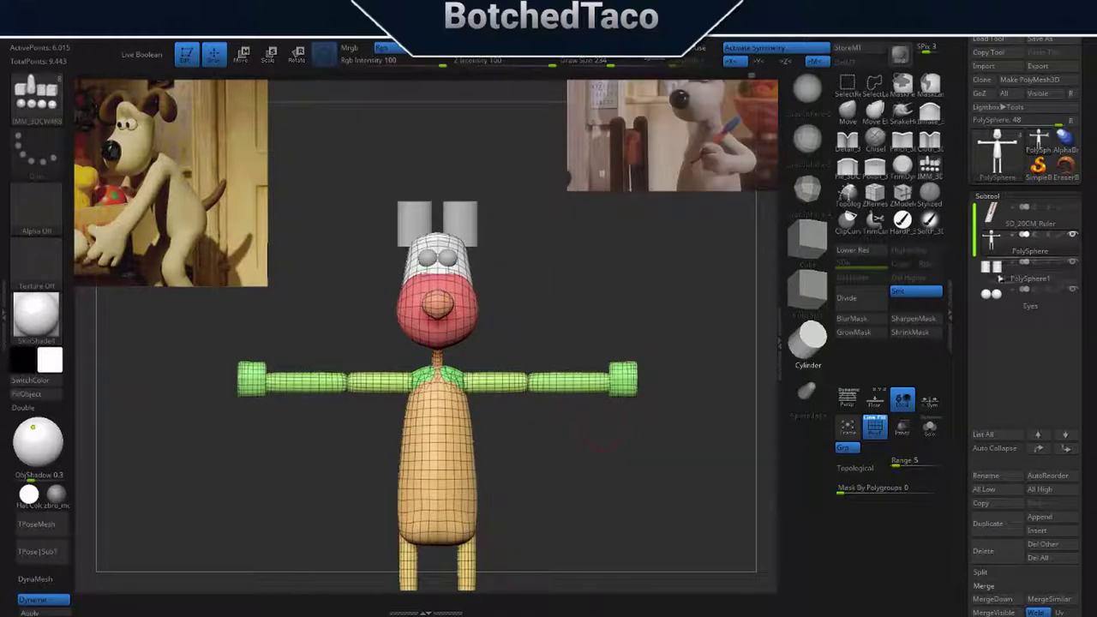
Turn off the wireframe and spread the two ear blocks further apart.
key(shift+f)
key(w)
drag(388, 255, 440, 267)
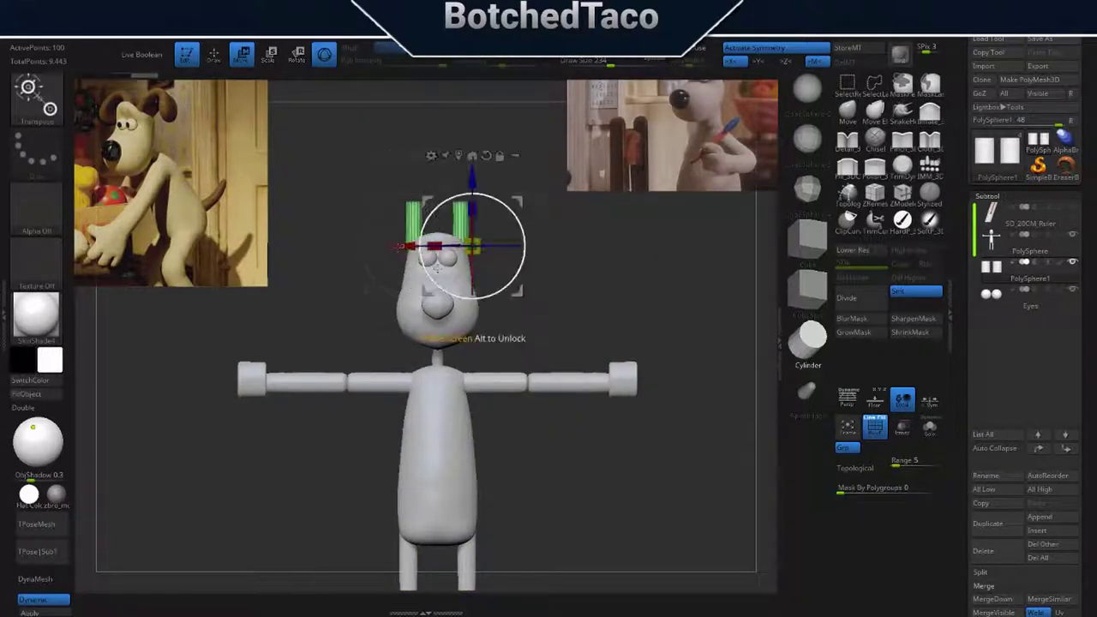
mouse_move(600, 445)
mouse_down()
mouse_move(652, 411)
mouse_move(600, 411)
mouse_move(617, 412)
mouse_up()
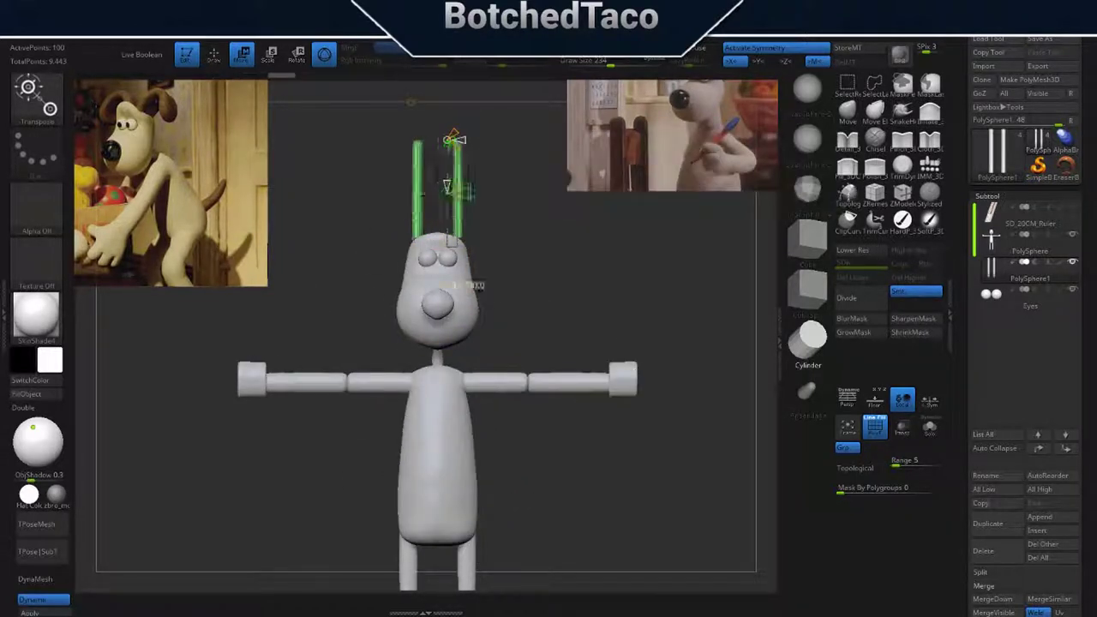
ZRemesh the ear blocks, rotate them into arches over the head and adjust their width.
key(w)
key(g)
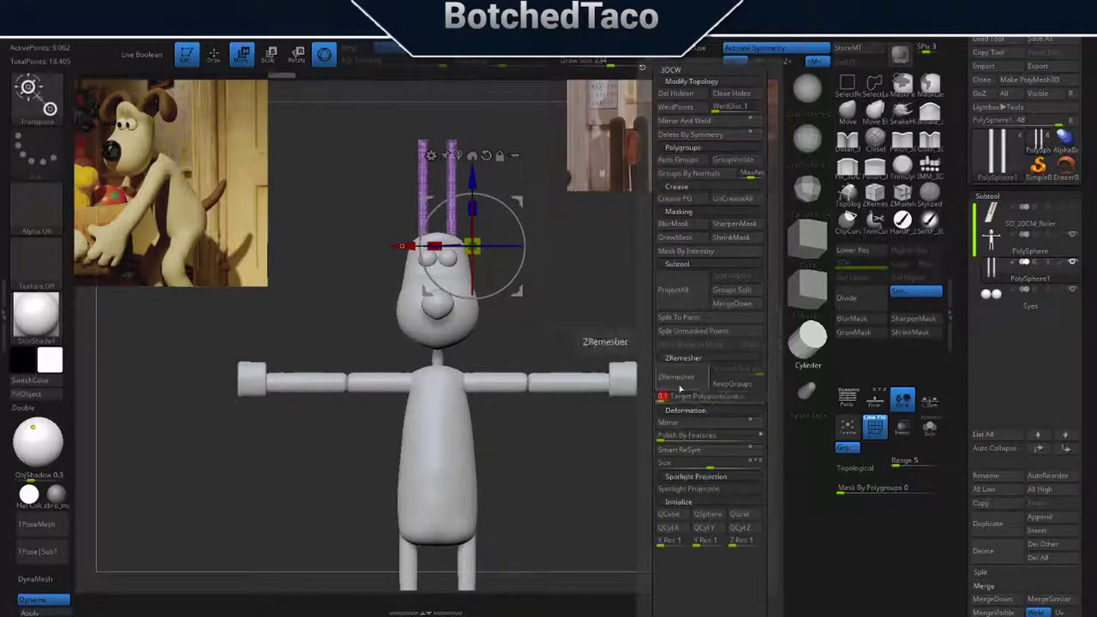
click(680, 387)
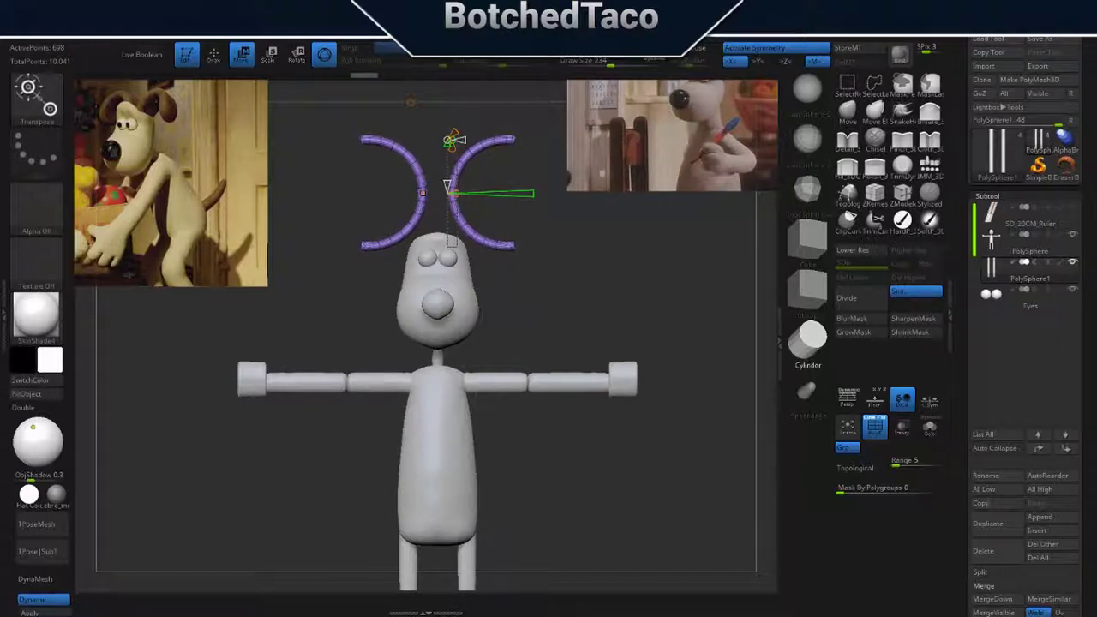
drag(454, 139, 494, 151)
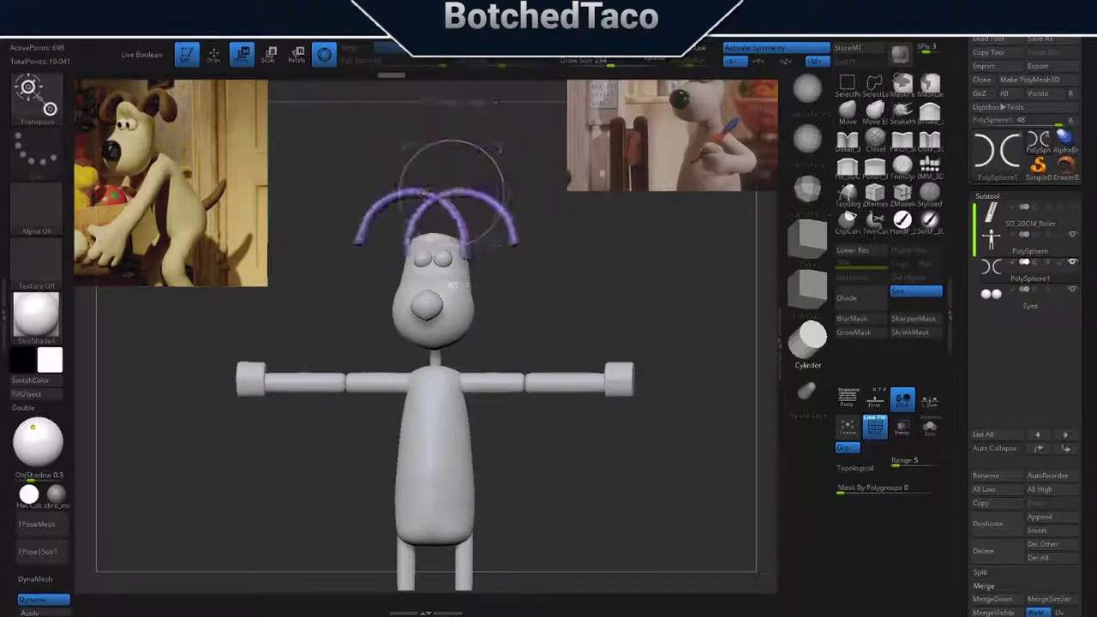
drag(549, 275, 523, 463)
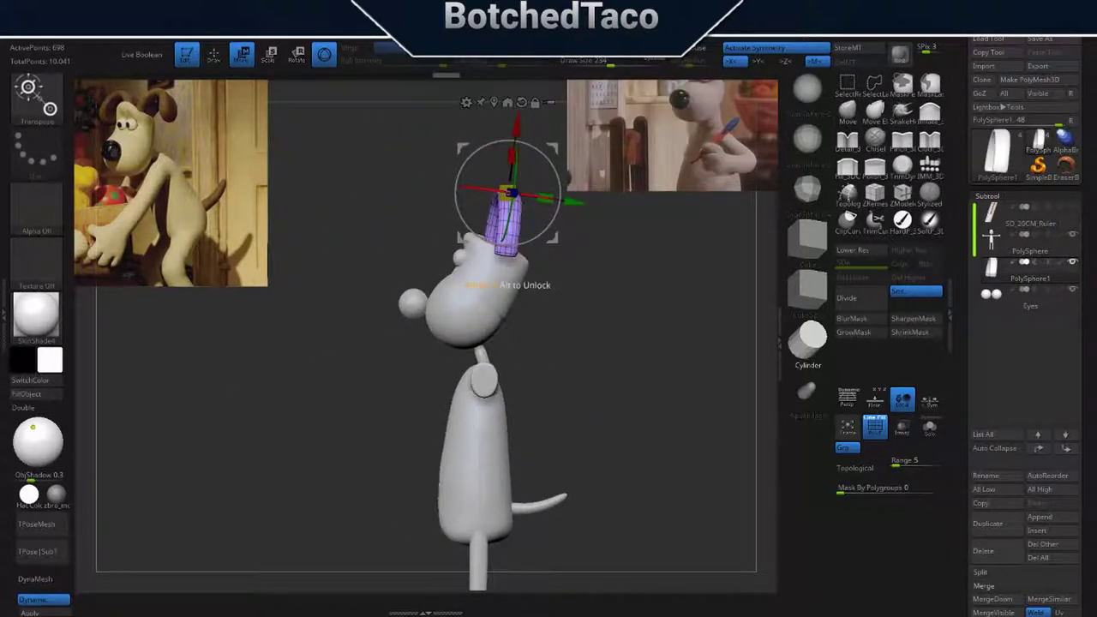
drag(509, 279, 505, 279)
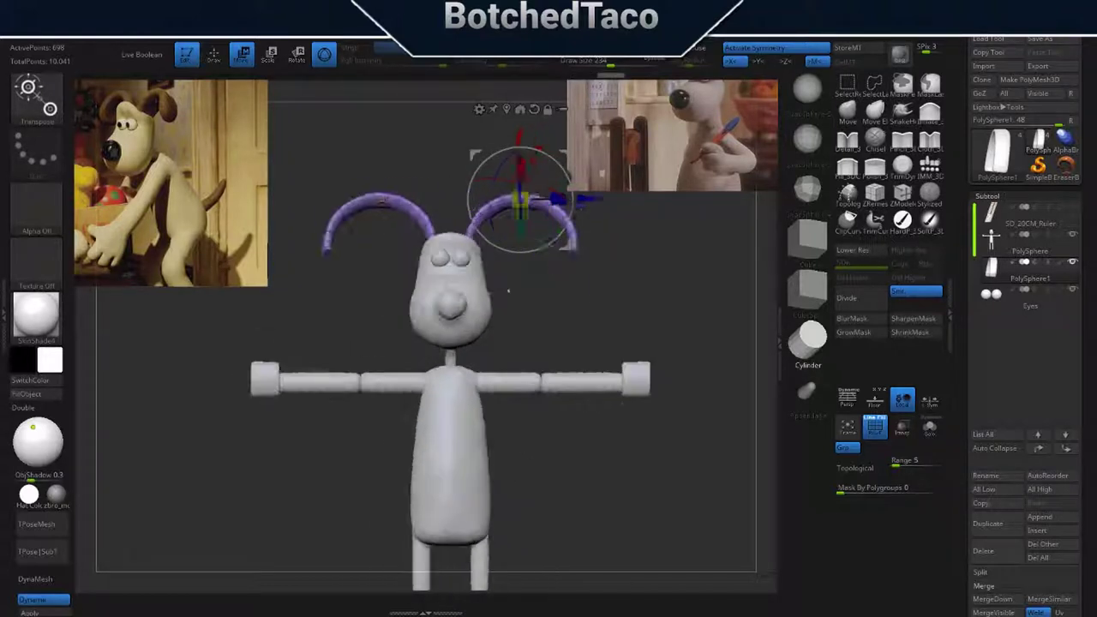
drag(512, 287, 523, 294)
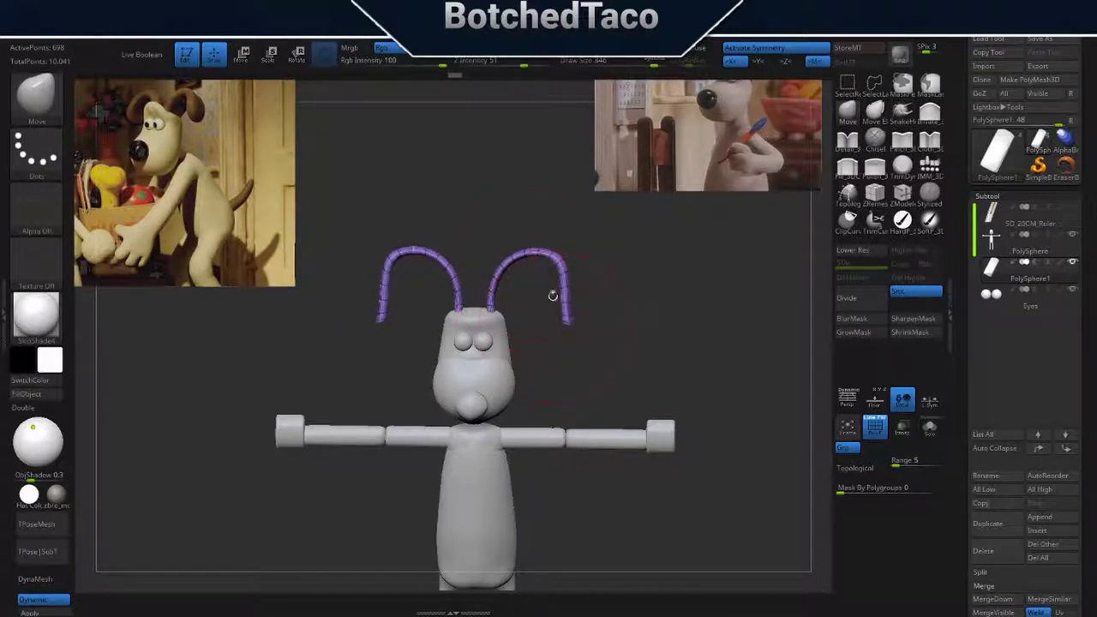
Shrink the ears slightly and bend their tips down with the gizmo.
key(w)
drag(543, 260, 541, 351)
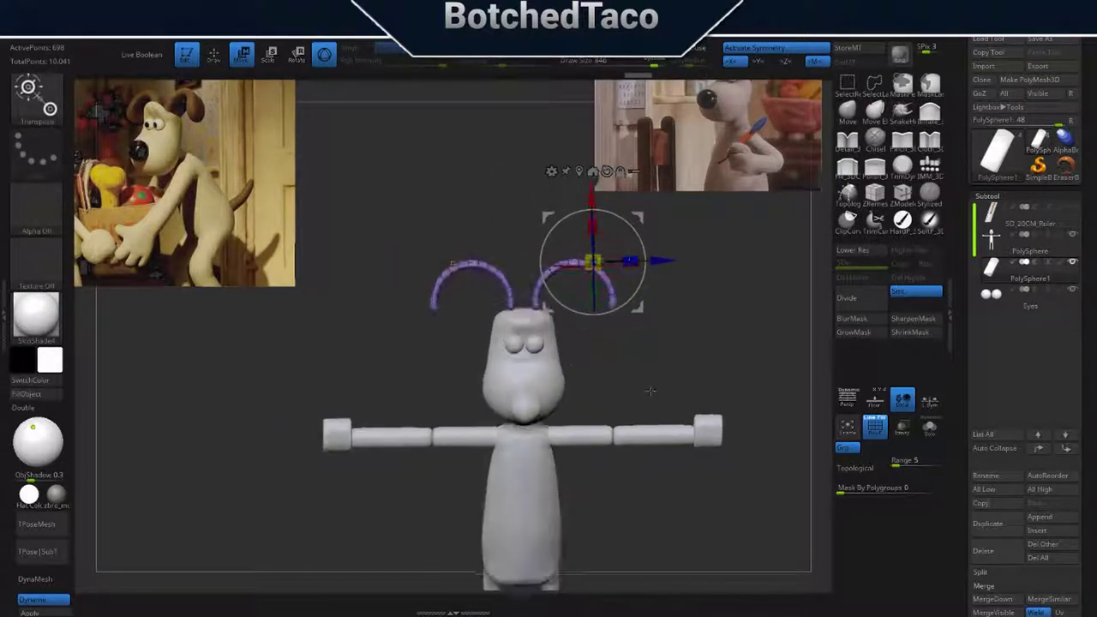
drag(588, 251, 600, 283)
key(q)
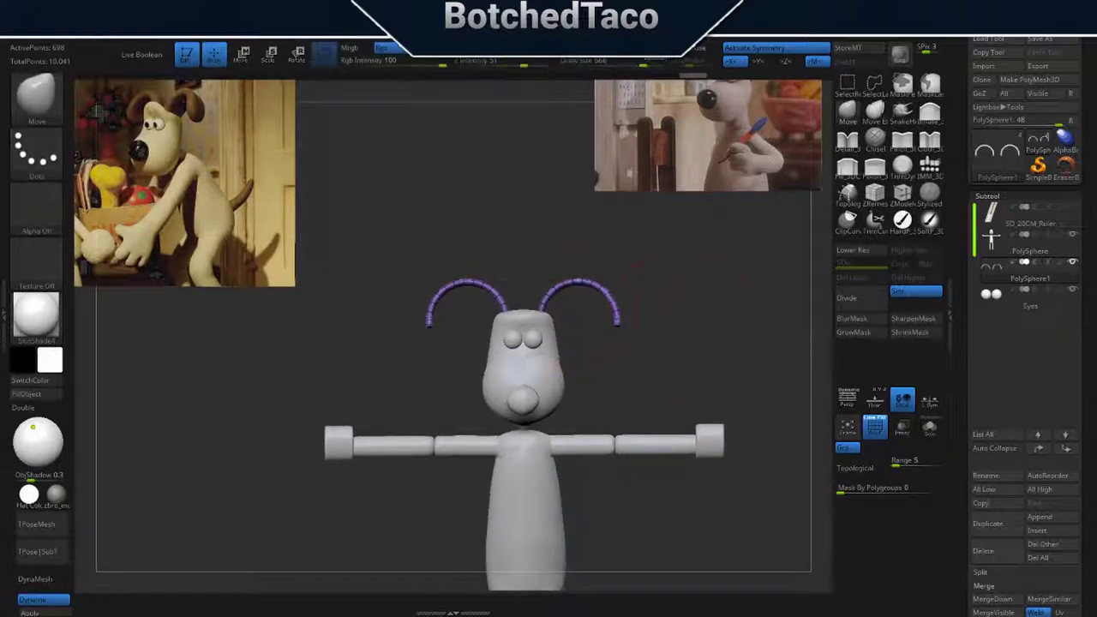
Pull both ear tips outward with the brush, undoing one stray stroke.
drag(582, 290, 556, 299)
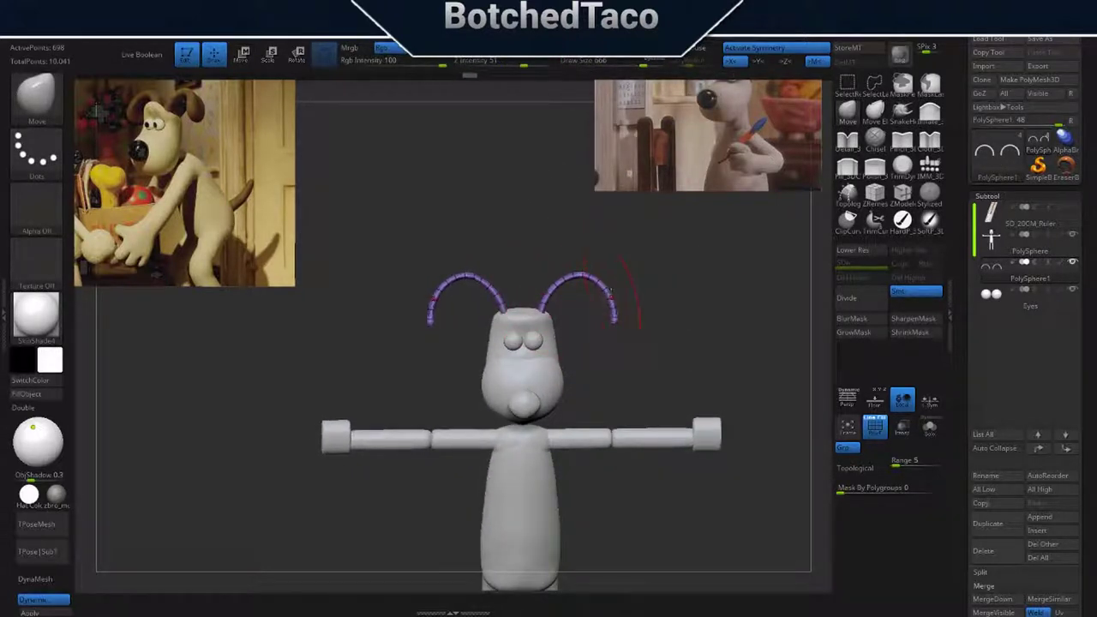
mouse_move(582, 335)
mouse_down()
mouse_move(705, 350)
mouse_move(724, 386)
mouse_up()
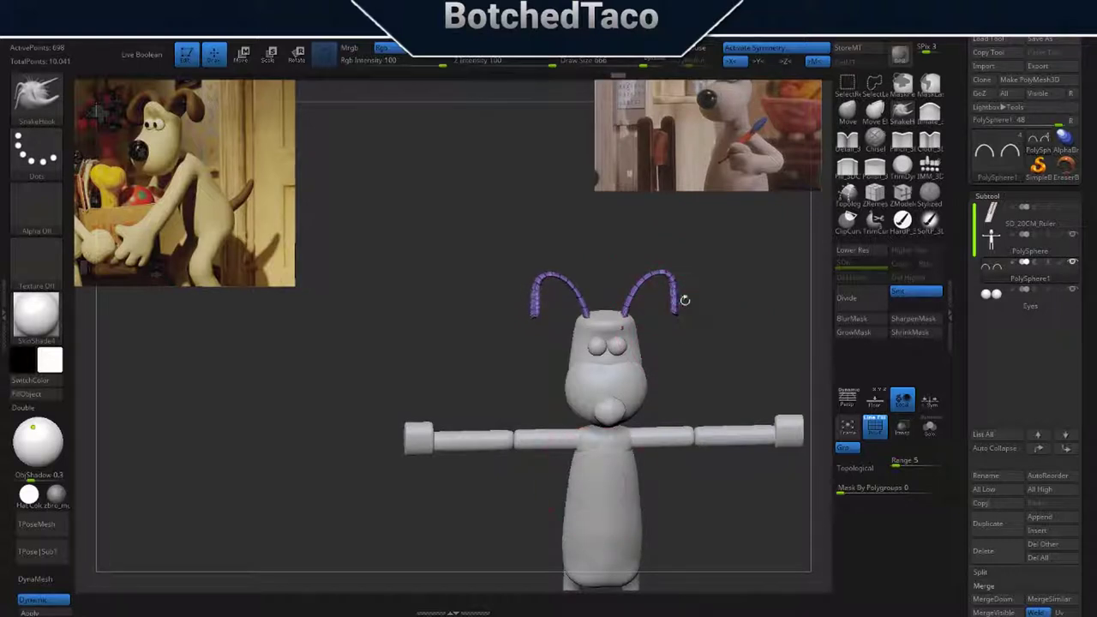
key(ctrl+z)
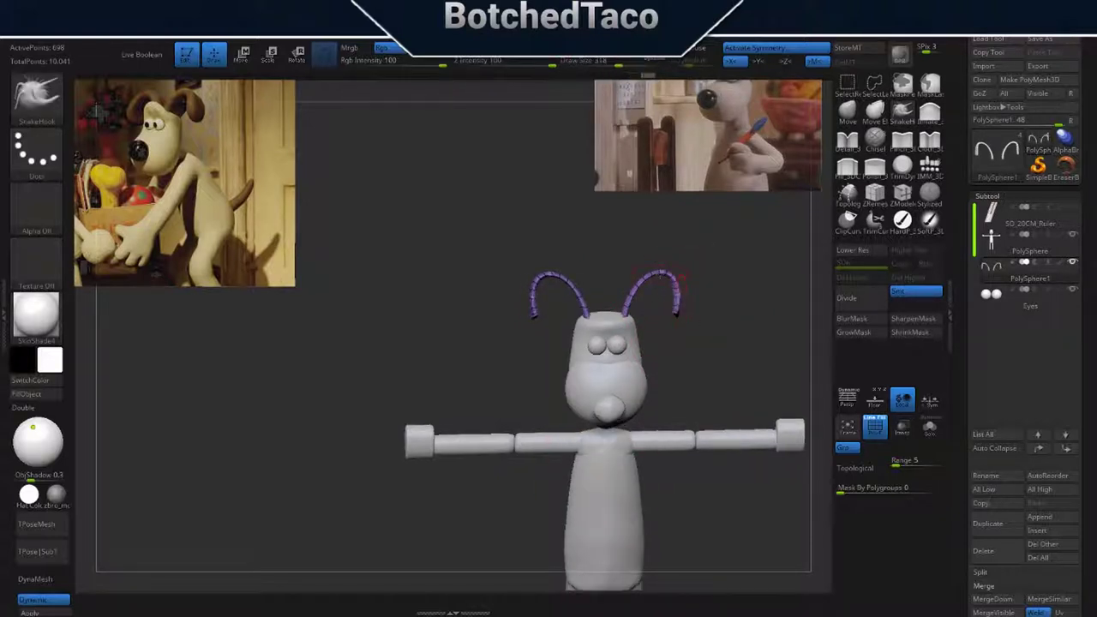
mouse_move(654, 311)
mouse_down()
mouse_move(641, 329)
mouse_move(754, 358)
mouse_move(623, 446)
mouse_up()
key(f)
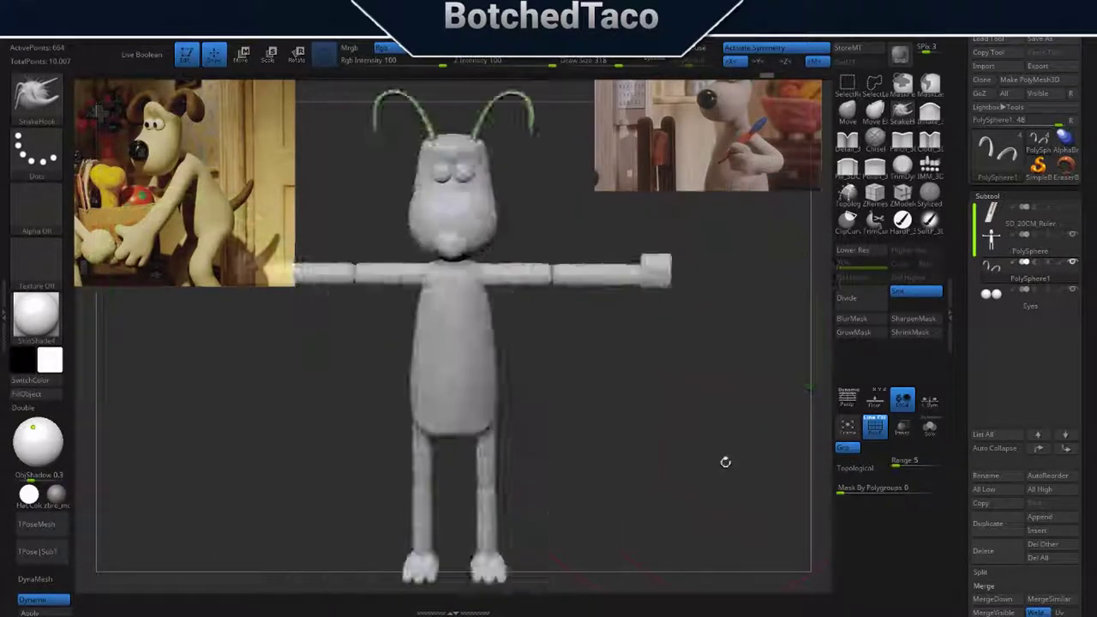
mouse_move(725, 460)
mouse_down()
mouse_move(639, 409)
mouse_move(600, 410)
mouse_up()
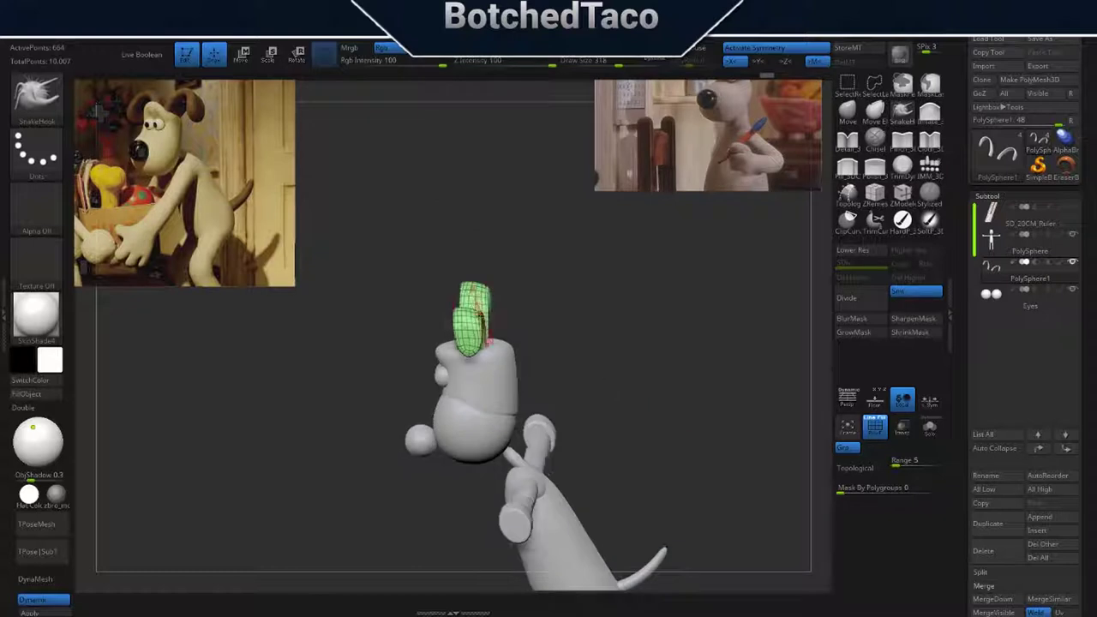
mouse_move(527, 328)
mouse_down()
mouse_move(579, 323)
mouse_move(690, 390)
mouse_up()
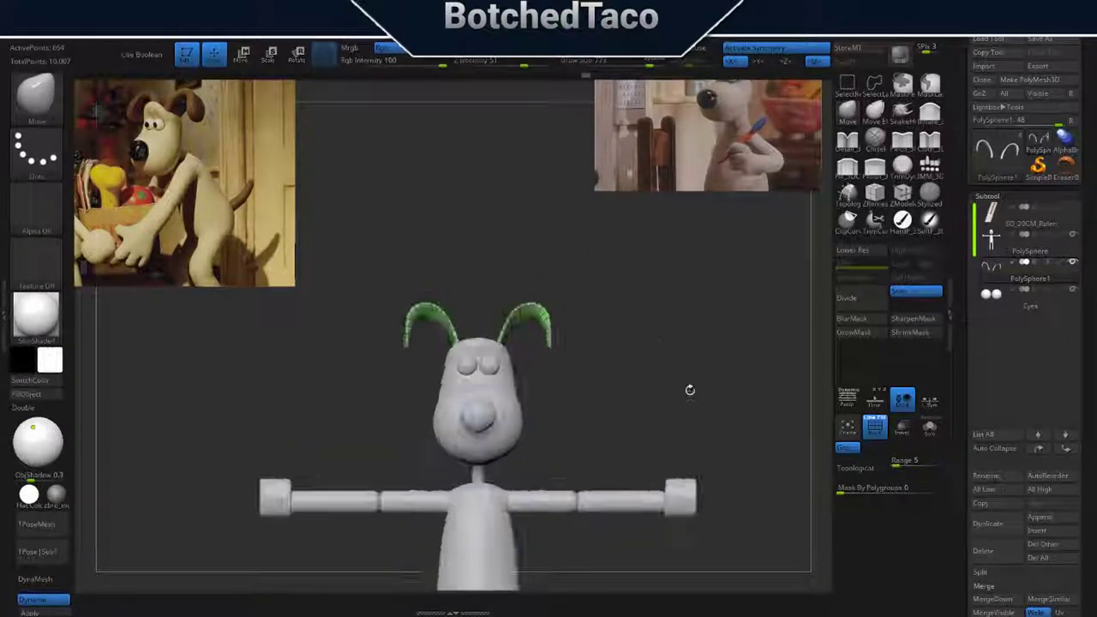
key(f)
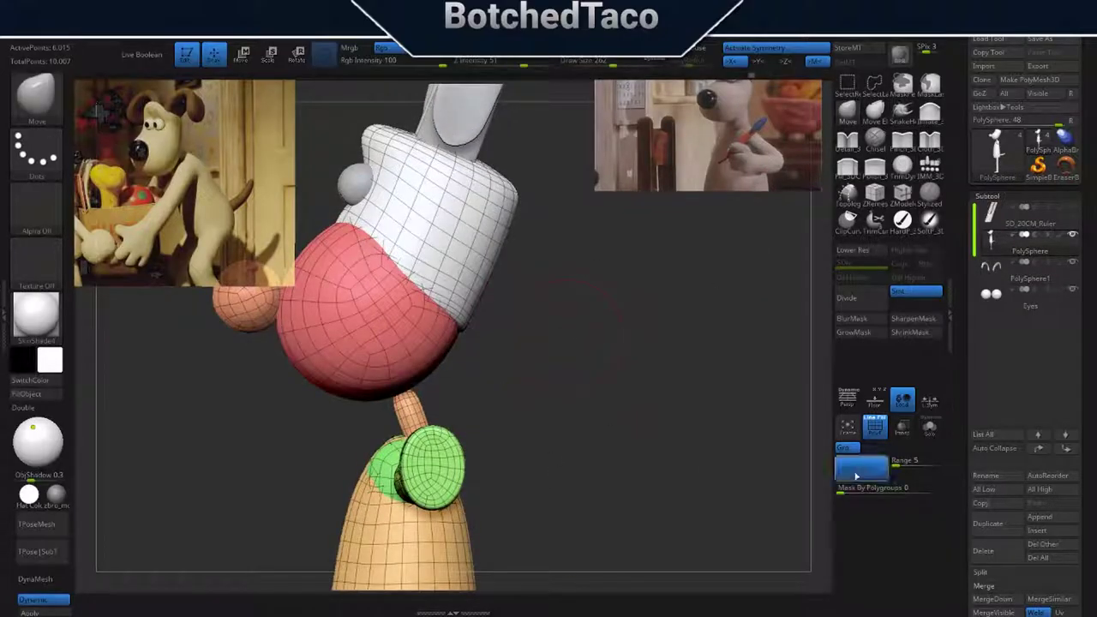
Drop the body's subdivision level, insert a cylinder arm and rotate it horizontal through the shoulders.
drag(462, 341, 502, 274)
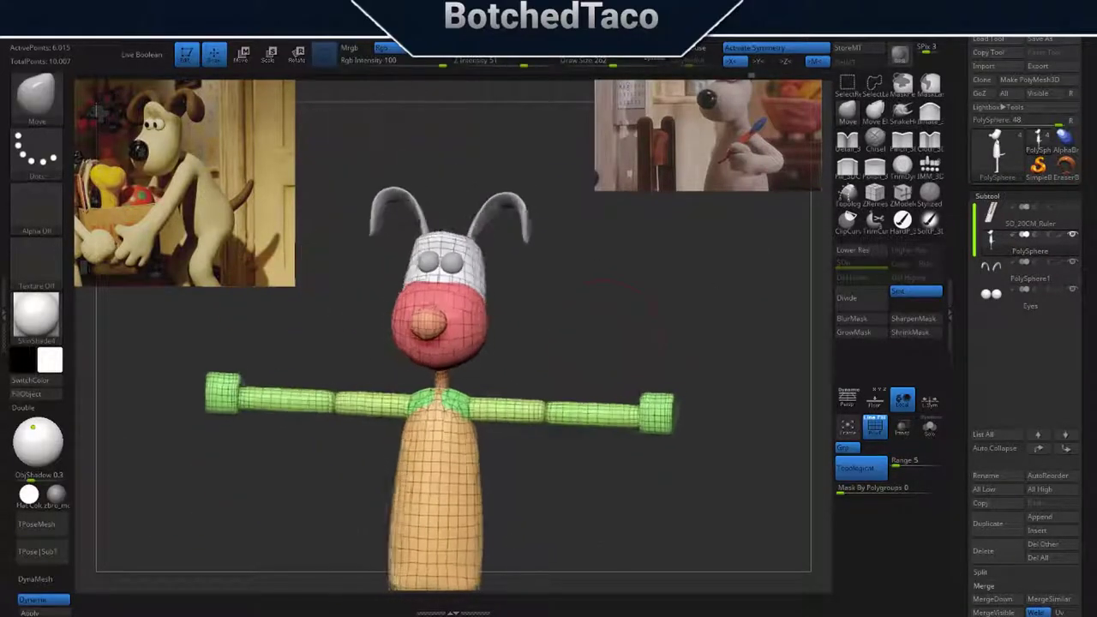
drag(625, 326, 710, 253)
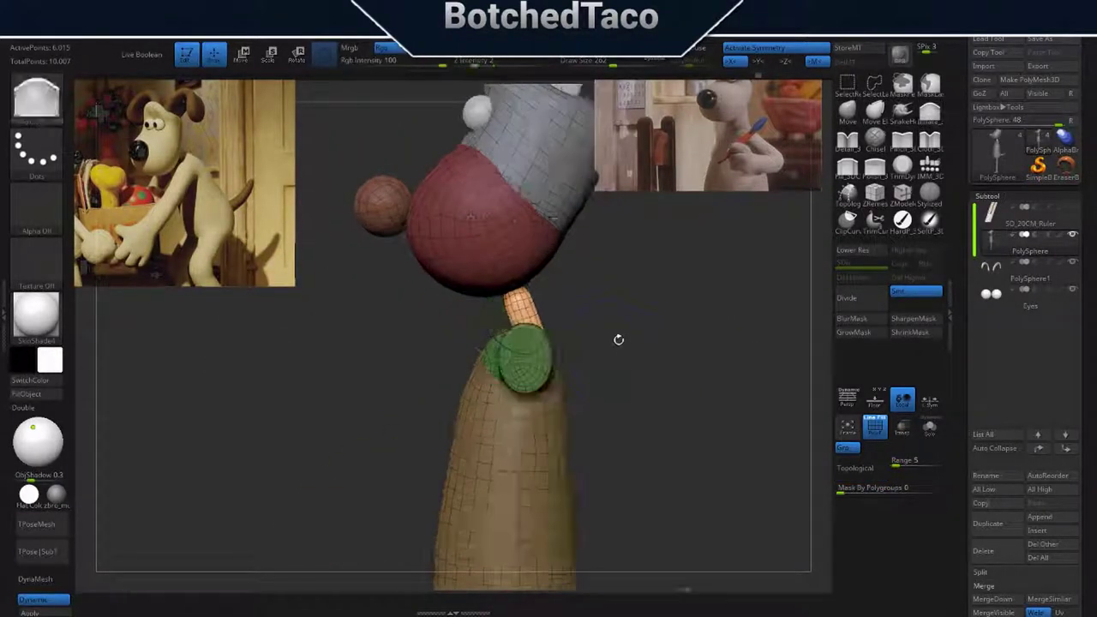
key(r)
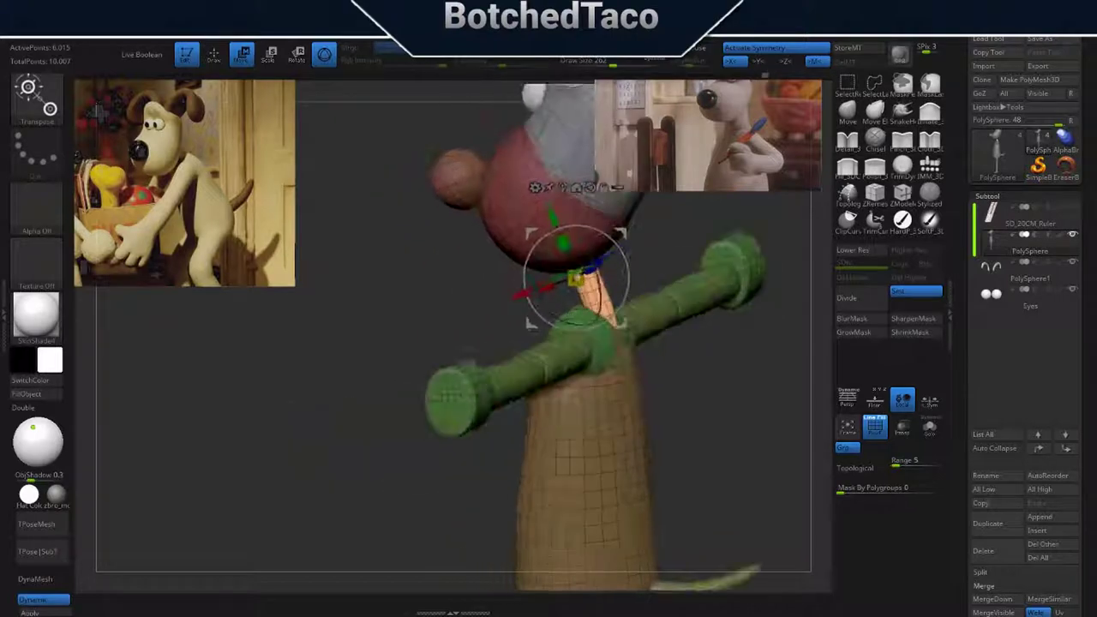
mouse_move(552, 208)
mouse_down()
mouse_move(695, 368)
mouse_move(652, 369)
mouse_up()
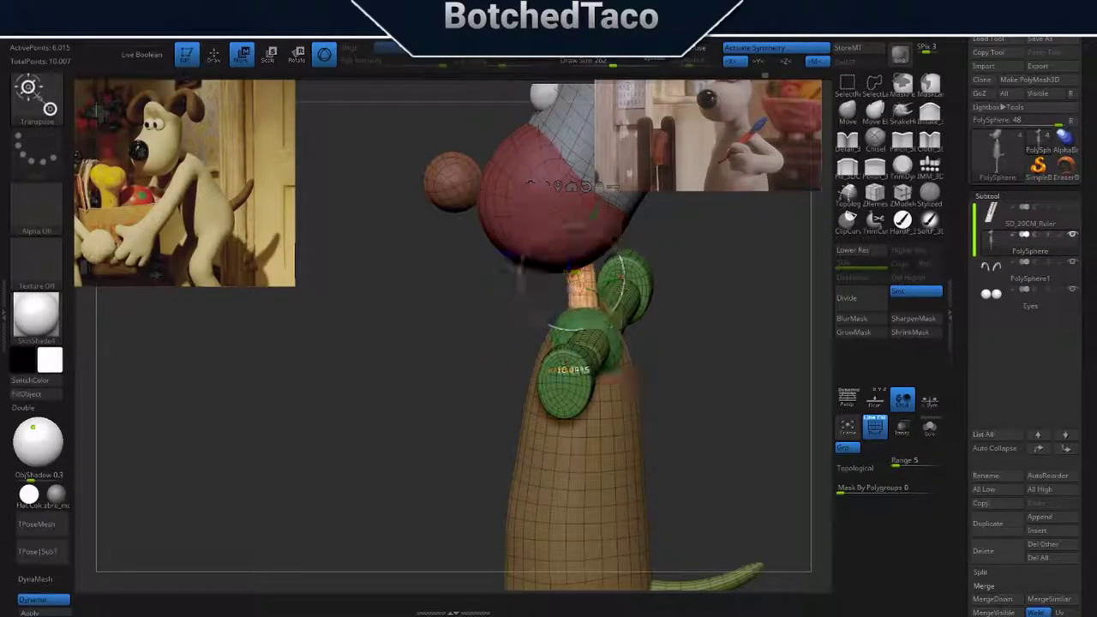
drag(572, 370, 600, 326)
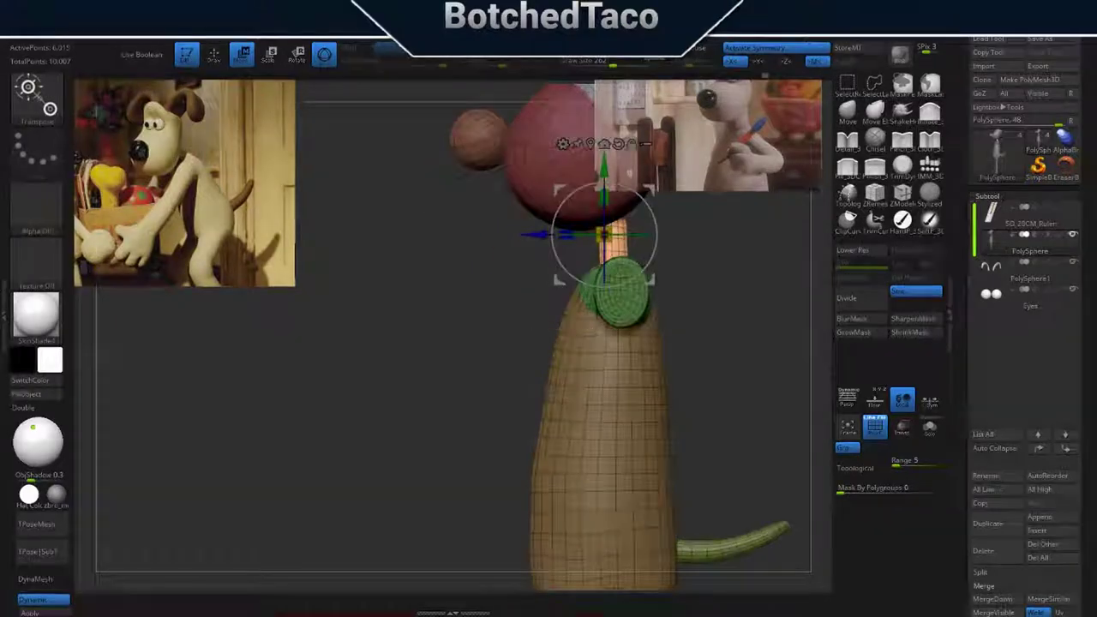
key(shift+d)
key(q)
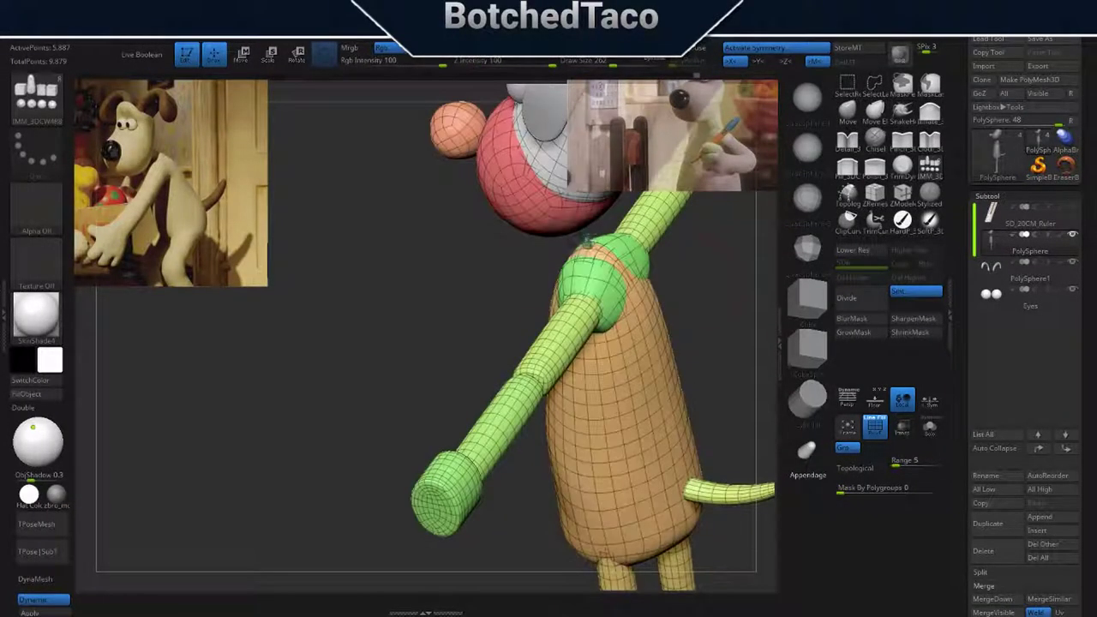
key(w)
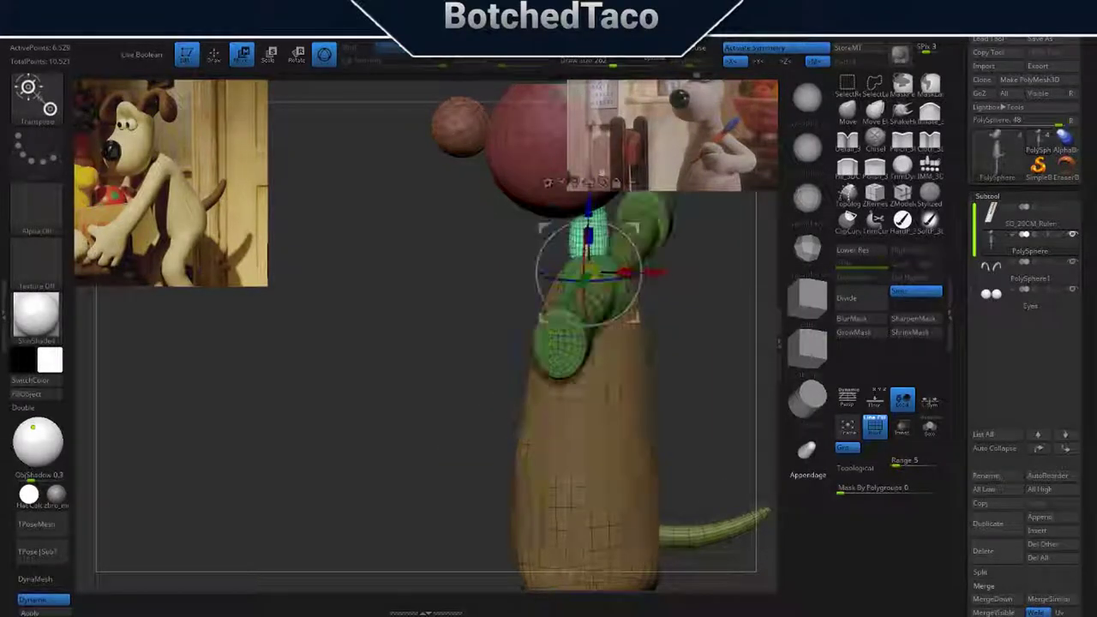
drag(641, 257, 720, 223)
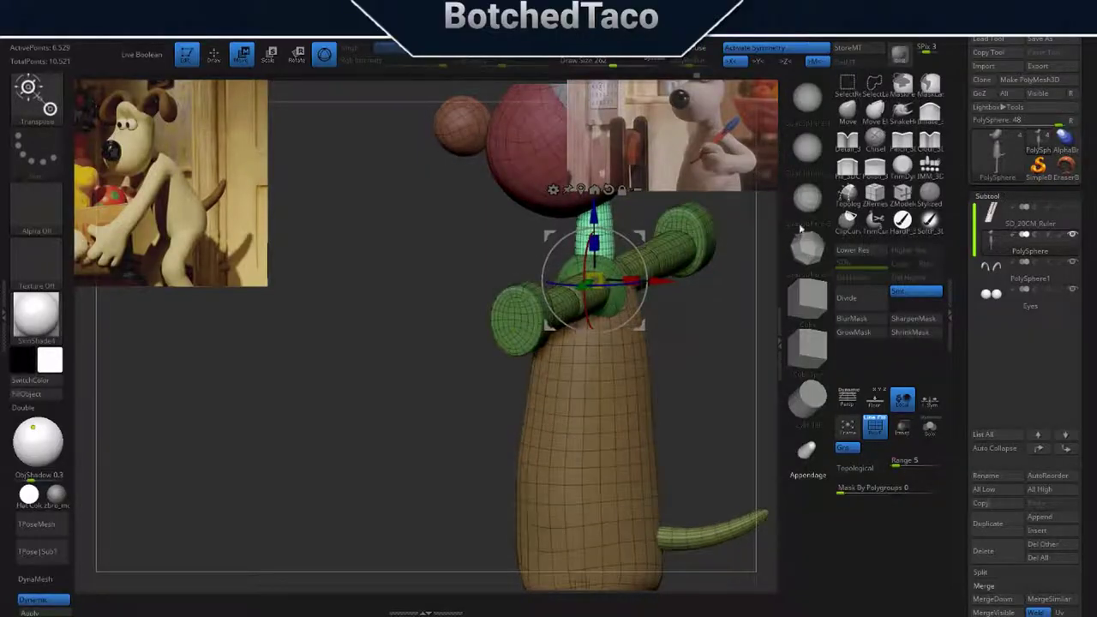
key(q)
mouse_move(645, 232)
mouse_down()
mouse_move(660, 232)
mouse_move(787, 508)
mouse_move(747, 355)
mouse_move(687, 569)
mouse_up()
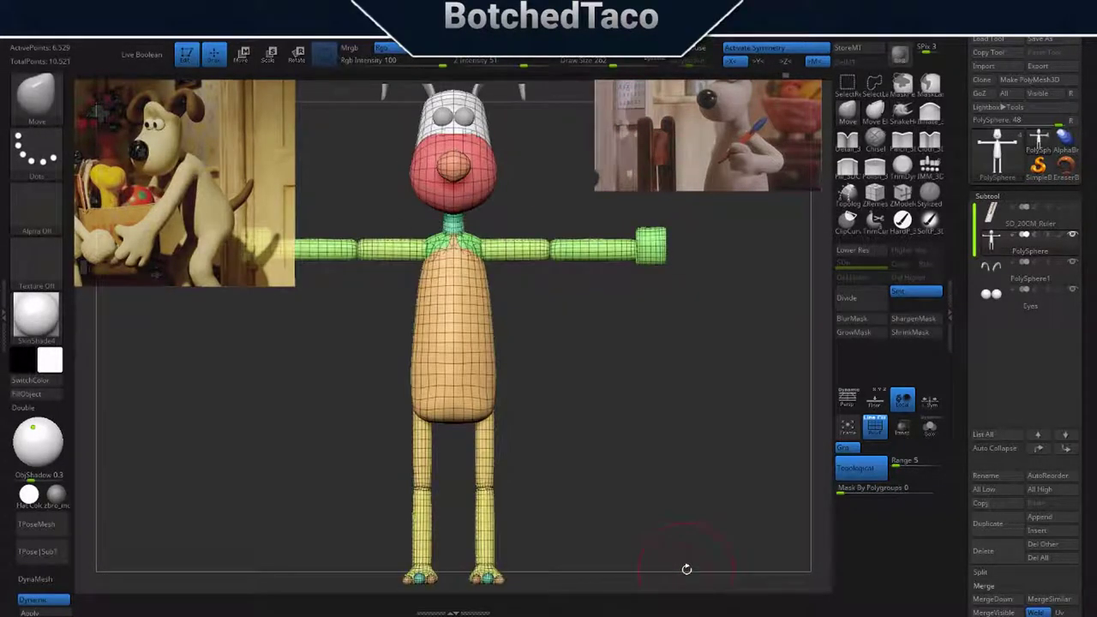
Mask all but the arm-end block and shape it into a mitten hand with Move brush and gizmo.
alt+drag(567, 332, 654, 478)
key(w)
ctrl+click(649, 362)
ctrl+click(747, 357)
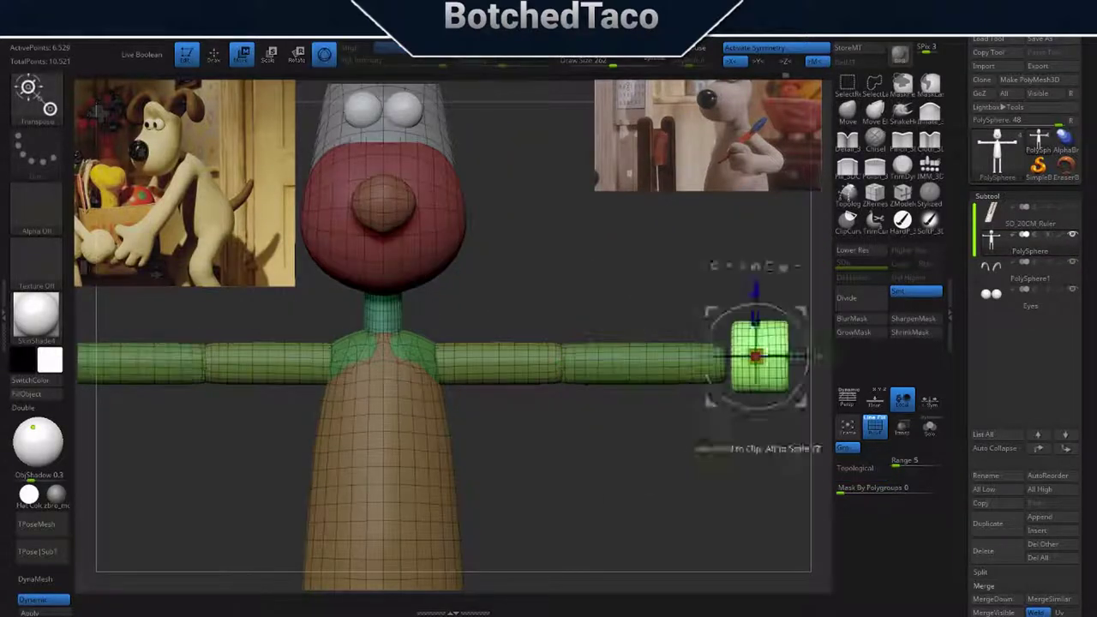
mouse_move(607, 447)
alt+mouse_down()
mouse_move(671, 399)
mouse_move(600, 428)
mouse_move(637, 372)
alt+mouse_up()
key(q)
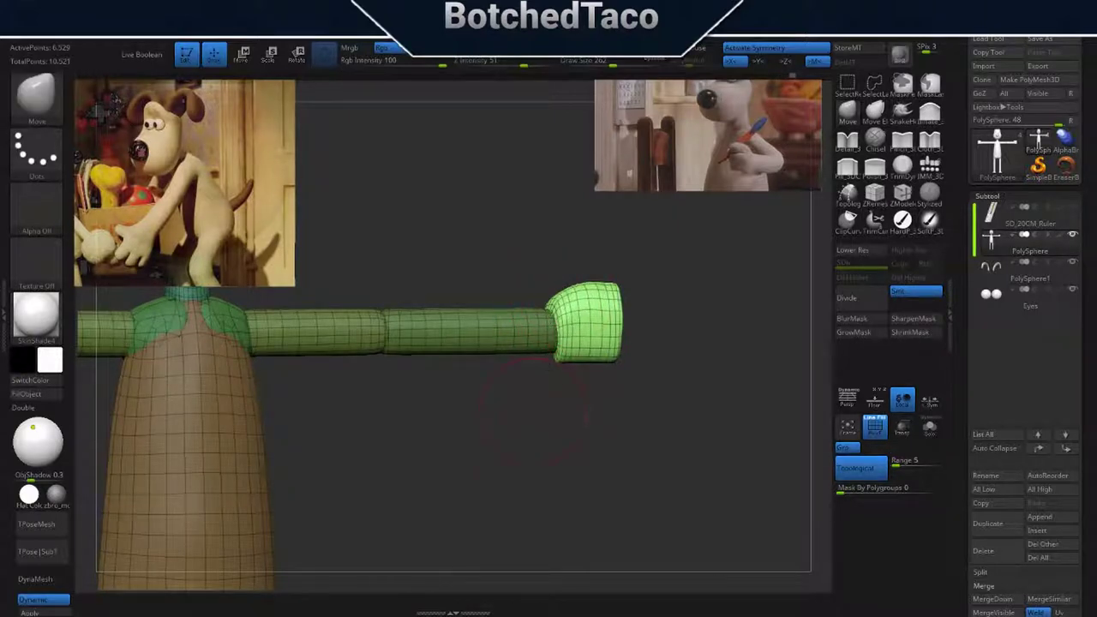
mouse_move(531, 412)
mouse_down()
mouse_move(526, 355)
mouse_move(589, 378)
mouse_move(585, 324)
mouse_move(608, 368)
mouse_move(674, 388)
mouse_move(699, 360)
mouse_up()
mouse_move(698, 400)
mouse_down()
mouse_move(651, 360)
mouse_move(635, 325)
mouse_move(648, 377)
mouse_move(565, 489)
mouse_up()
key(w)
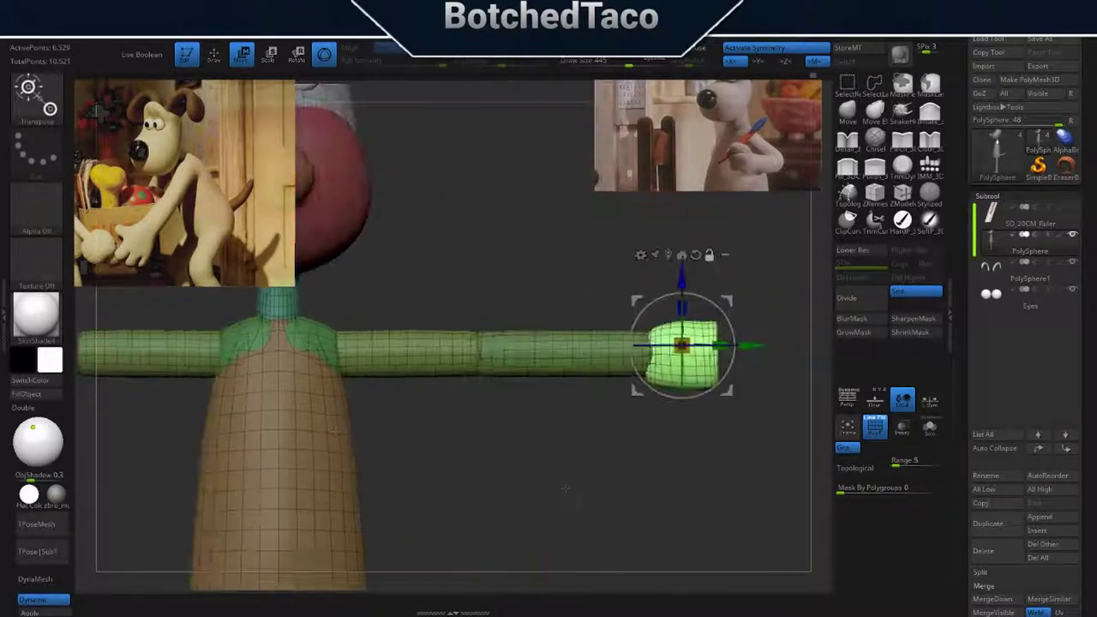
mouse_move(704, 367)
mouse_down()
mouse_move(783, 306)
mouse_move(782, 358)
mouse_up()
Insert a small QuadSphere with the IMM brush onto the figure near the arm.
key(q)
key(b)
key(i)
key(m)
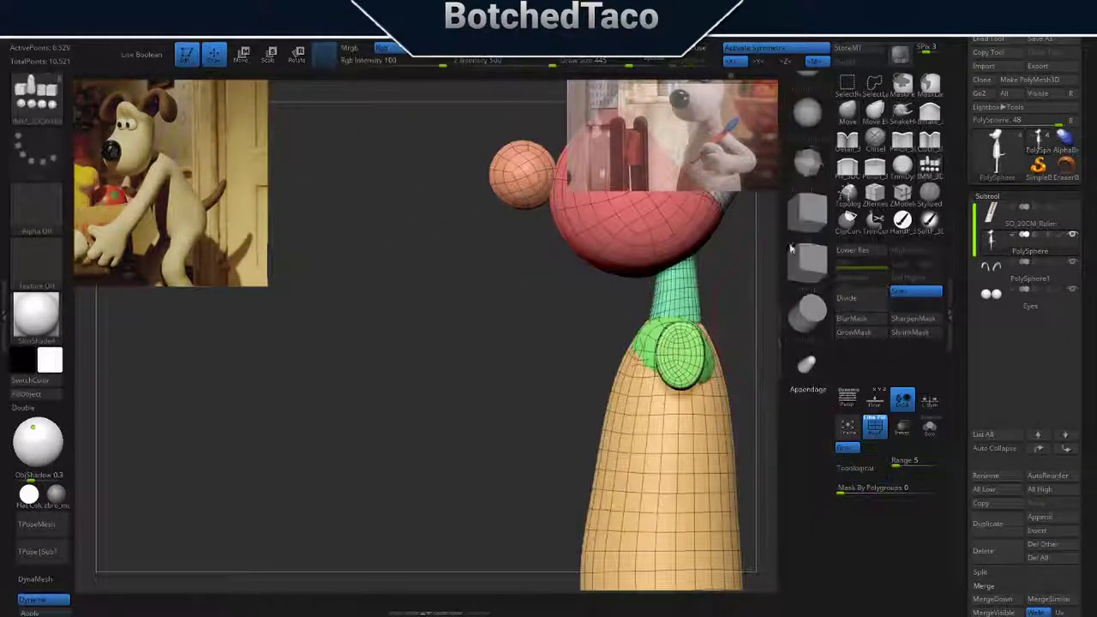
click(806, 191)
mouse_move(661, 367)
mouse_down()
mouse_move(480, 386)
mouse_move(515, 368)
mouse_move(514, 353)
mouse_move(579, 378)
mouse_up()
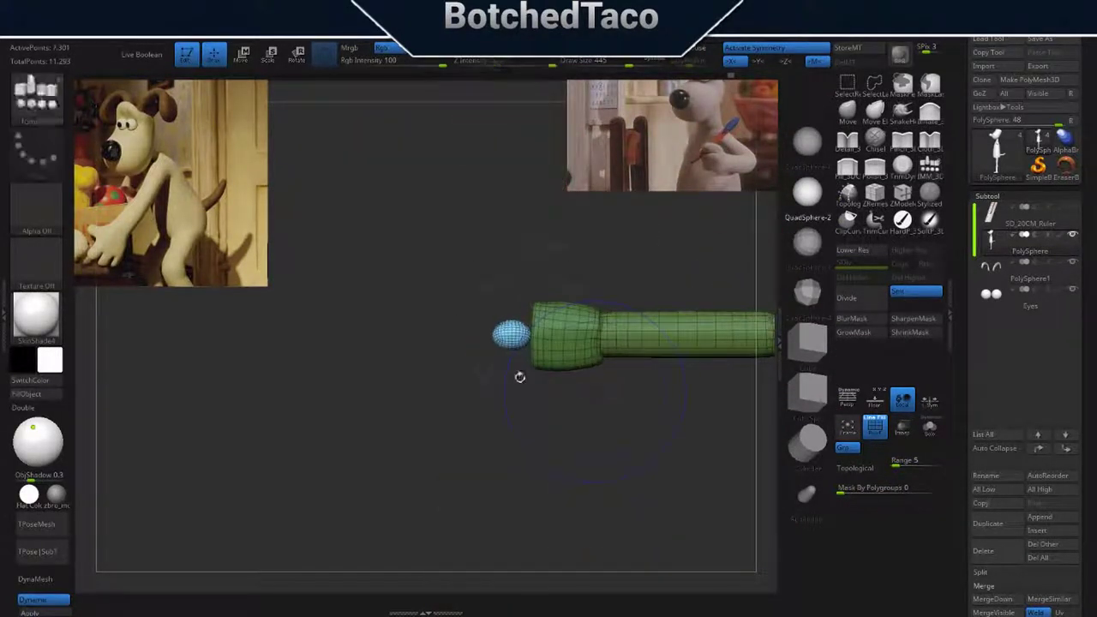
Move the new sphere out to the hand and rotate it in line with the arm.
key(w)
drag(520, 339, 525, 352)
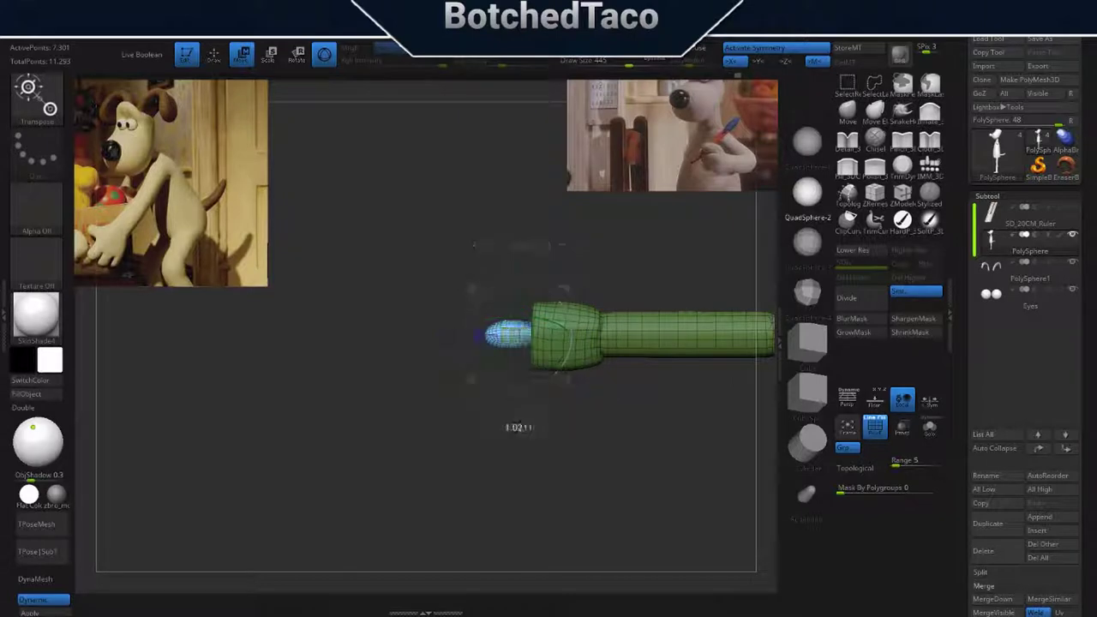
mouse_move(548, 480)
mouse_down()
mouse_move(515, 514)
mouse_move(549, 480)
mouse_move(545, 553)
mouse_up()
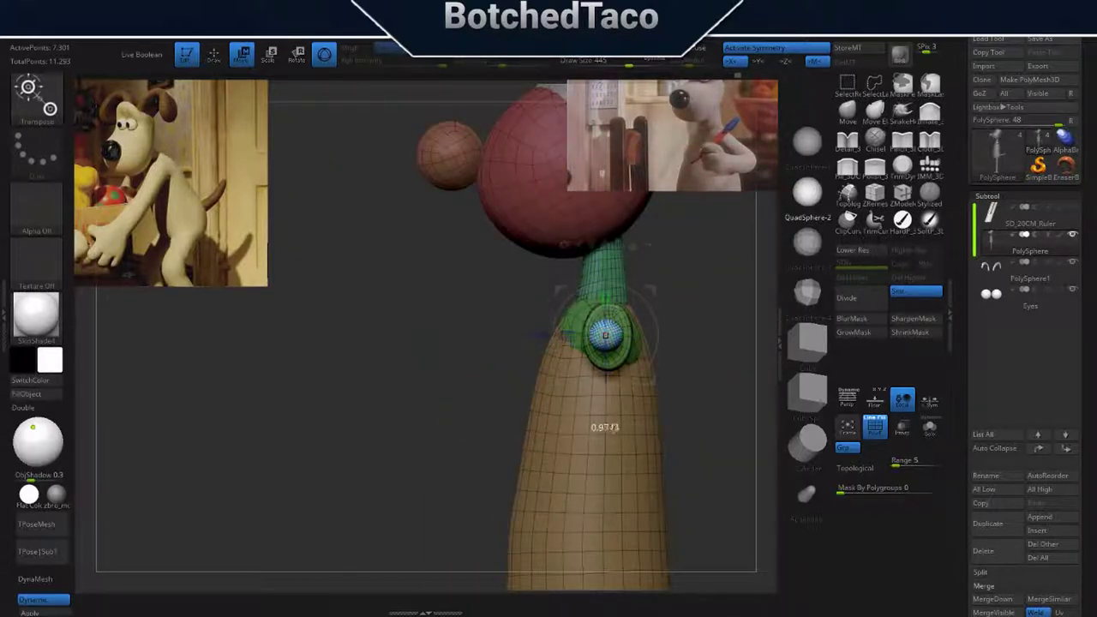
drag(651, 377, 652, 343)
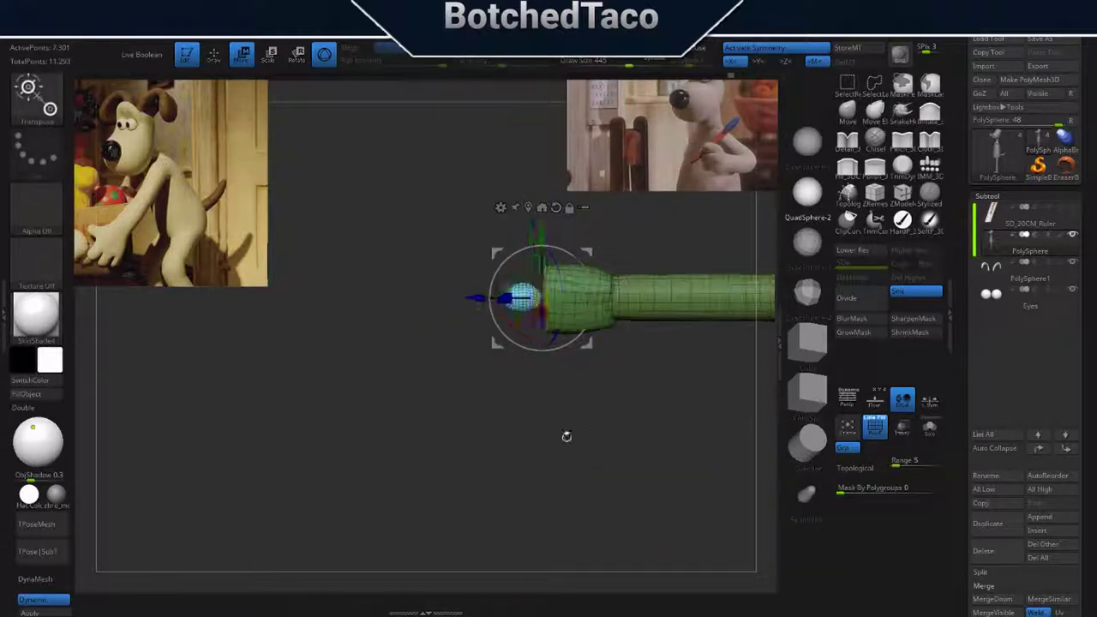
key(q)
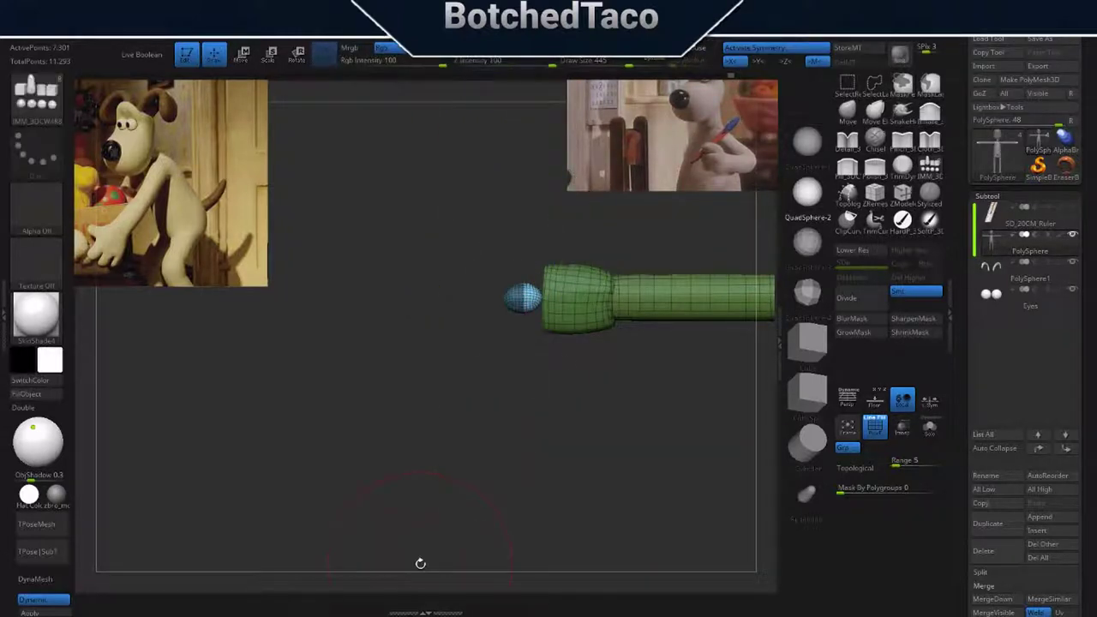
Mask so only the finger sphere is free to move, checking the arm from several angles.
key(w)
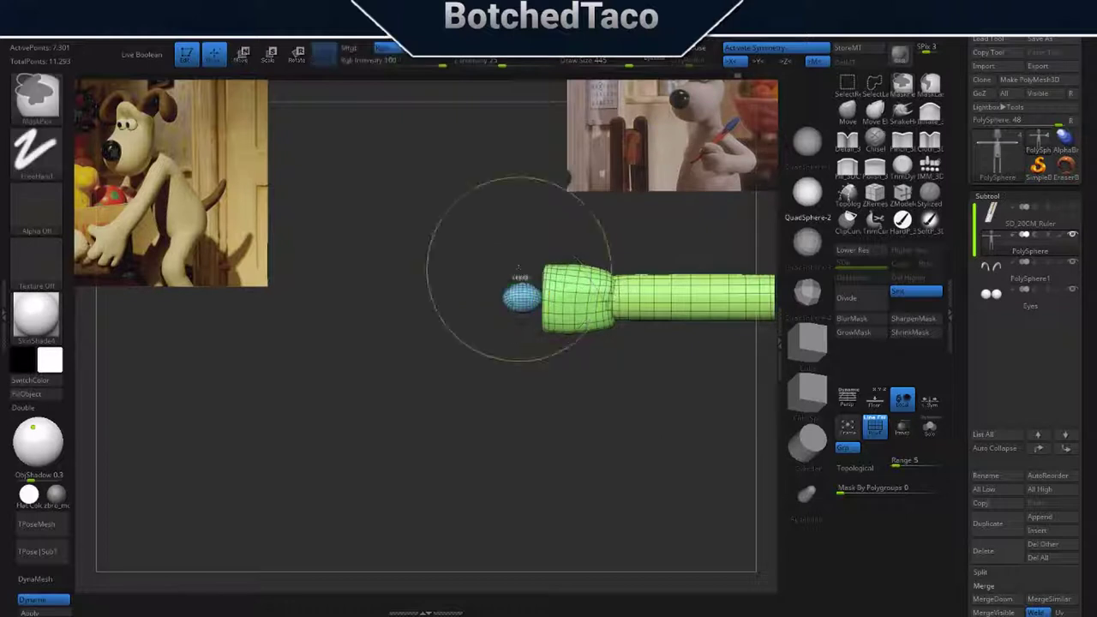
ctrl+click(483, 441)
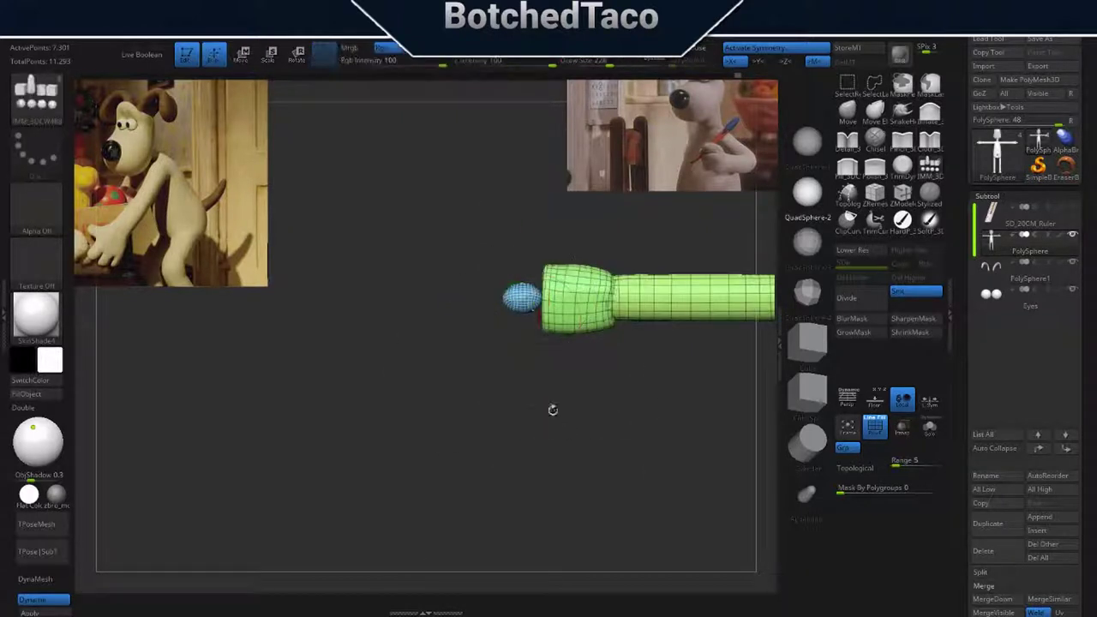
ctrl+click(510, 441)
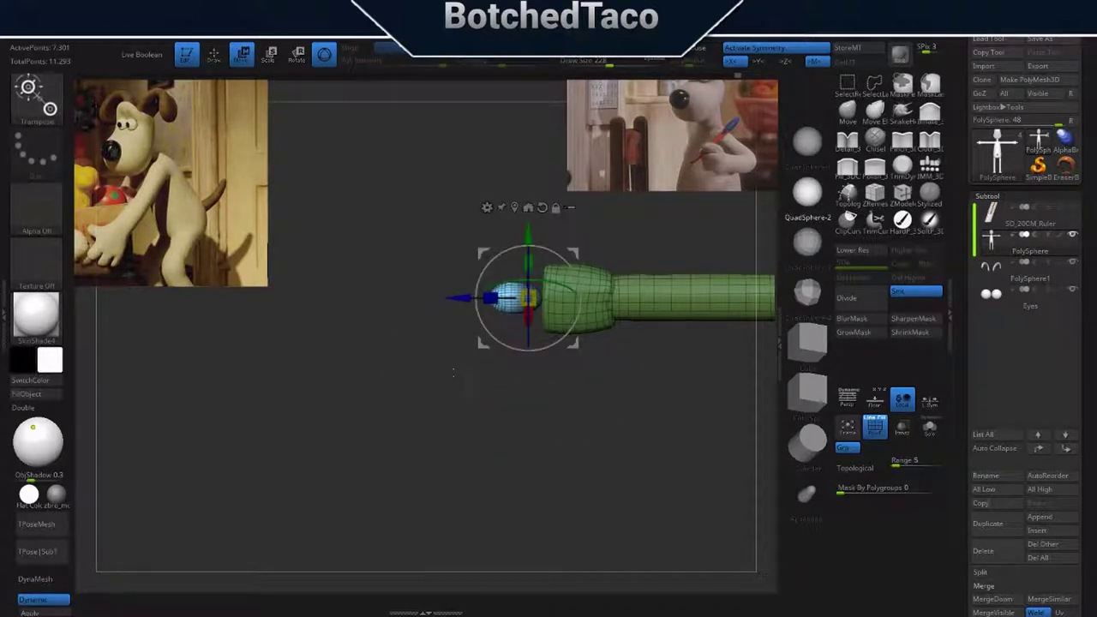
drag(493, 401, 472, 353)
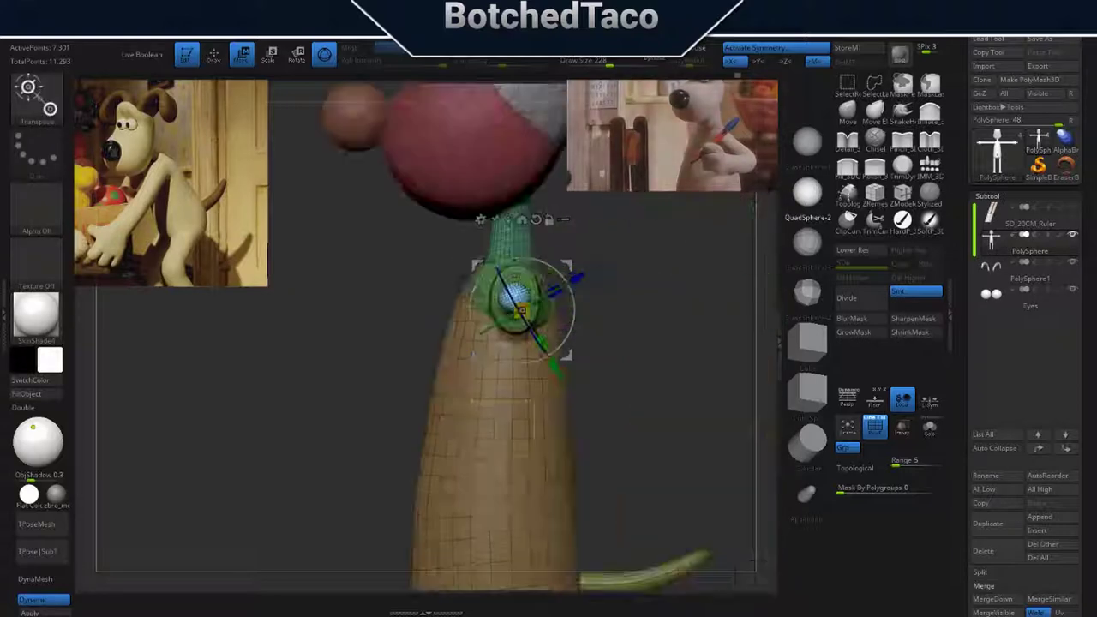
ctrl+click(514, 420)
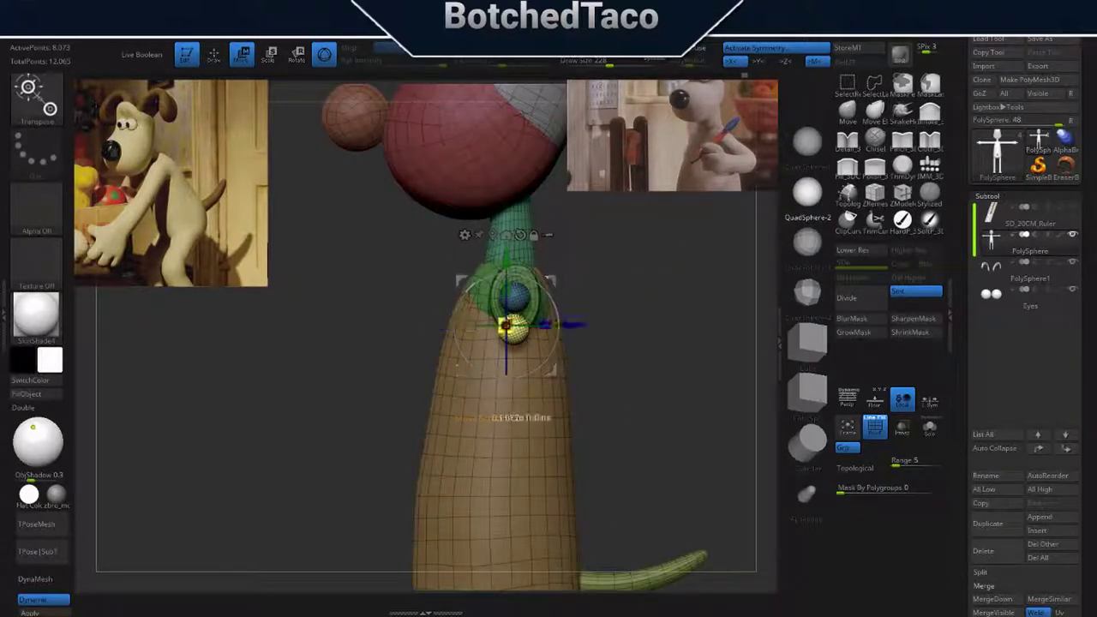
drag(617, 386, 600, 377)
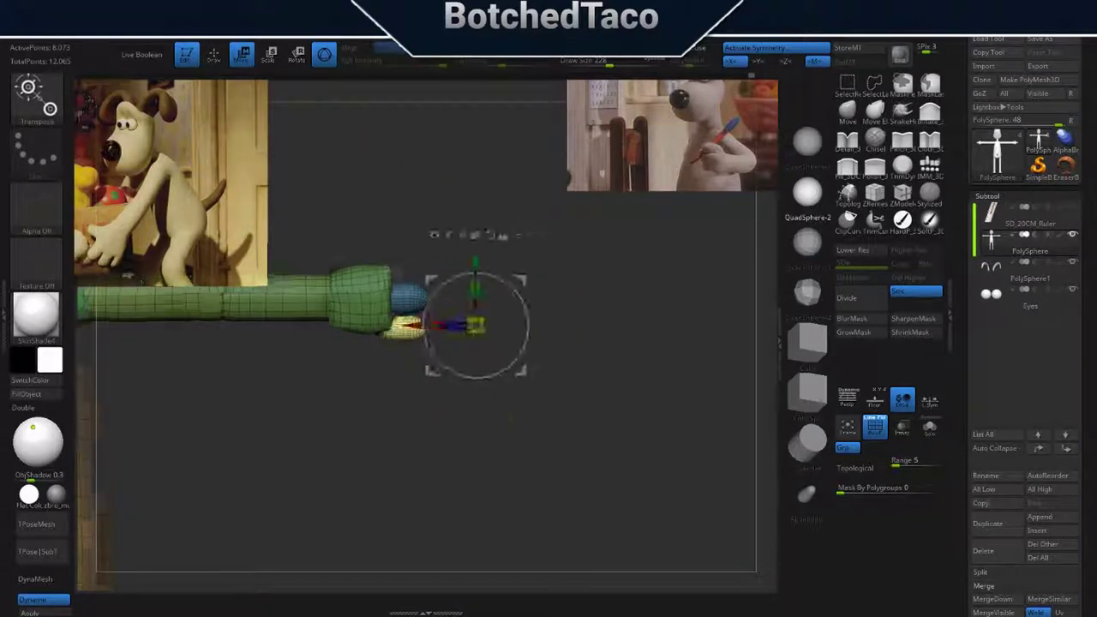
drag(555, 326, 533, 353)
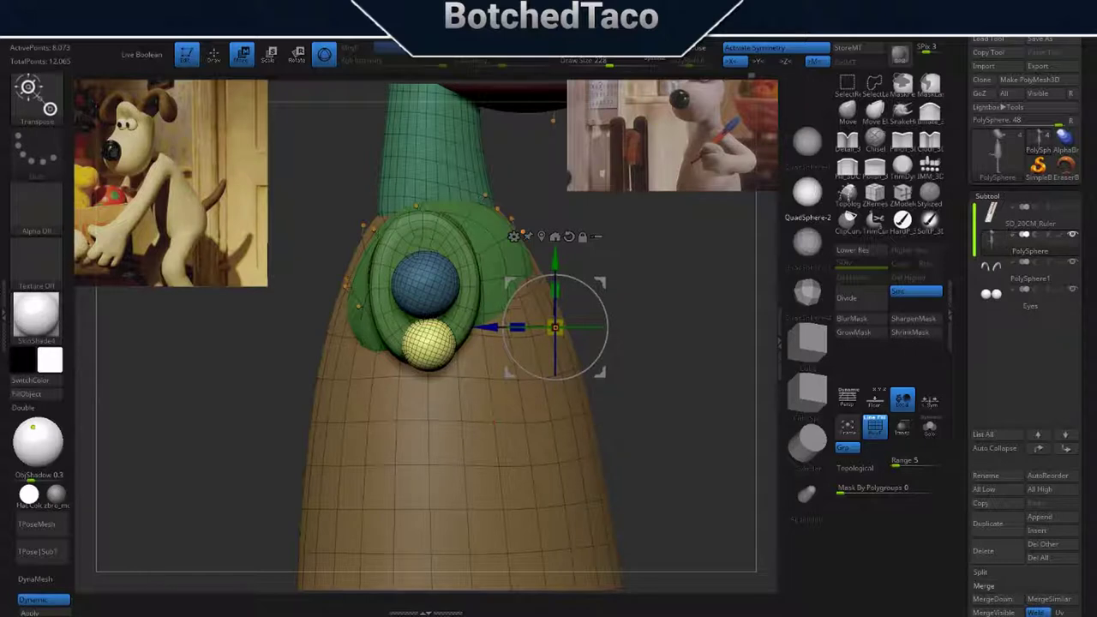
Move the yellow finger sphere above the blue one, then save the model.
alt+click(424, 279)
alt+click(427, 343)
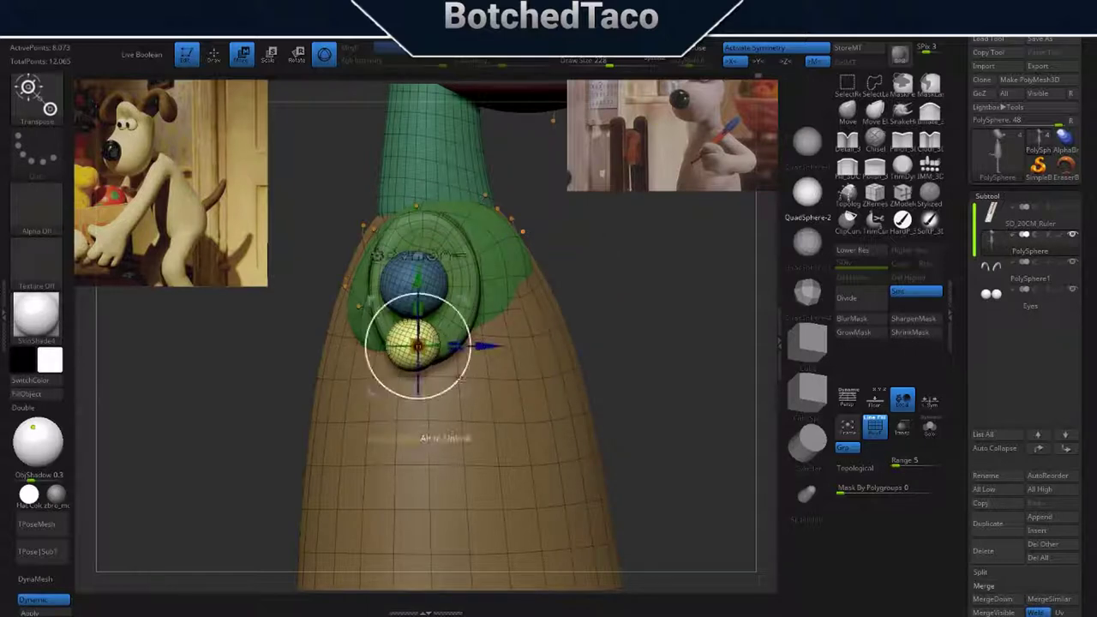
drag(418, 350, 416, 225)
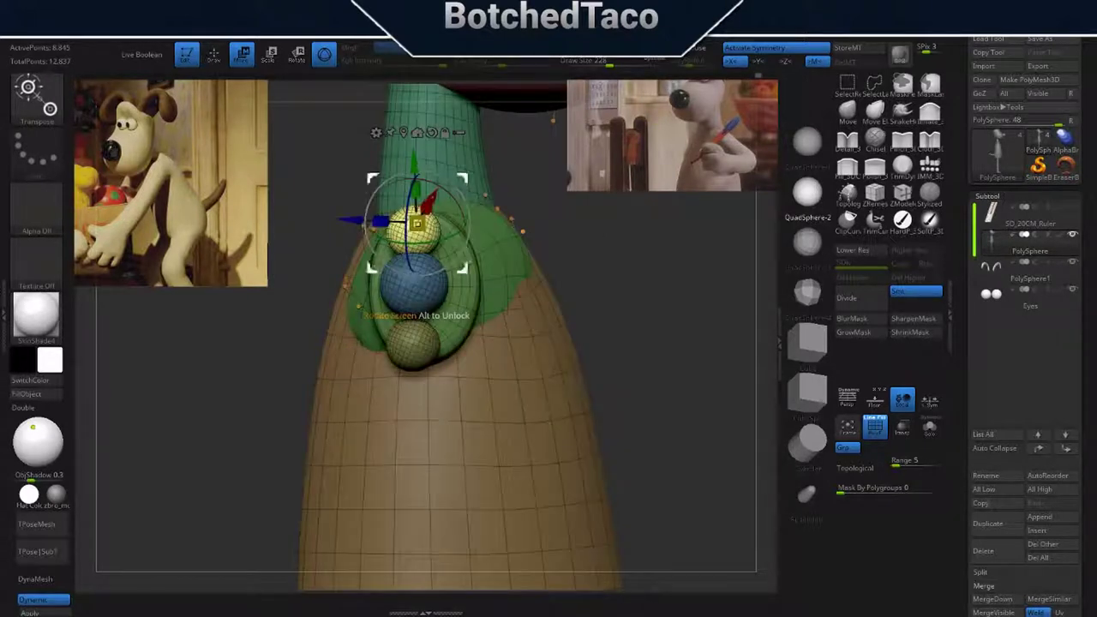
drag(558, 462, 628, 472)
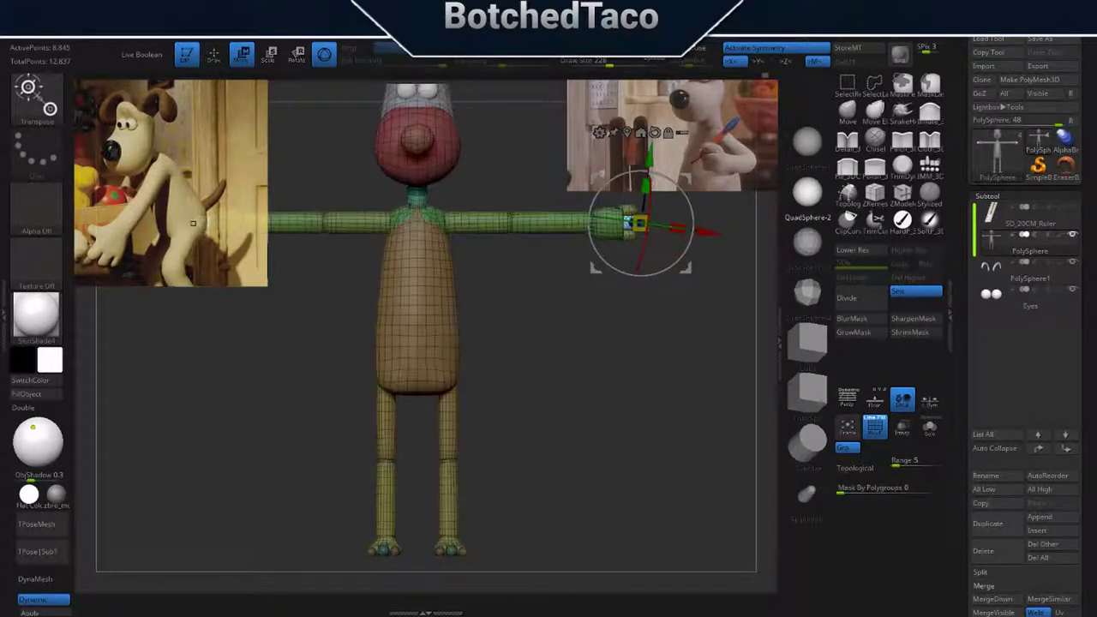
key(ctrl+s)
key(Return)
Nudge the finger sphere slightly into place at the end of the hand.
key(q)
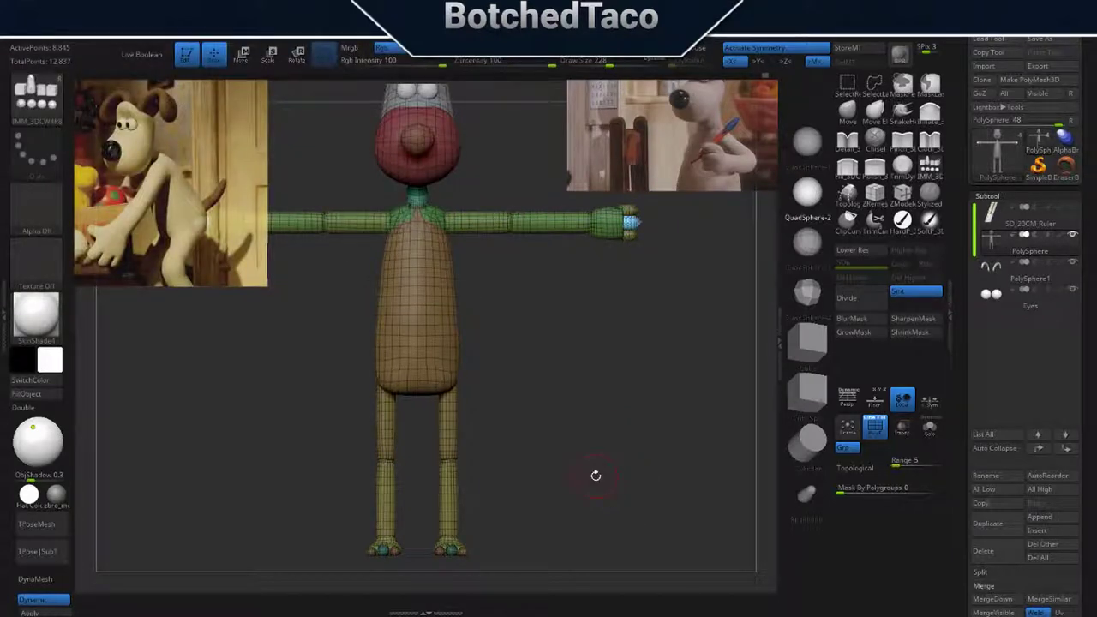
scroll(595, 476, up, 5)
key(w)
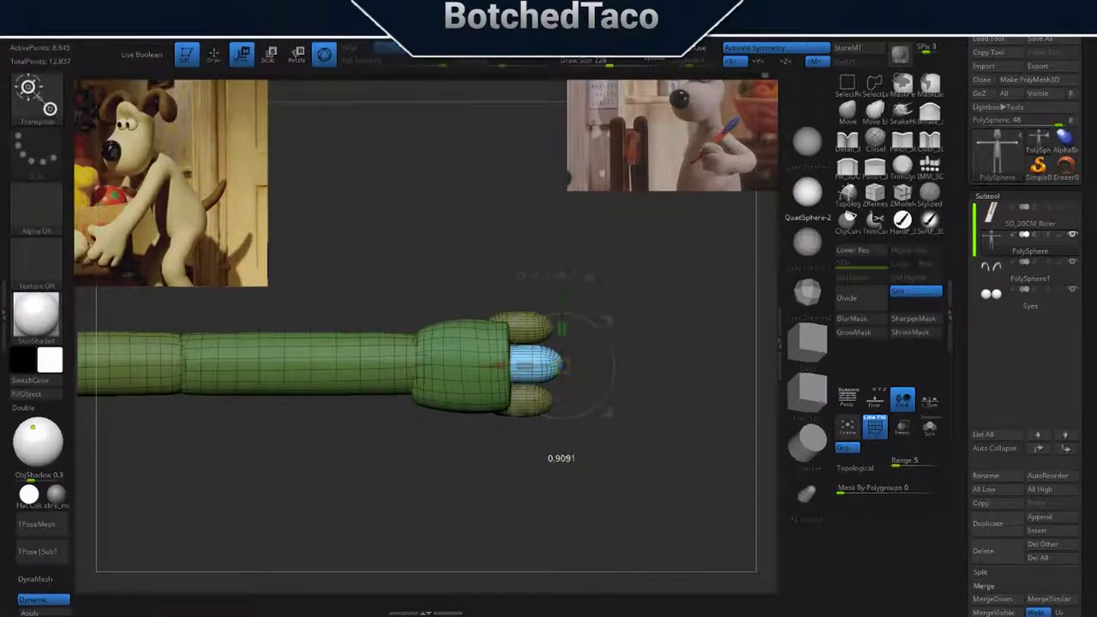
mouse_move(562, 299)
mouse_down()
mouse_move(568, 418)
mouse_move(547, 504)
mouse_up()
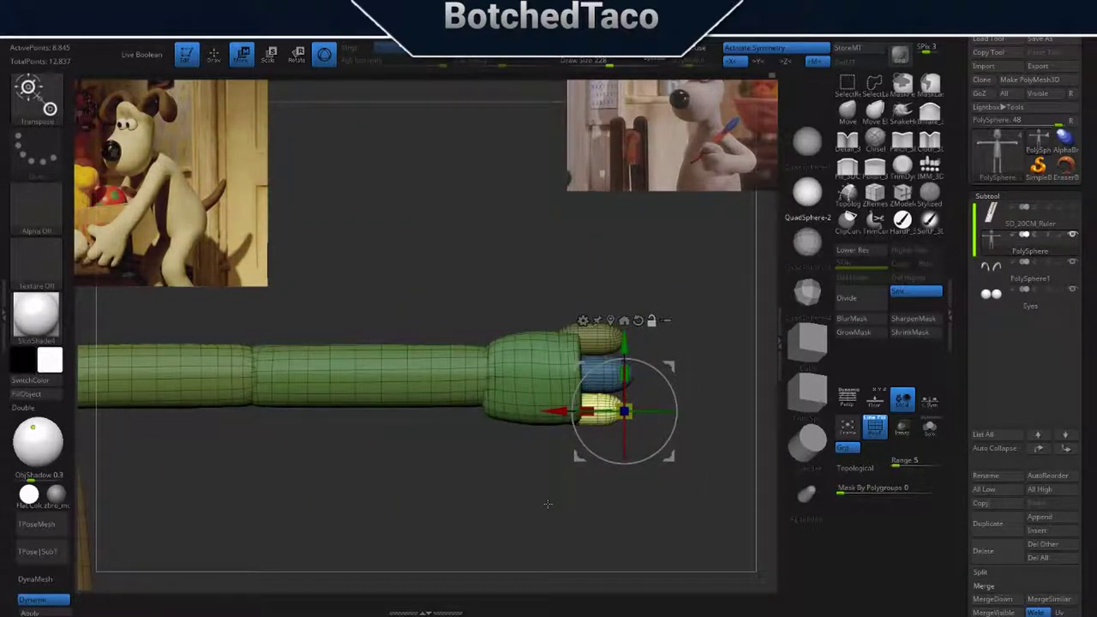
Mask the arm and body so only the hand is free to edit.
key(q)
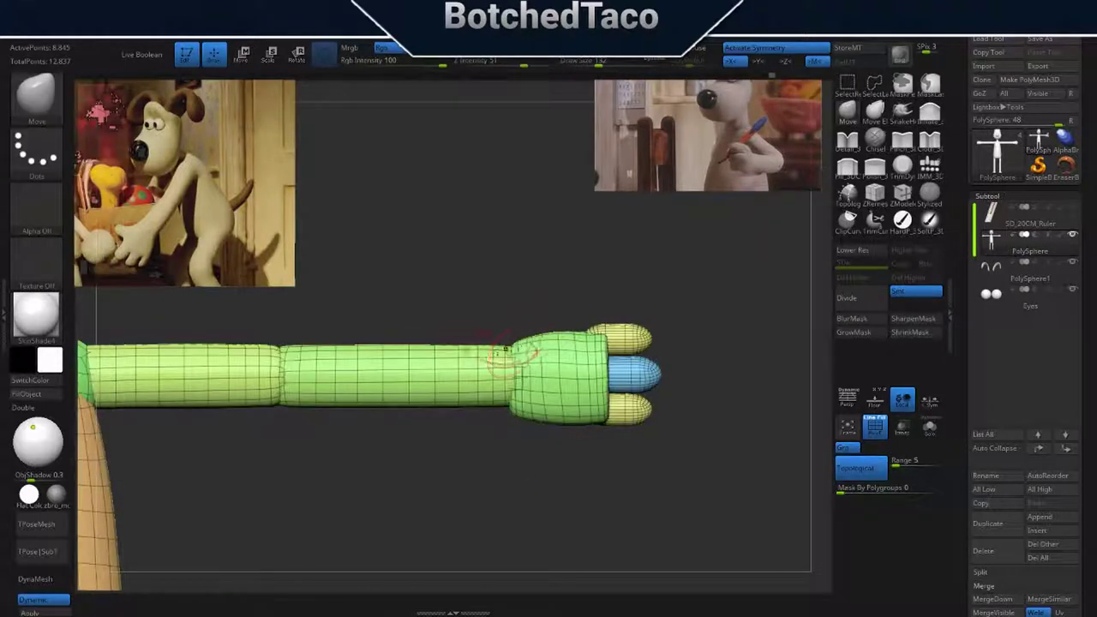
drag(489, 367, 534, 455)
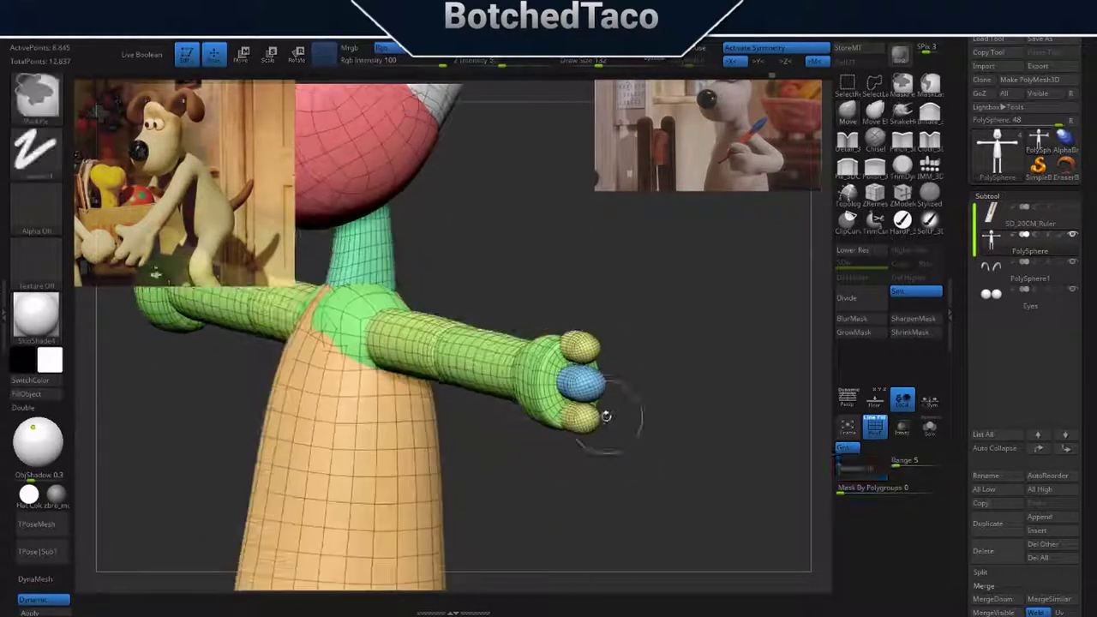
ctrl+click(600, 416)
mouse_move(617, 445)
mouse_down()
mouse_move(728, 355)
mouse_move(733, 419)
mouse_up()
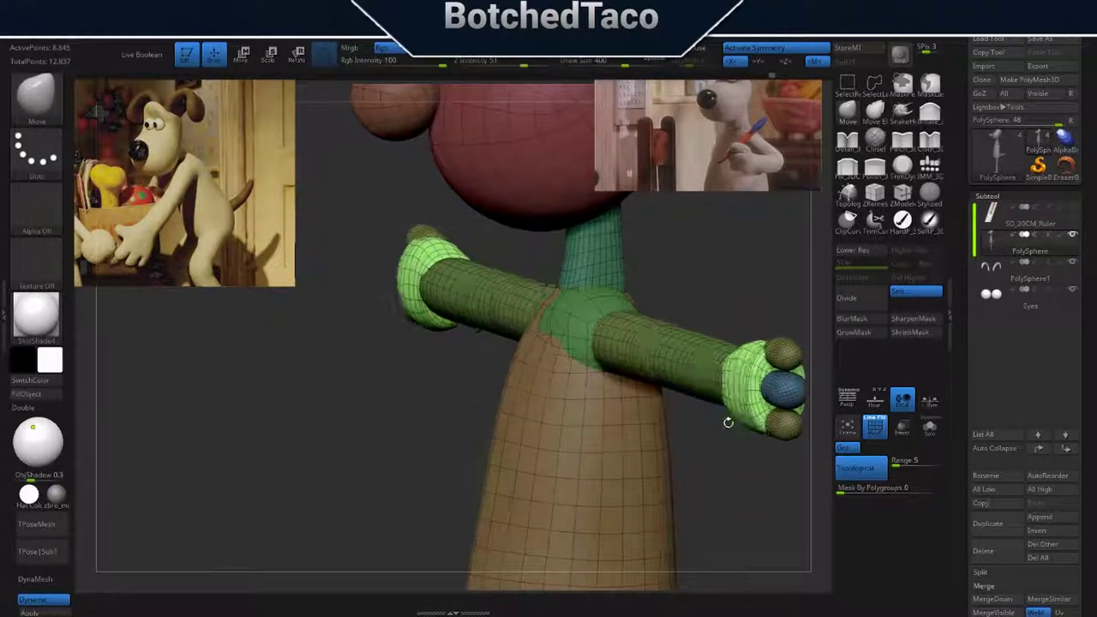
drag(614, 340, 647, 354)
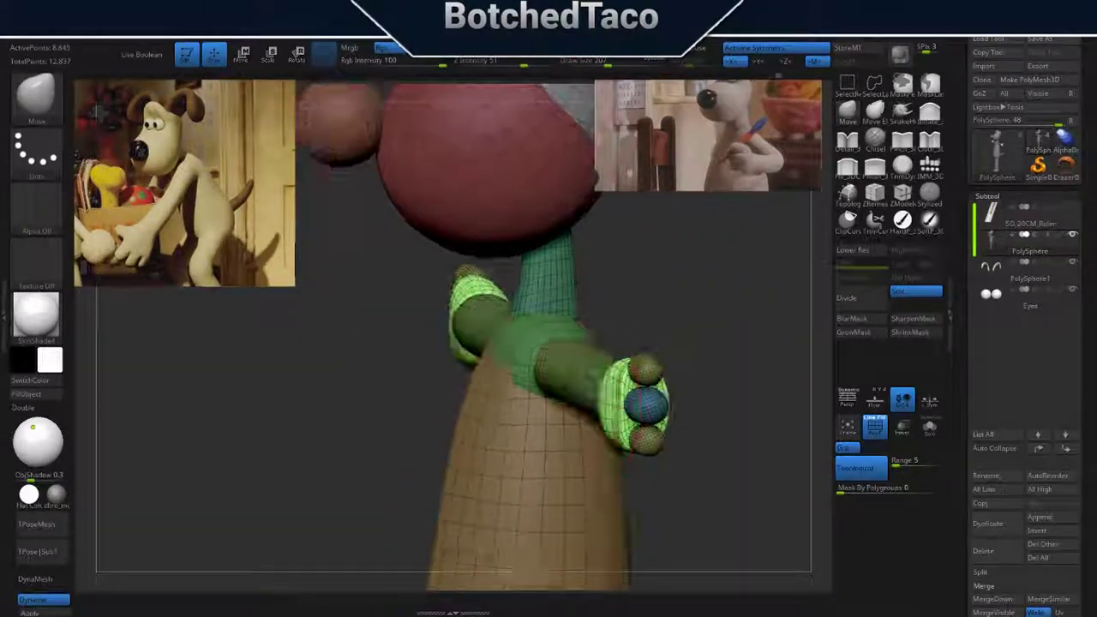
drag(644, 457, 758, 311)
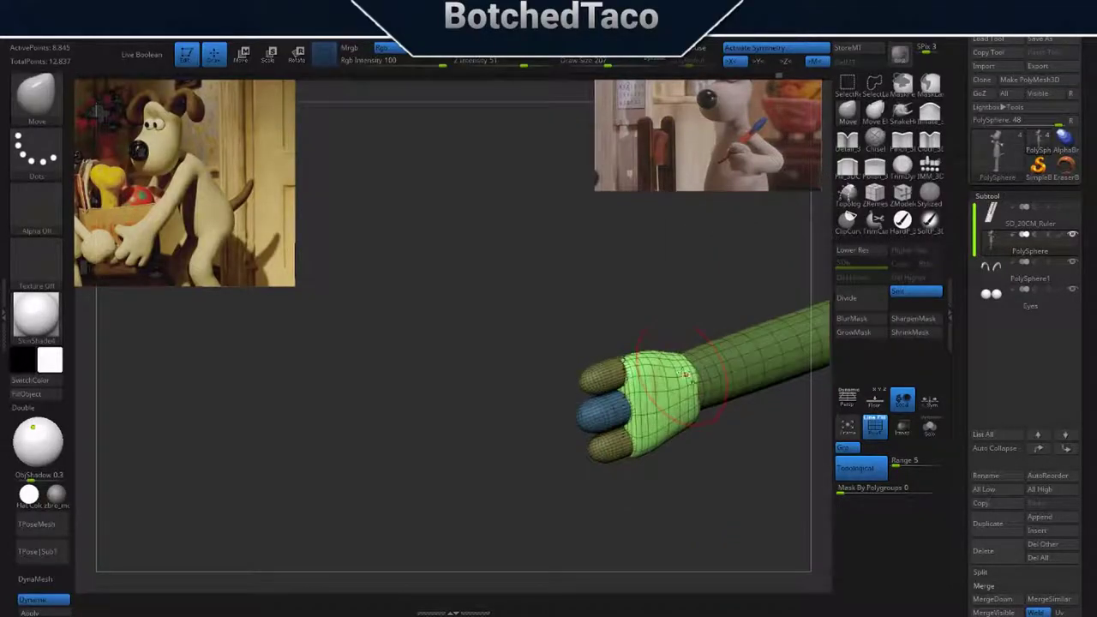
Flare the mitten over the finger bases, then copy a finger above the hand as a thumb.
mouse_move(739, 449)
mouse_down()
mouse_move(557, 476)
mouse_move(590, 403)
mouse_move(480, 403)
mouse_move(647, 347)
mouse_move(564, 443)
mouse_move(543, 427)
mouse_up()
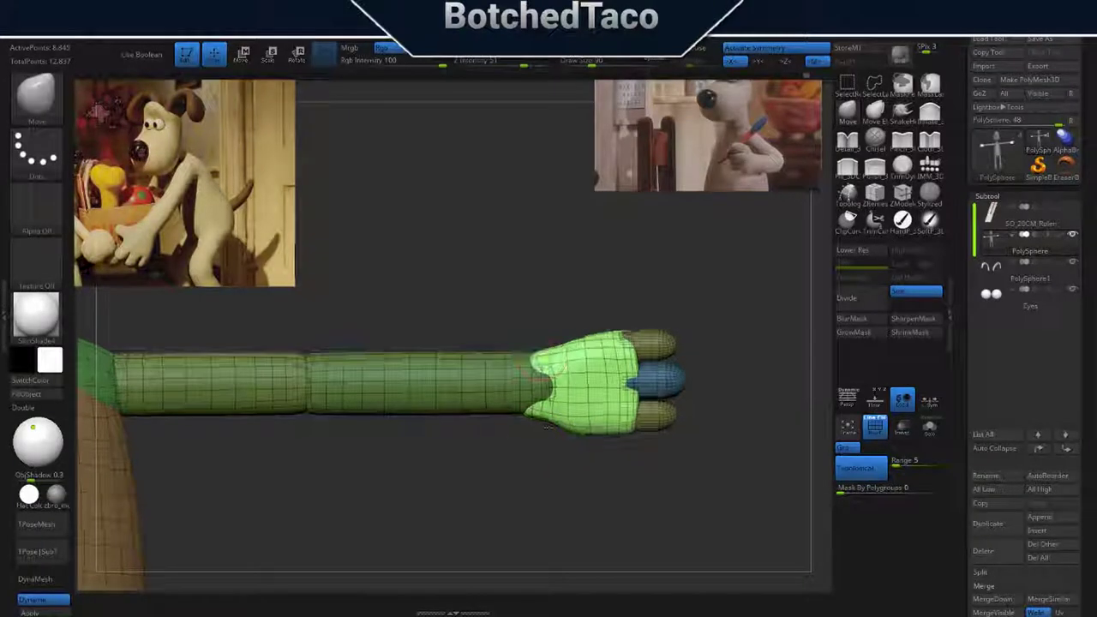
drag(587, 484, 634, 467)
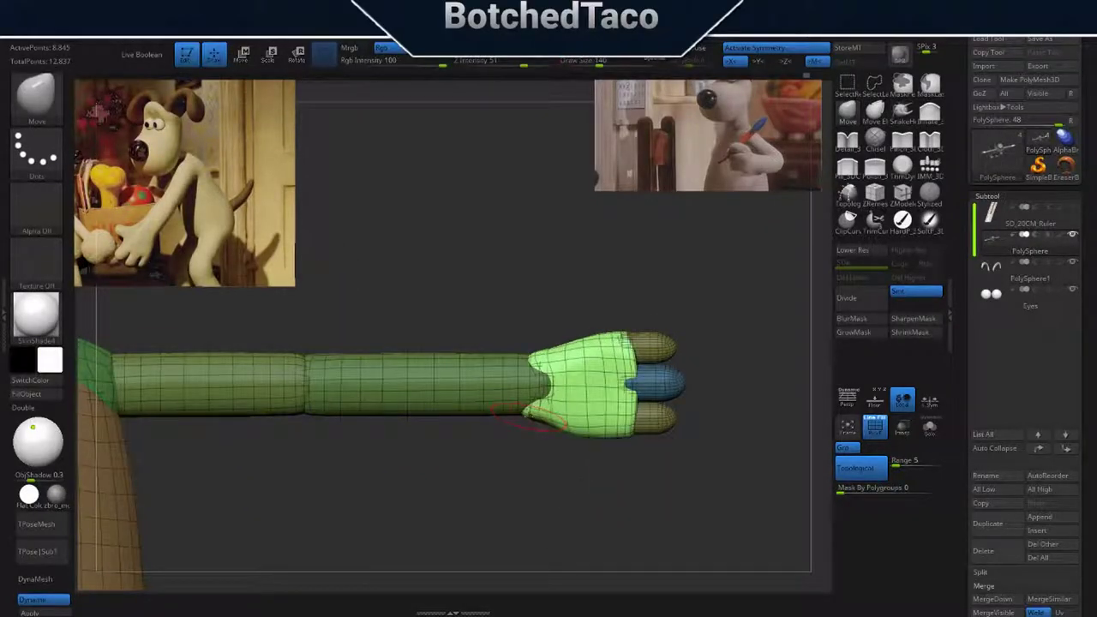
mouse_move(528, 417)
mouse_down()
mouse_move(600, 332)
mouse_move(667, 506)
mouse_up()
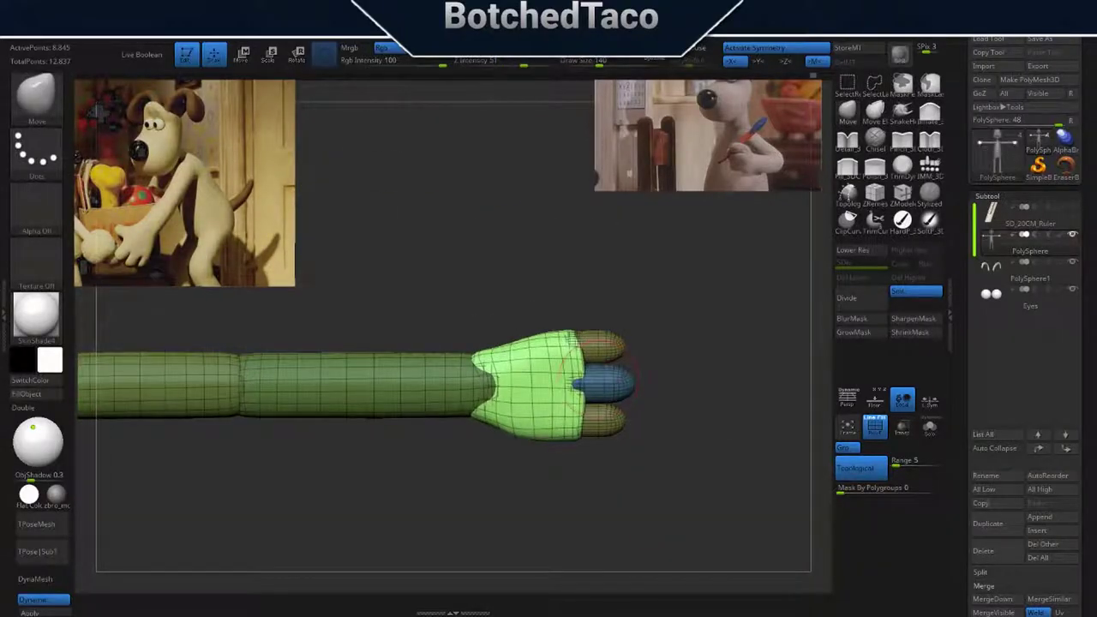
key(w)
ctrl+drag(612, 382, 524, 278)
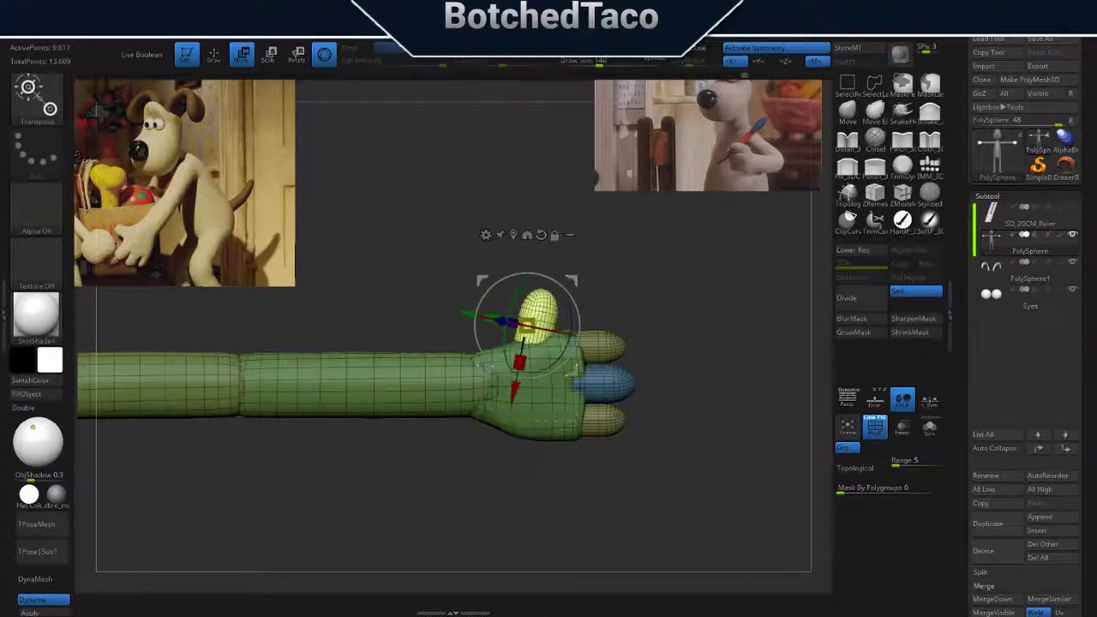
Tilt the copied finger upward above the hand and inspect it from around the hand.
drag(518, 324, 507, 314)
drag(649, 341, 146, 583)
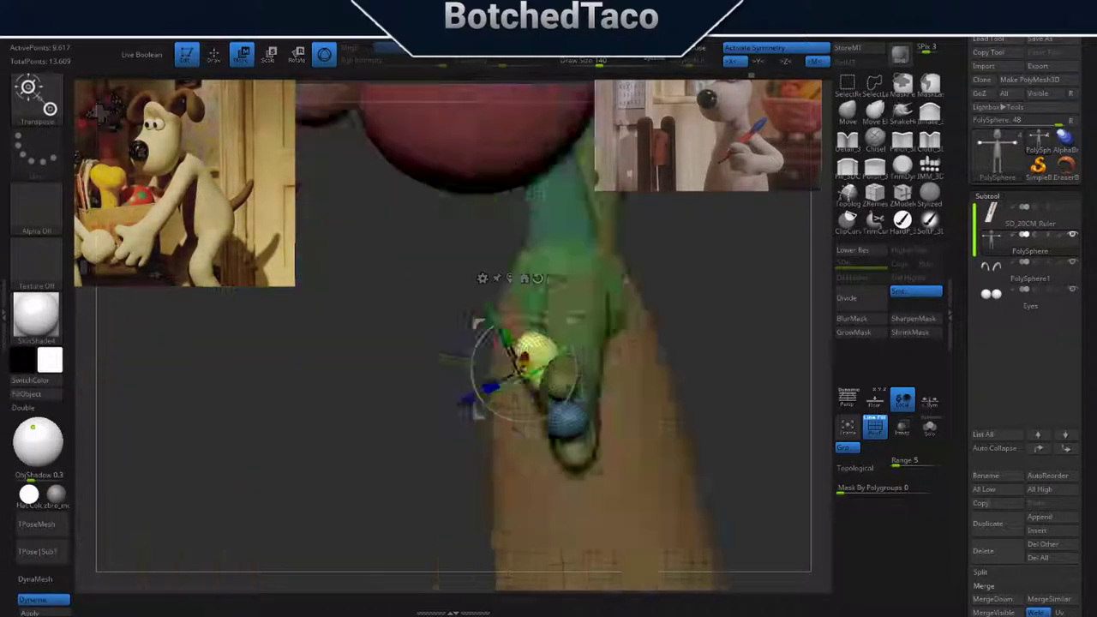
drag(499, 192, 565, 264)
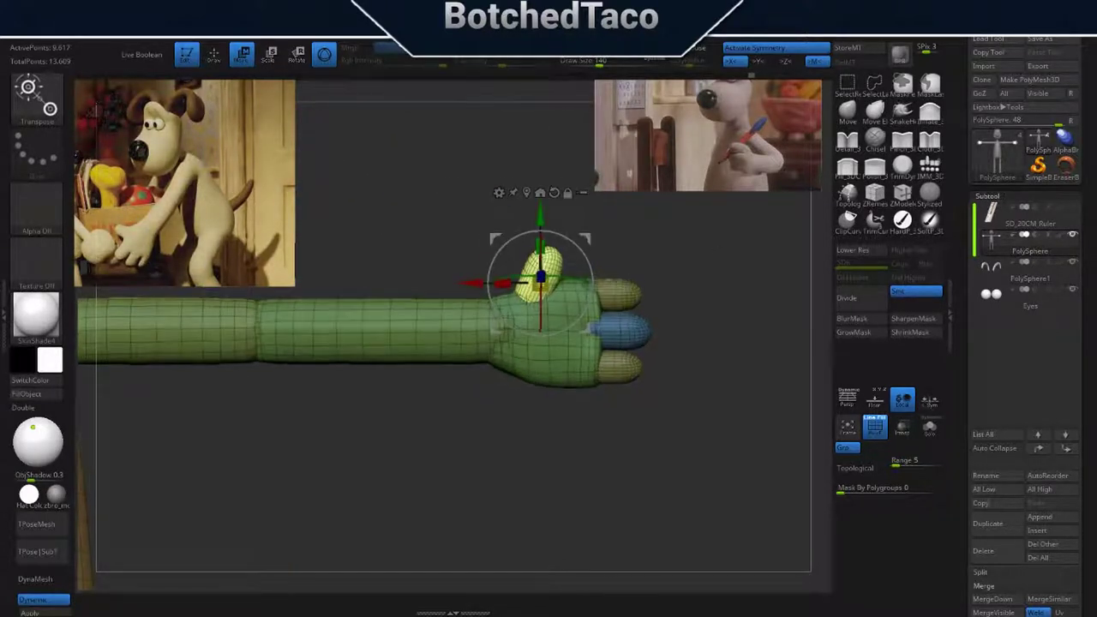
key(q)
key(b)
key(m)
key(v)
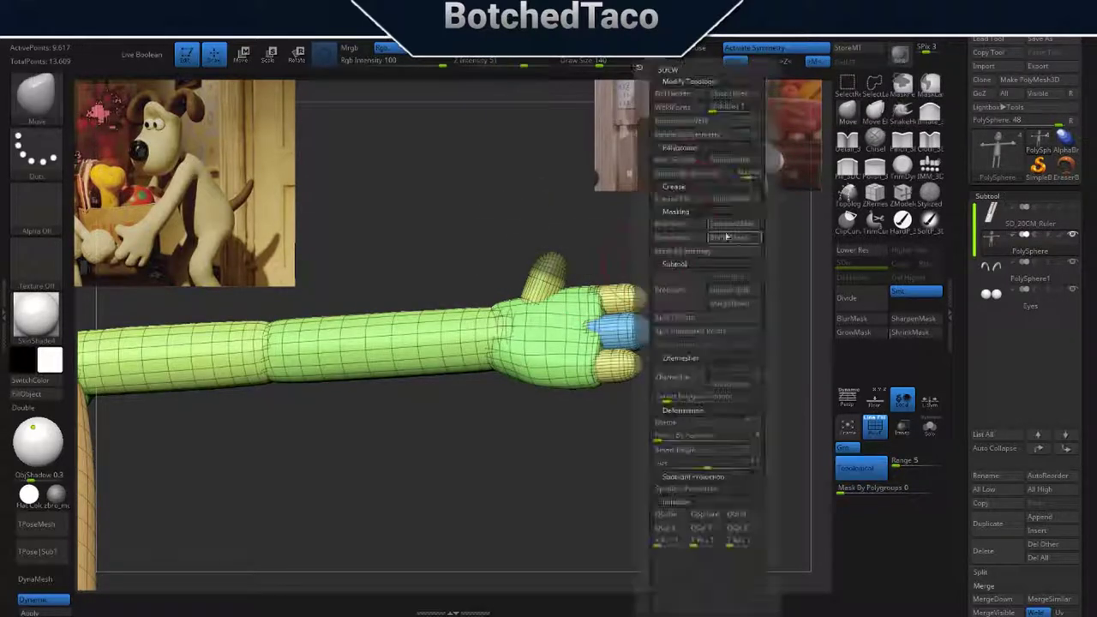
Rotate the thumb into its angle on the mitten, then view the whole figure.
key(w)
key(r)
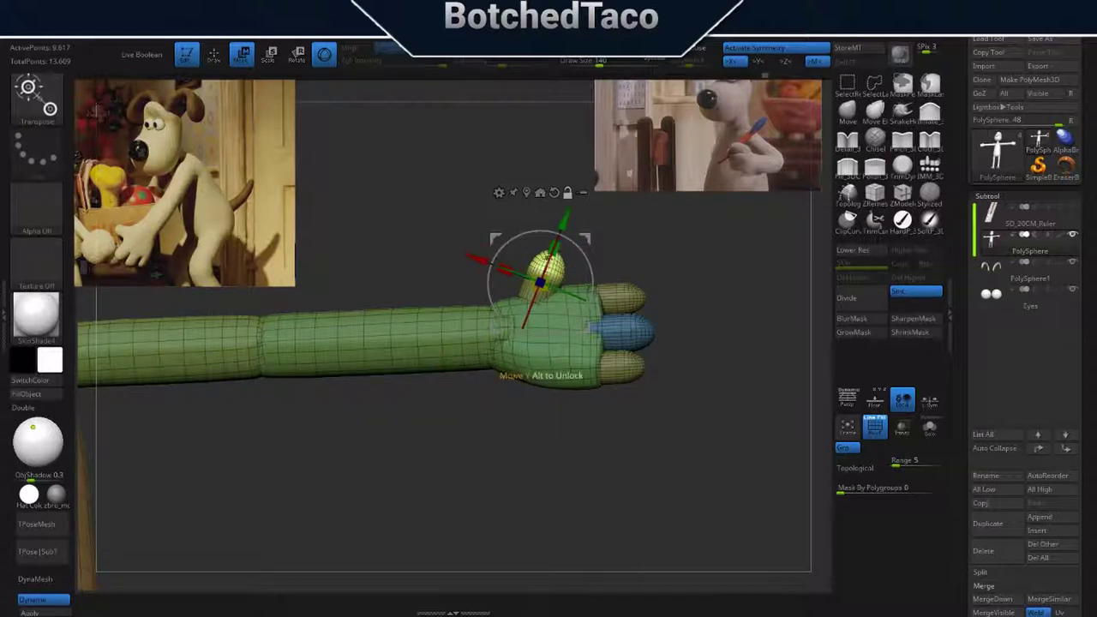
key(q)
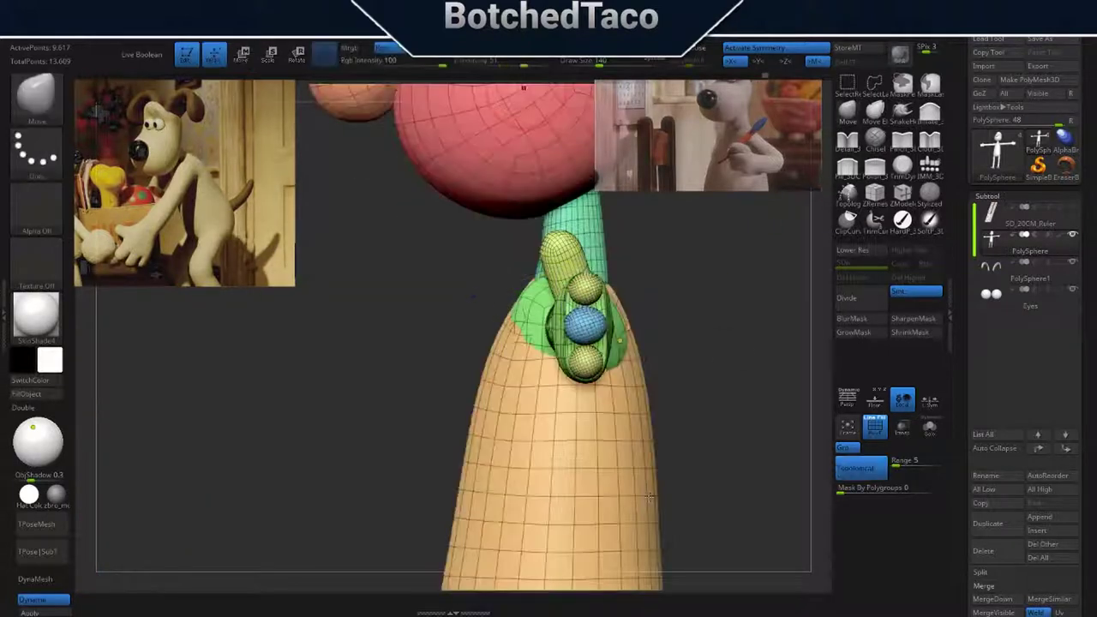
drag(717, 402, 676, 434)
drag(641, 486, 641, 487)
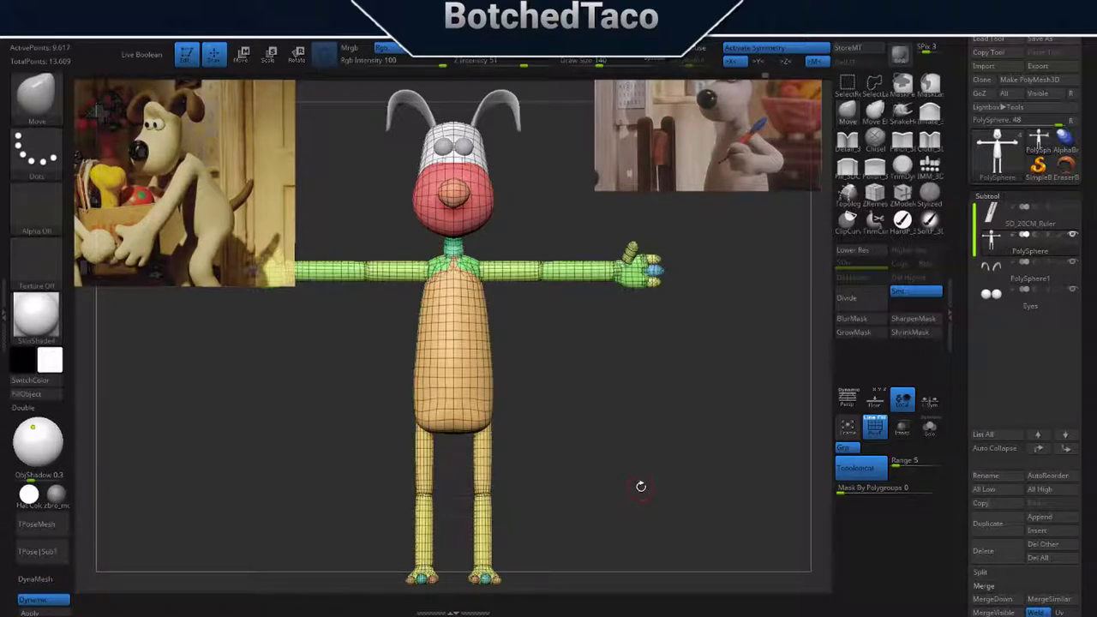
Thicken the bent ears with the Inflate brush, with Polyframe hidden.
key(shift+f)
scroll(701, 502, up, 5)
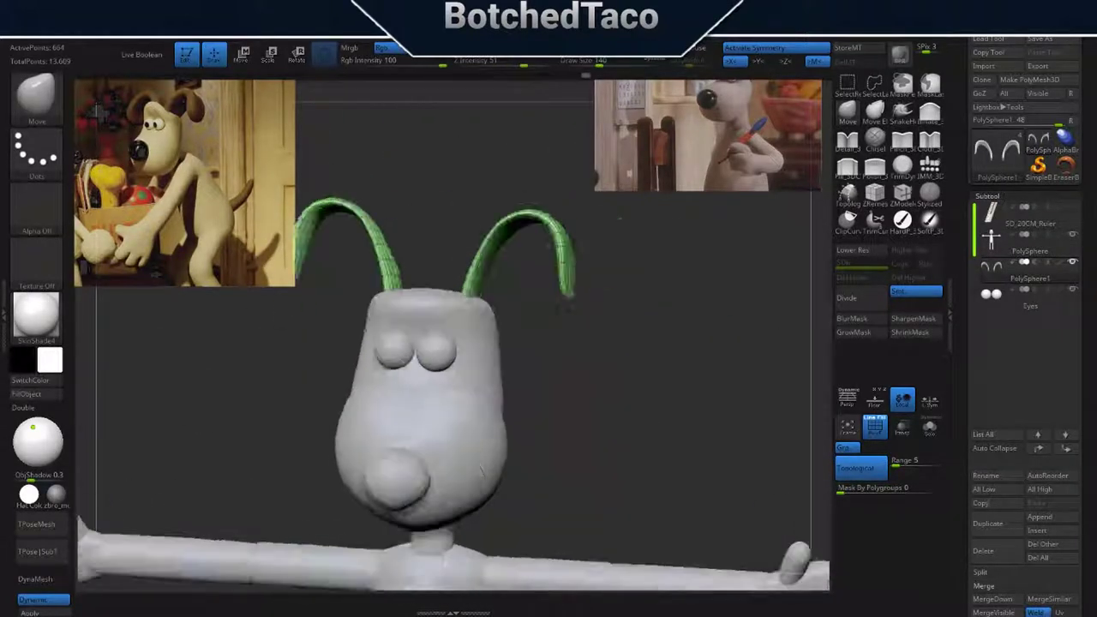
key(b)
key(i)
key(n)
drag(531, 159, 444, 337)
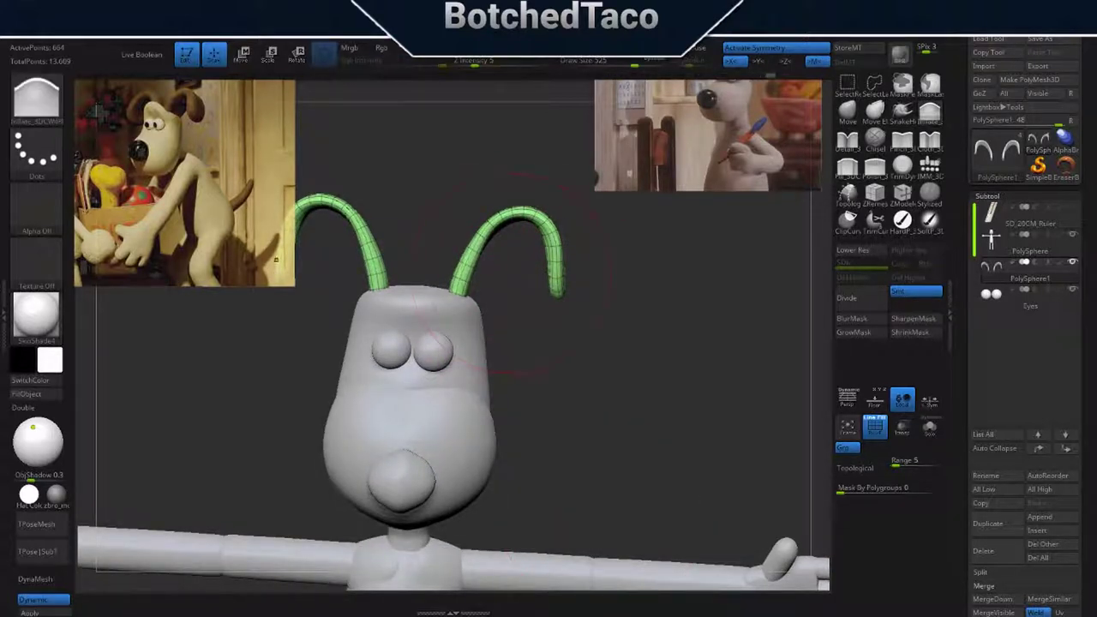
key(f)
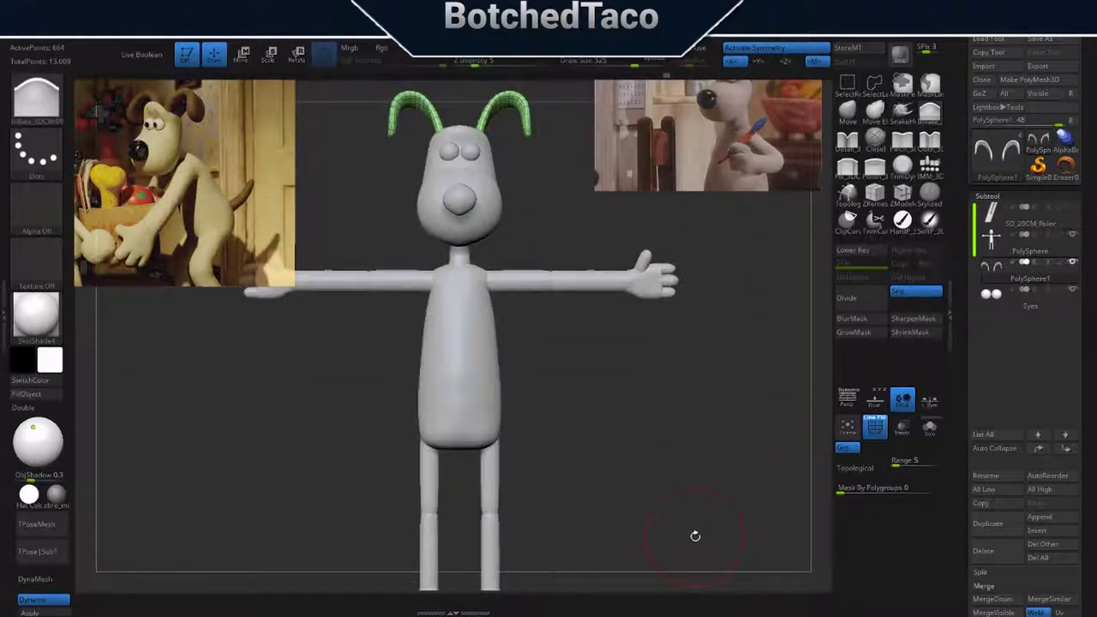
Turn Polyframe back on and mask everything except the nose for moving.
key(shift+f)
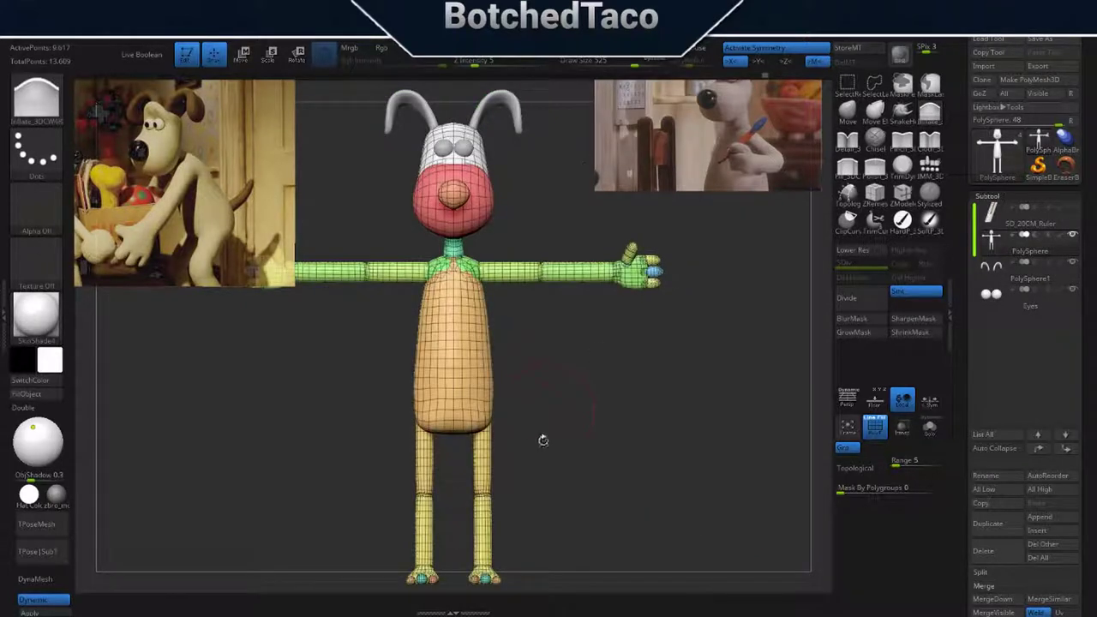
click(930, 165)
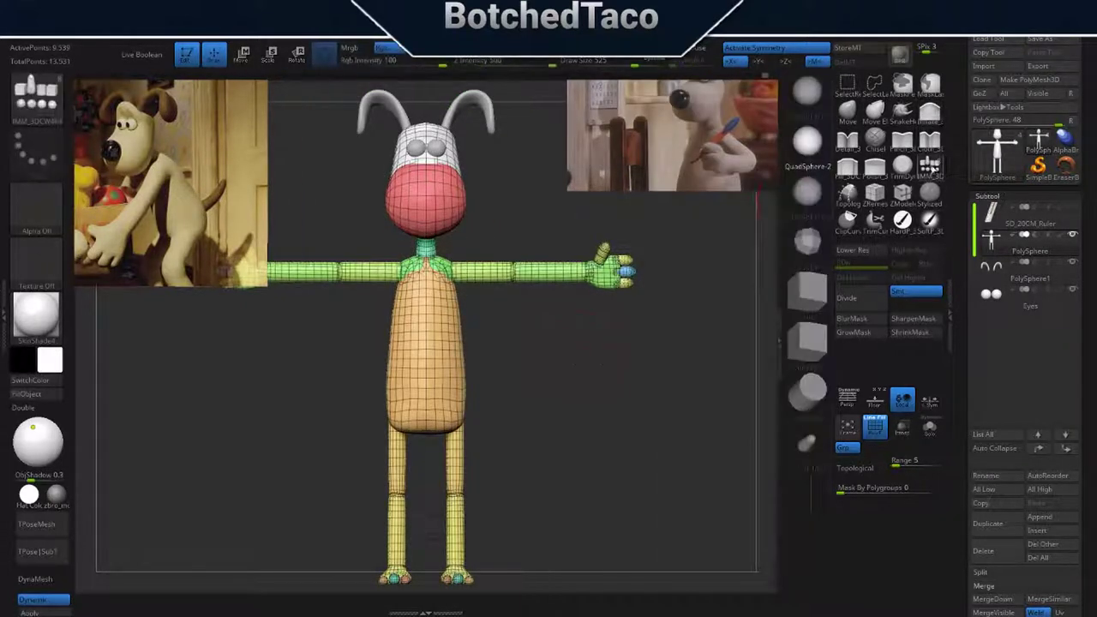
key(w)
drag(626, 333, 514, 343)
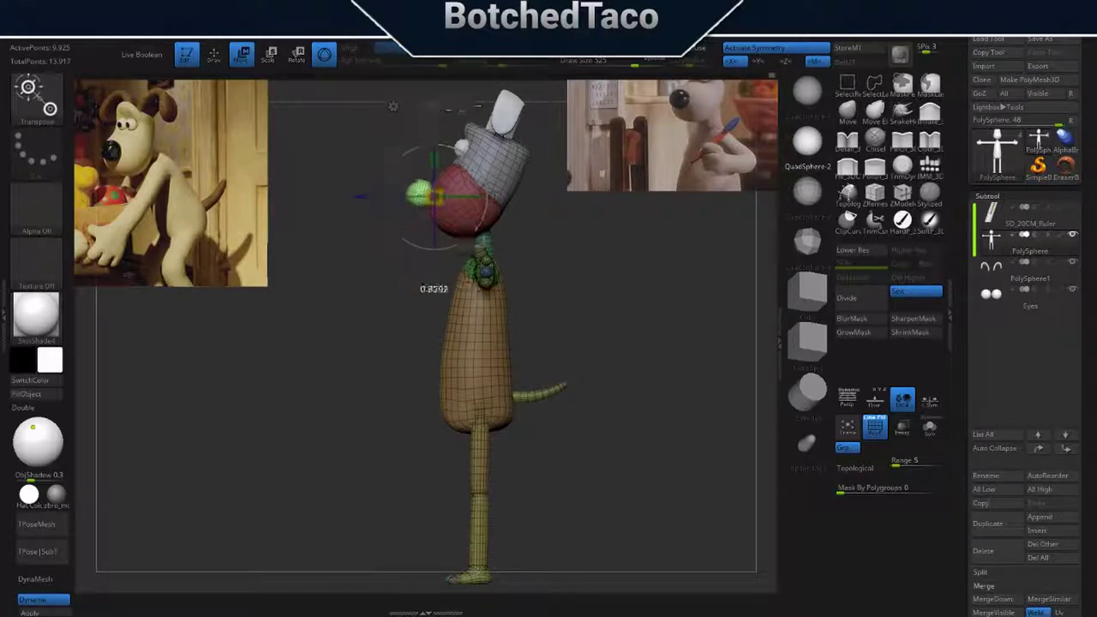
Clear the mask and turn to a straight front view, toggling the wireframe off and on.
key(q)
ctrl+click(783, 299)
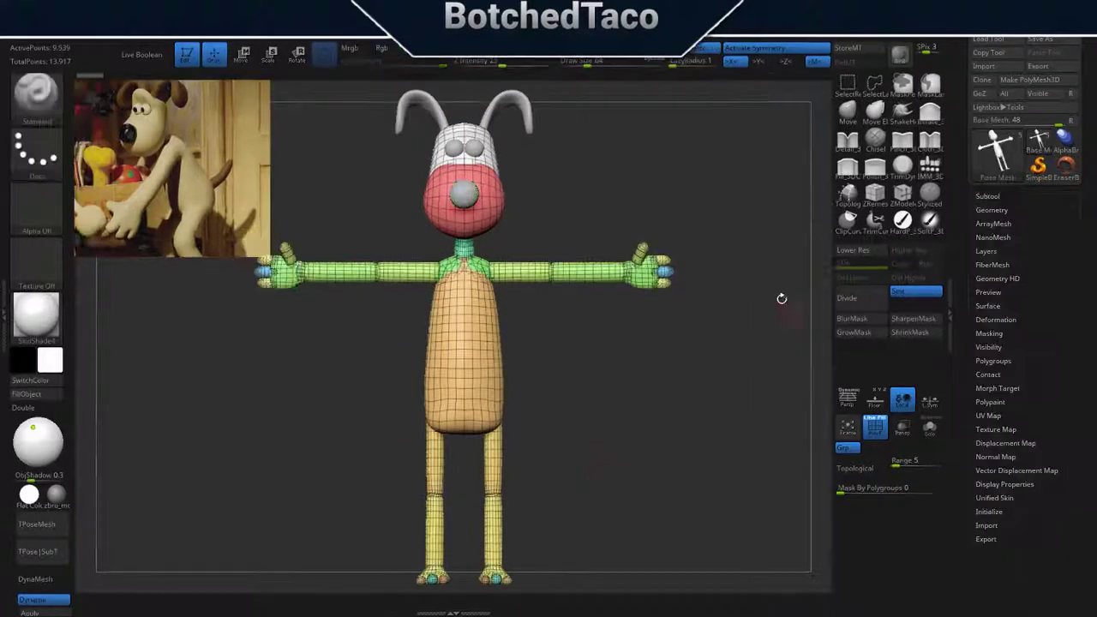
drag(784, 299, 692, 360)
shift+drag(656, 403, 593, 365)
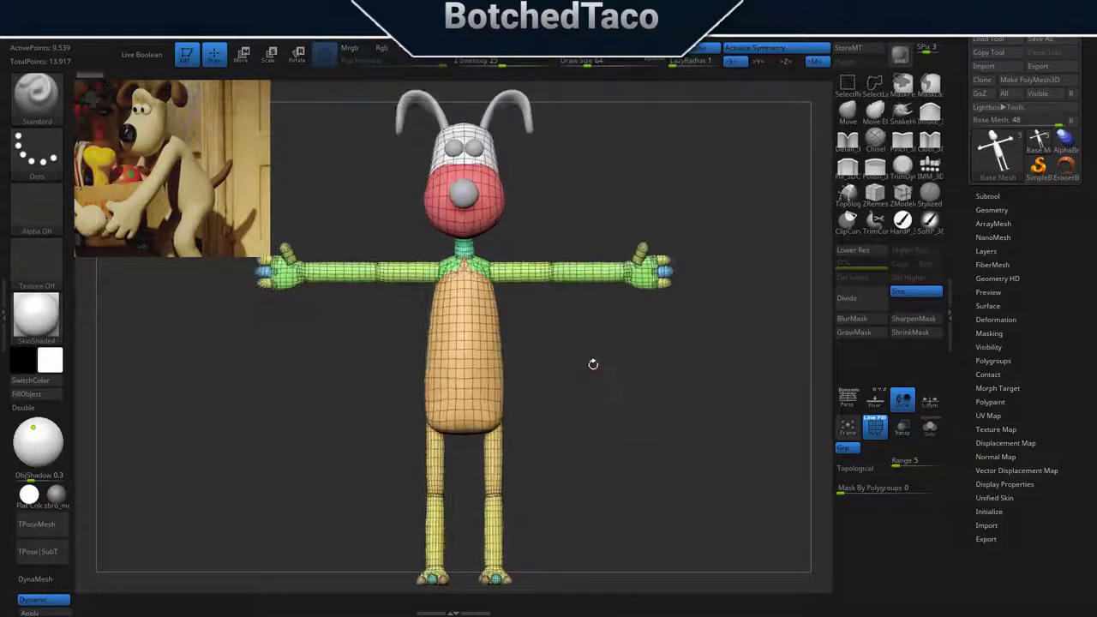
click(874, 425)
click(874, 425)
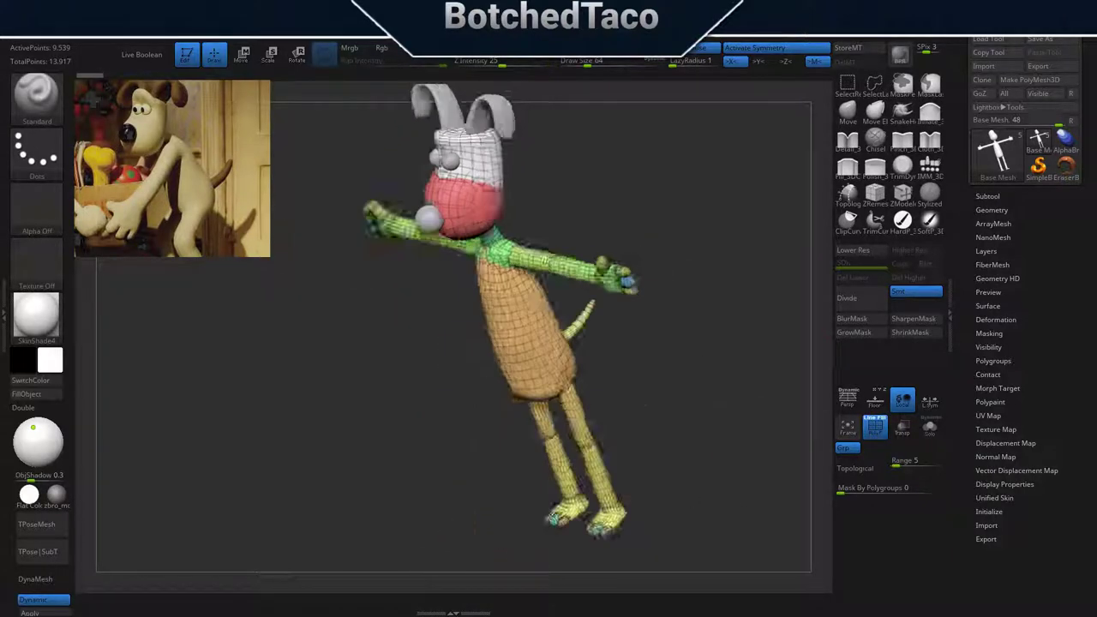
Mask the torso and forearm.
drag(737, 463, 702, 399)
drag(742, 442, 675, 385)
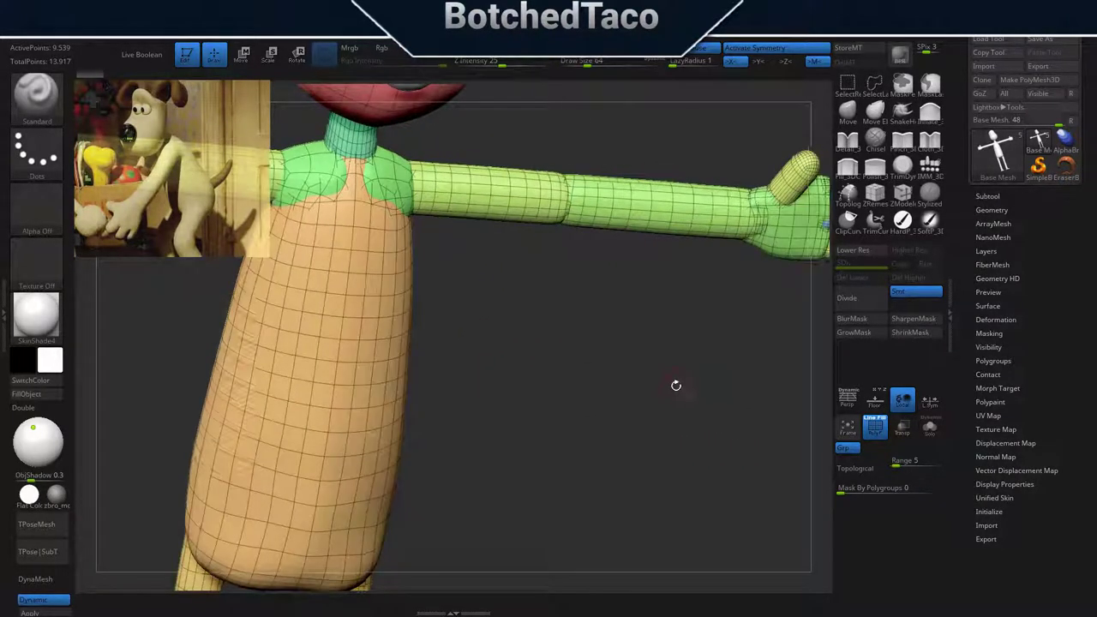
alt+drag(572, 285, 642, 382)
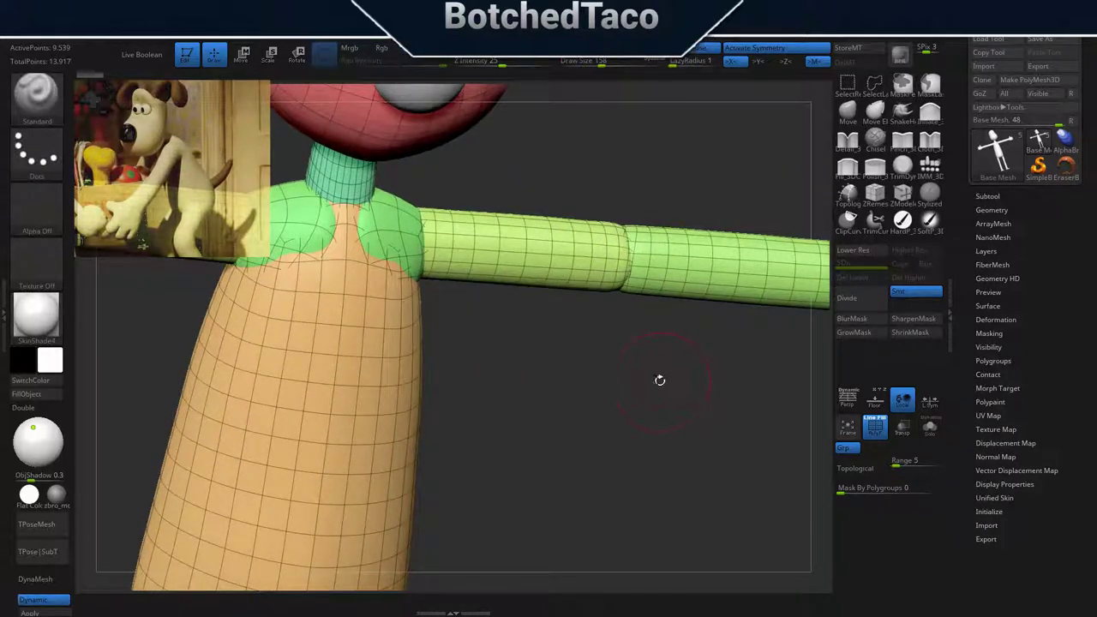
ctrl+click(645, 303)
drag(617, 334, 625, 372)
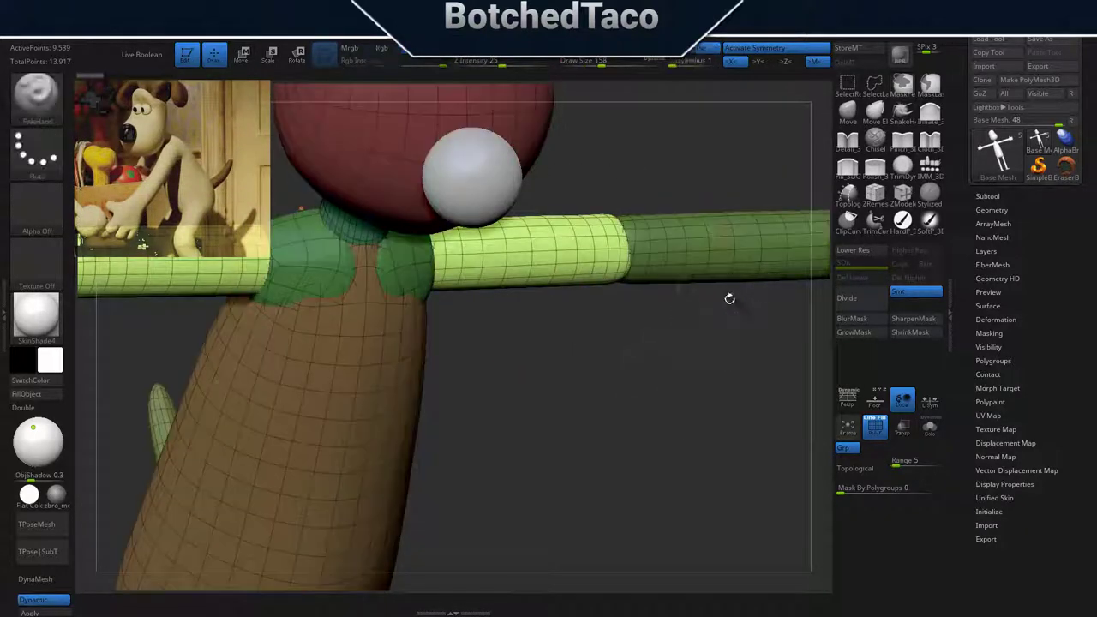
drag(806, 184, 608, 308)
drag(632, 256, 626, 460)
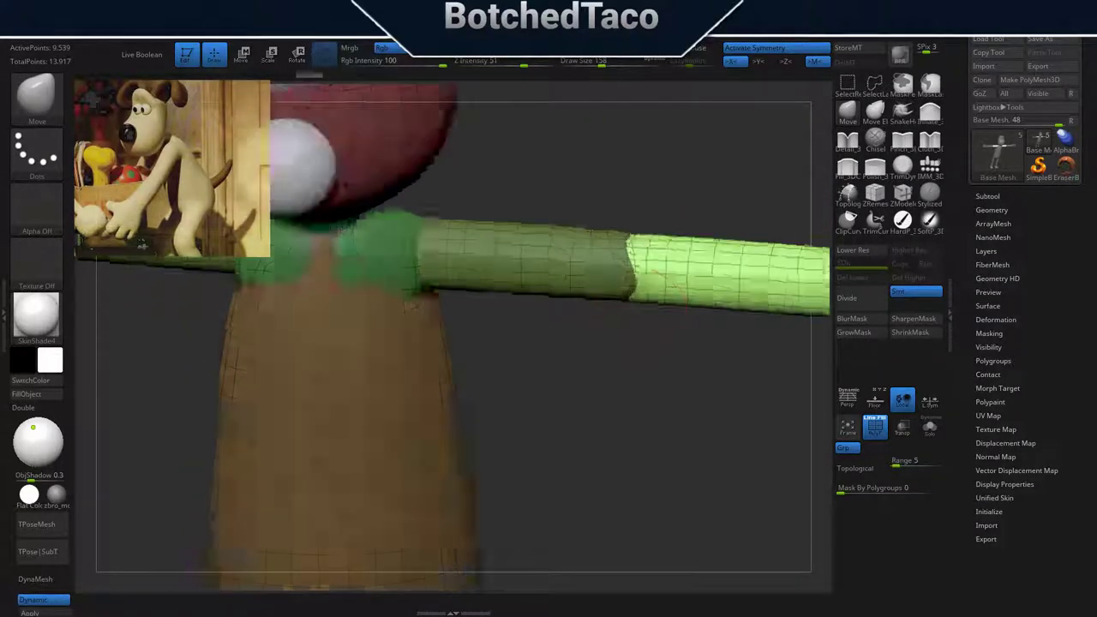
Mask the upper legs and invert the mask to free the lower legs.
mouse_move(522, 422)
alt+mouse_down()
mouse_move(592, 313)
mouse_move(551, 208)
alt+mouse_up()
ctrl+alt+click(549, 248)
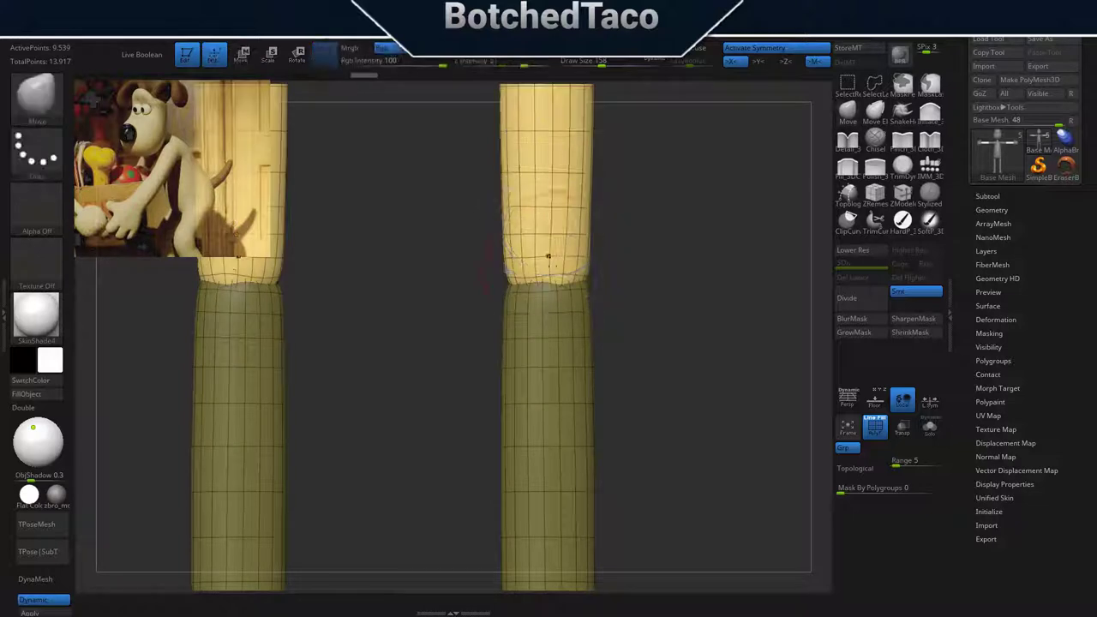
mouse_move(634, 283)
mouse_down()
mouse_move(639, 254)
mouse_move(603, 306)
mouse_move(493, 296)
mouse_move(591, 333)
mouse_up()
key(ctrl+i)
key(w)
Frame the whole character and check the feet.
key(q)
key(f)
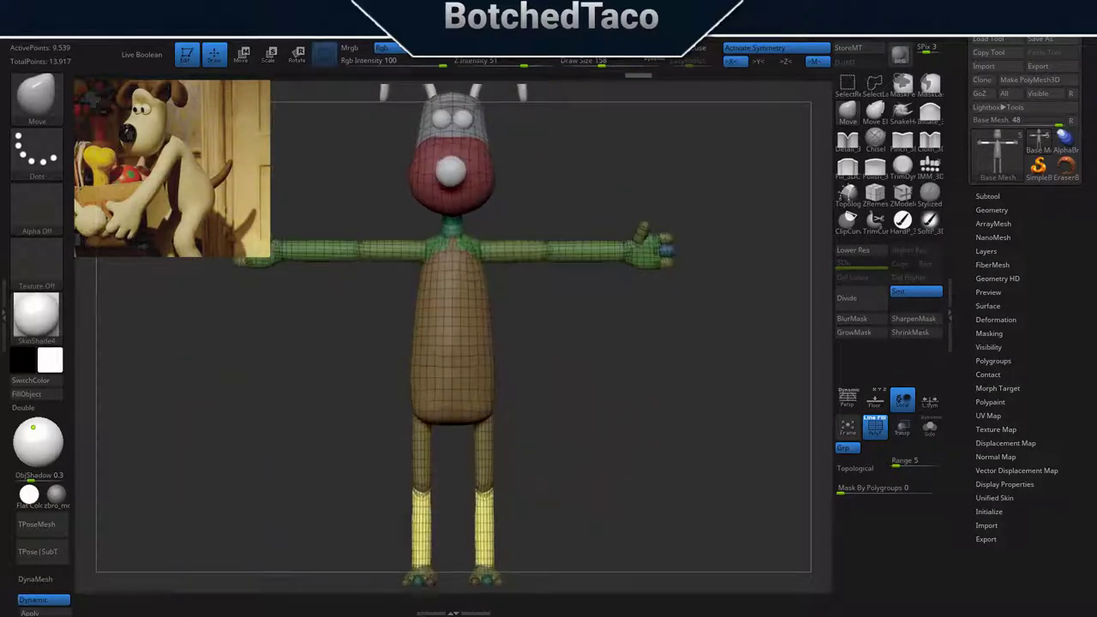
mouse_move(590, 426)
alt+mouse_down()
mouse_move(663, 347)
mouse_move(617, 221)
alt+mouse_up()
key(f)
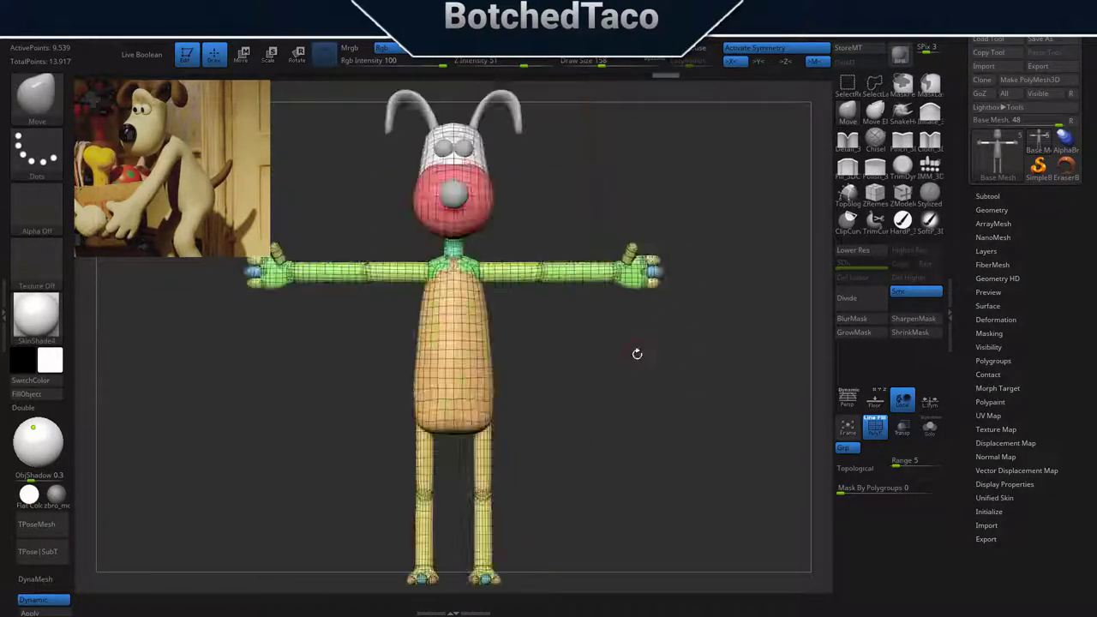
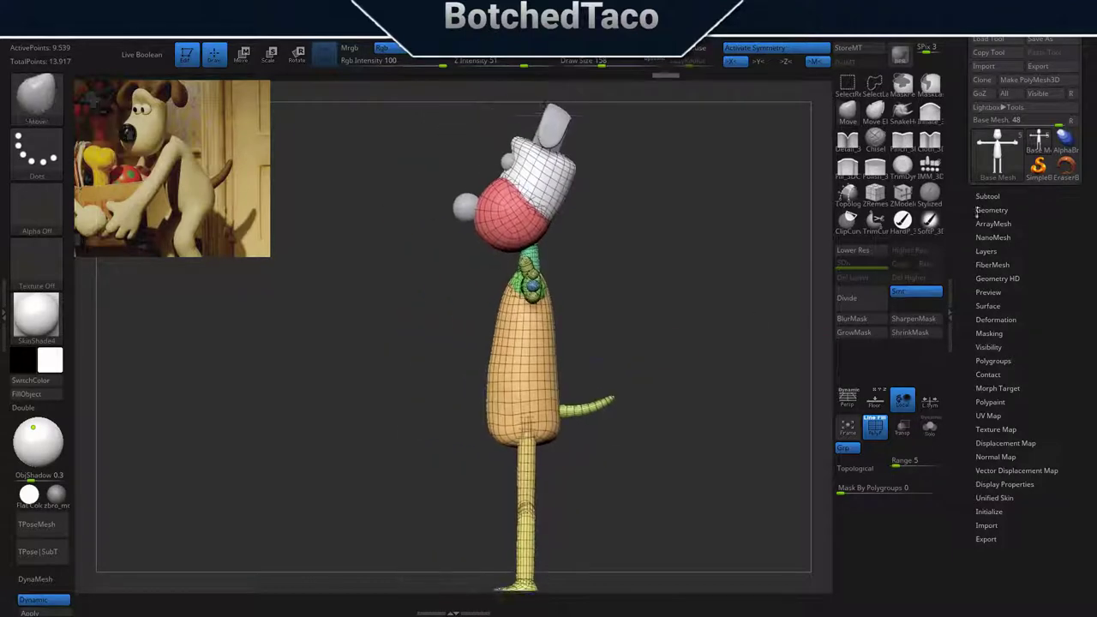
Expand the Subtool list (Base Mesh, Nose, Ears, Eyes) and orbit the blockout through front, tilted and underside views.
click(987, 195)
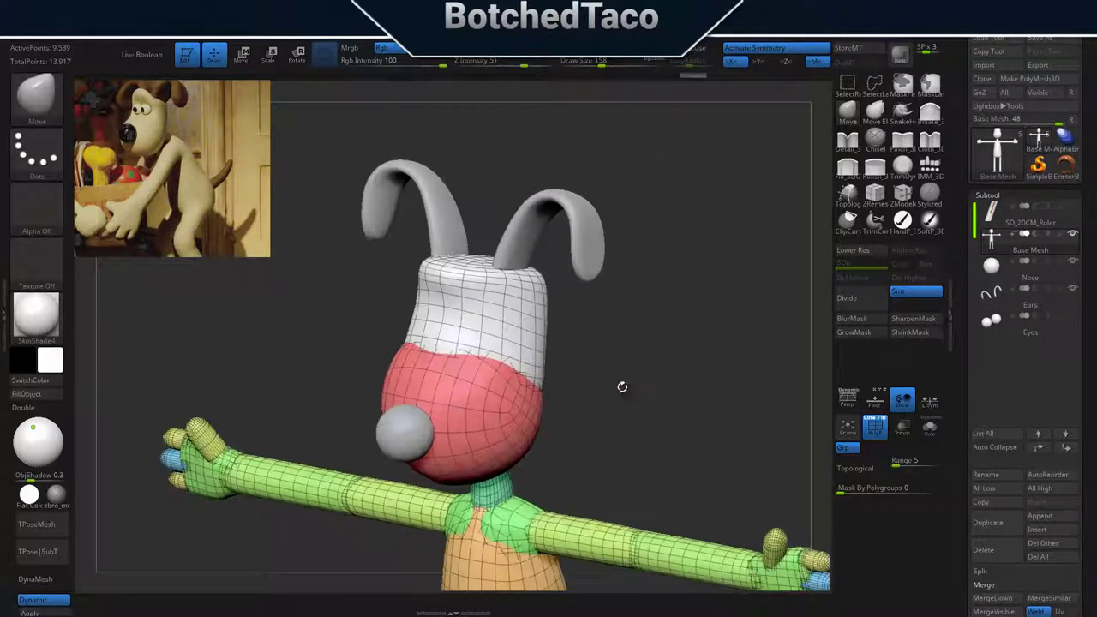
drag(631, 339, 412, 356)
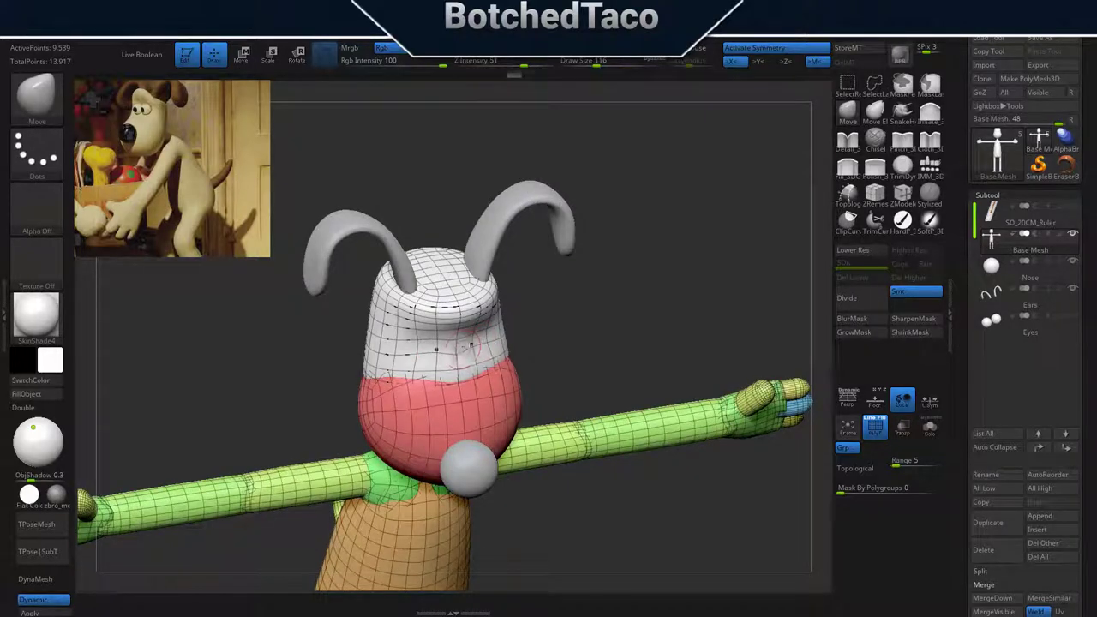
drag(471, 344, 600, 360)
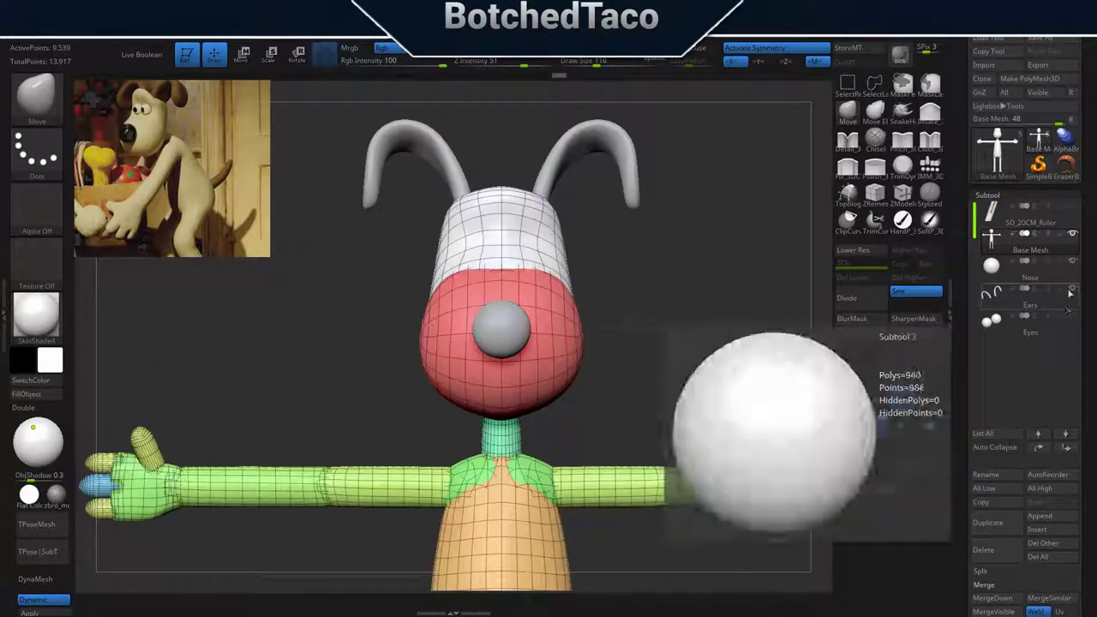
mouse_move(723, 354)
mouse_down()
mouse_move(586, 443)
mouse_move(668, 355)
mouse_move(649, 408)
mouse_up()
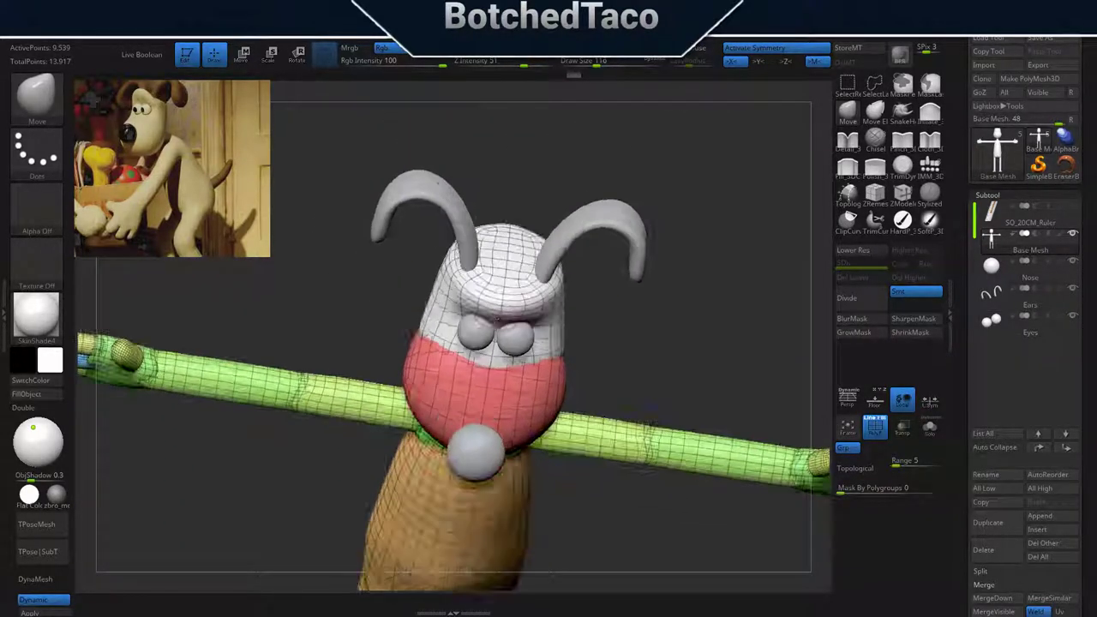
drag(552, 321, 687, 299)
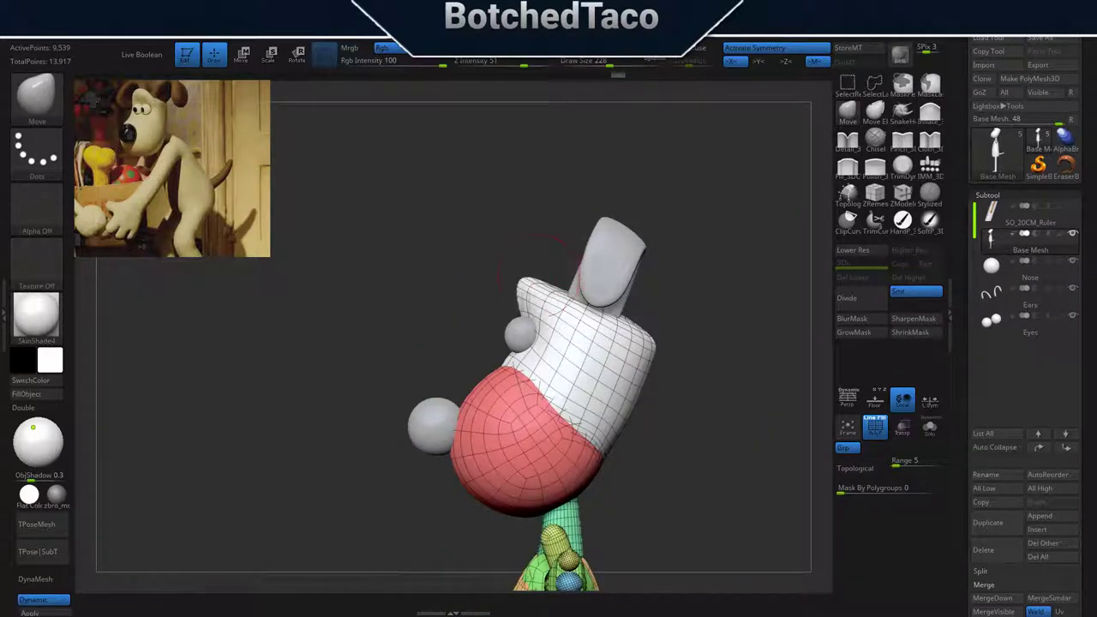
drag(521, 301, 484, 300)
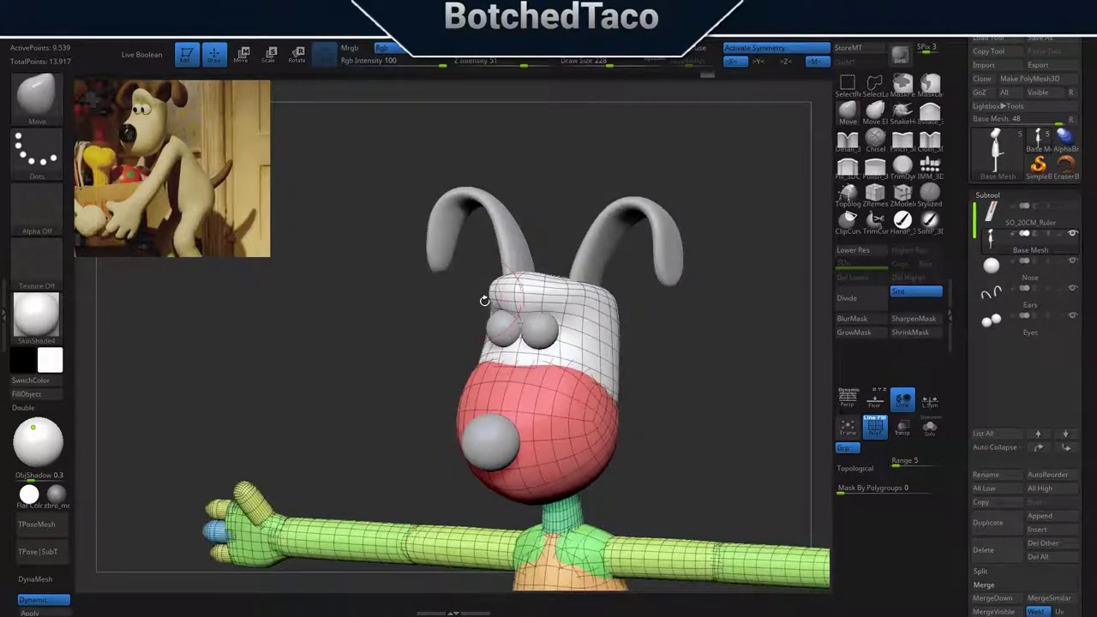
Zoom in and orbit around the head to inspect the eyes and ears.
drag(519, 257, 655, 362)
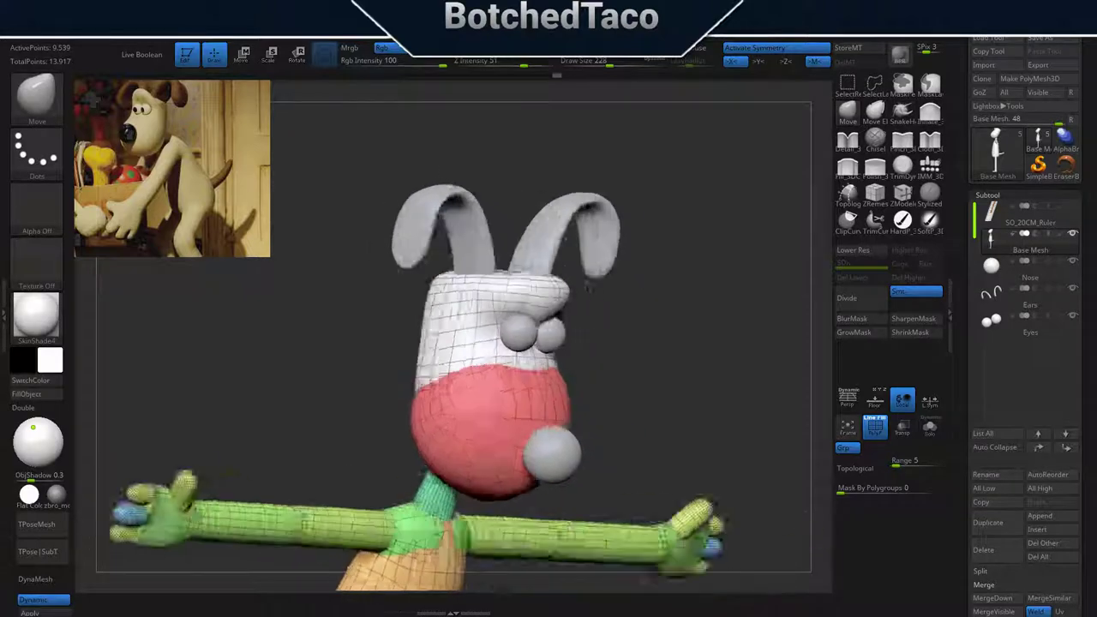
drag(576, 341, 599, 350)
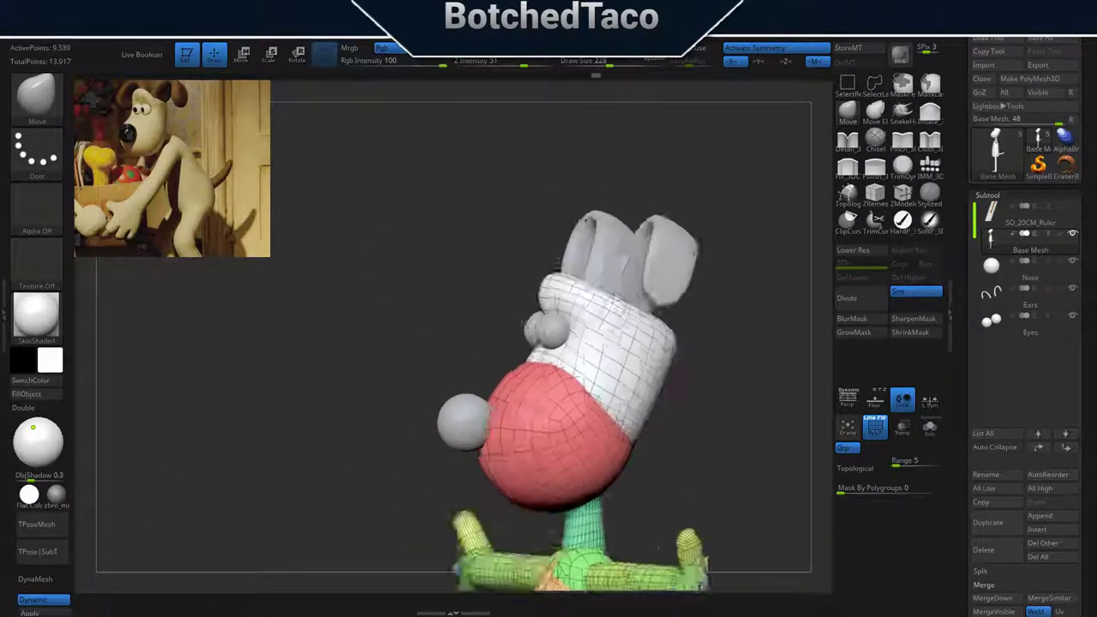
scroll(599, 349, up, 5)
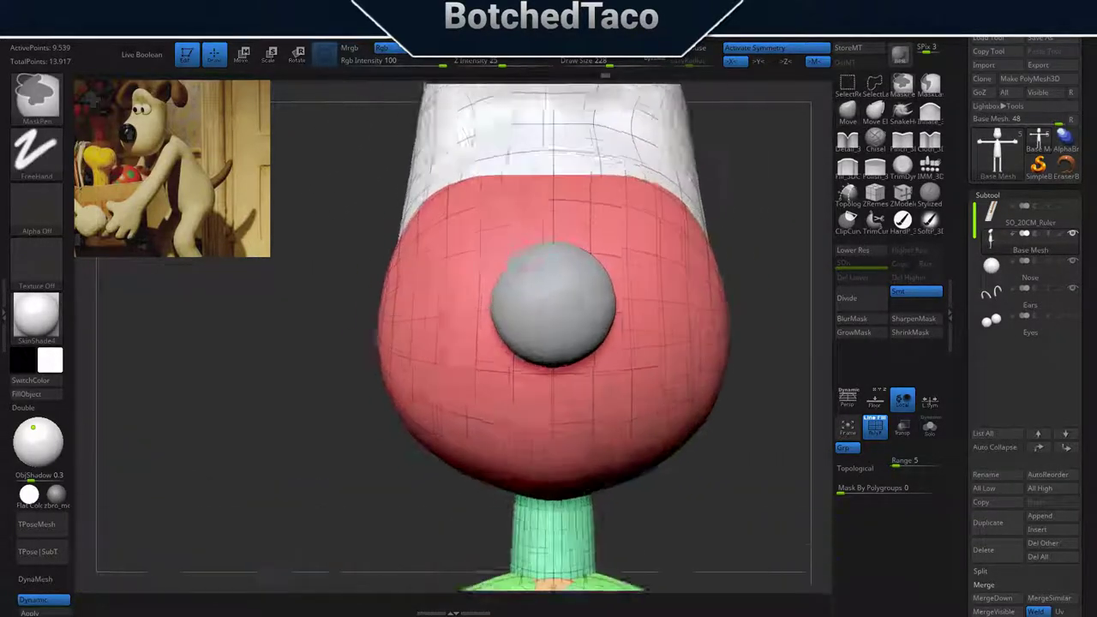
mouse_move(599, 349)
mouse_down()
mouse_move(617, 257)
mouse_move(545, 302)
mouse_up()
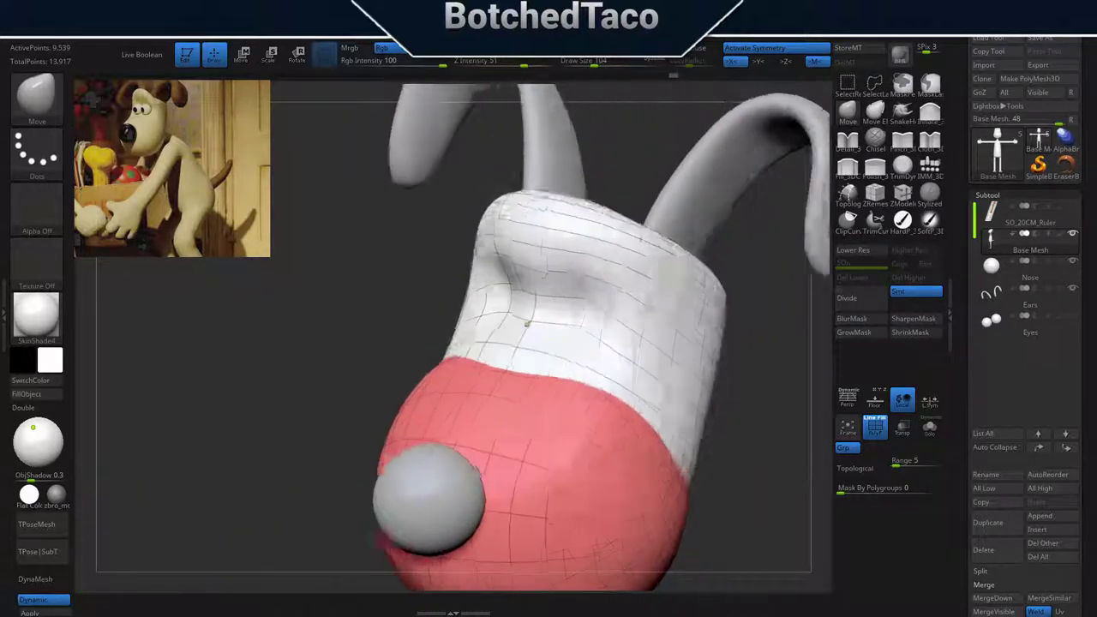
mouse_move(545, 302)
mouse_down()
mouse_move(768, 374)
mouse_move(612, 441)
mouse_up()
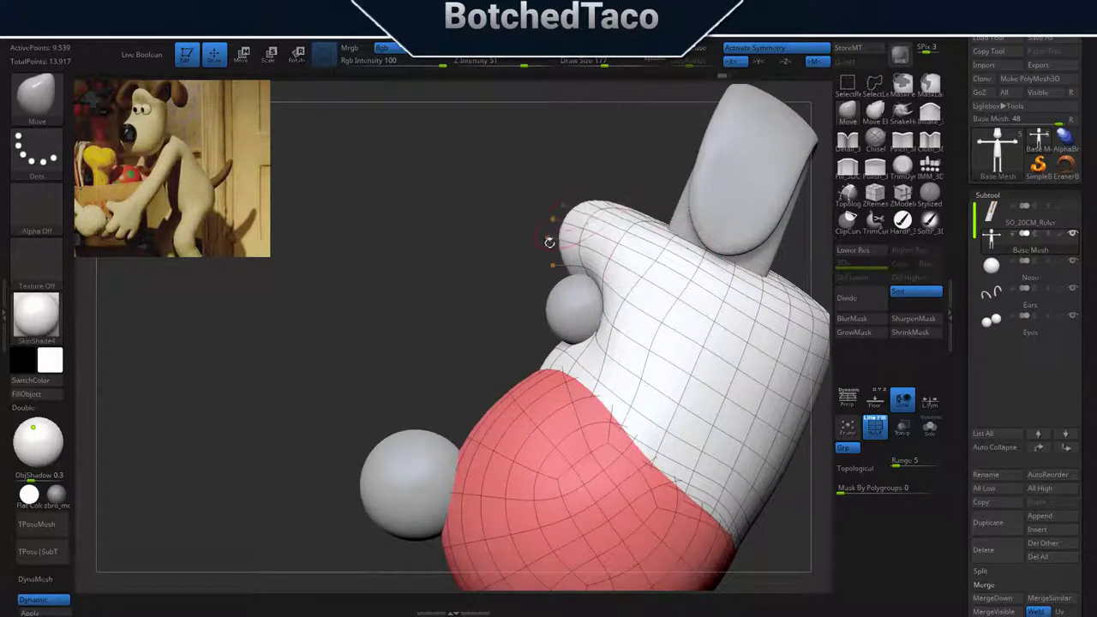
shift+drag(549, 242, 685, 449)
Duplicate the Base Mesh body and DynaMesh the copy with DynaMesh Master.
key(f)
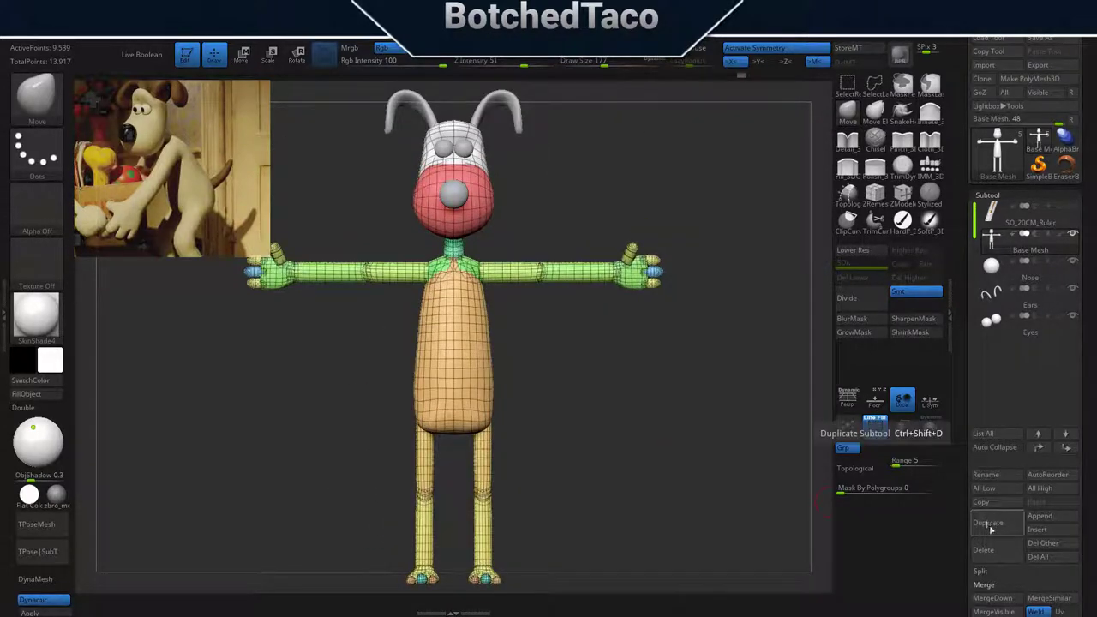
click(987, 523)
click(11, 315)
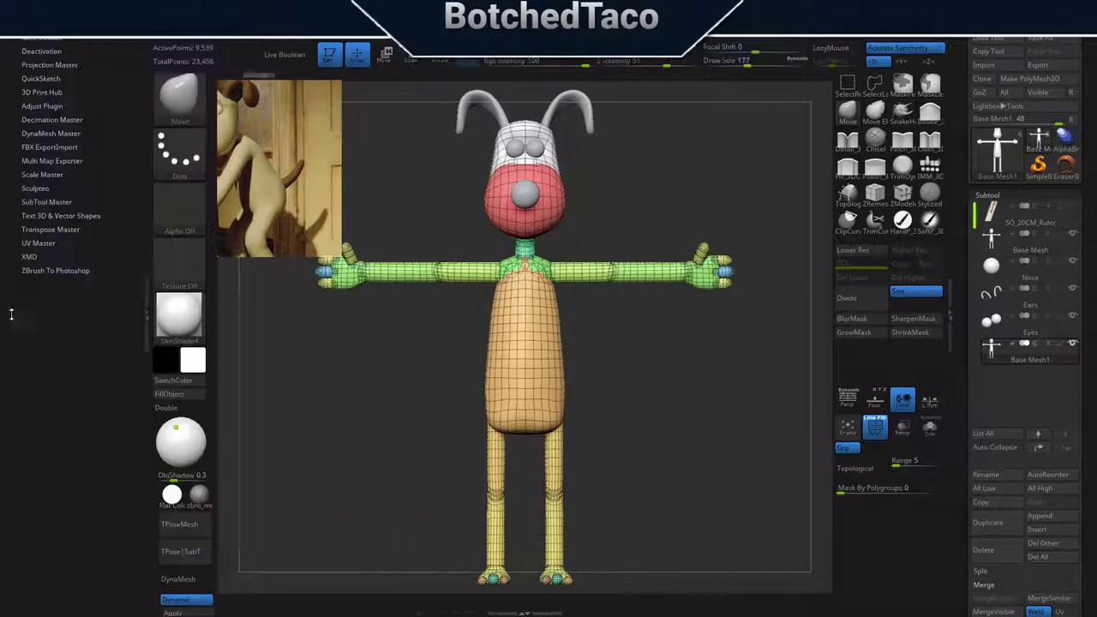
click(51, 133)
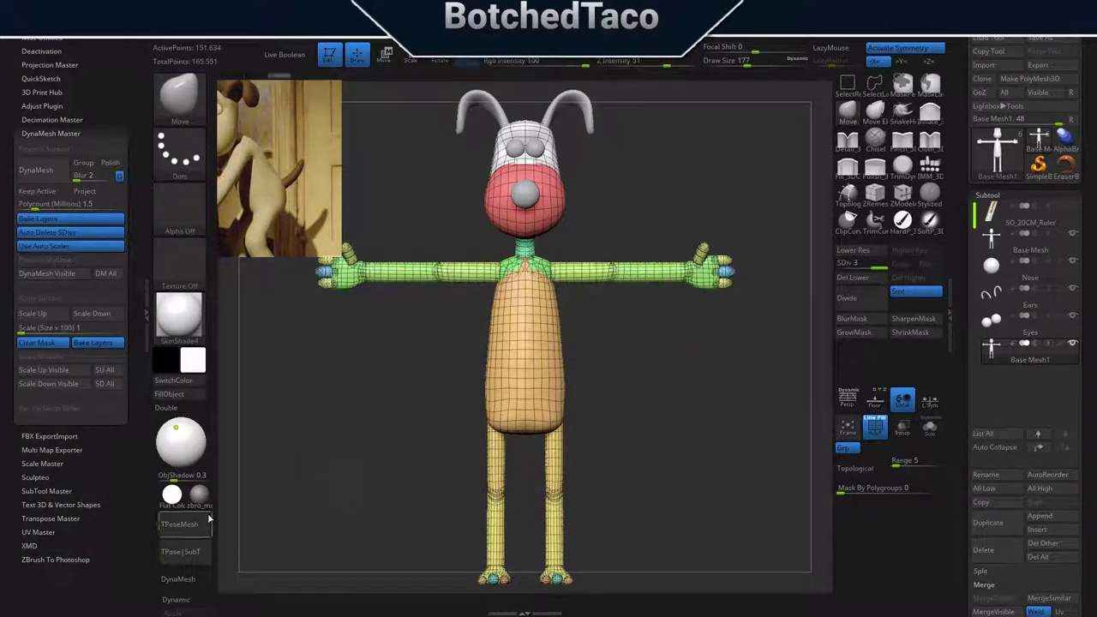
click(183, 579)
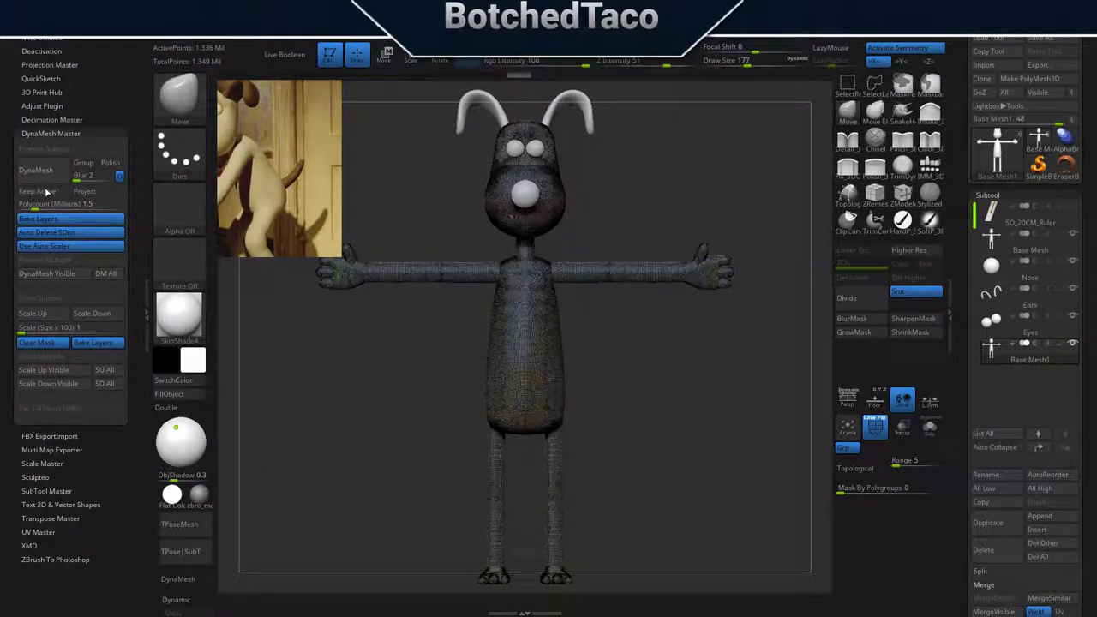
click(147, 315)
Rename the duplicated body copy to Dynamesh.
click(997, 476)
text(Dynamesh)
key(Return)
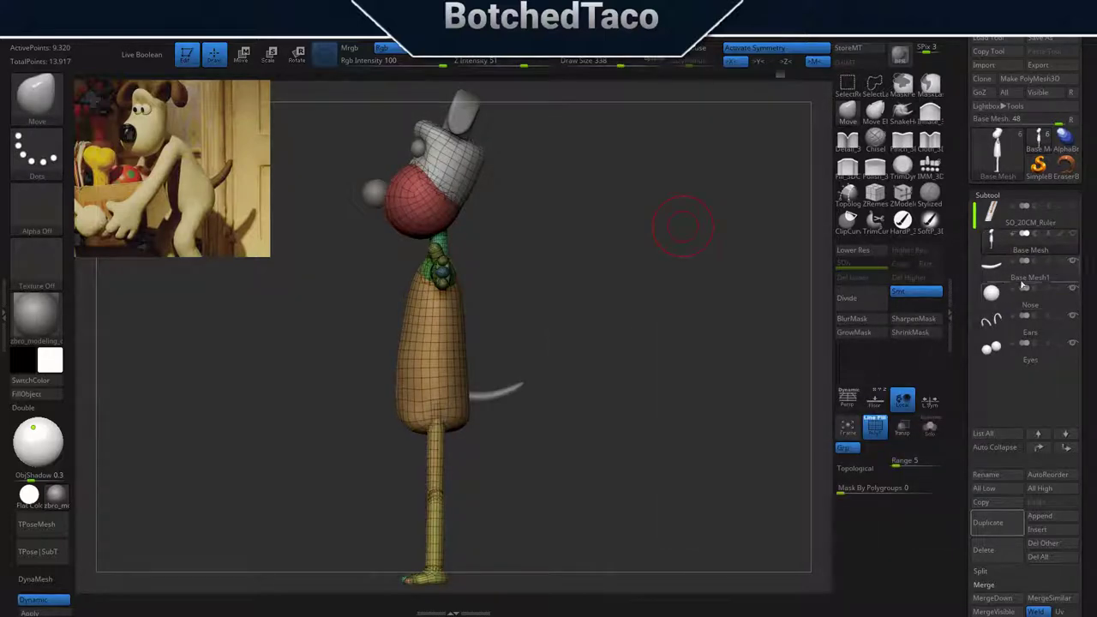
Save the project over Gromit-01-Blockout-05.ZPR.
click(993, 243)
drag(600, 437, 658, 439)
key(ctrl+s)
key(Return)
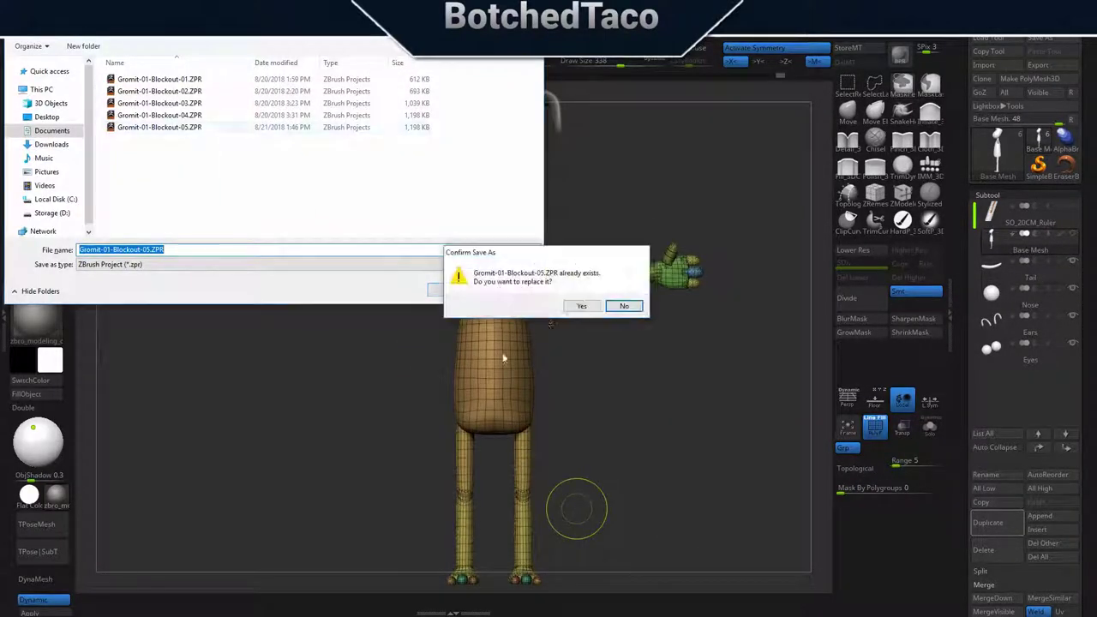
key(Return)
Move Base Mesh1 to the bottom of the list, rename it Dynamesh and DynaMesh it.
click(1067, 449)
click(985, 474)
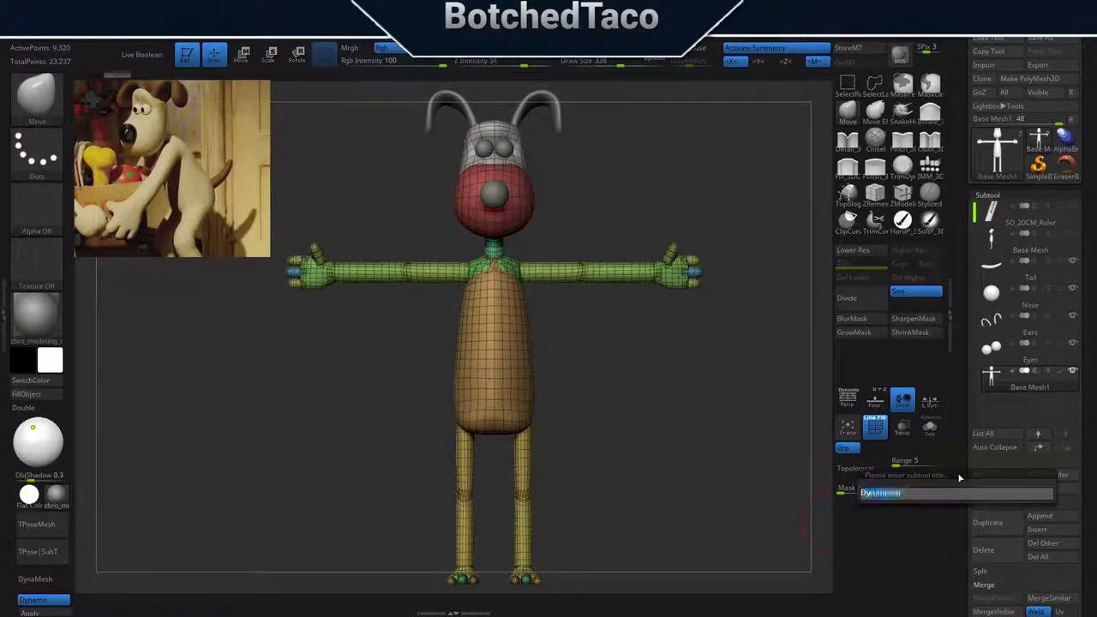
key(Return)
click(36, 170)
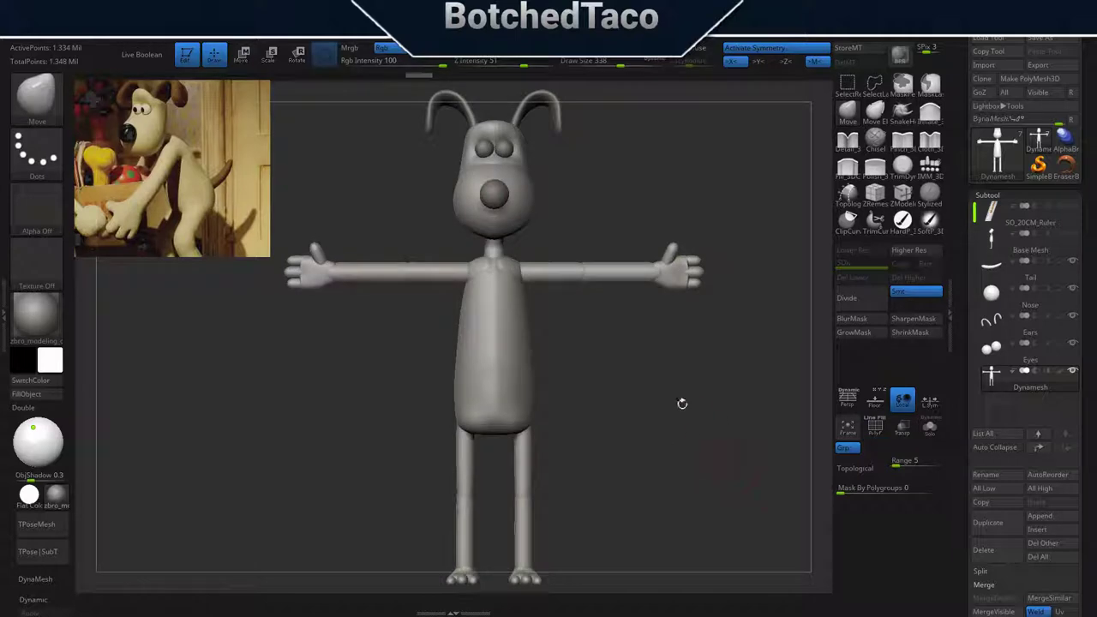
Delete the old Dynamesh subtool and make a fresh duplicate of Base Mesh.
mouse_move(682, 402)
alt+mouse_down()
mouse_move(142, 246)
mouse_move(798, 120)
mouse_move(713, 434)
alt+mouse_up()
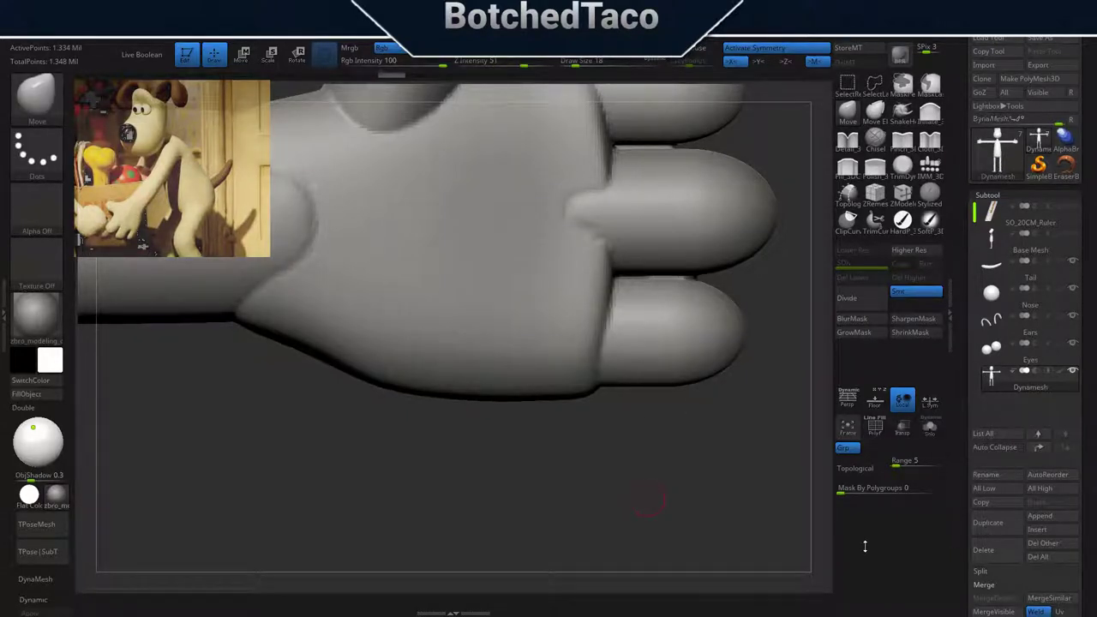
key(shift+d)
click(985, 553)
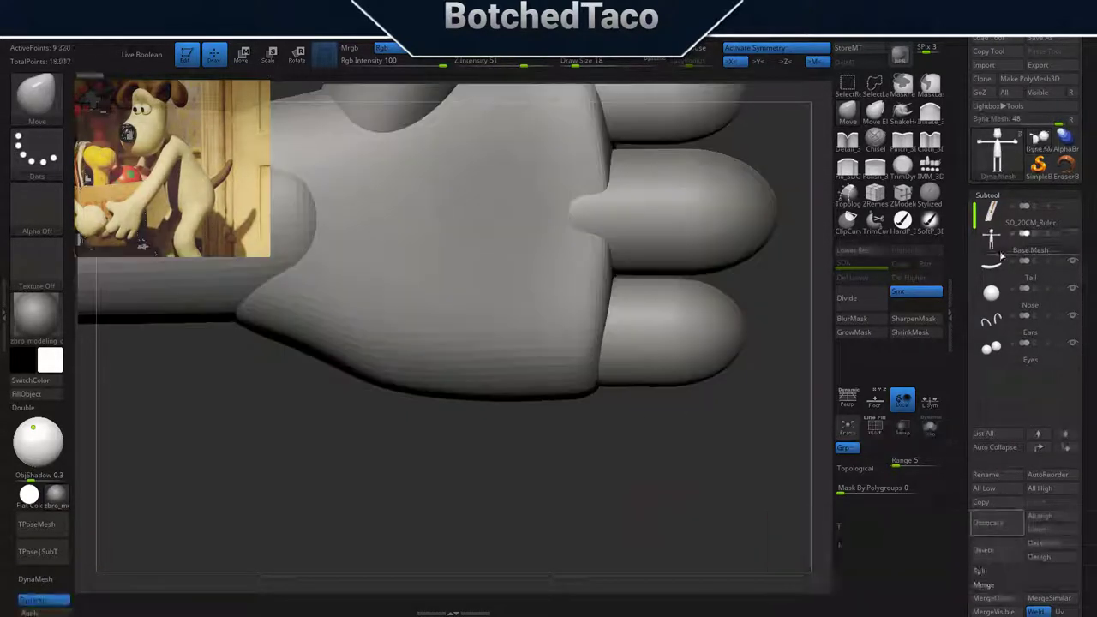
click(1066, 448)
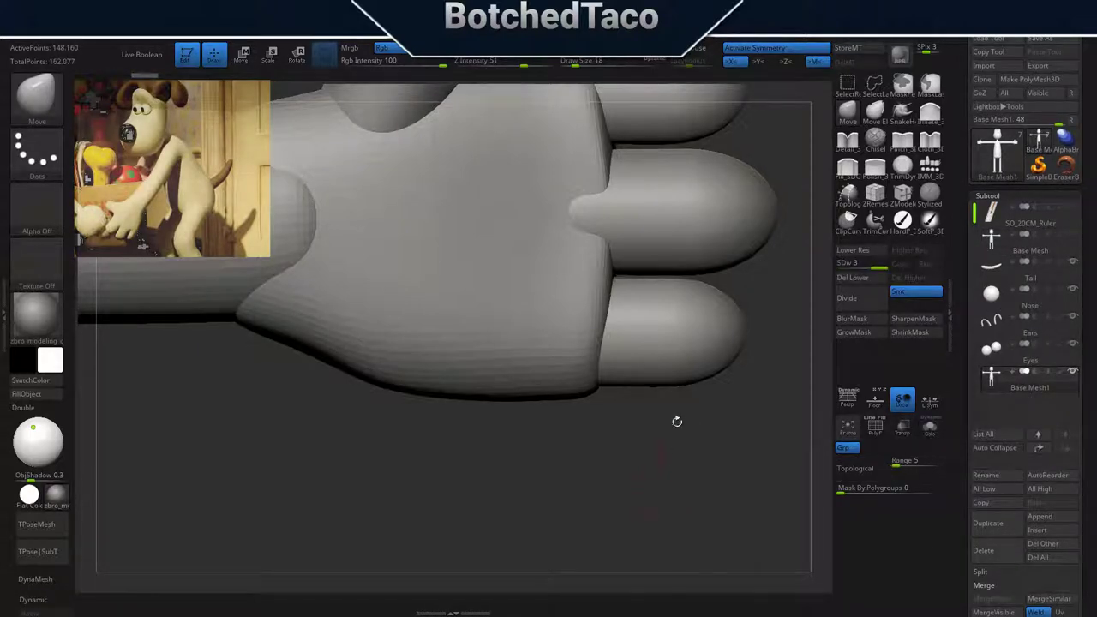
Mask all but the lower finger, Transpose-move it apart, and rerun DynaMesh Master on the copy.
key(w)
ctrl+click(669, 335)
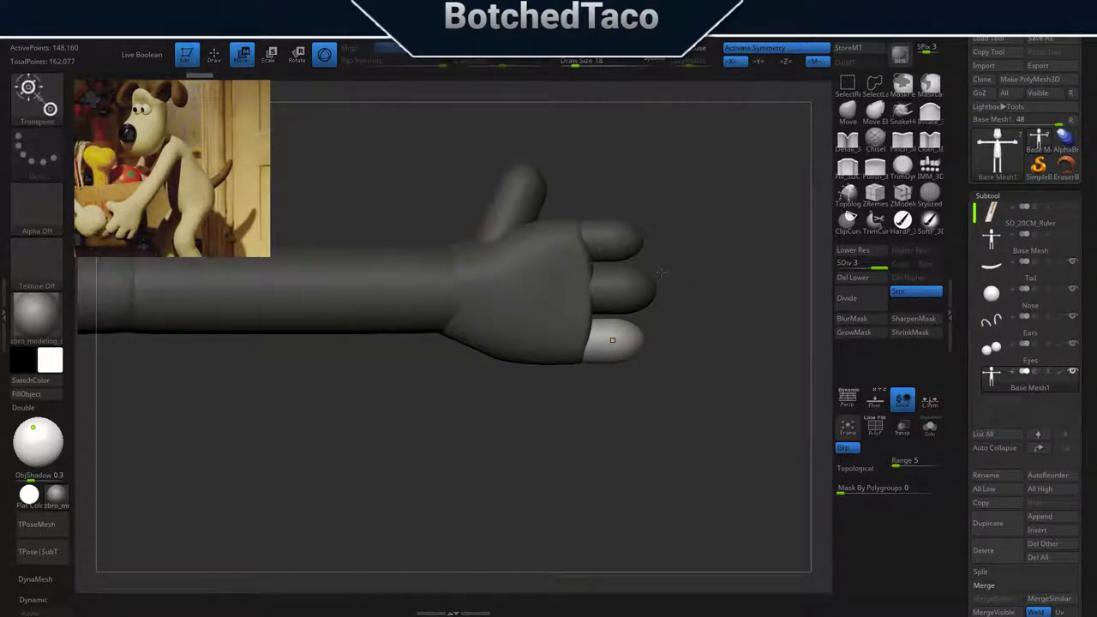
drag(661, 272, 647, 205)
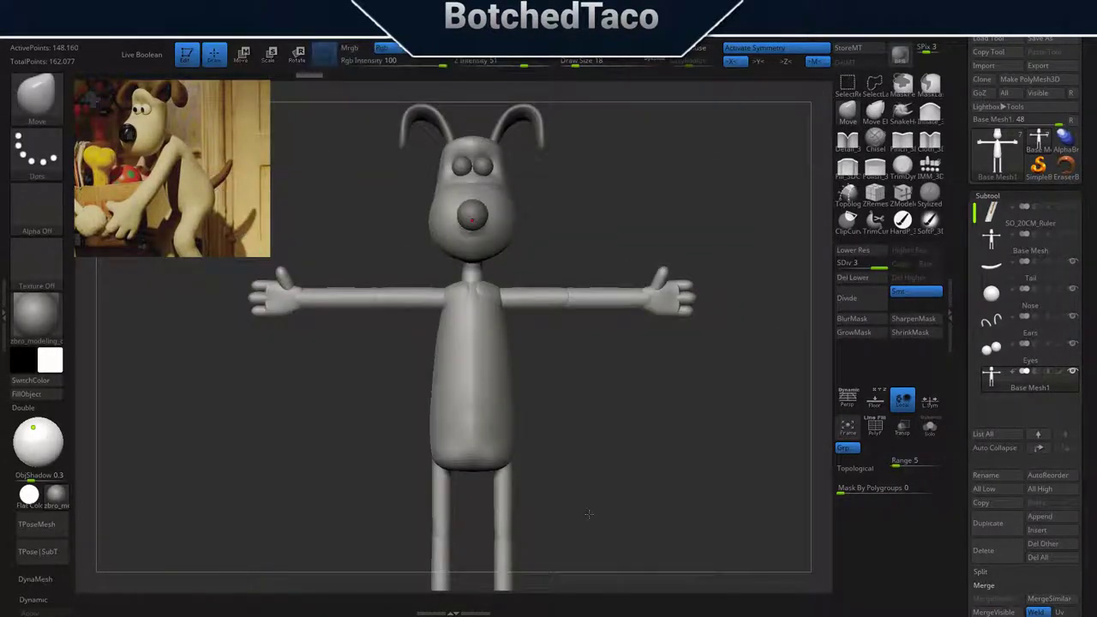
click(5, 306)
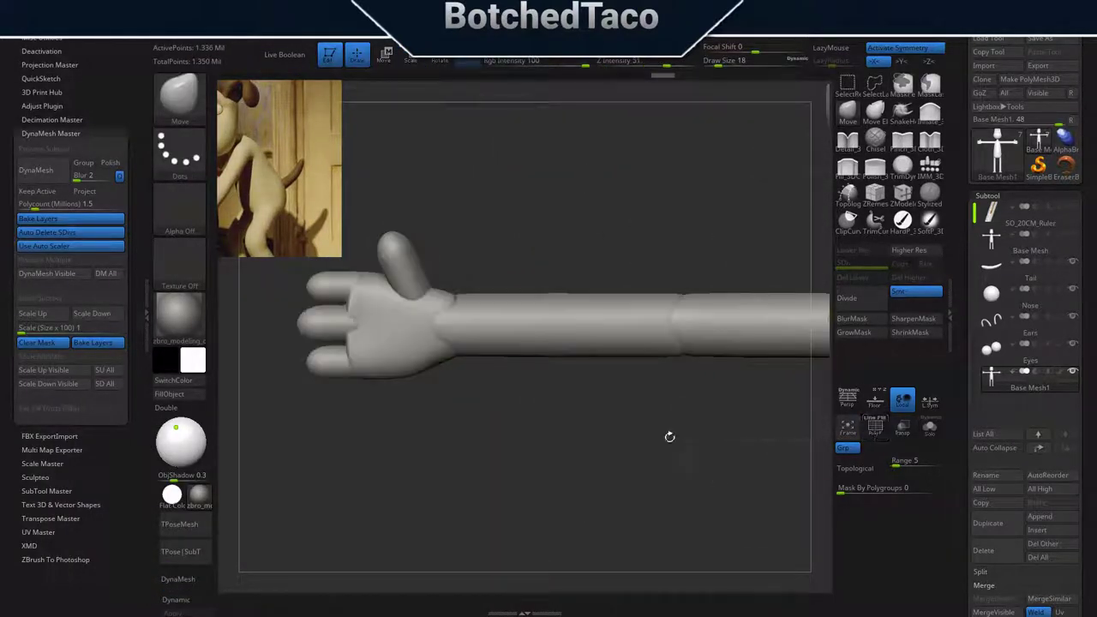
click(985, 475)
Name the bottom subtool Dynamesh and zoom in on the arm and hand from both sides.
text(Dynamesh)
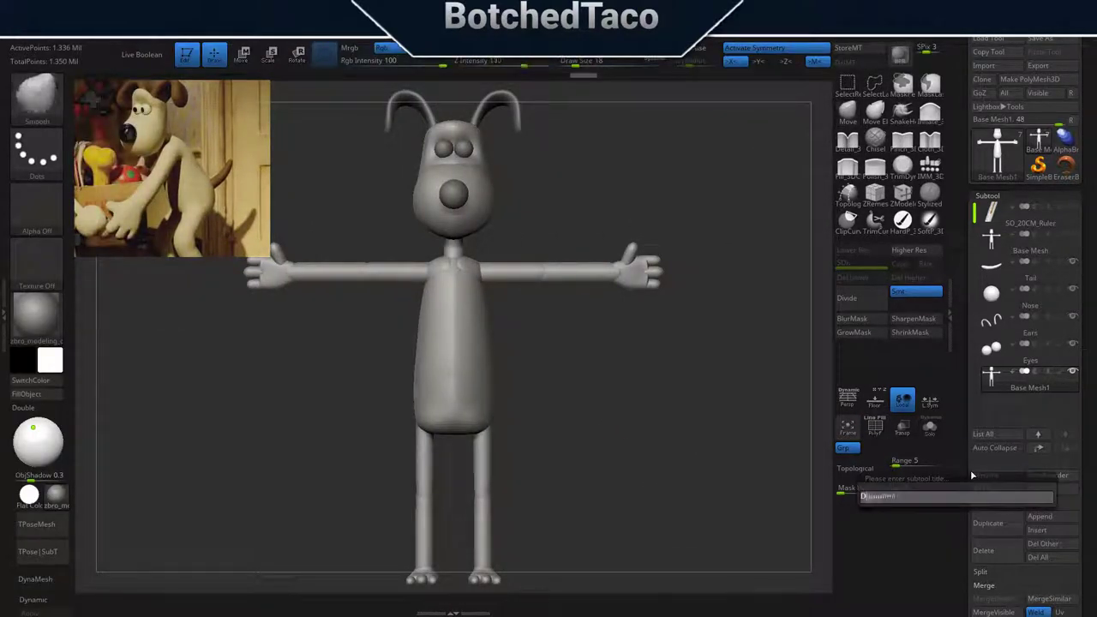
key(Return)
scroll(499, 397, up, 5)
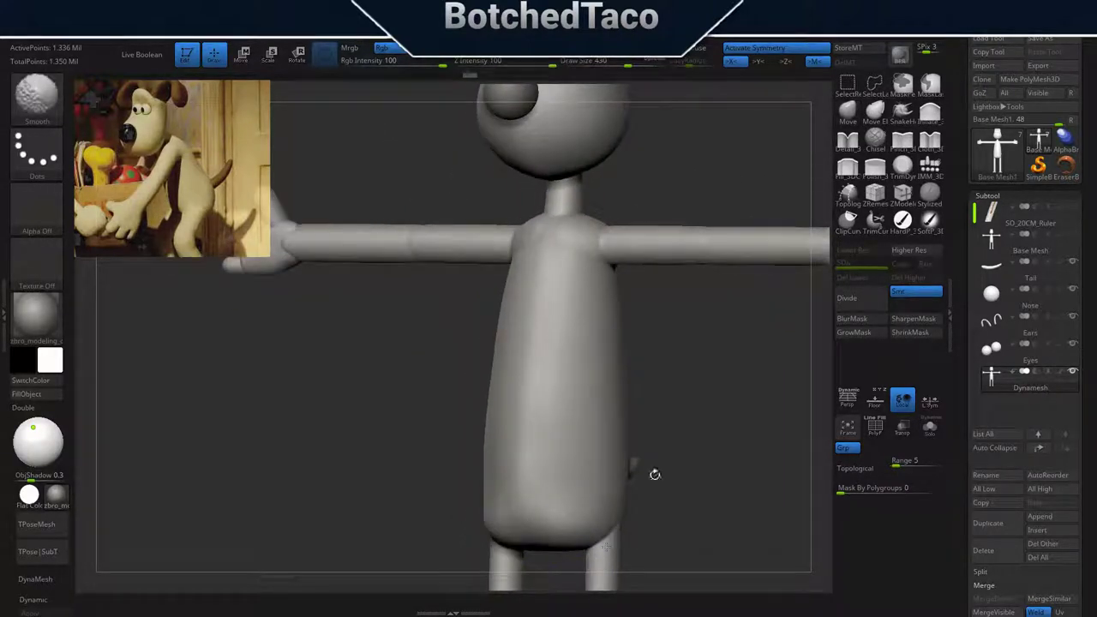
drag(651, 472, 651, 242)
shift+drag(598, 489, 632, 366)
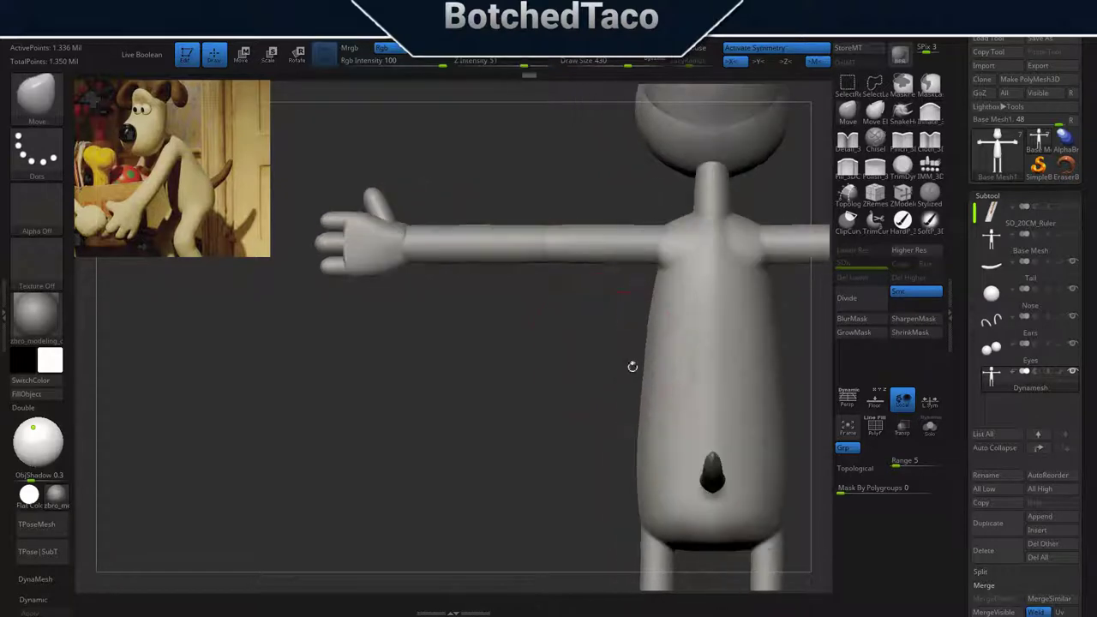
alt+drag(379, 330, 534, 353)
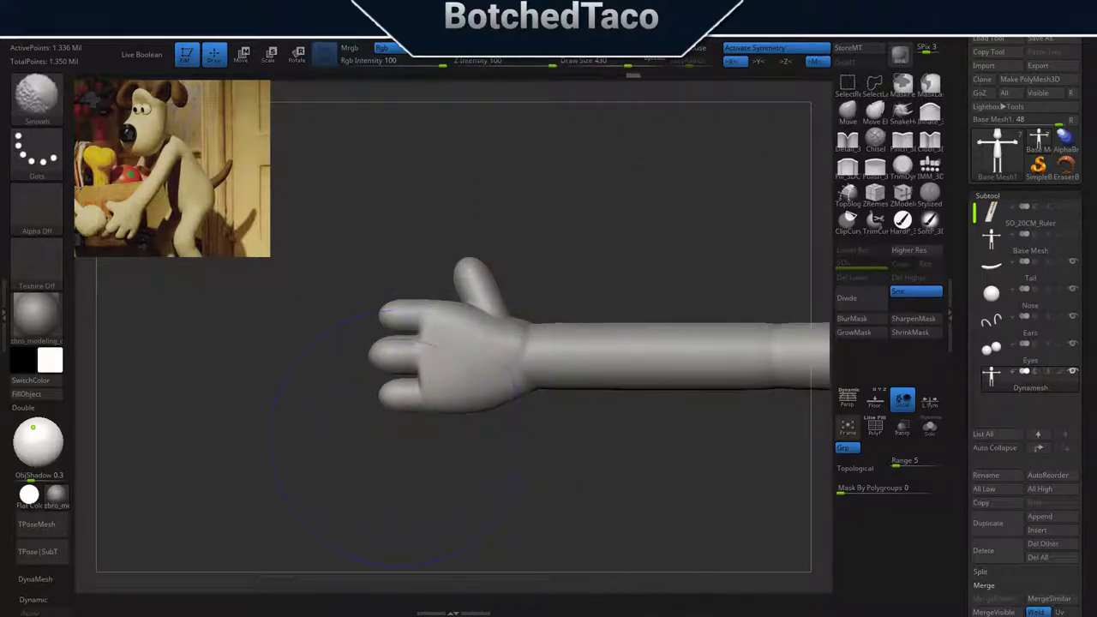
shift+drag(396, 437, 616, 456)
Check the chest, neck and shoulder, then load Smooth Stronger from LightBox's Smooth brushes.
mouse_move(460, 455)
mouse_down()
mouse_move(514, 445)
mouse_move(447, 396)
mouse_up()
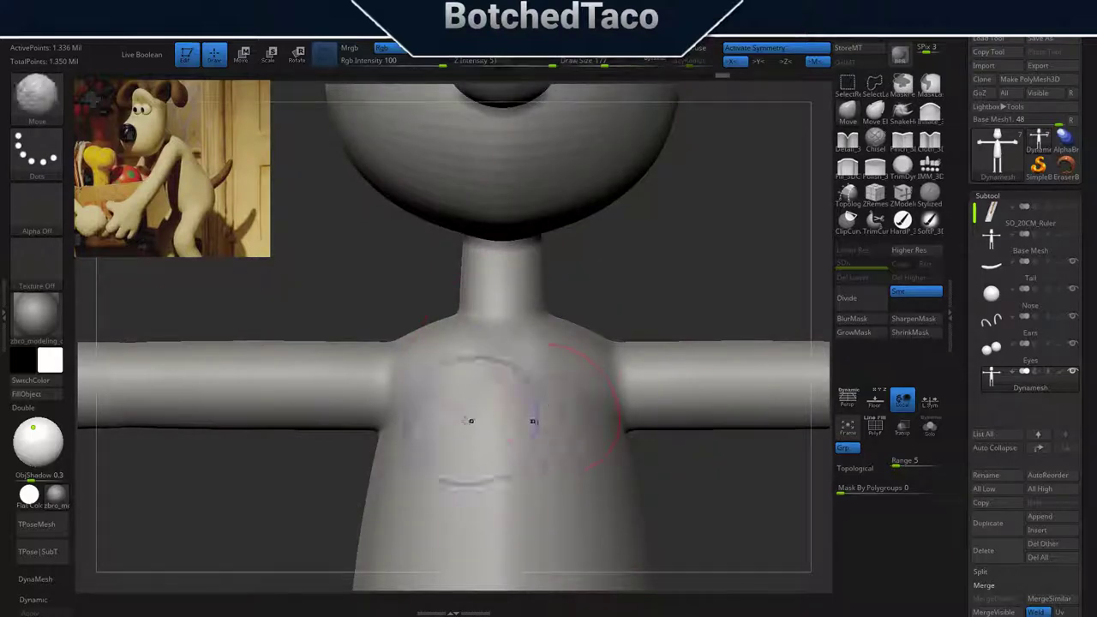
drag(533, 421, 523, 368)
drag(660, 326, 617, 403)
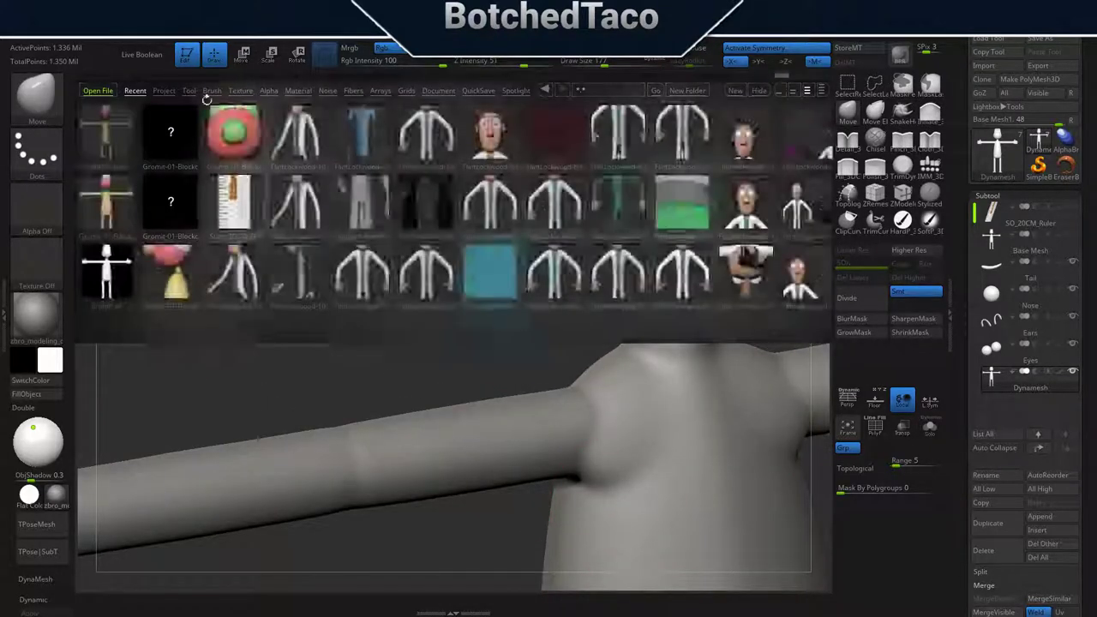
click(212, 90)
double_click(421, 313)
double_click(144, 324)
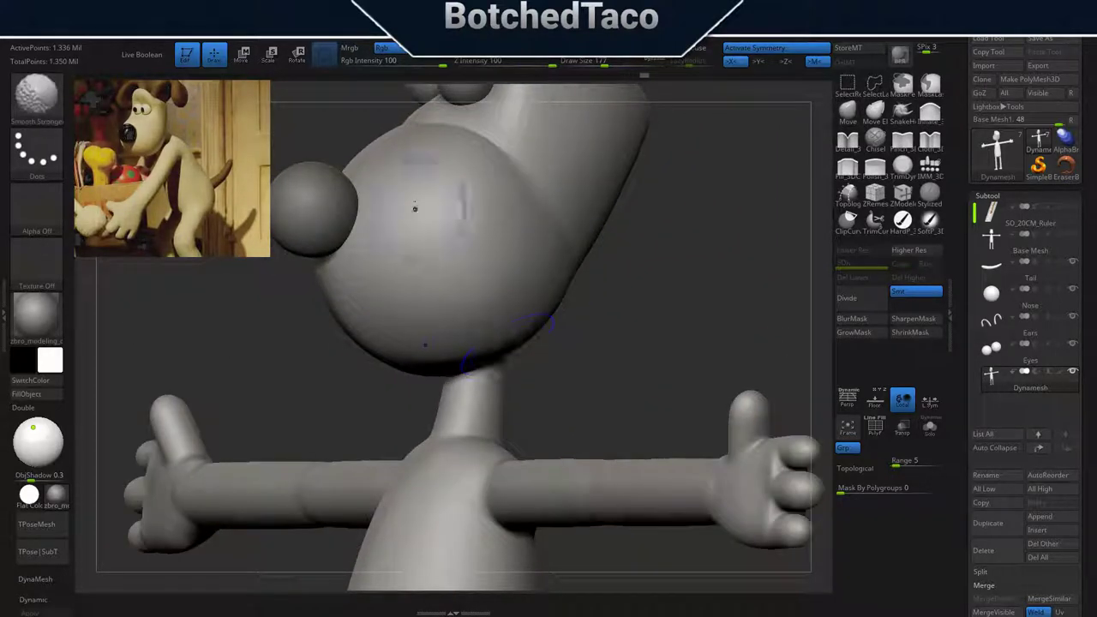
Orbit around the head and body, then clear the mask from both arms.
right_drag(532, 231, 477, 445)
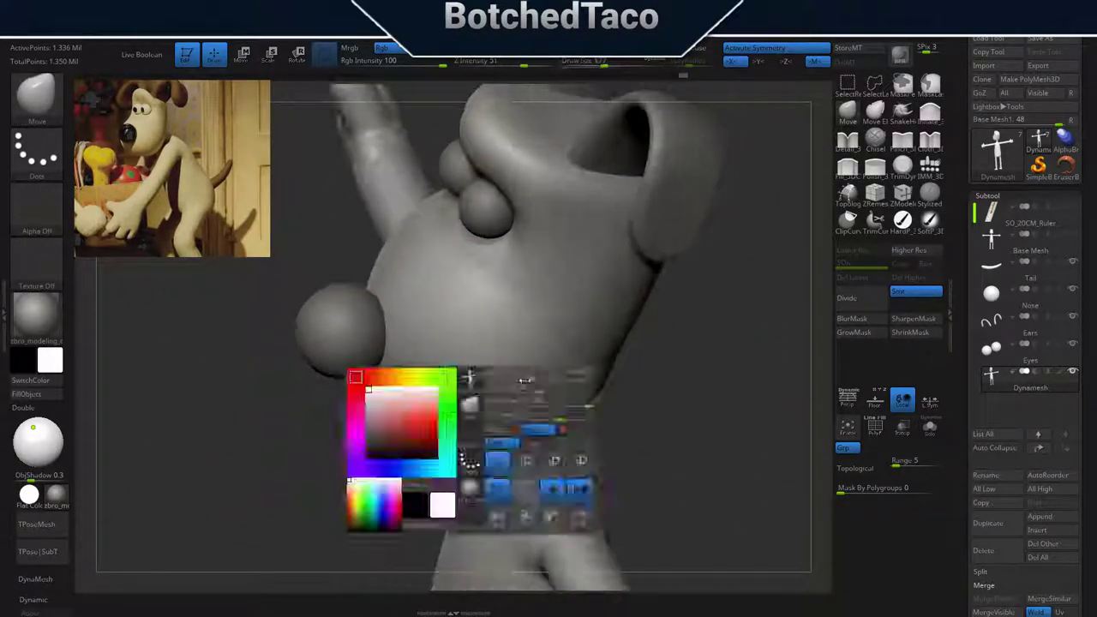
mouse_move(514, 343)
right_down()
mouse_move(541, 102)
mouse_move(417, 453)
right_up()
mouse_move(442, 386)
right_down()
mouse_move(737, 326)
mouse_move(673, 367)
mouse_move(598, 350)
mouse_move(547, 266)
right_up()
mouse_move(506, 360)
right_down()
mouse_move(617, 325)
mouse_move(668, 343)
right_up()
mouse_move(771, 351)
right_down()
mouse_move(639, 360)
mouse_move(542, 484)
right_up()
ctrl+click(574, 447)
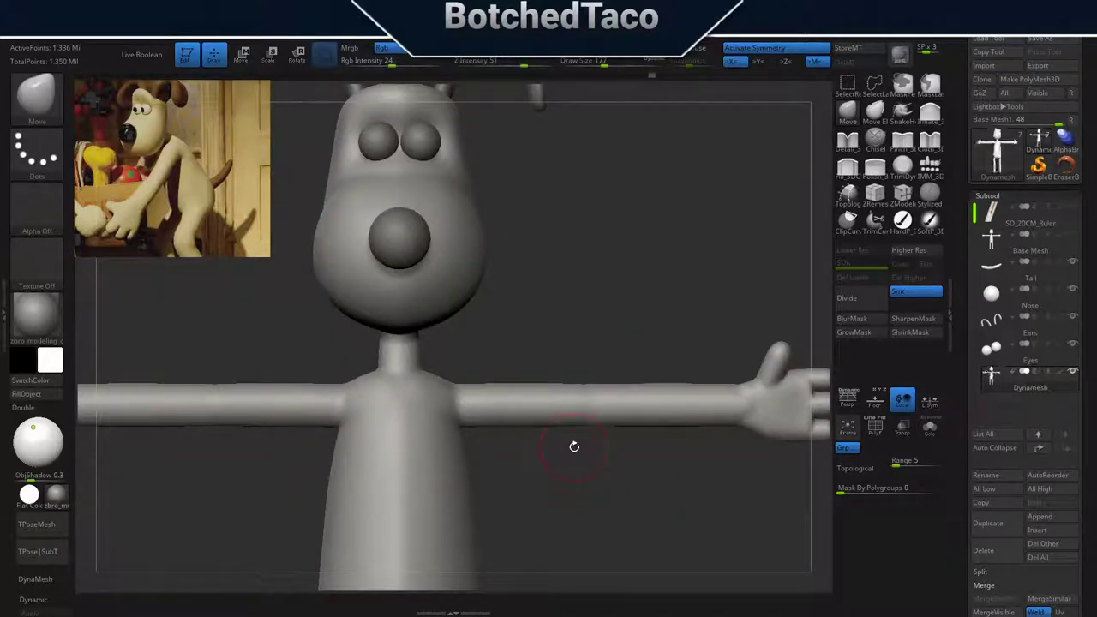
key(ctrl)
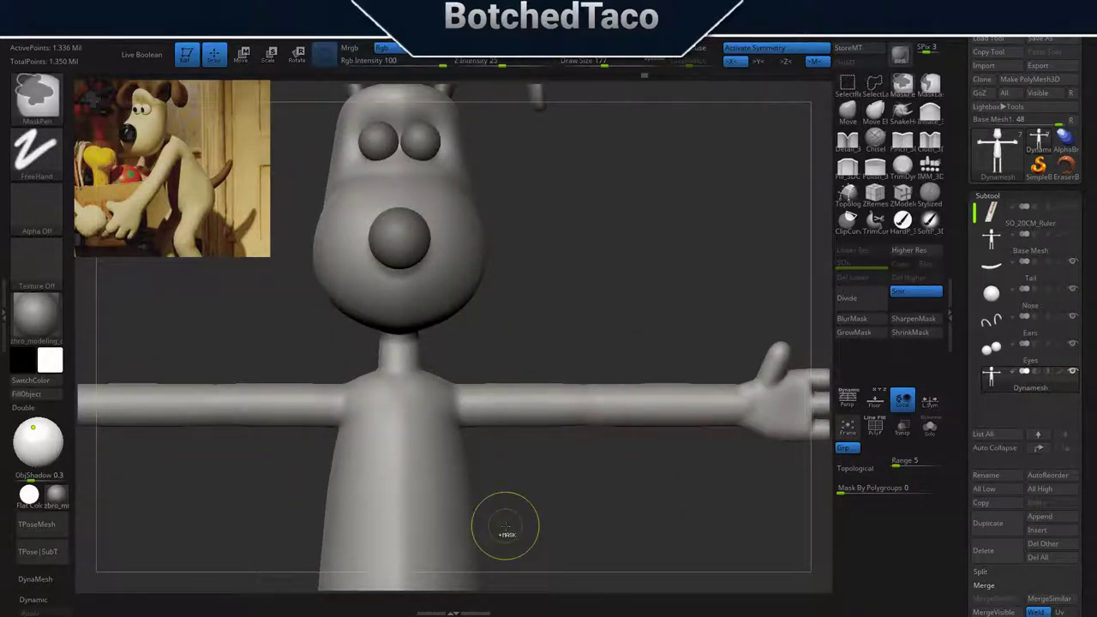
key(ctrl)
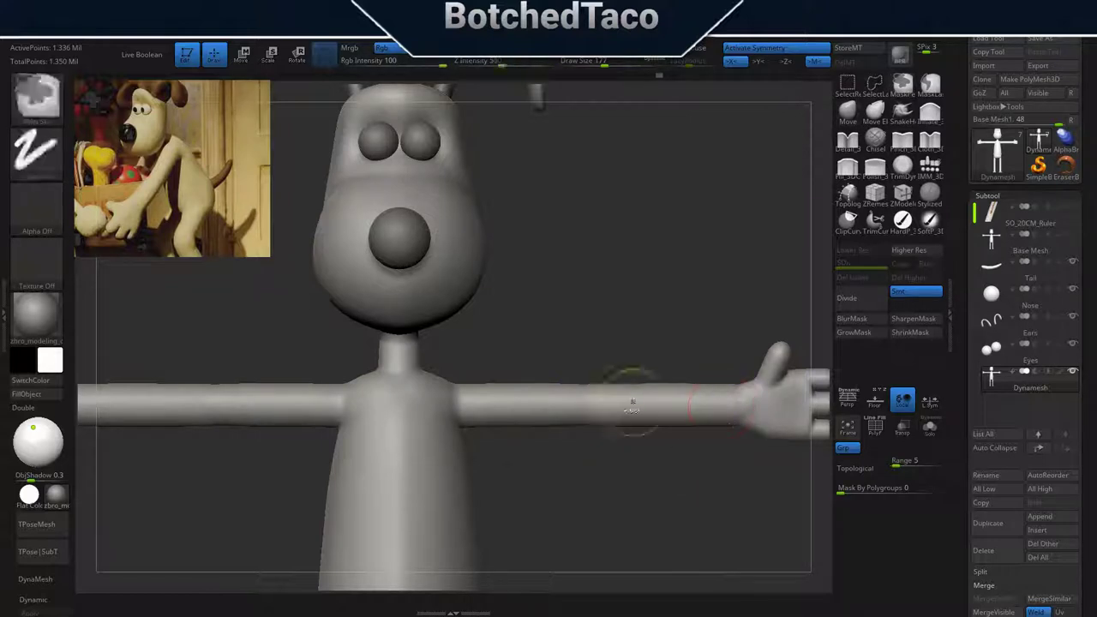
Check the legs and feet, frame the figure in side profile, and select the Tail subtool.
mouse_move(581, 483)
mouse_down()
mouse_move(580, 306)
mouse_move(605, 334)
mouse_up()
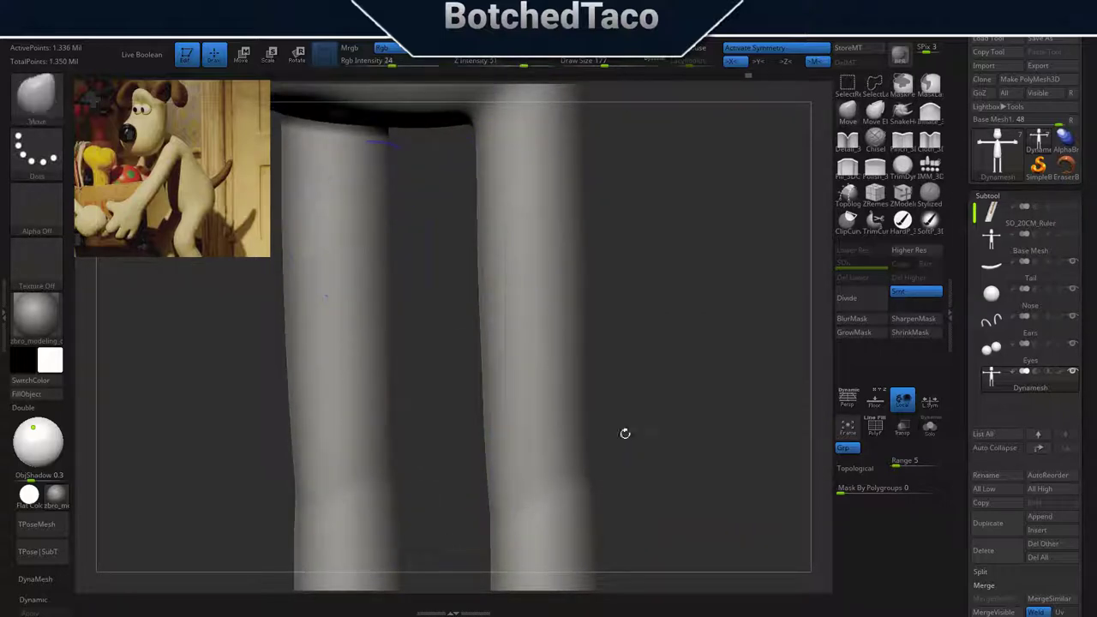
mouse_move(624, 432)
mouse_down()
mouse_move(578, 429)
mouse_move(578, 489)
mouse_move(631, 205)
mouse_move(679, 406)
mouse_move(514, 363)
mouse_move(543, 446)
mouse_move(526, 483)
mouse_move(142, 246)
mouse_move(257, 300)
mouse_move(214, 257)
mouse_move(172, 275)
mouse_move(142, 246)
mouse_move(542, 321)
mouse_move(642, 278)
mouse_move(617, 300)
mouse_move(697, 340)
mouse_up()
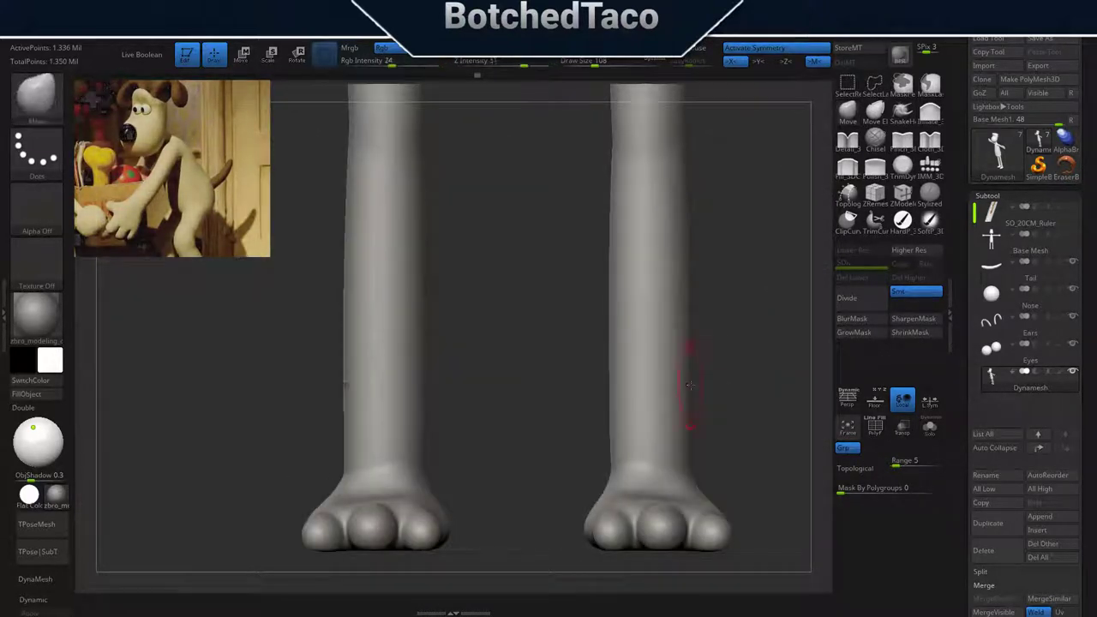
key(f)
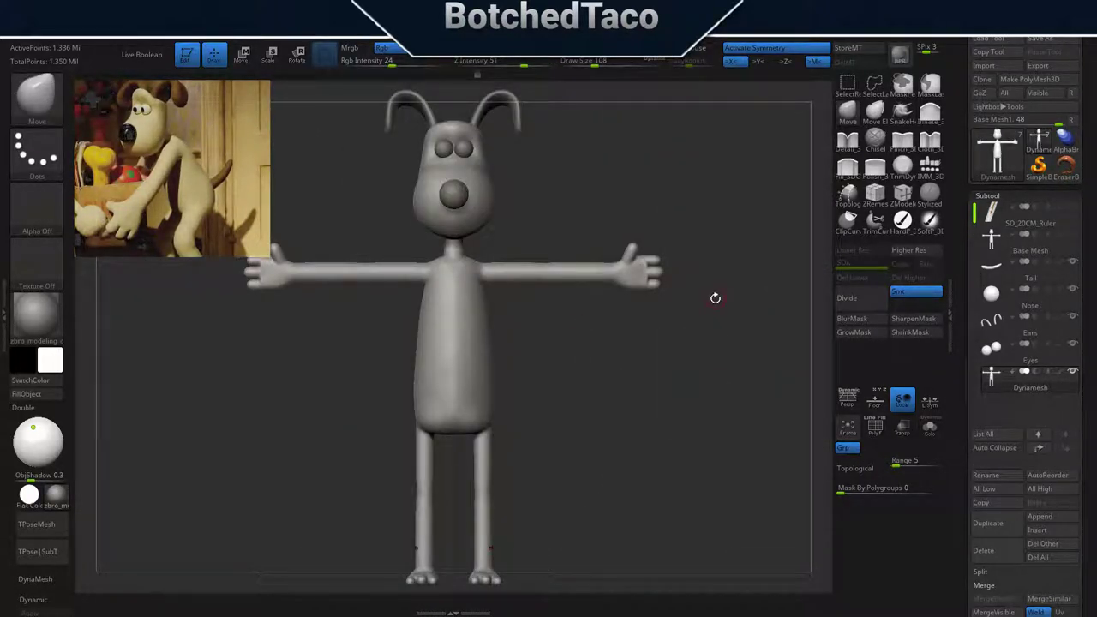
mouse_move(716, 297)
mouse_down()
mouse_move(821, 436)
mouse_move(865, 428)
mouse_up()
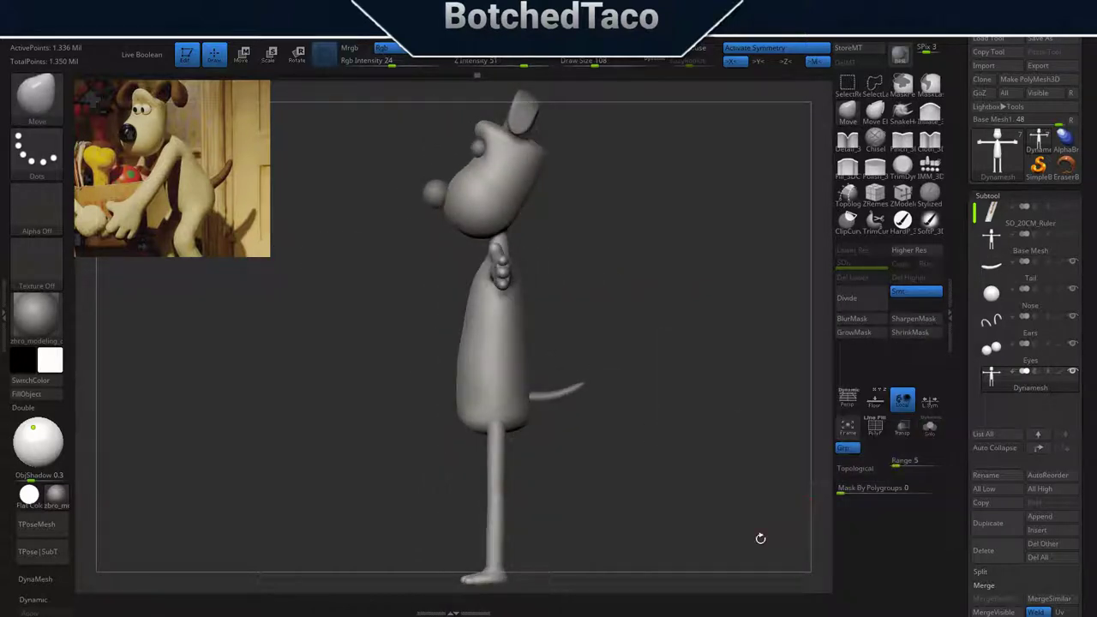
click(1020, 267)
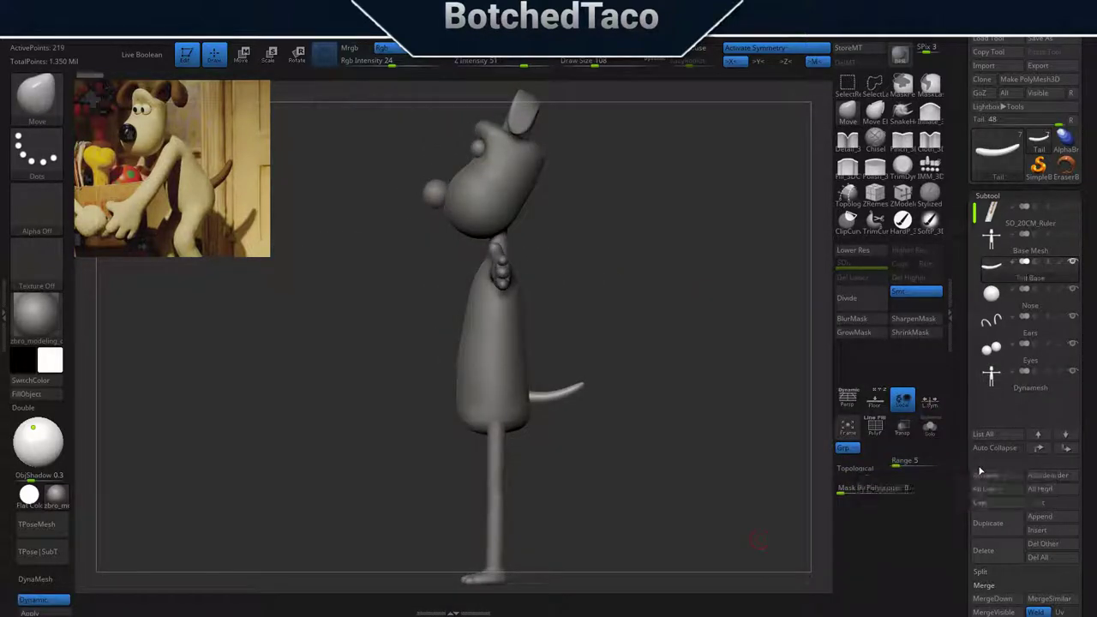
Duplicate the Tail subtool to make a working copy.
click(988, 524)
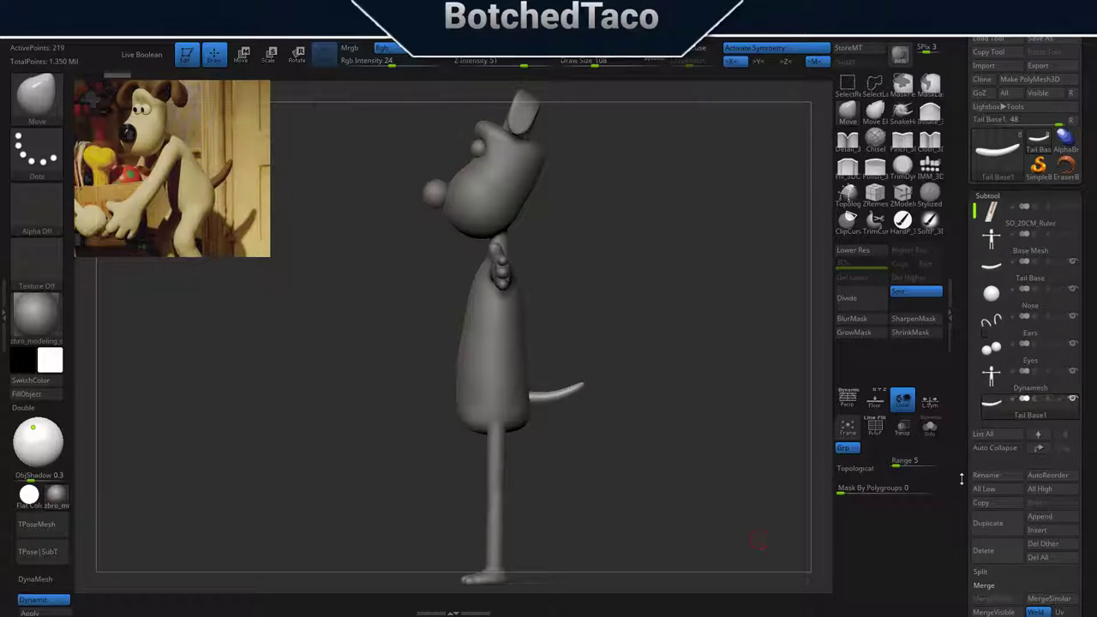
click(4, 314)
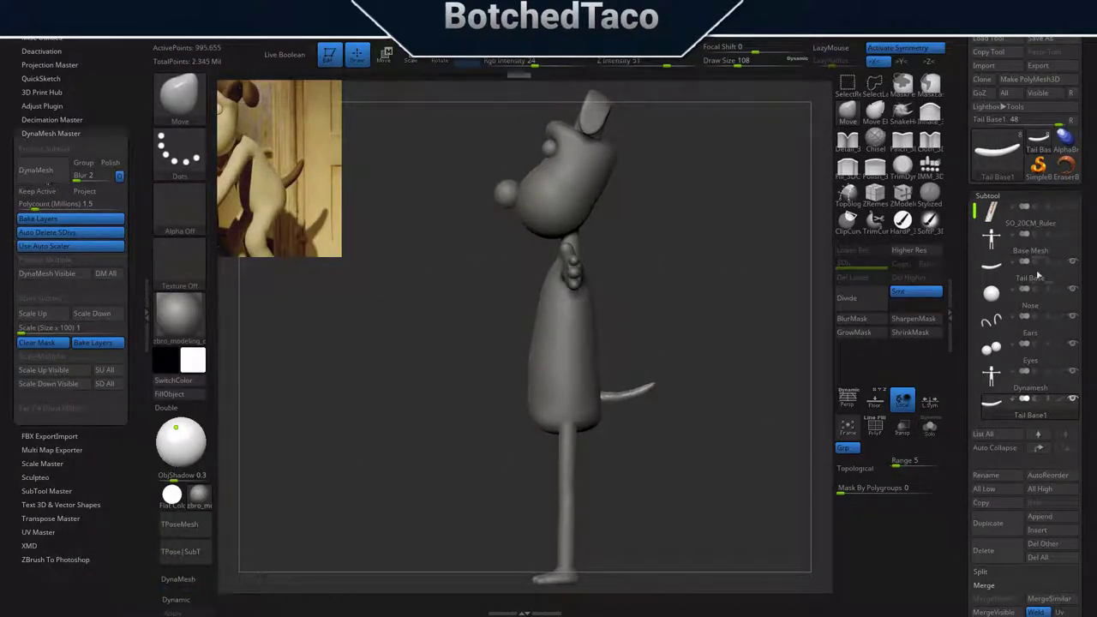
click(148, 291)
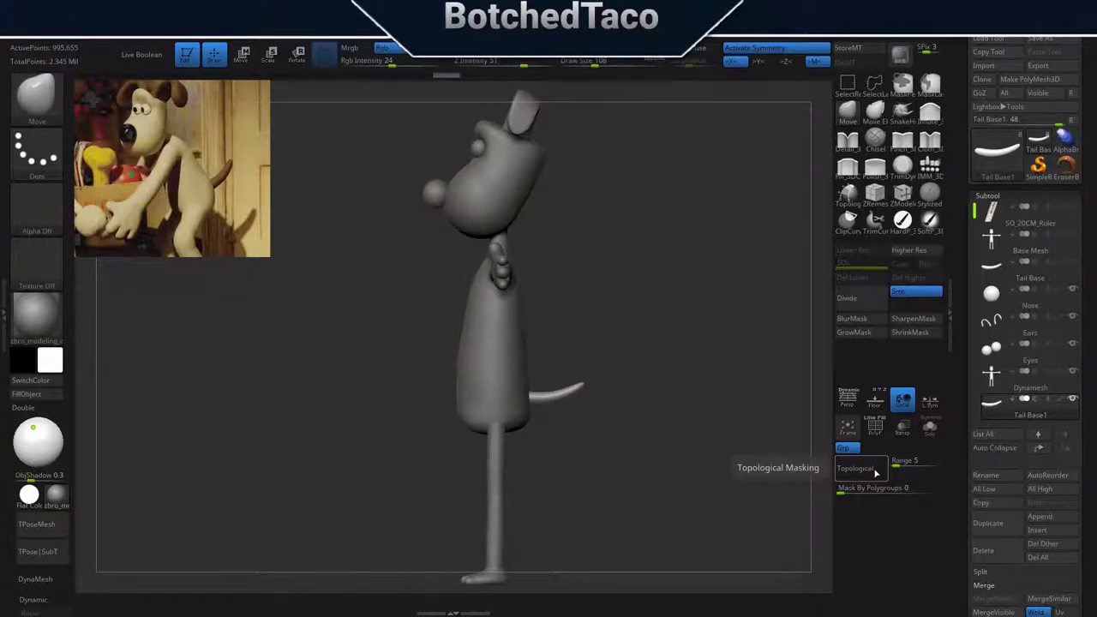
drag(568, 338, 609, 429)
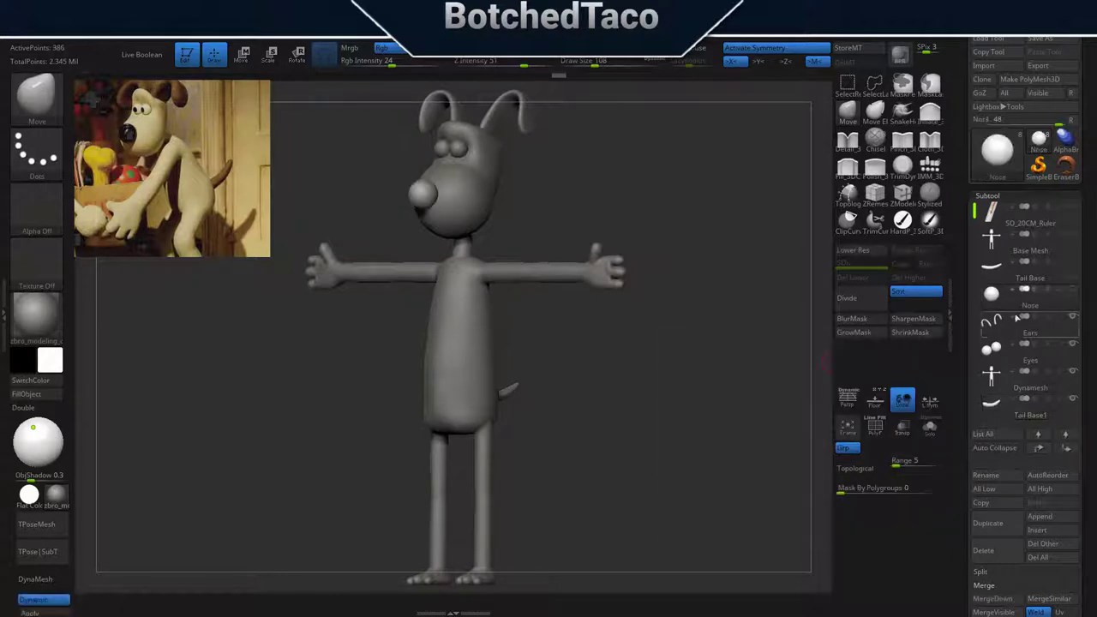
Rename the original Nose subtool to Base Nose.
click(1003, 476)
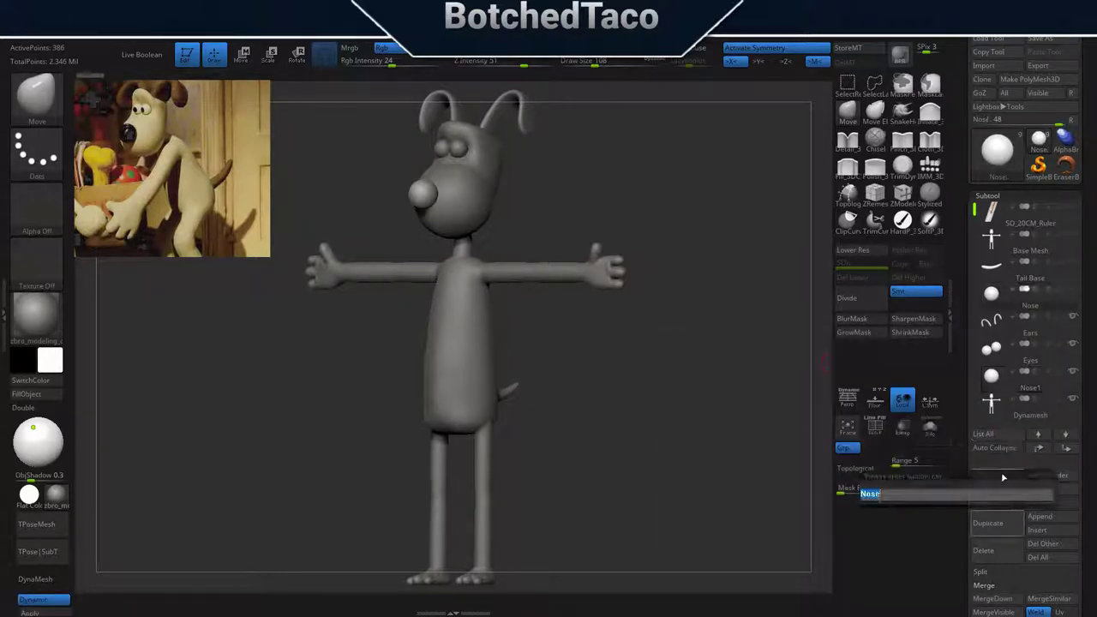
text(se)
key(Return)
scroll(560, 471, up, 5)
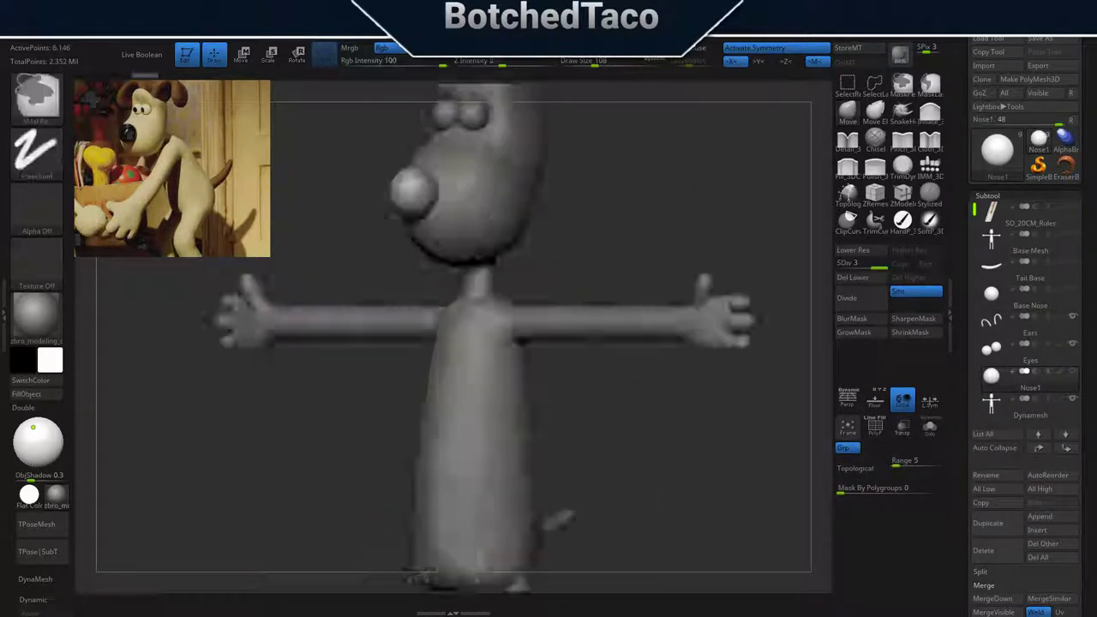
click(5, 313)
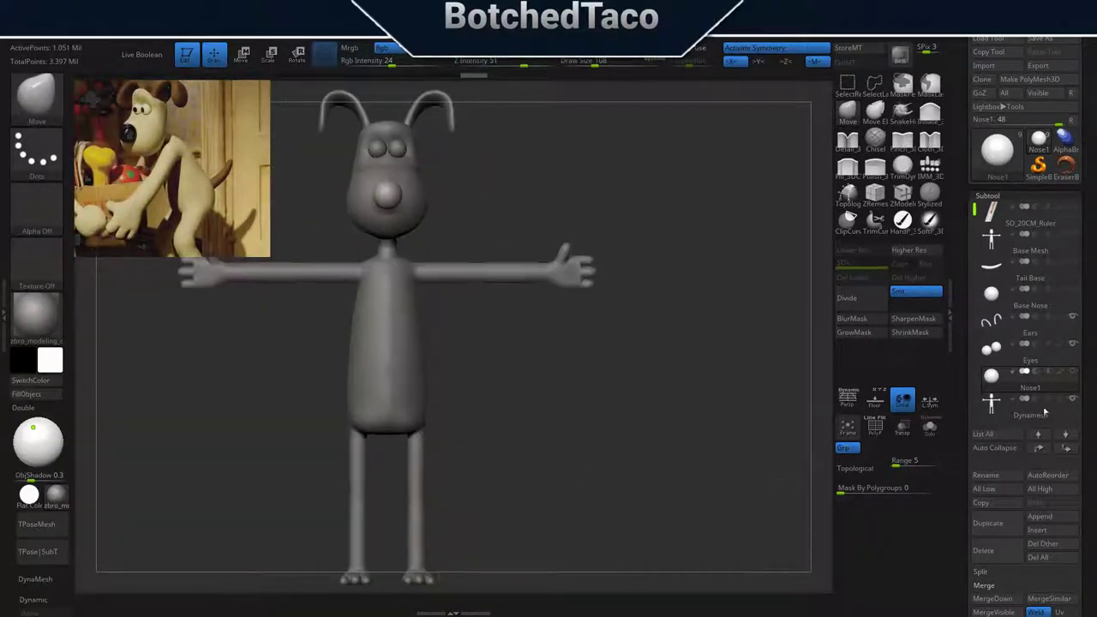
Duplicate the Eyes subtool and reorder the copy in the list.
click(995, 348)
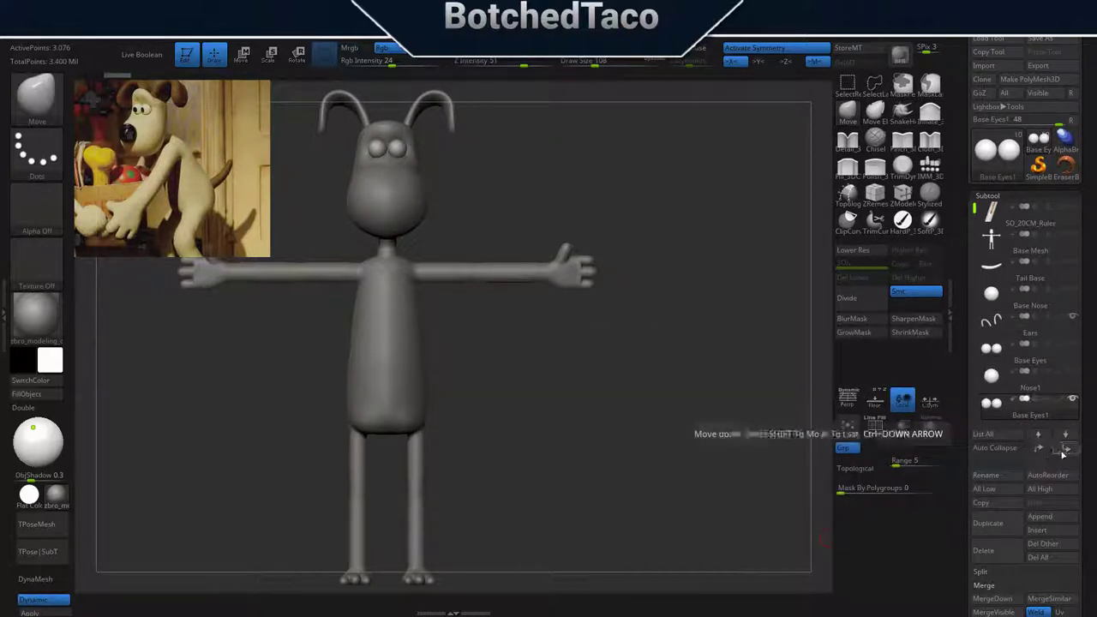
click(990, 520)
click(1026, 399)
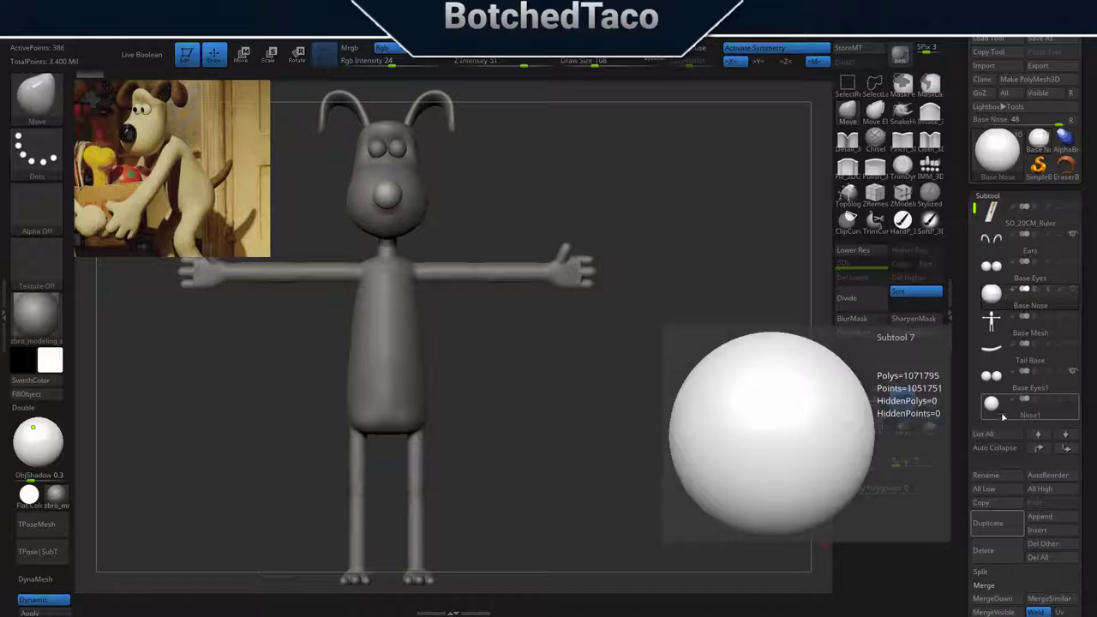
Rename the duplicated eyes subtool to Eyes1 and check the head from side and front.
click(994, 377)
click(985, 475)
text(Eyes1)
key(Return)
key(f)
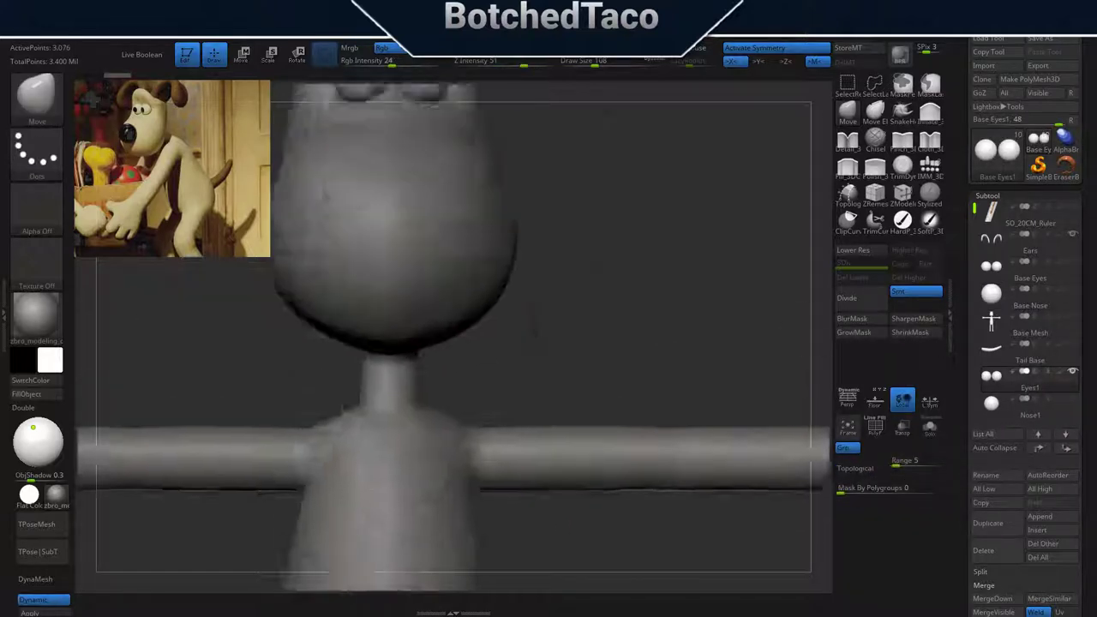
drag(661, 265, 385, 283)
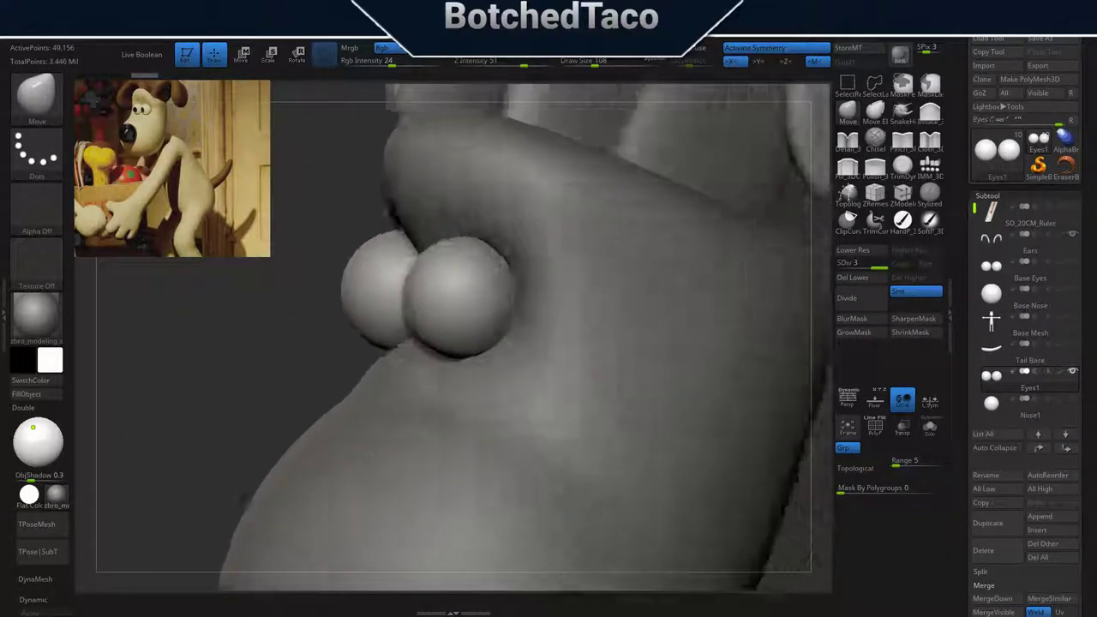
shift+drag(514, 386, 686, 386)
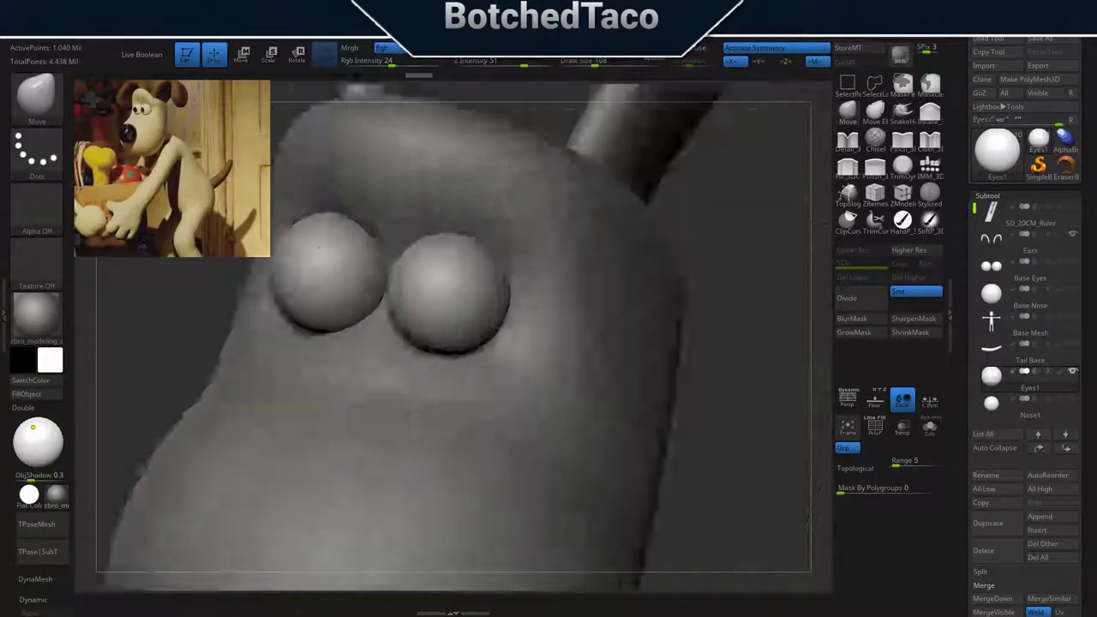
Move the Ears1 copy down the Subtool list below Tail Base.
alt+click(600, 154)
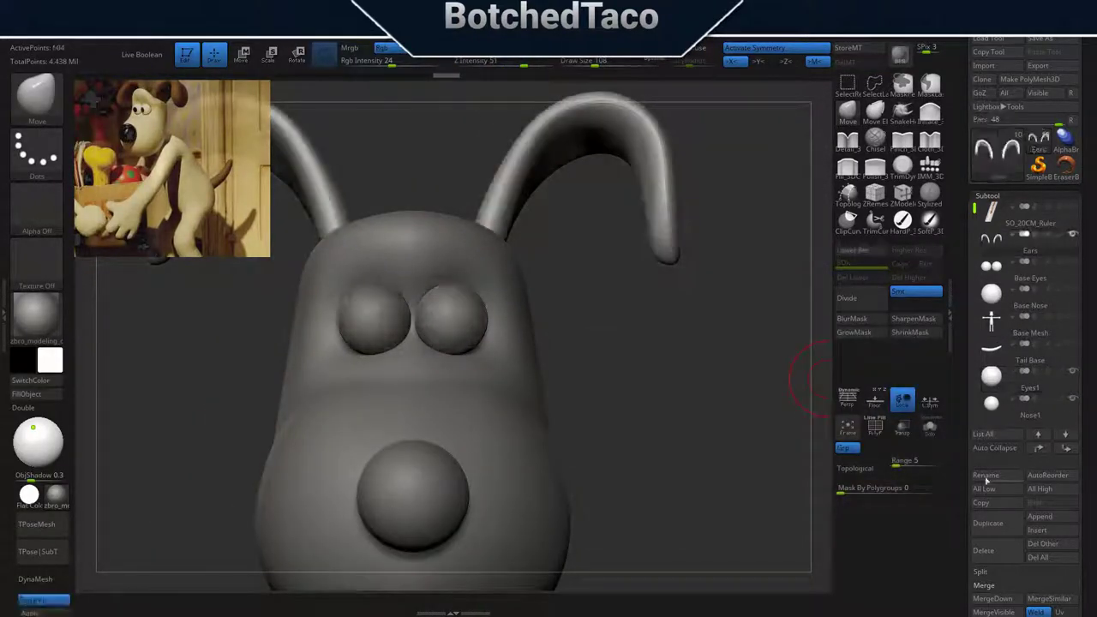
click(1066, 433)
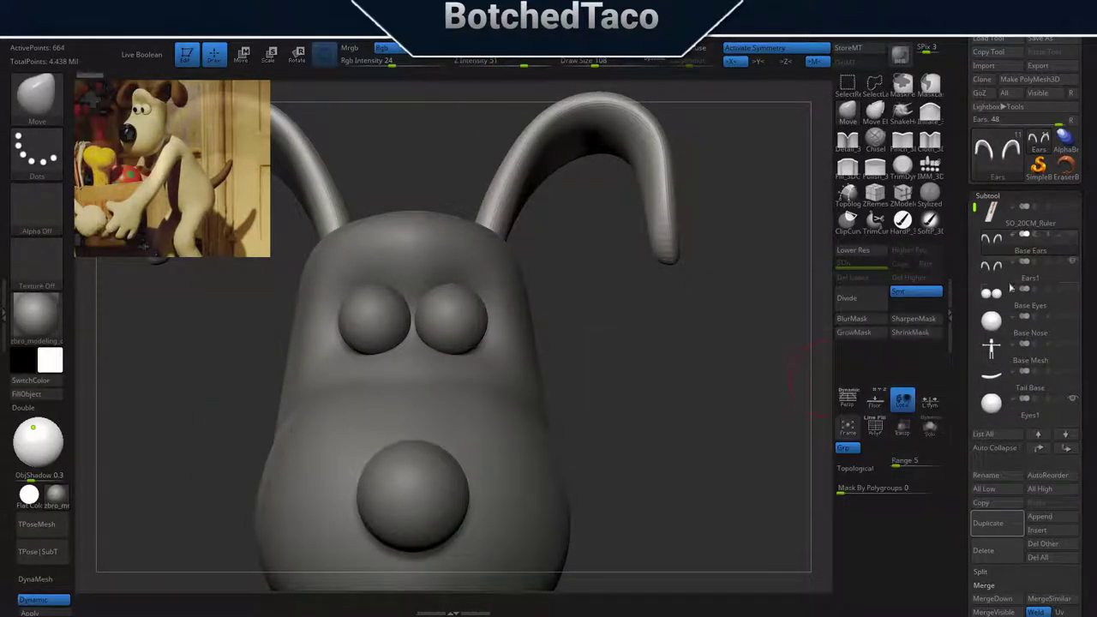
click(1065, 434)
click(1065, 434)
click(1065, 434)
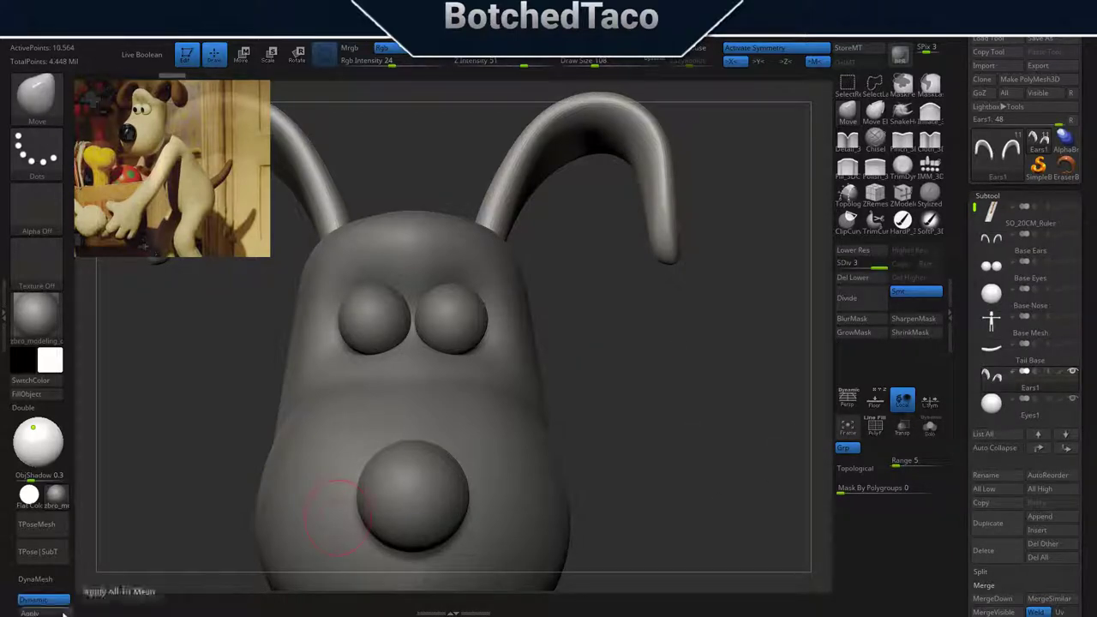
Close the ZPlugin tray and frame the whole Gromit body.
click(5, 324)
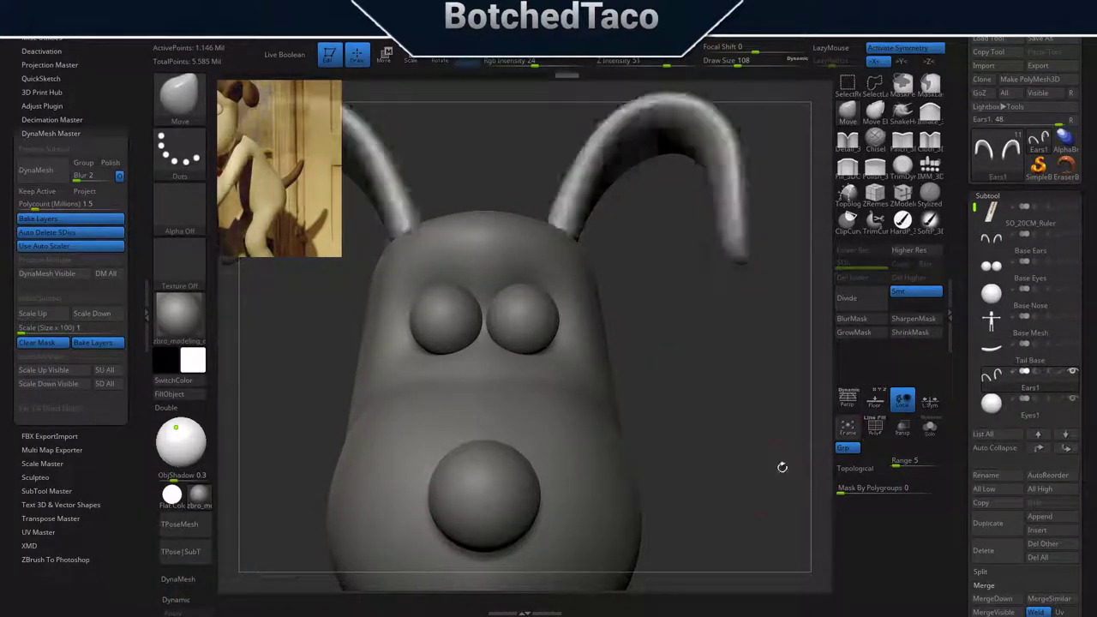
mouse_move(779, 465)
mouse_down()
mouse_move(699, 261)
mouse_move(611, 470)
mouse_up()
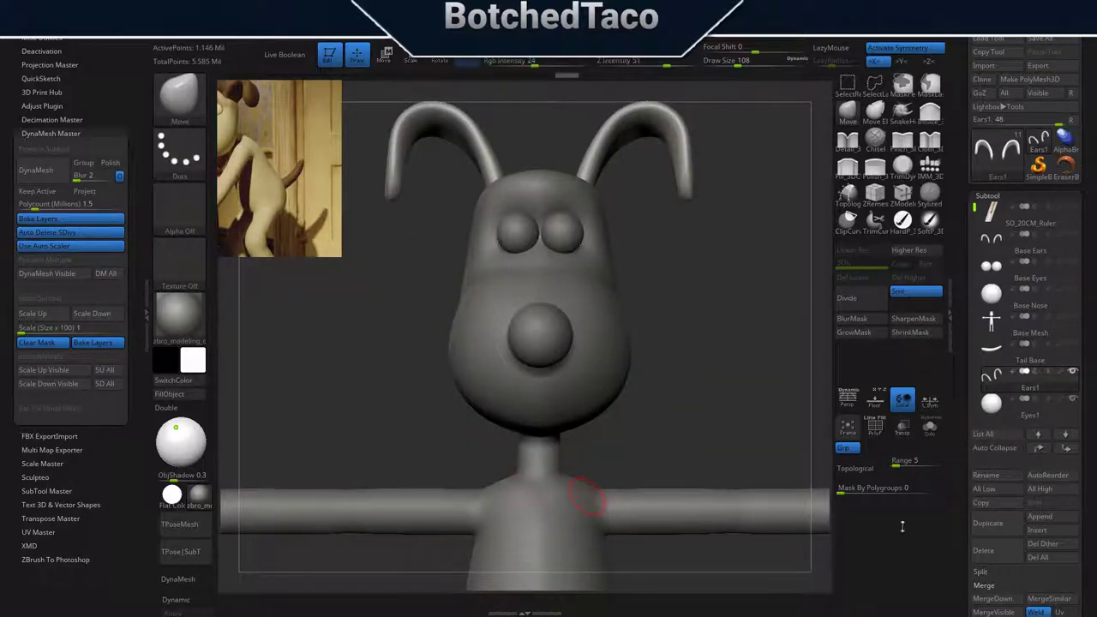
click(148, 317)
key(f)
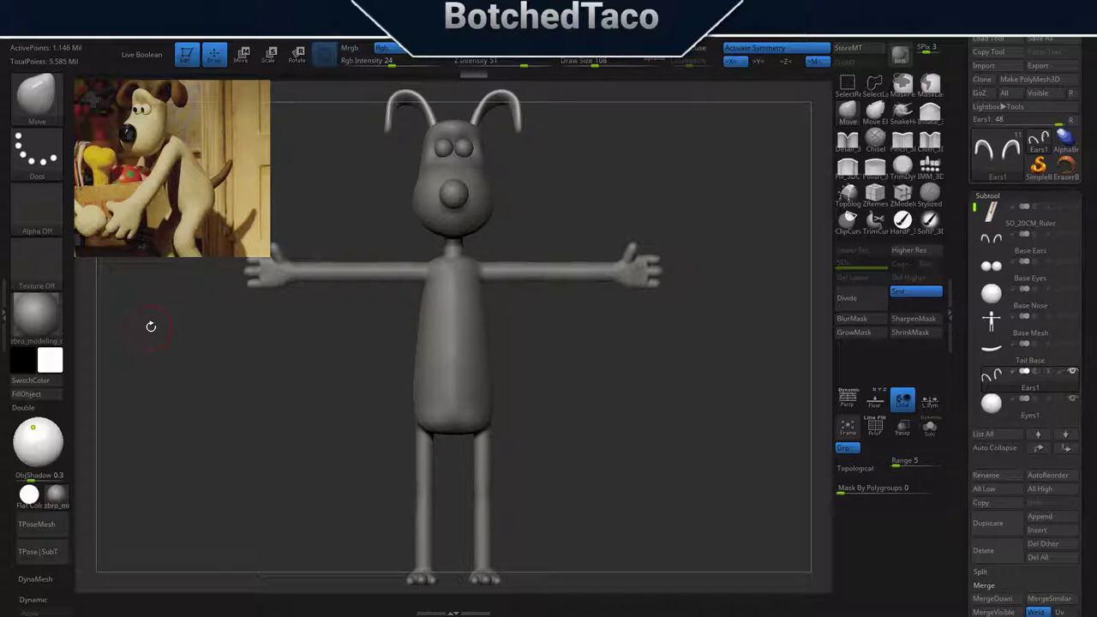
scroll(985, 330, down, 3)
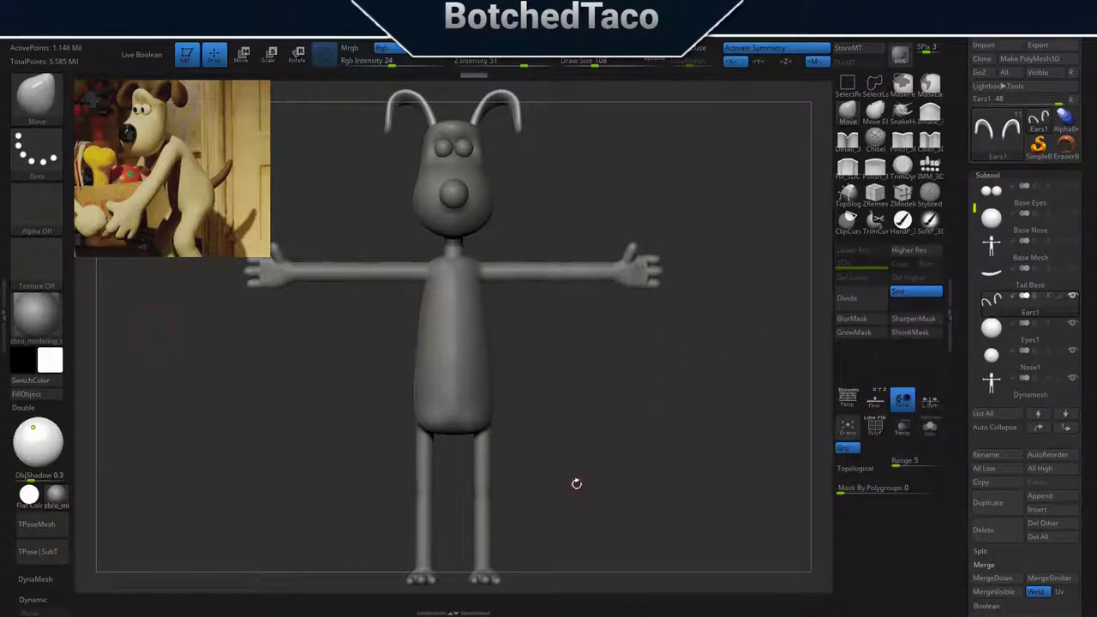
Save a new version of the project and MergeVisible all visible parts into one subtool.
key(ctrl+s)
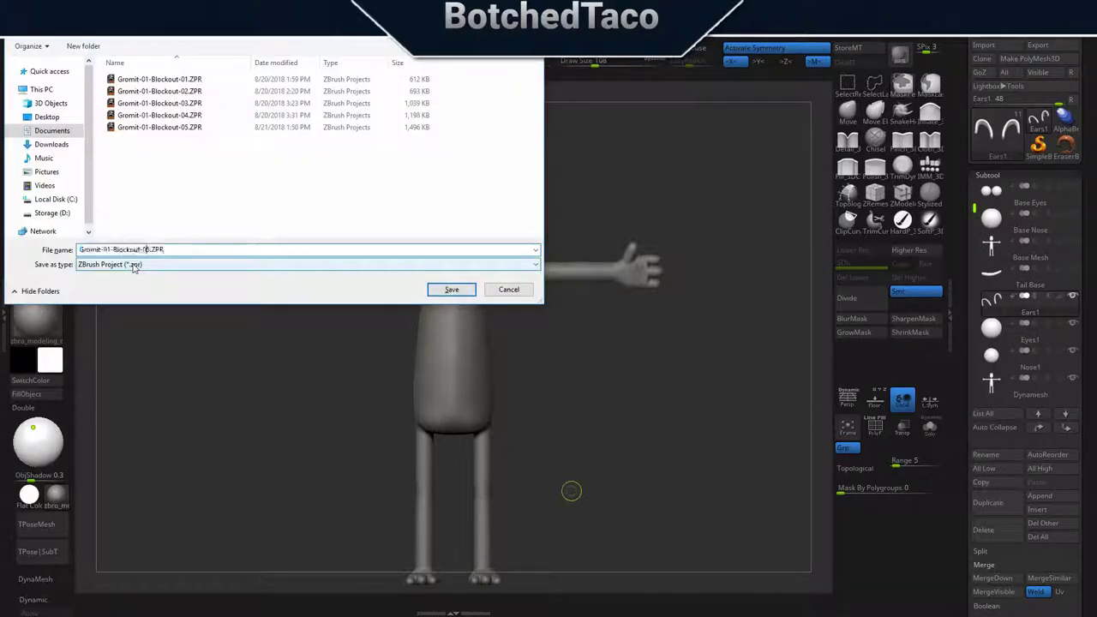
key(Return)
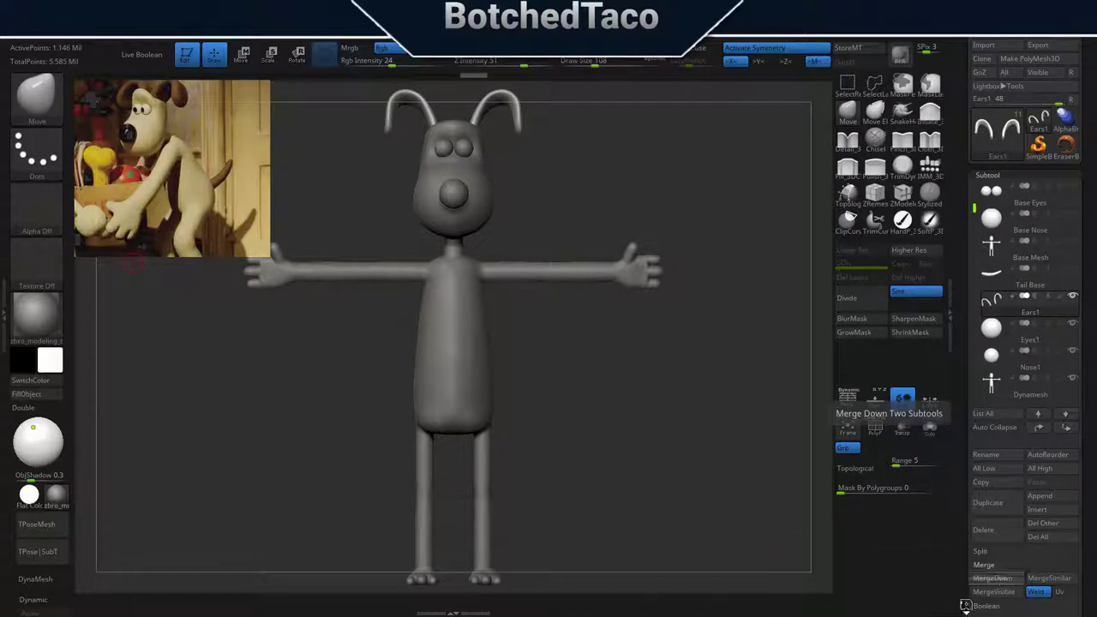
click(995, 579)
click(984, 591)
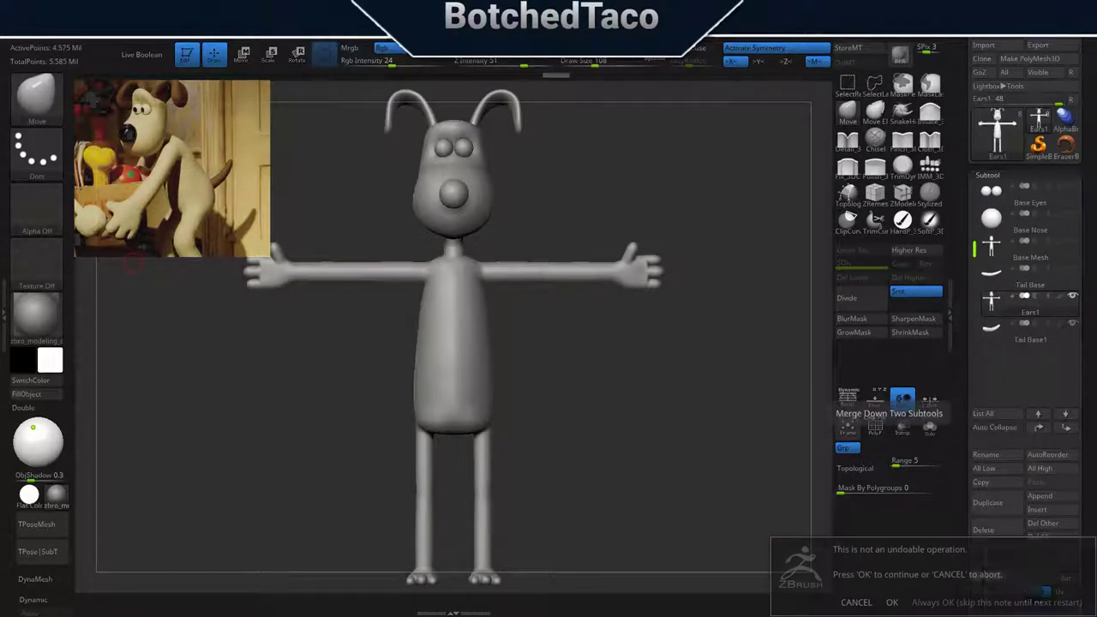
click(899, 603)
Inspect the merged result around the head and shoulders with the plugin panel reopened.
mouse_move(678, 354)
shift+mouse_down()
mouse_move(528, 486)
mouse_move(573, 486)
shift+mouse_up()
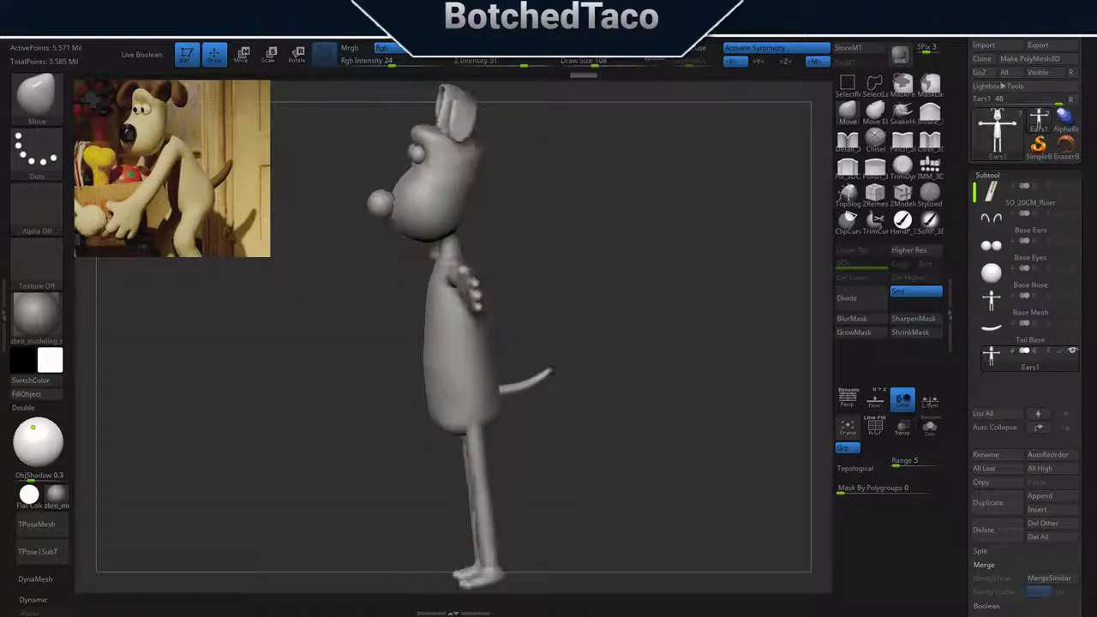
click(3, 313)
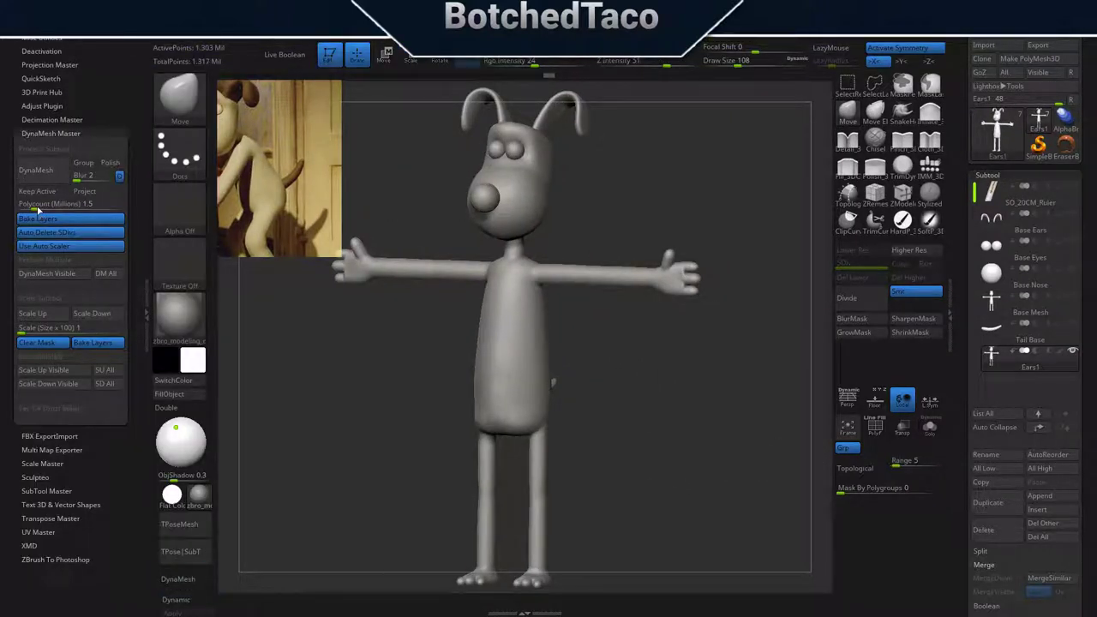
mouse_move(677, 429)
alt+mouse_down()
mouse_move(681, 378)
mouse_move(480, 223)
mouse_move(592, 473)
mouse_move(701, 463)
mouse_move(633, 504)
alt+mouse_up()
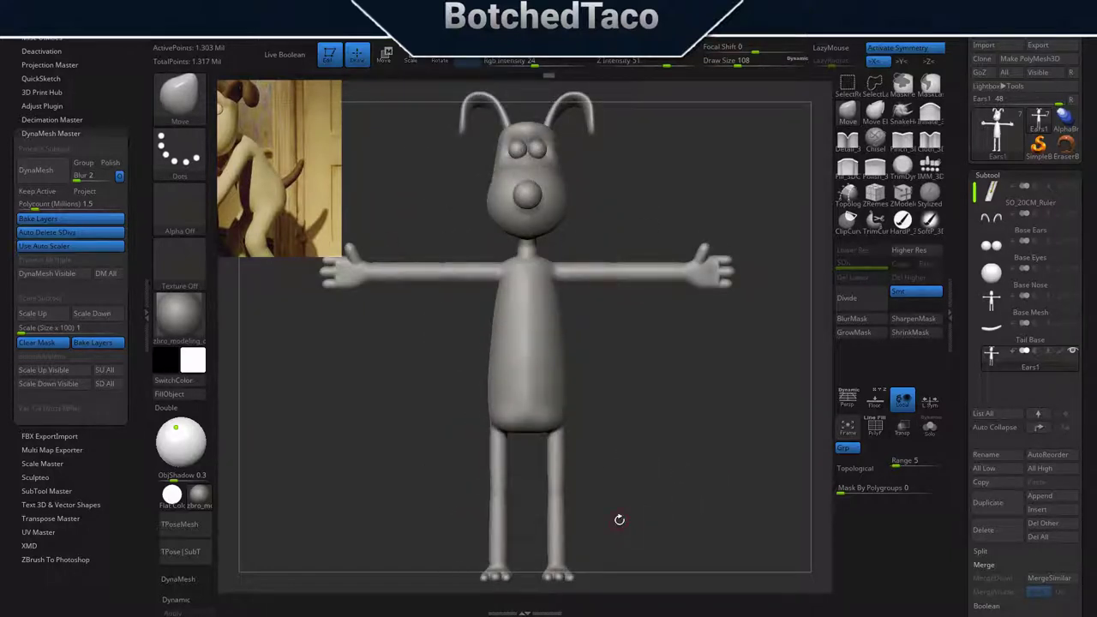
Delete the Ears1 subtool and merge the next parts down into Base Ears.
click(984, 530)
click(892, 557)
click(984, 529)
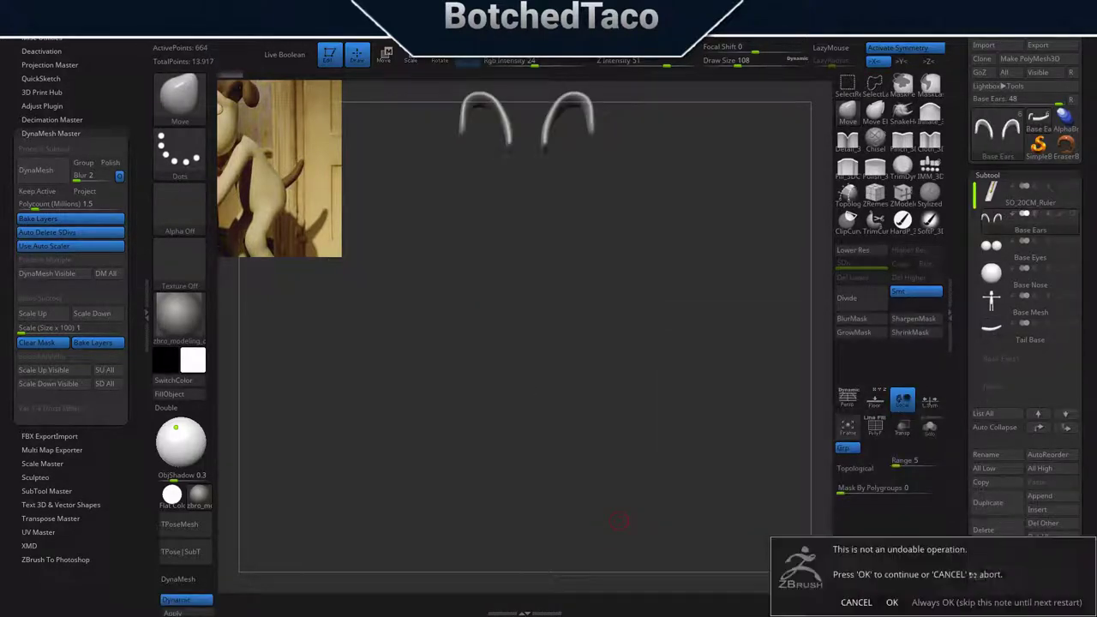
click(891, 603)
click(891, 603)
click(891, 603)
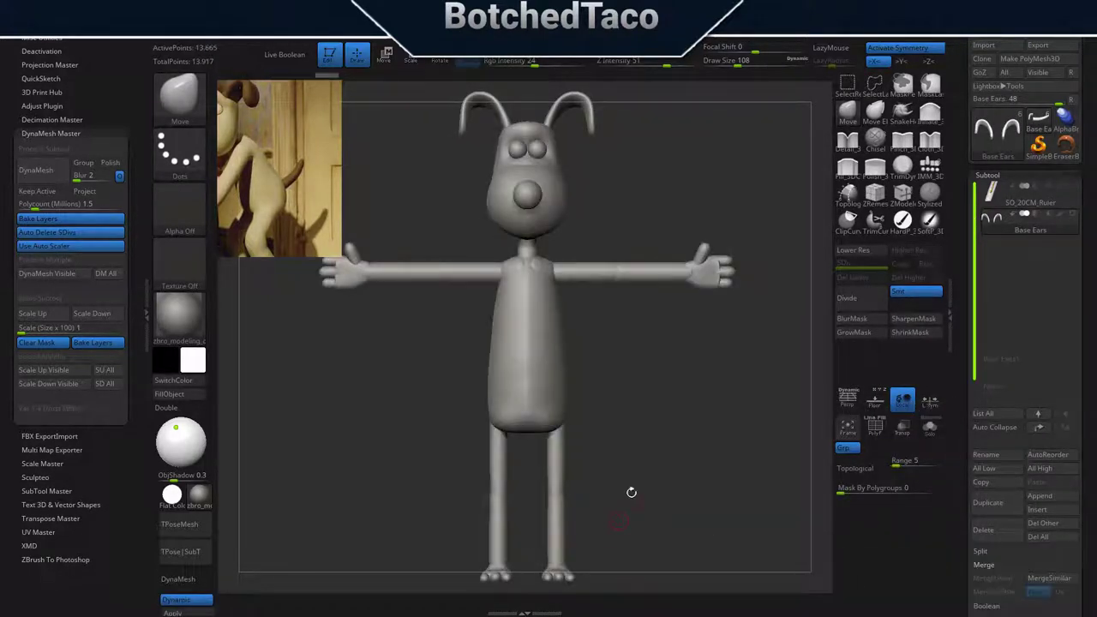
click(187, 611)
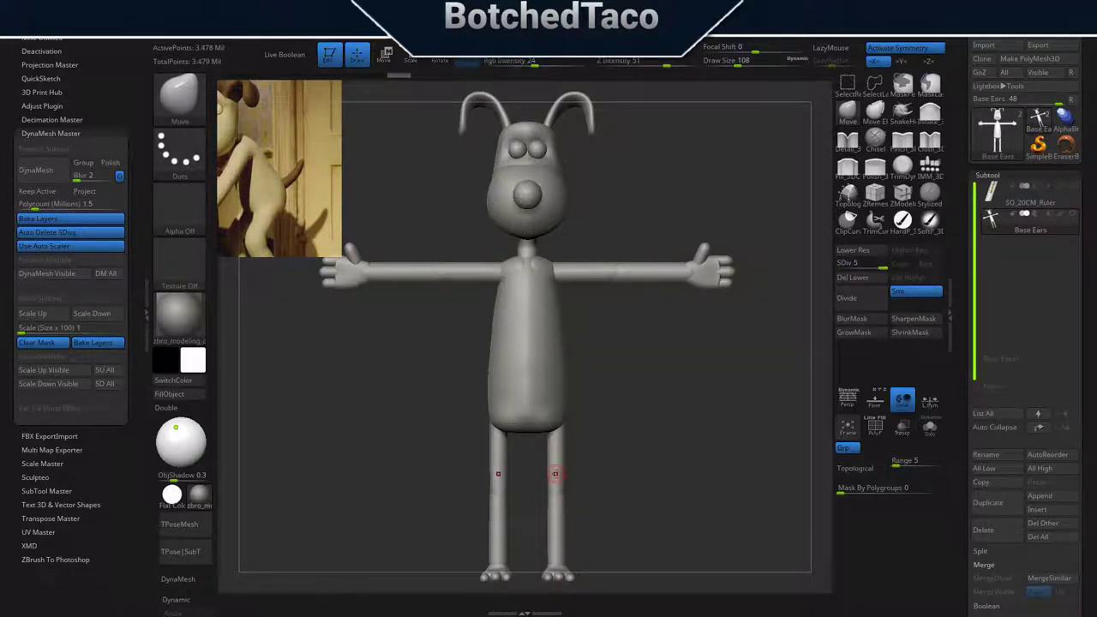
Show polygroups and back out the recent merge and subdivision.
click(875, 426)
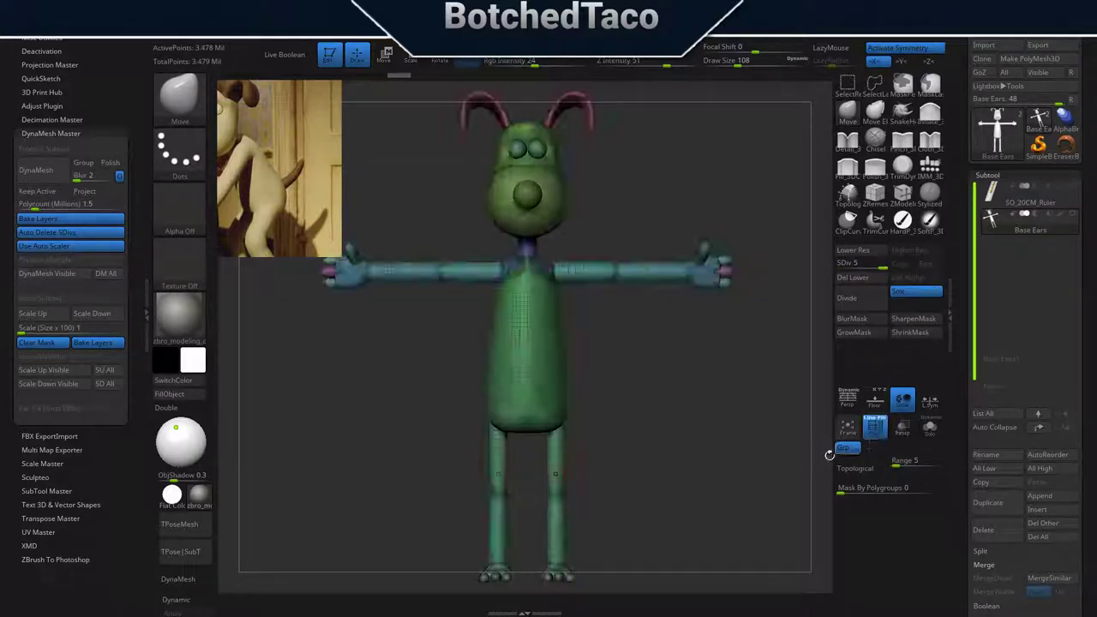
scroll(737, 367, up, 5)
scroll(737, 367, down, 4)
key(f)
key(b)
key(m)
key(v)
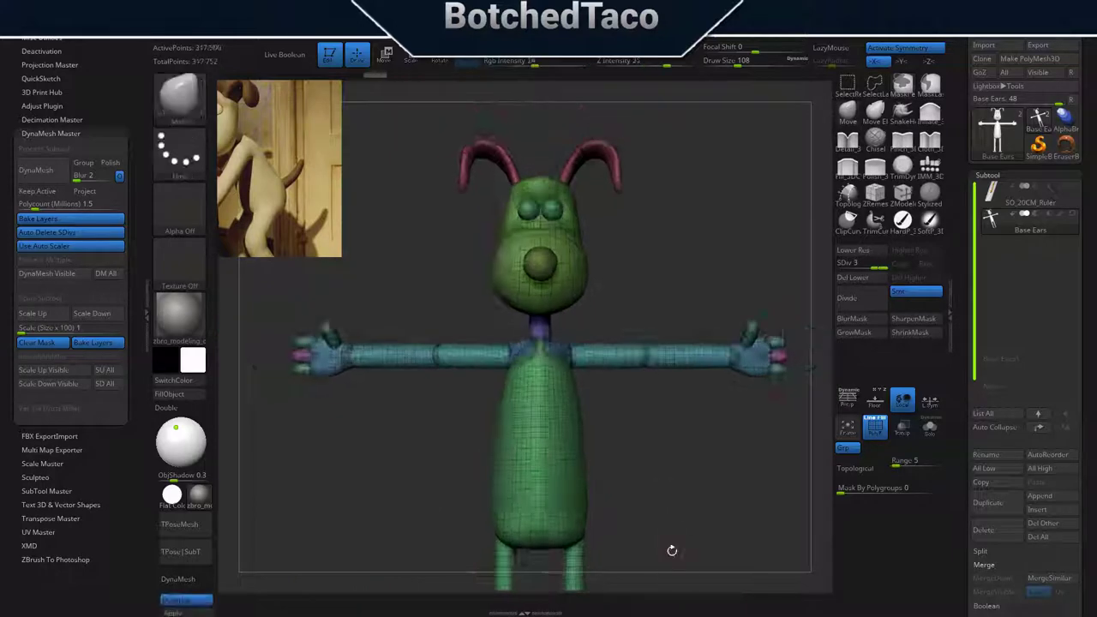
key(shift+d)
key(shift+d)
key(Return)
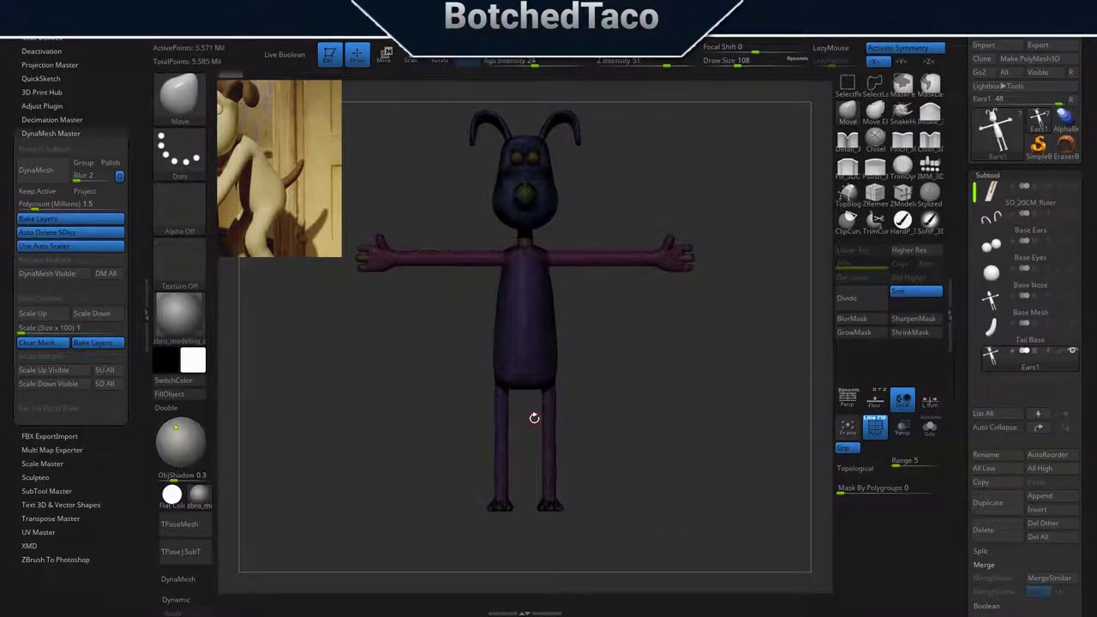
Merge eyes, nose and body into Base Ears, turn off PolyF, and DynaMesh to 1.321 Mil points.
click(994, 578)
key(Return)
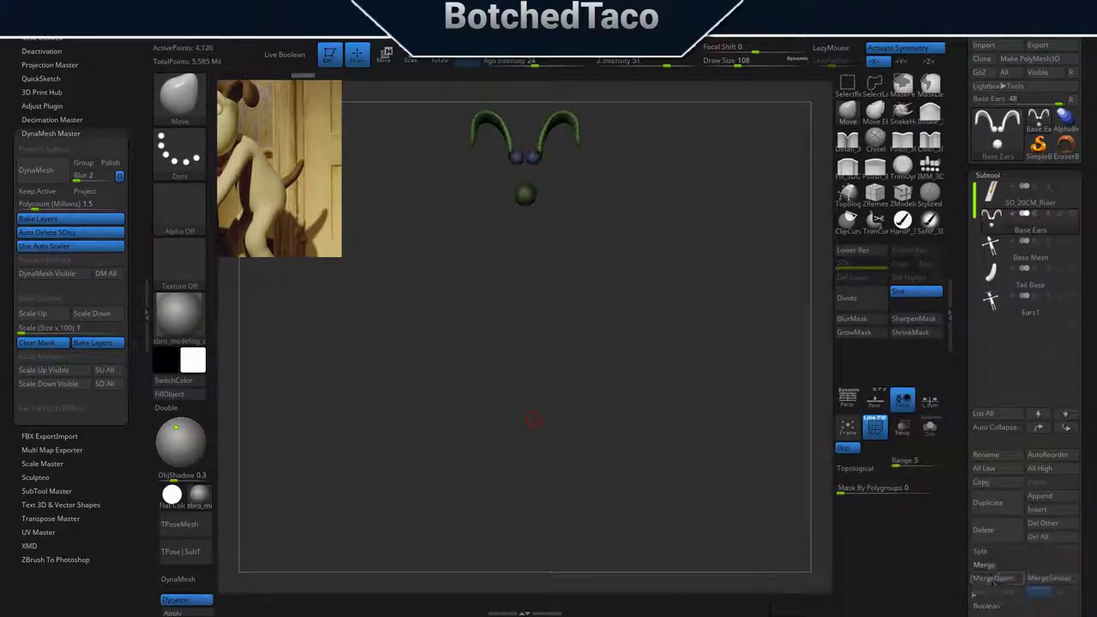
click(994, 579)
key(Return)
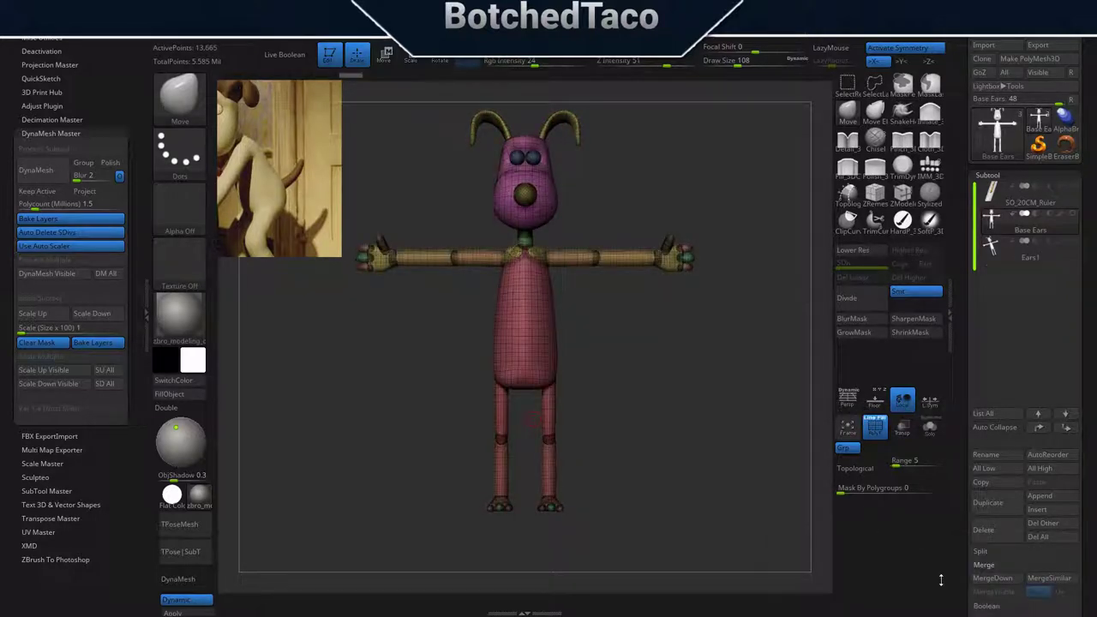
key(shift+f)
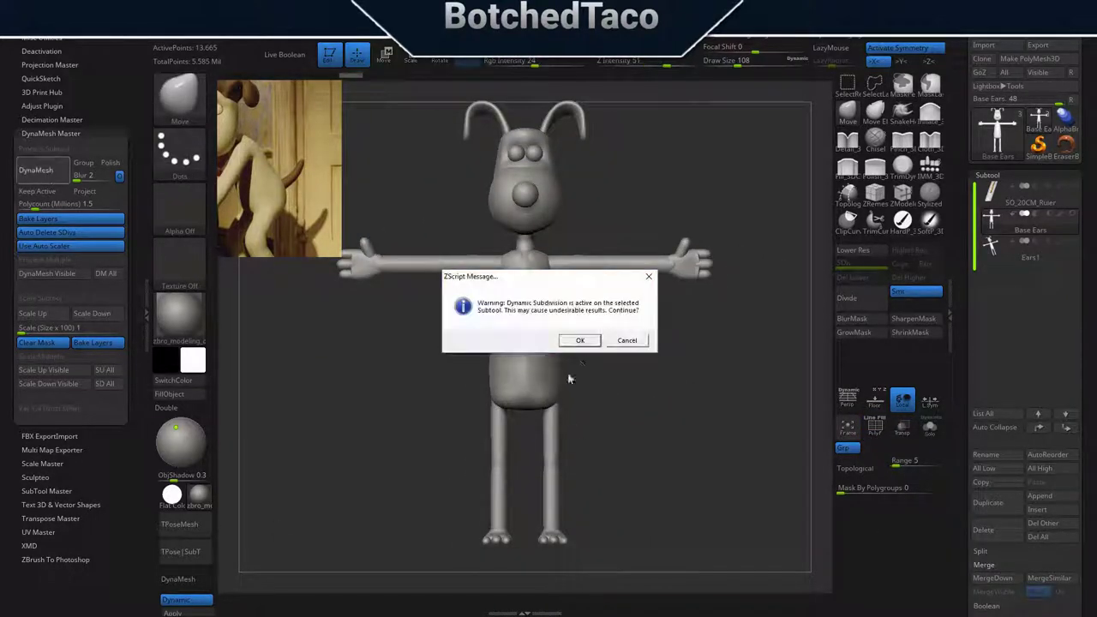
key(Return)
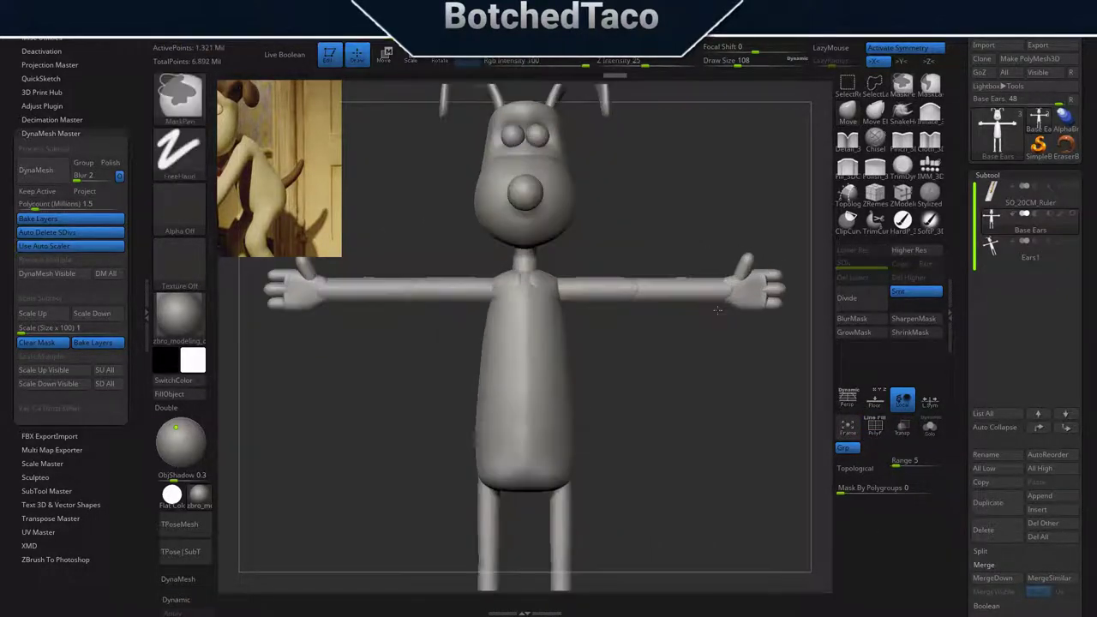
Mask everything but the top finger and trial-move it with the Transpose gizmo.
alt+drag(580, 419, 585, 311)
key(b)
key(m)
key(v)
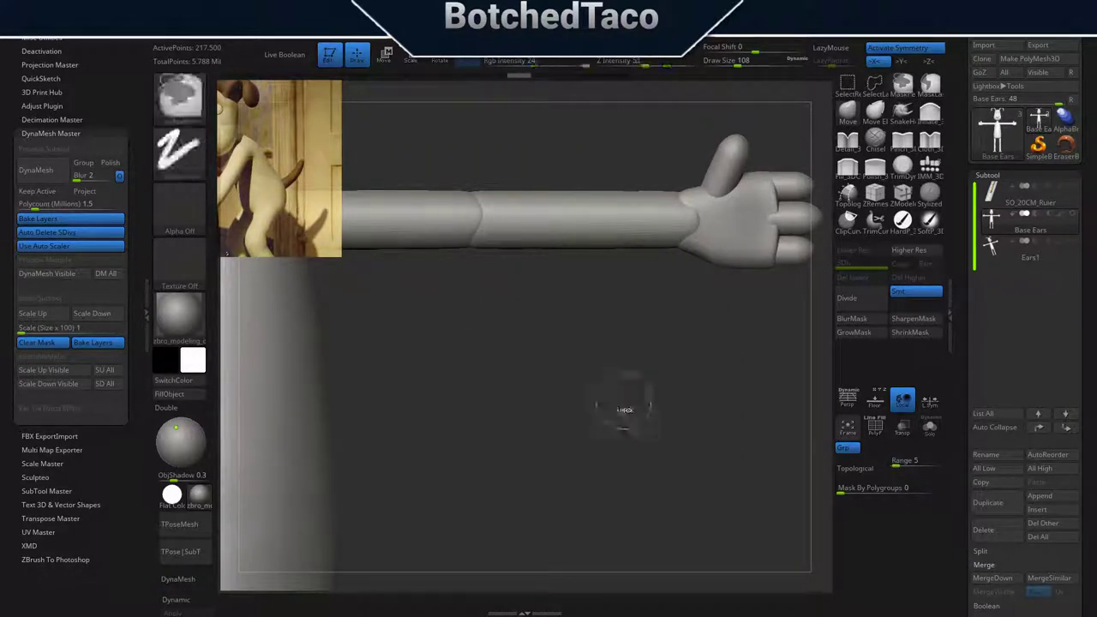
drag(624, 400, 486, 356)
key(w)
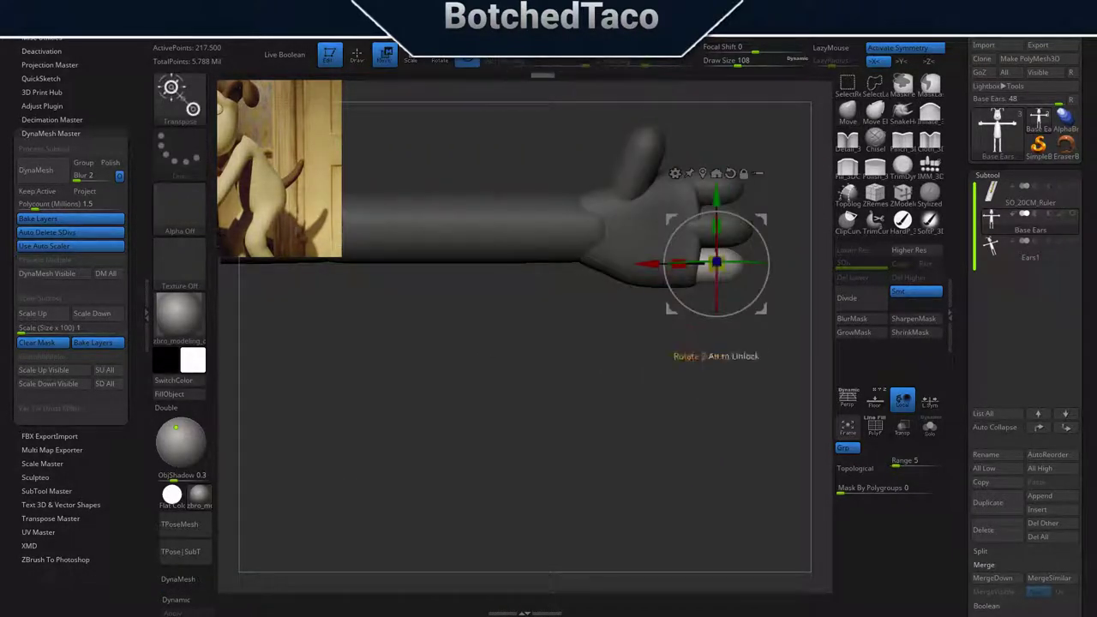
ctrl+click(710, 257)
click(716, 182)
drag(745, 188, 677, 283)
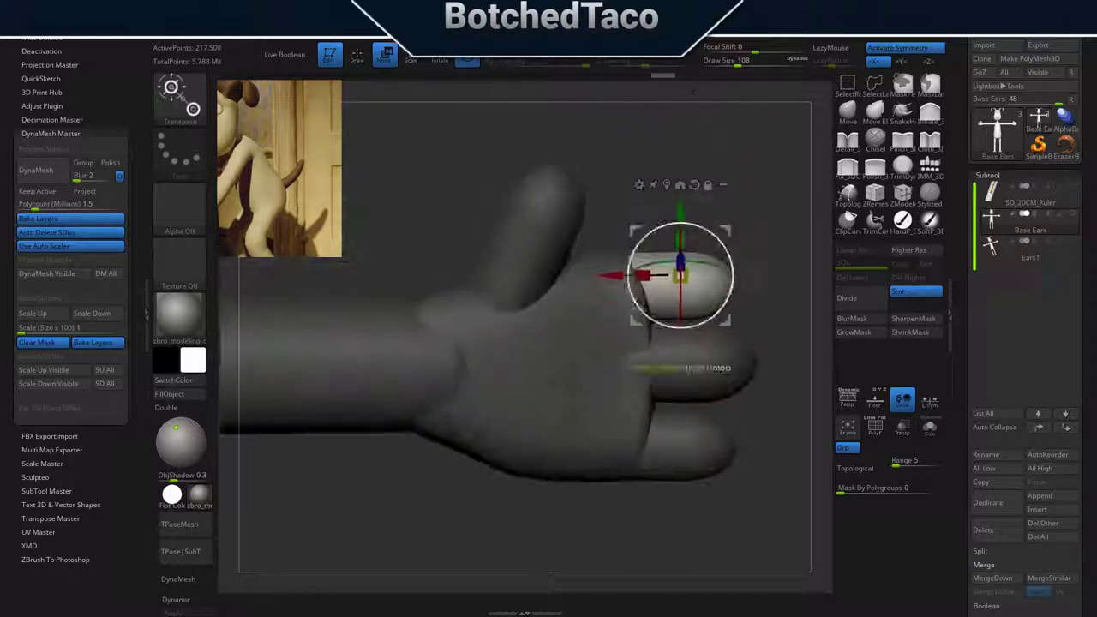
key(q)
ctrl+click(681, 283)
Undo the trial finger adjustments with repeated Ctrl+Z.
key(ctrl+z)
key(ctrl+z)
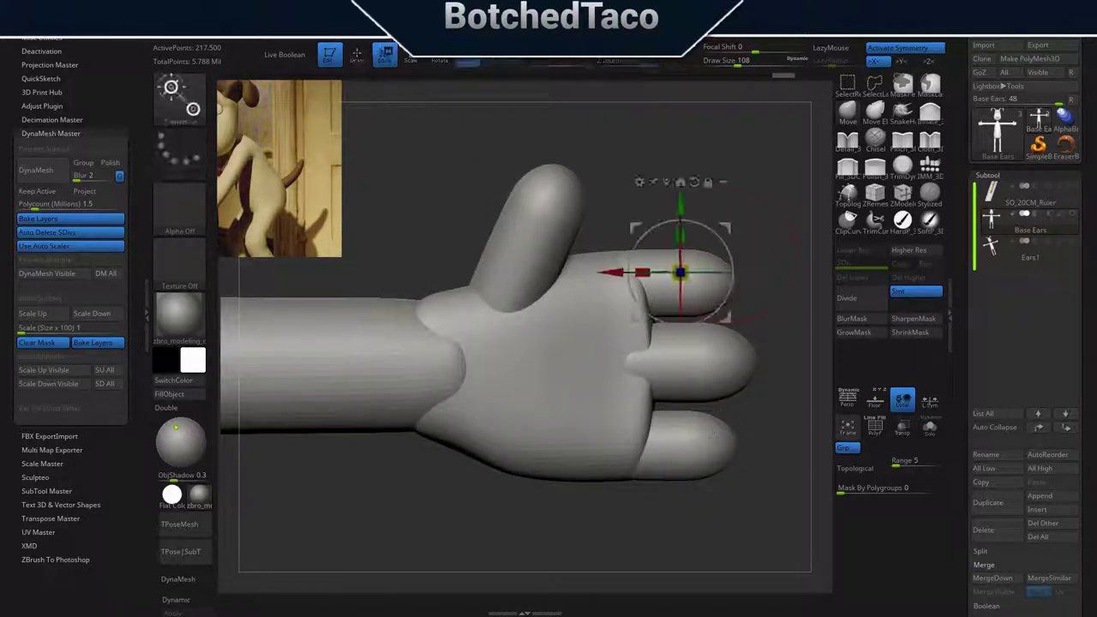
key(ctrl+z)
key(ctrl+z)
key(ctrl+z)
key(ctrl+z)
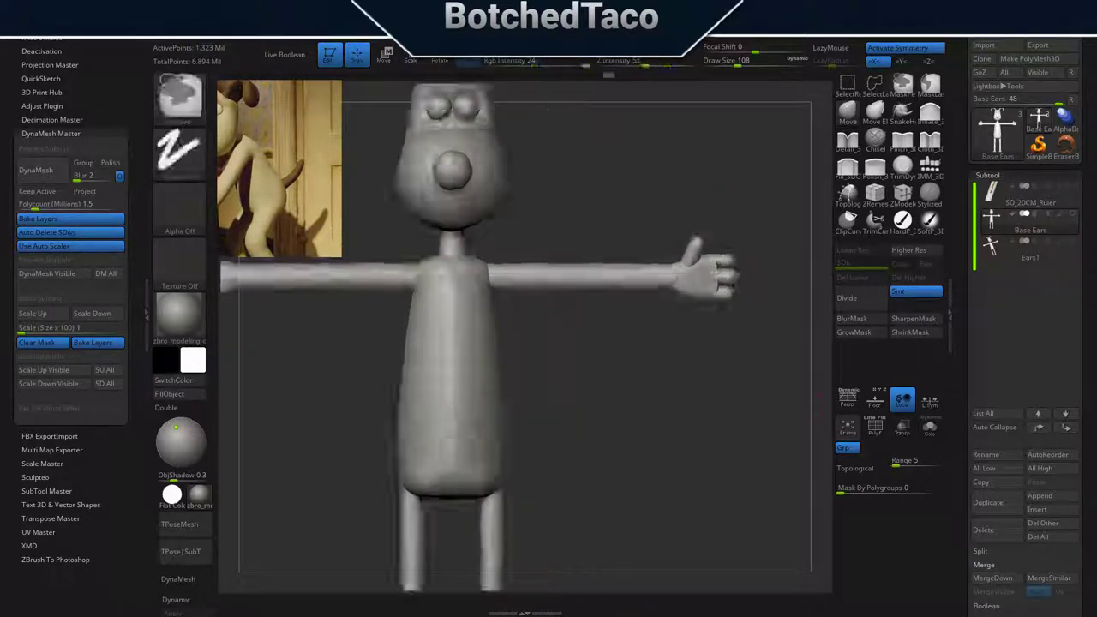
key(ctrl+z)
key(ctrl+z)
key(ctrl+z)
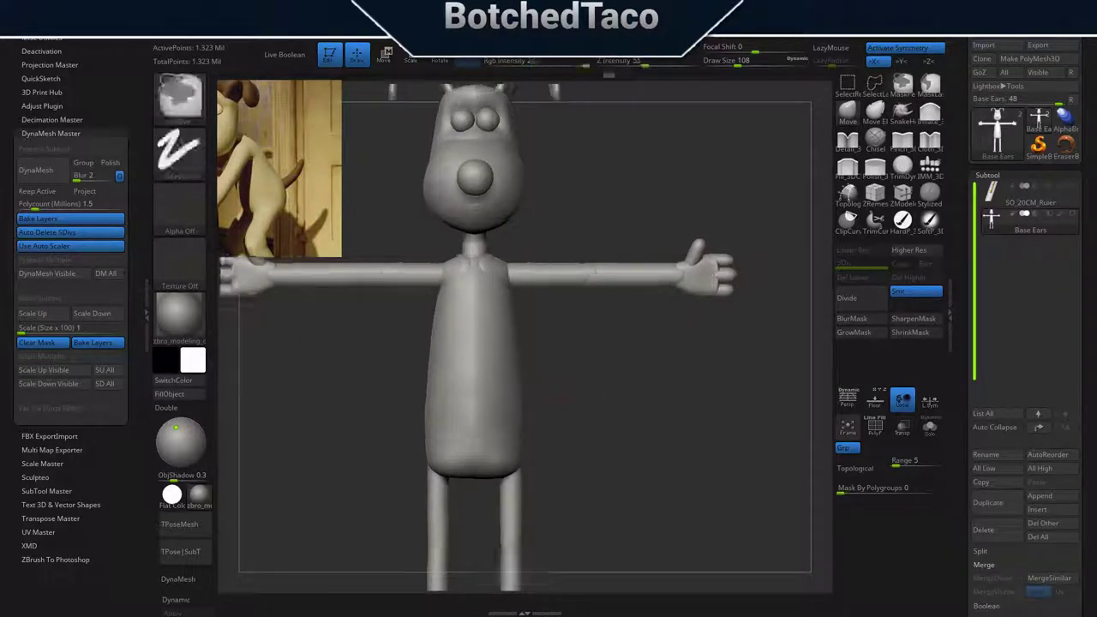
key(ctrl+z)
Step through the undo/redo history past torso and tail views back to the full front view.
key(ctrl+z)
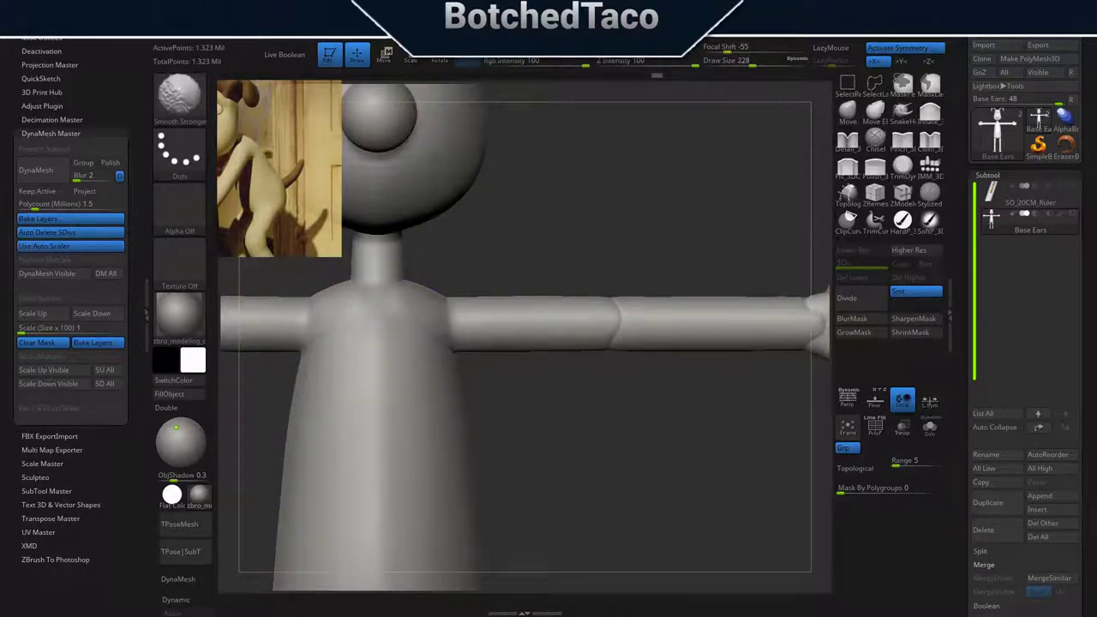
key(ctrl+z)
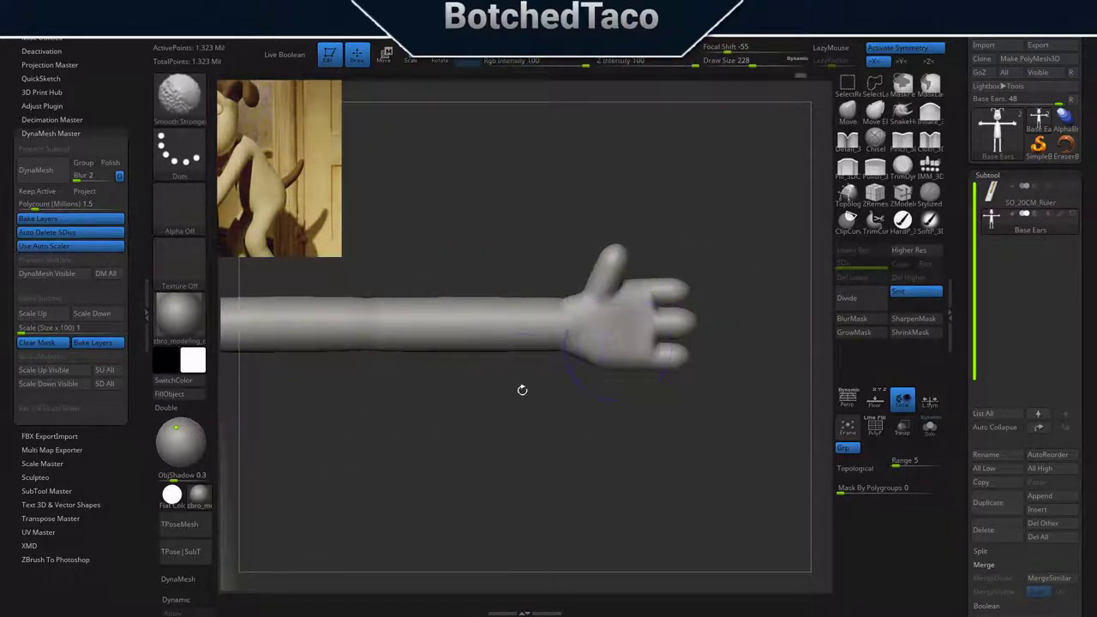
key(ctrl+z)
key(ctrl+shift+z)
key(ctrl+shift+z)
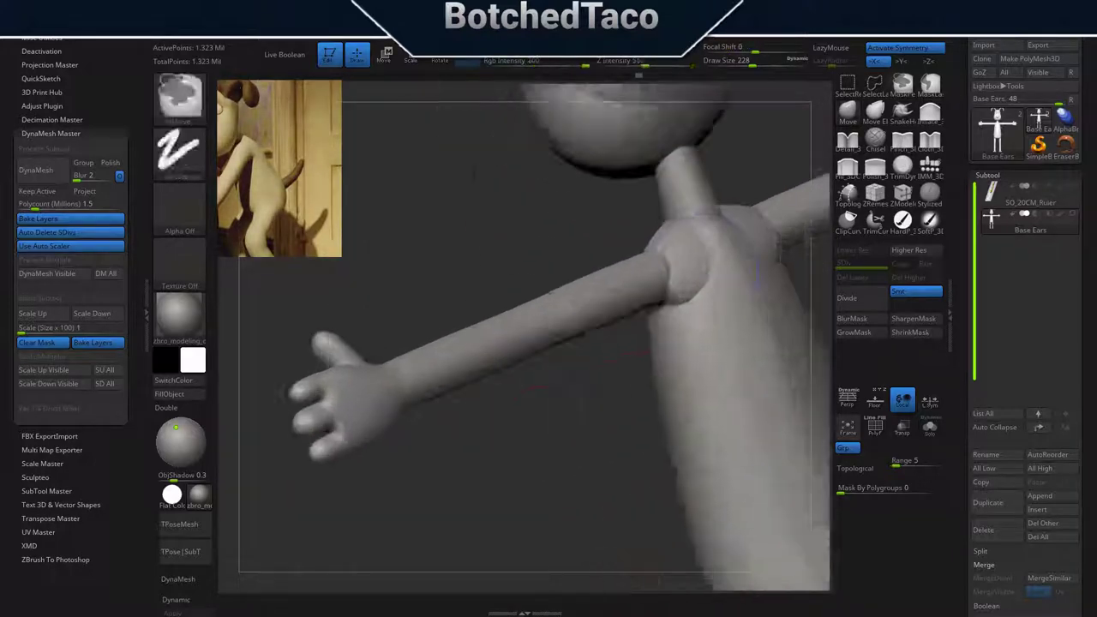
key(ctrl+shift+z)
key(ctrl+shift+z)
key(ctrl+shift+z)
key(ctrl+shift+z)
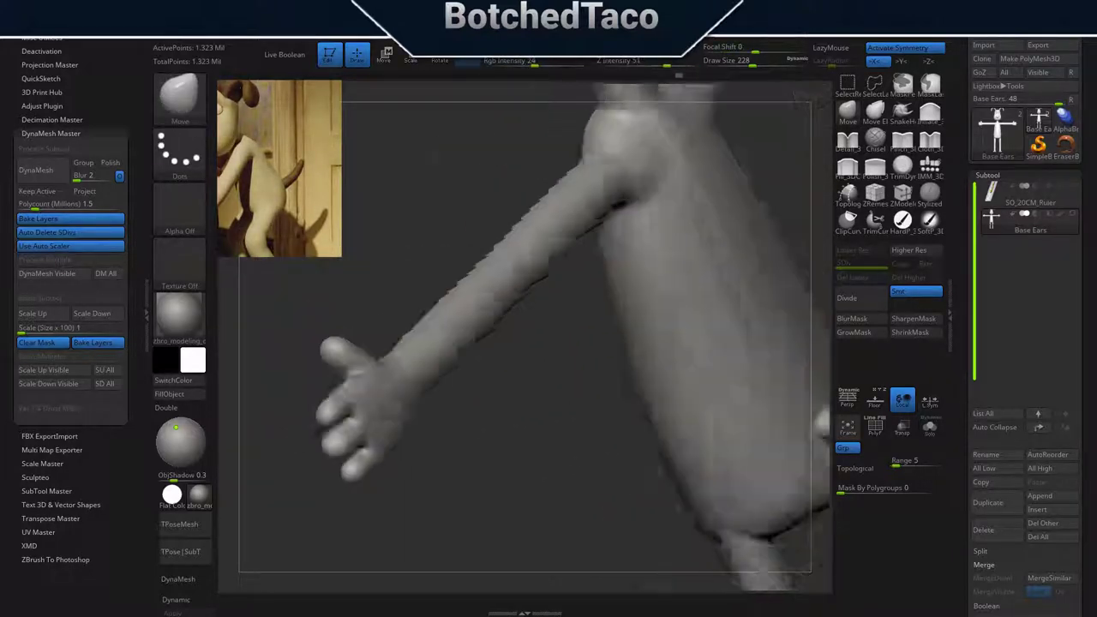
key(ctrl+shift+z)
key(ctrl+shift+z)
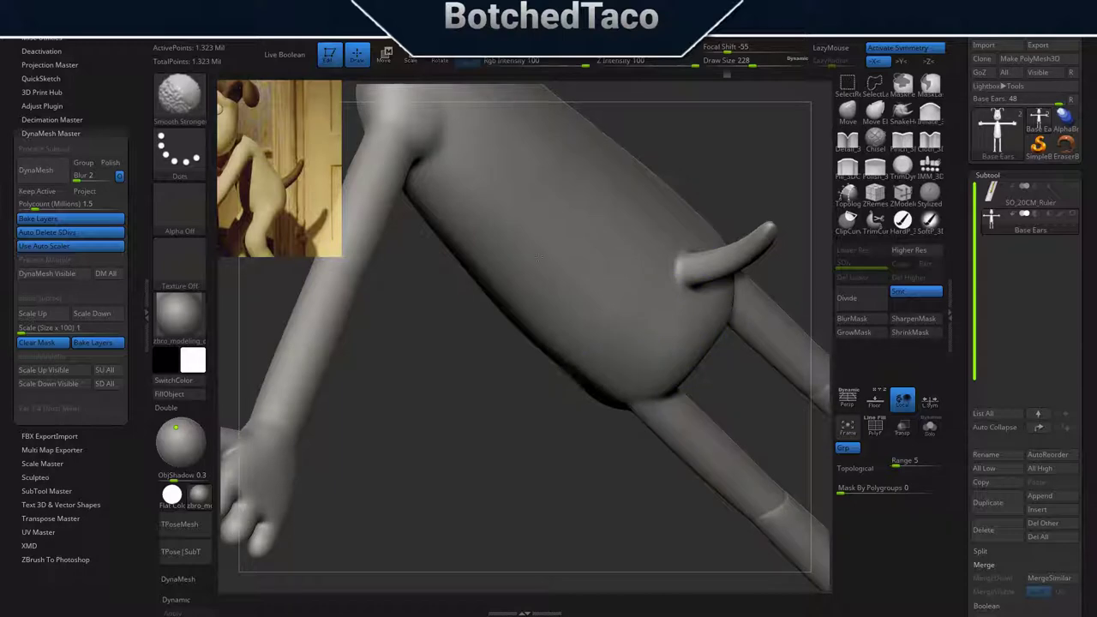
key(ctrl+shift+z)
key(ctrl+shift+z)
key(ctrl+shift+z)
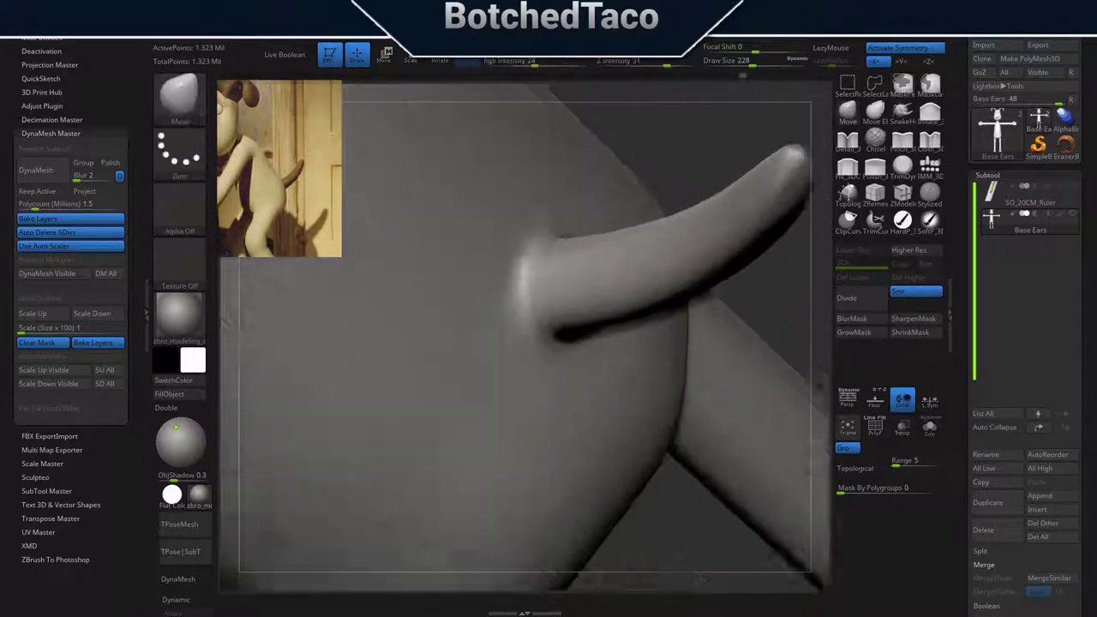
key(ctrl+shift+z)
key(ctrl+shift+z)
key(ctrl+shift+z)
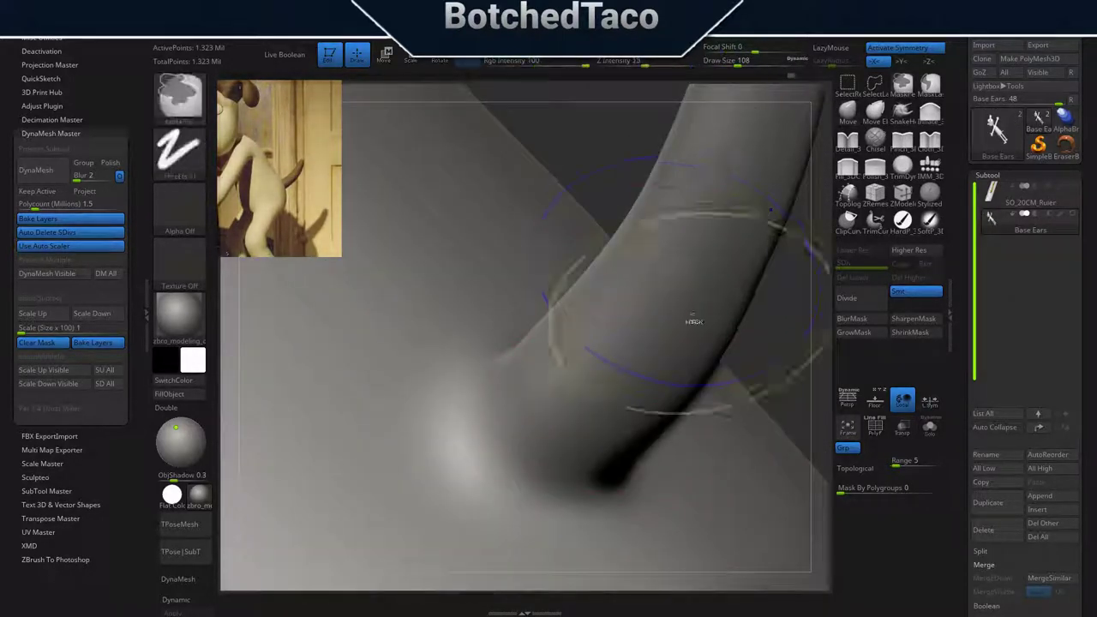
key(ctrl+shift+z)
key(ctrl+shift+z)
key(ctrl+shift+z)
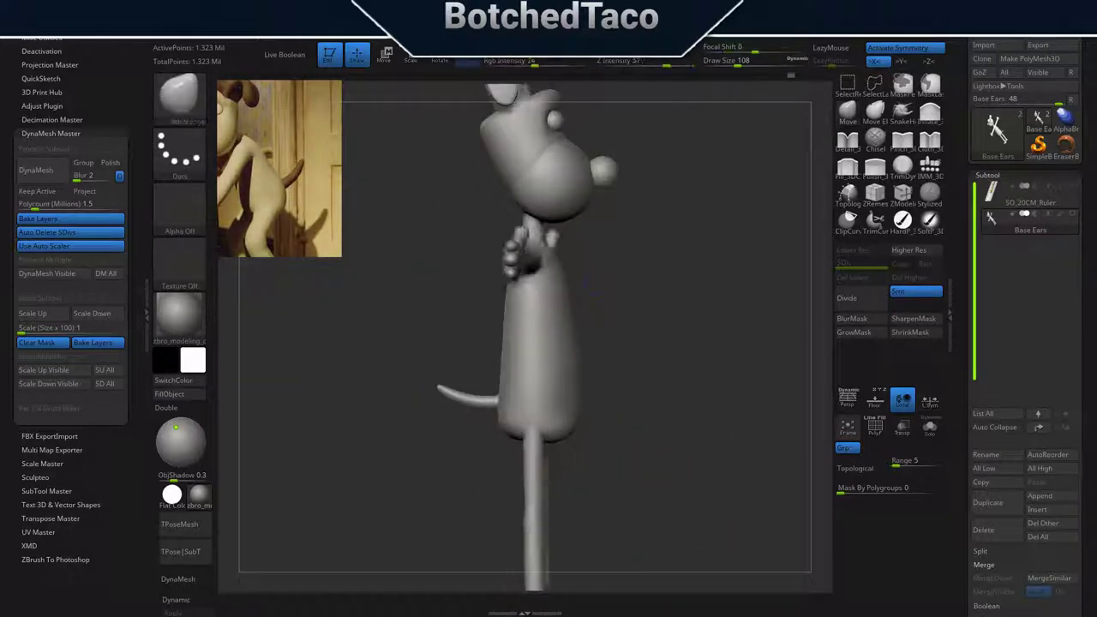
key(ctrl+shift+z)
key(ctrl+shift+z)
Orbit the model to inspect the foot underside, leg, head and body.
mouse_move(545, 452)
mouse_down()
mouse_move(621, 495)
mouse_move(572, 383)
mouse_move(656, 521)
mouse_move(578, 343)
mouse_up()
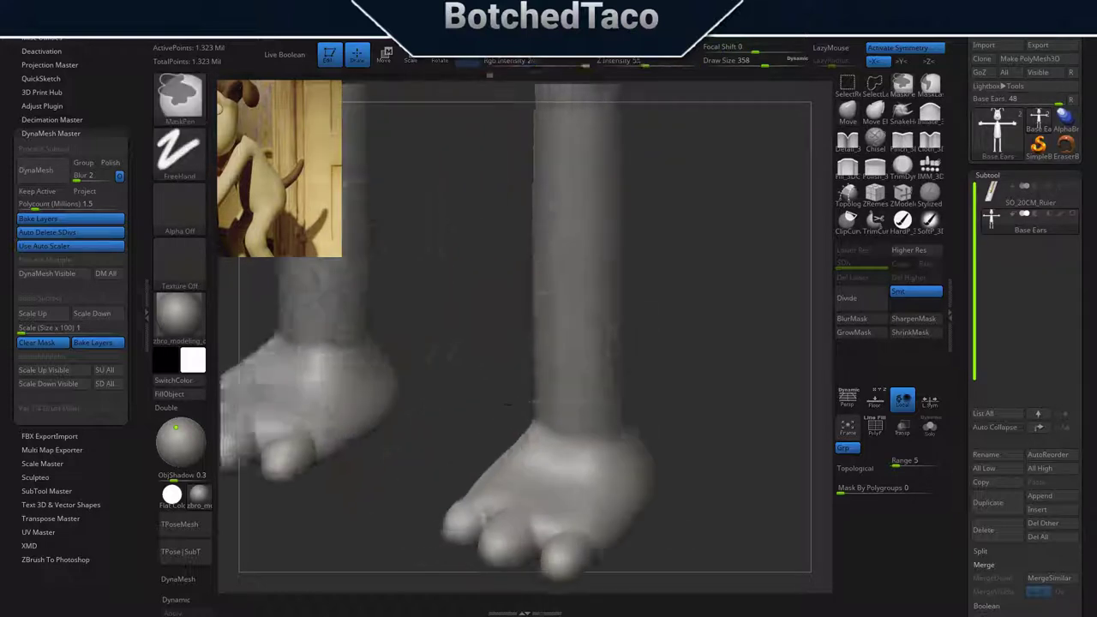
drag(497, 293, 532, 249)
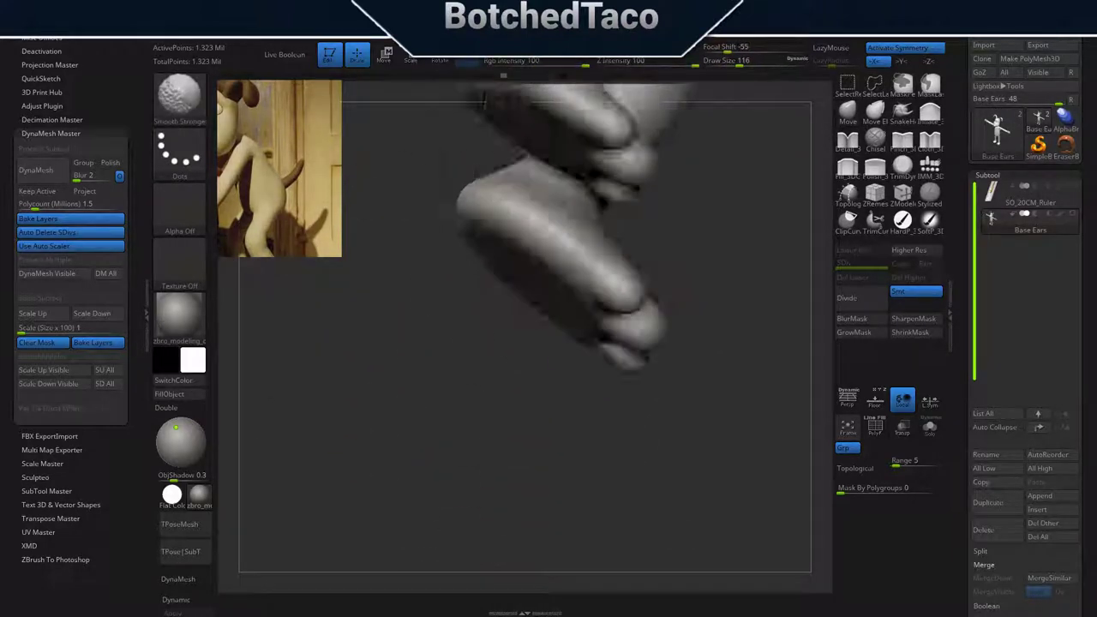
drag(705, 397, 651, 343)
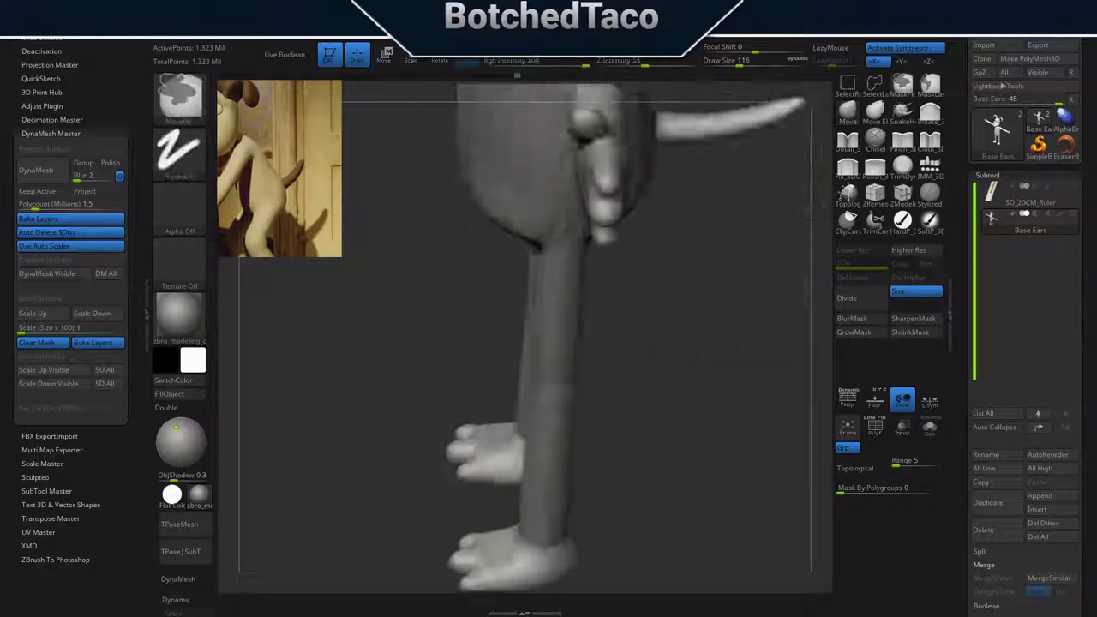
drag(563, 326, 522, 408)
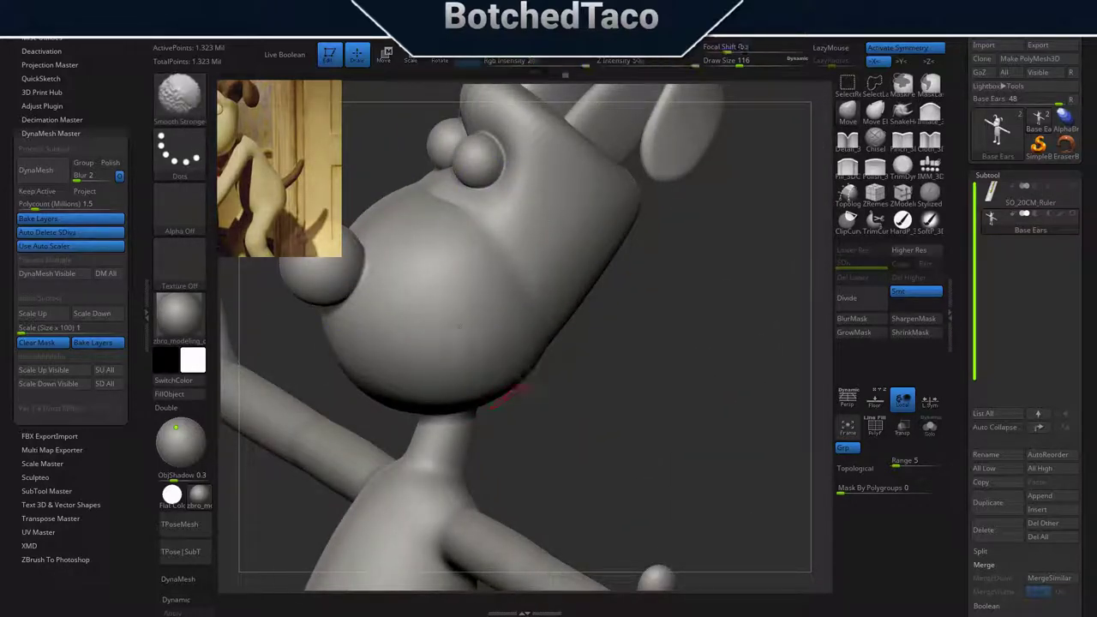
Orbit and zoom around the head to examine the eyes, cheek and ear.
drag(729, 385, 712, 343)
drag(519, 443, 454, 412)
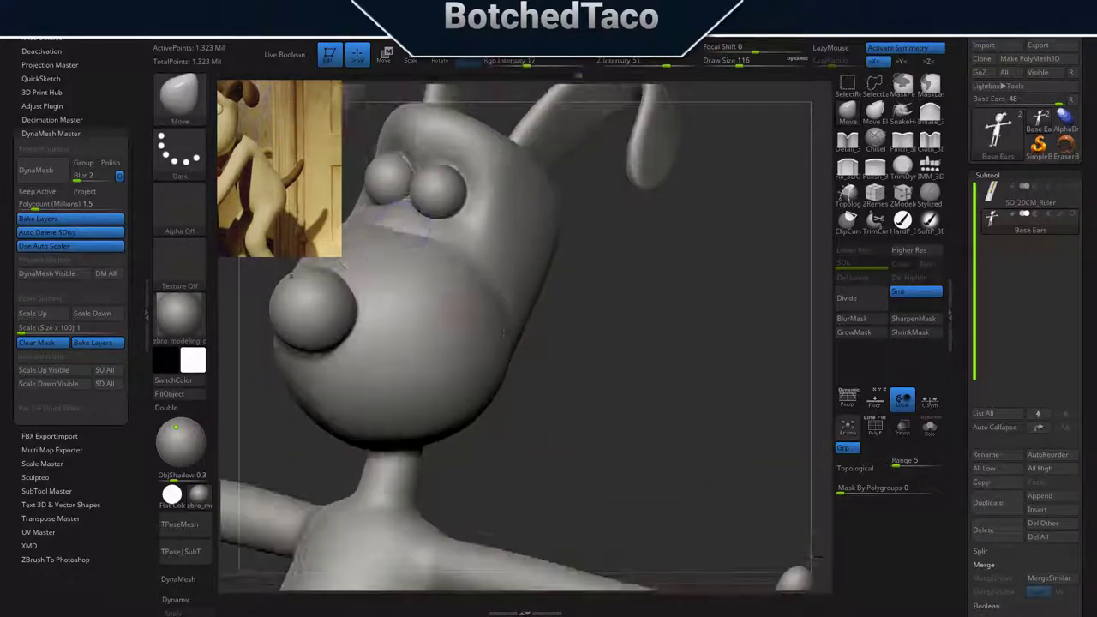
mouse_move(486, 157)
mouse_down()
mouse_move(644, 350)
mouse_move(634, 431)
mouse_move(572, 248)
mouse_move(502, 249)
mouse_up()
key(f)
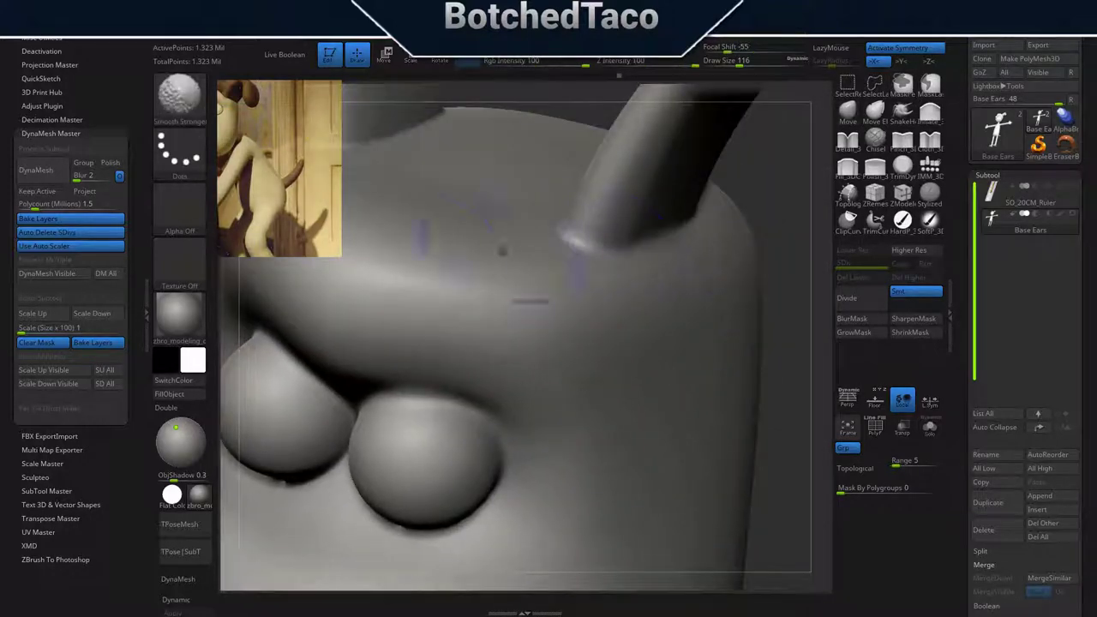
mouse_move(371, 198)
mouse_down()
mouse_move(696, 416)
mouse_move(720, 547)
mouse_up()
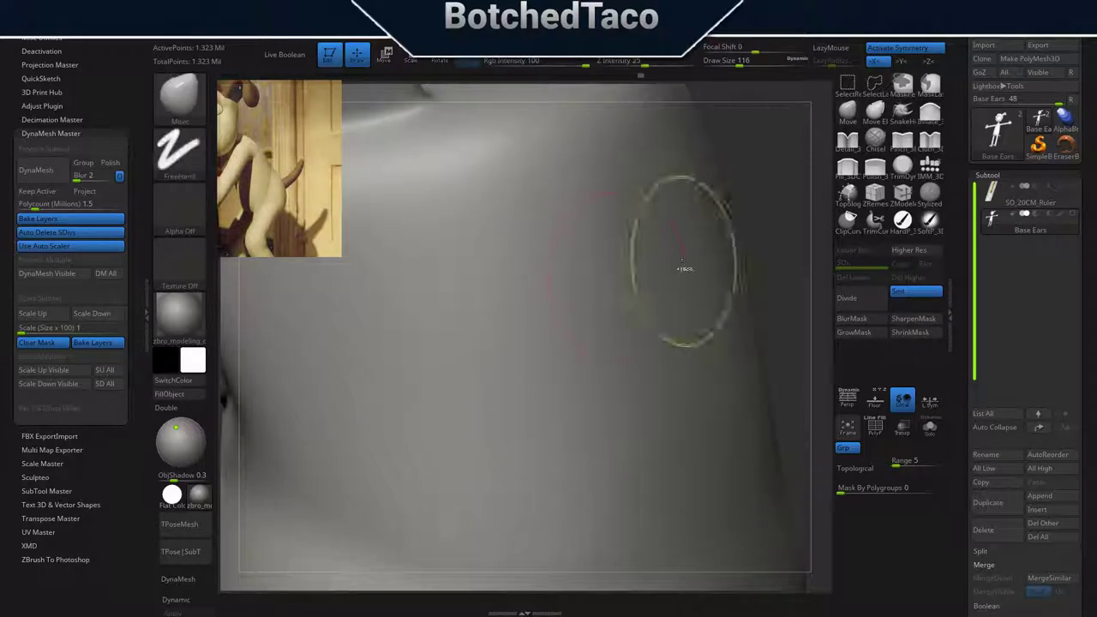
mouse_move(686, 257)
mouse_down()
mouse_move(702, 283)
mouse_move(669, 497)
mouse_move(609, 420)
mouse_move(542, 365)
mouse_up()
Shrink the brush Draw Size to 108 and orbit back to the front.
key(s)
drag(674, 380, 444, 371)
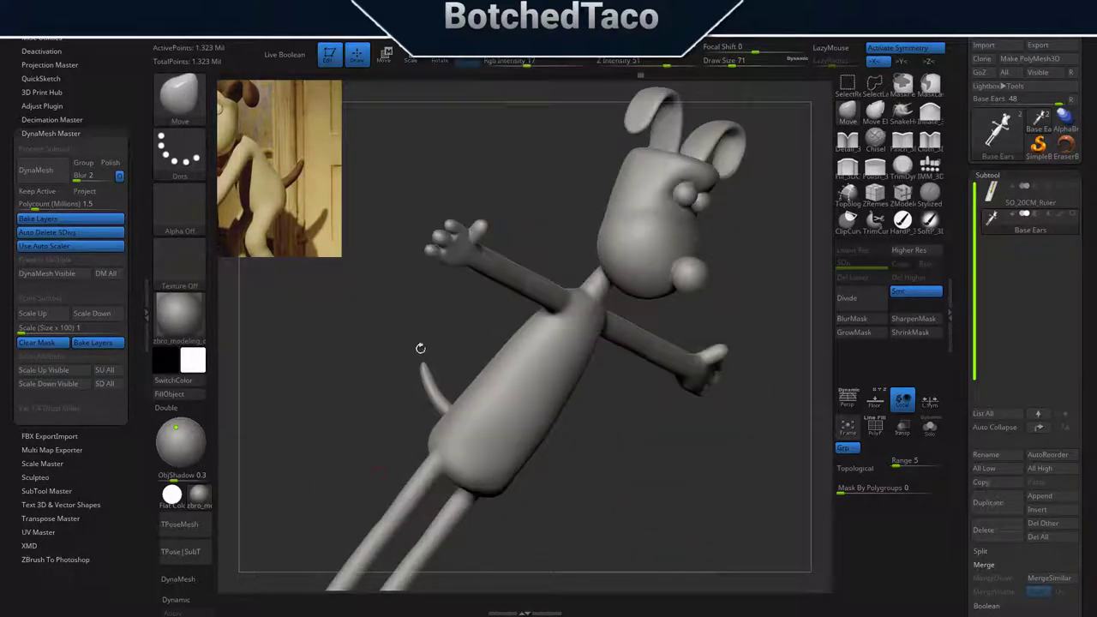
mouse_move(654, 379)
right_down()
mouse_move(659, 445)
mouse_move(380, 435)
right_up()
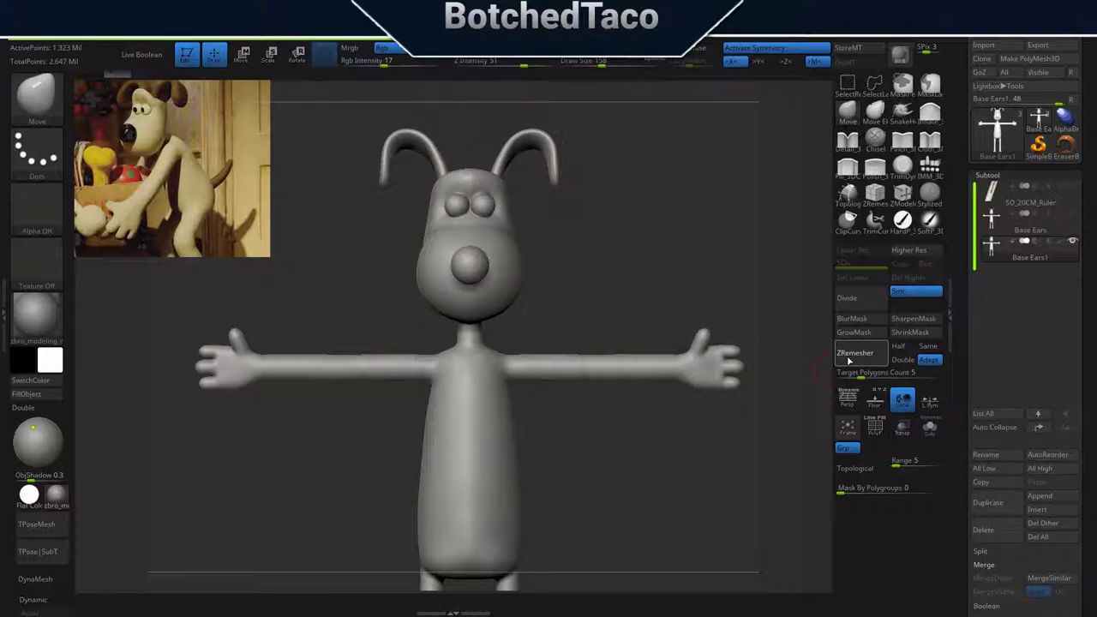
Remesh the duplicated Gromit with ZRemesher at a target polygon count of 2.
key(f)
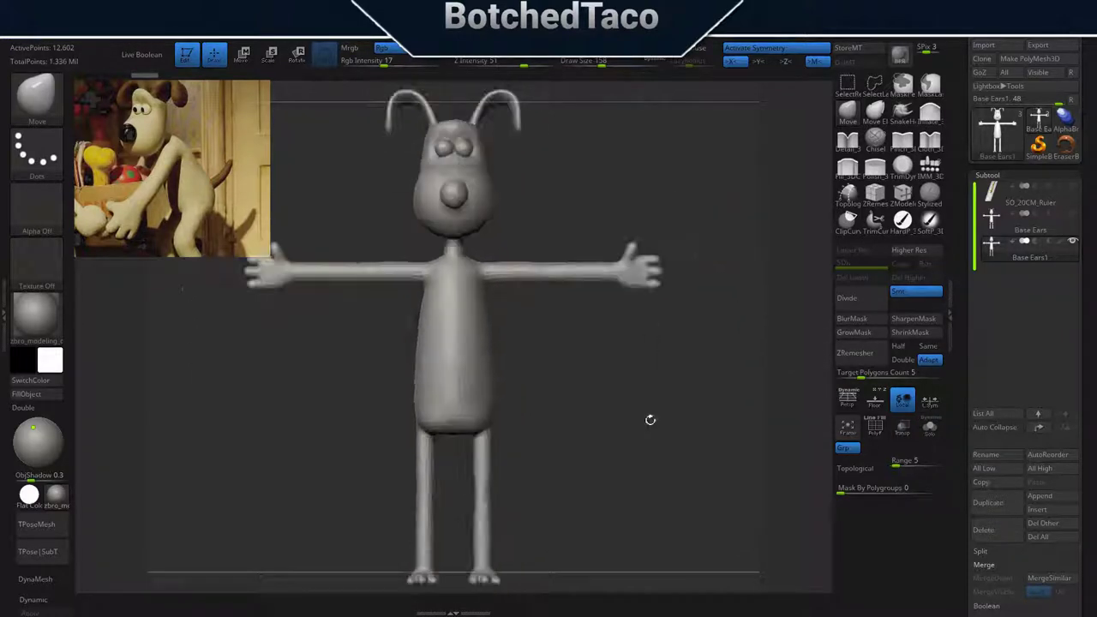
click(854, 352)
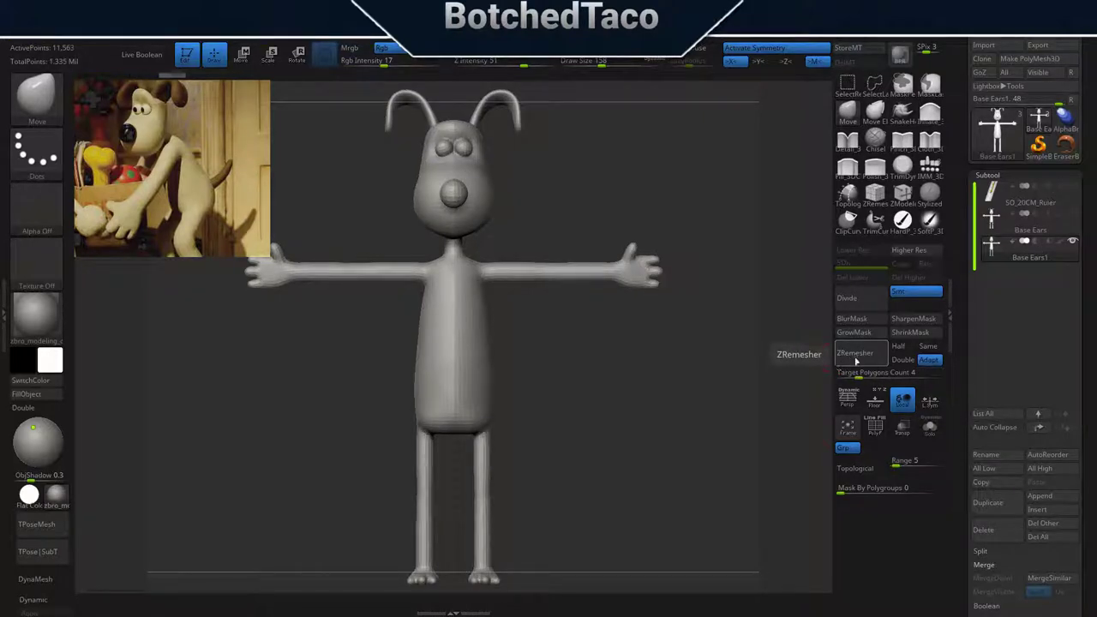
click(876, 375)
click(851, 355)
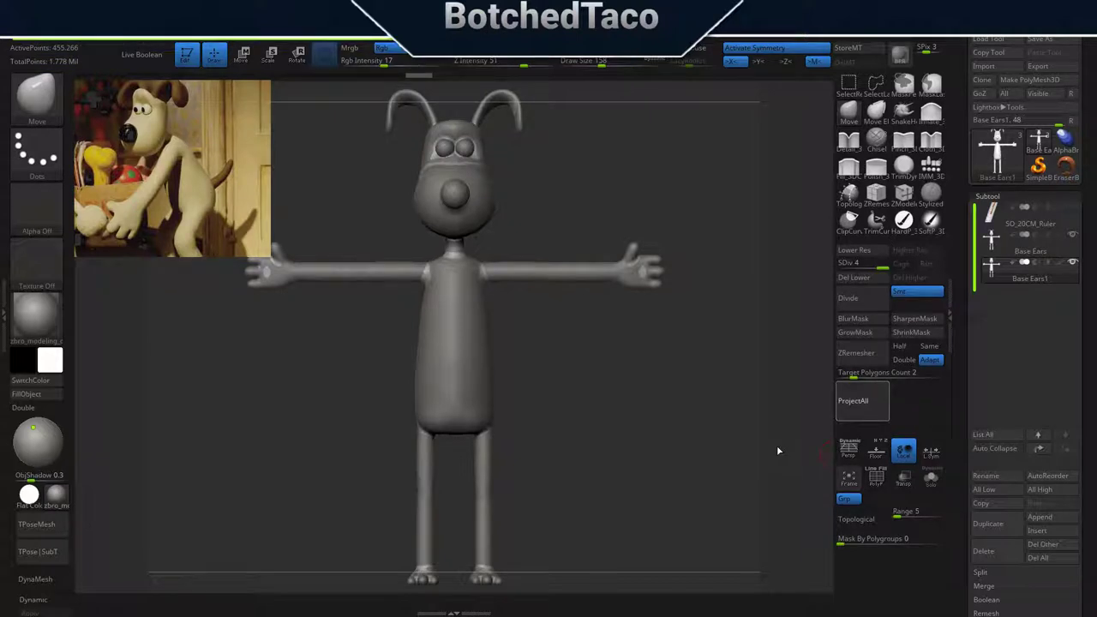
ctrl+right_drag(773, 443, 282, 417)
key(f)
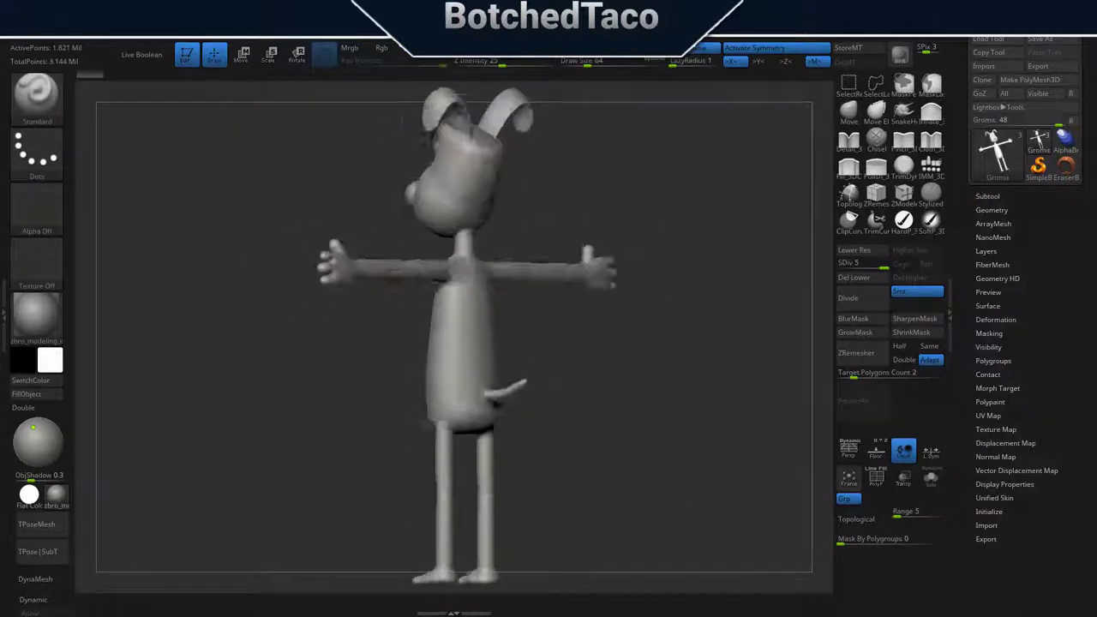
Drop the model to subdivision level 2 and smooth the torso while orbiting.
click(854, 250)
click(854, 250)
click(853, 250)
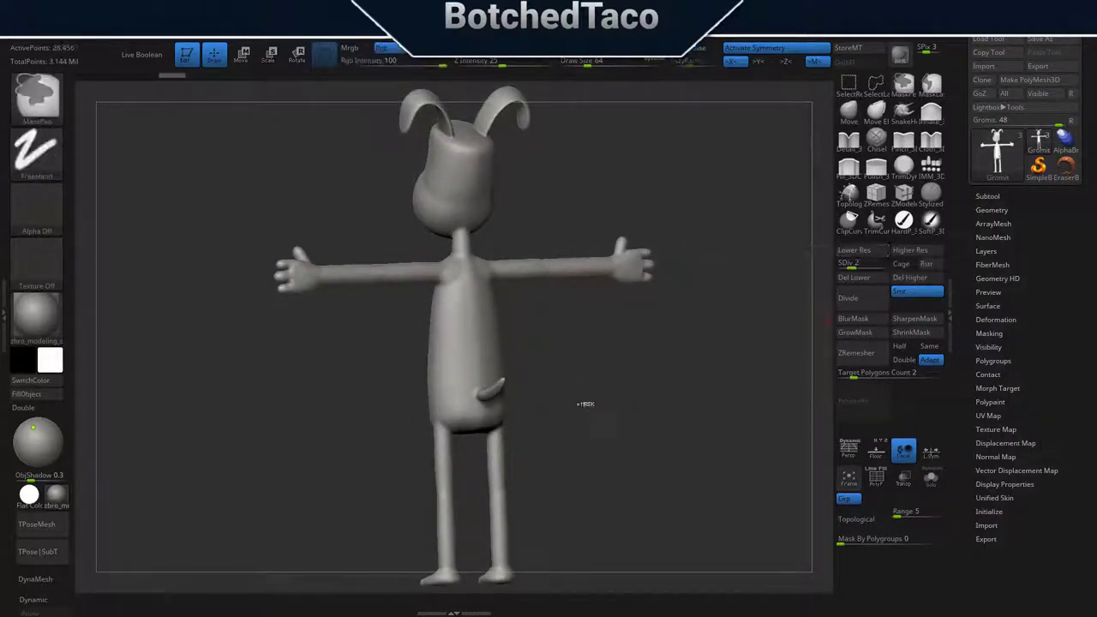
mouse_move(583, 399)
ctrl+right_down()
mouse_move(634, 348)
mouse_move(612, 412)
ctrl+right_up()
key(comma)
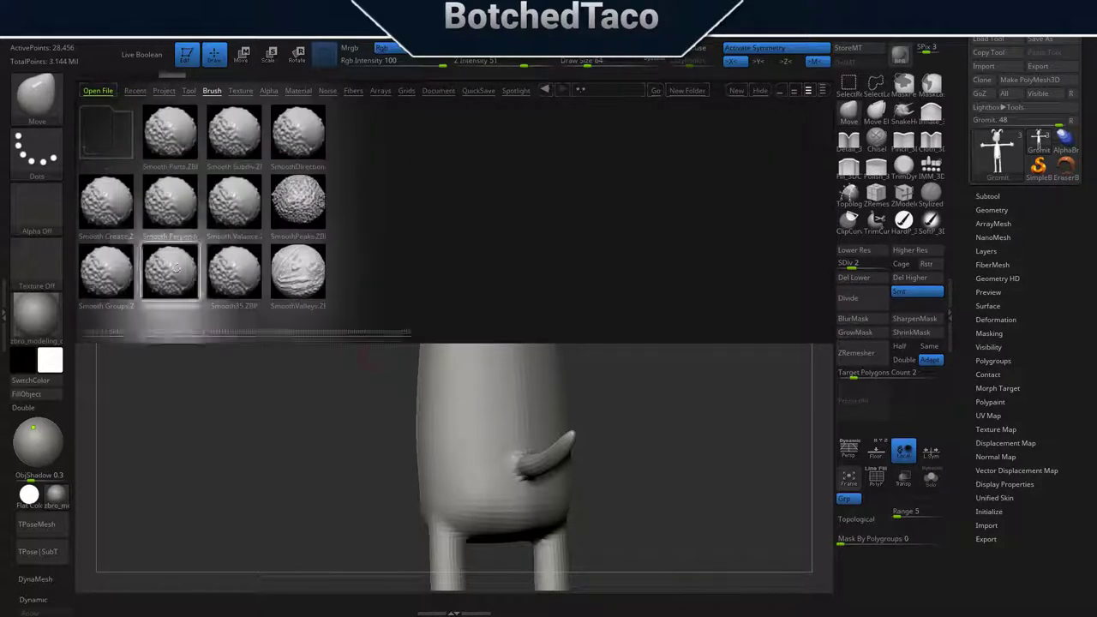
key(comma)
drag(618, 428, 648, 328)
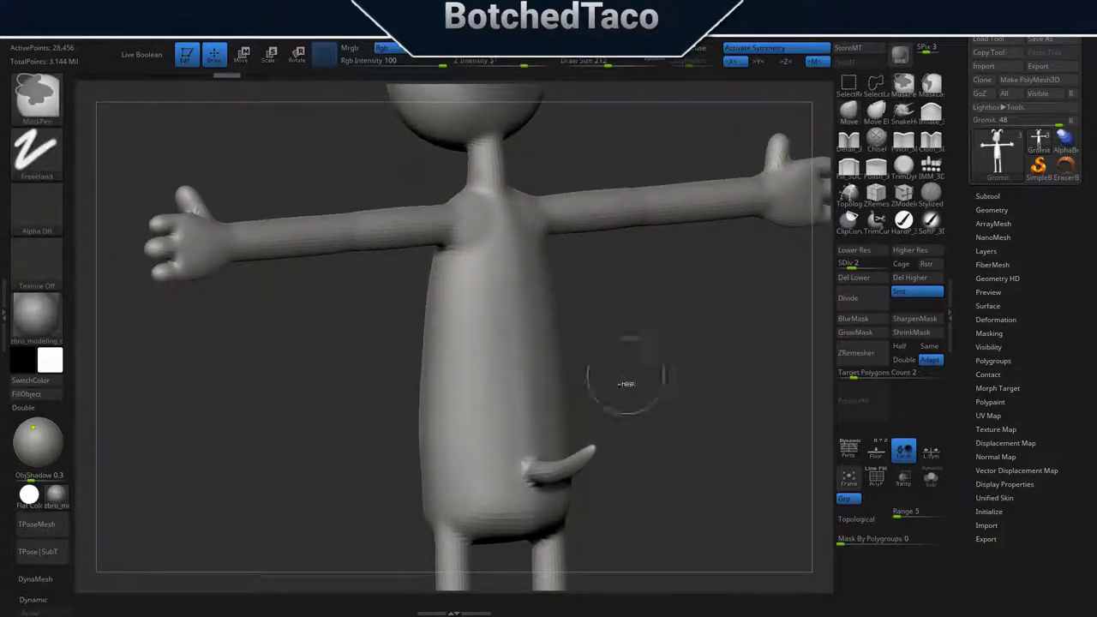
key(shift)
drag(507, 308, 490, 279)
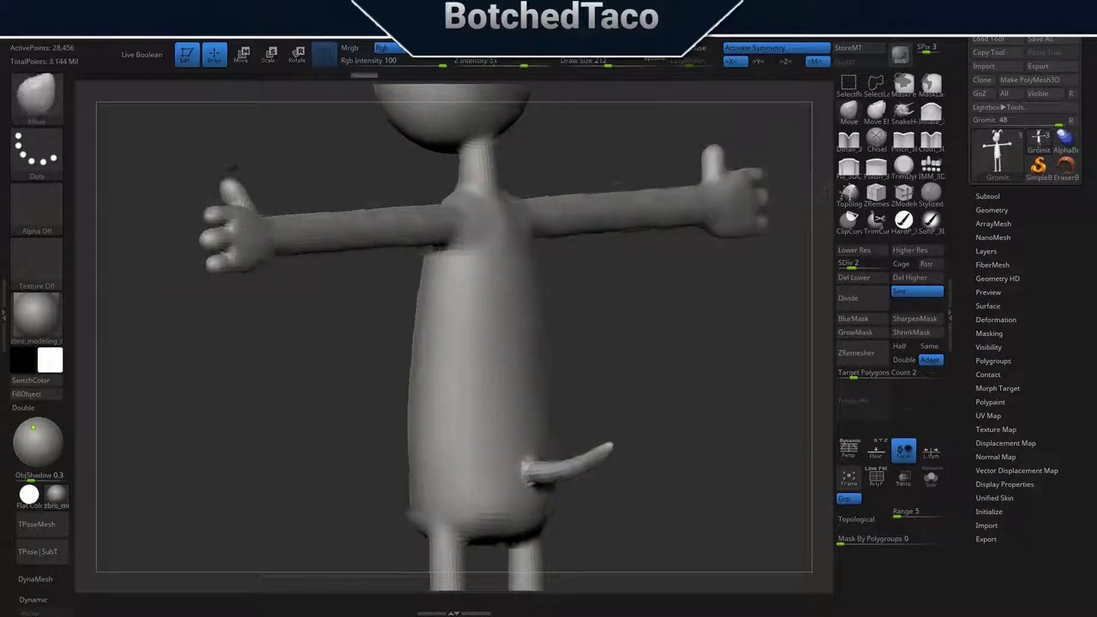
mouse_move(580, 310)
mouse_down()
mouse_move(448, 346)
mouse_move(514, 326)
mouse_up()
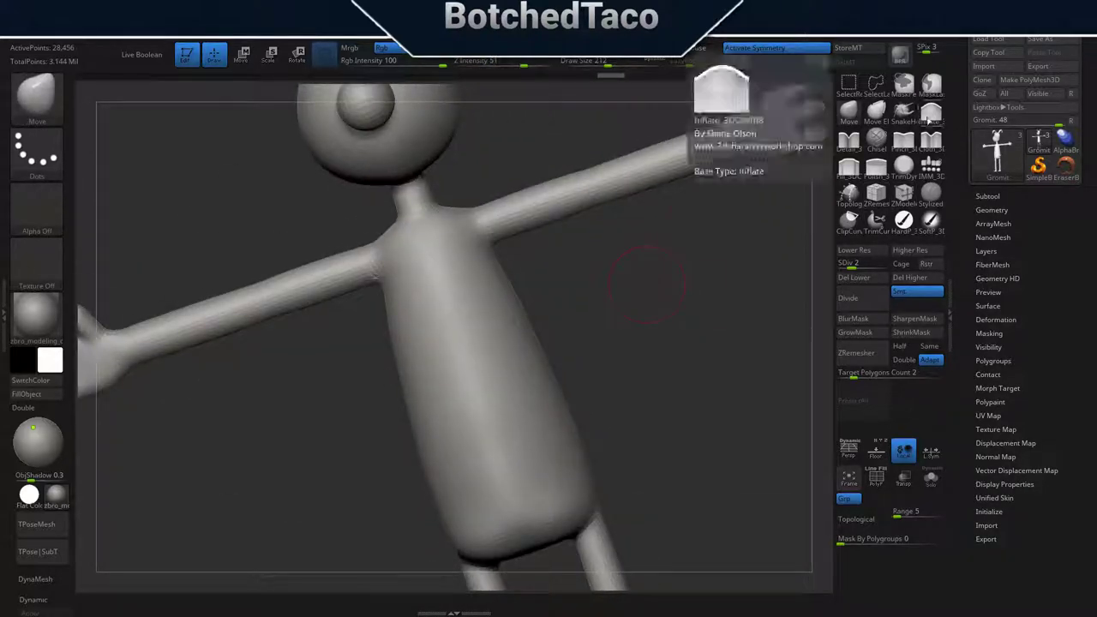
Inflate and smooth the torso and right arm with the Inflate brush.
click(902, 198)
drag(600, 343, 579, 277)
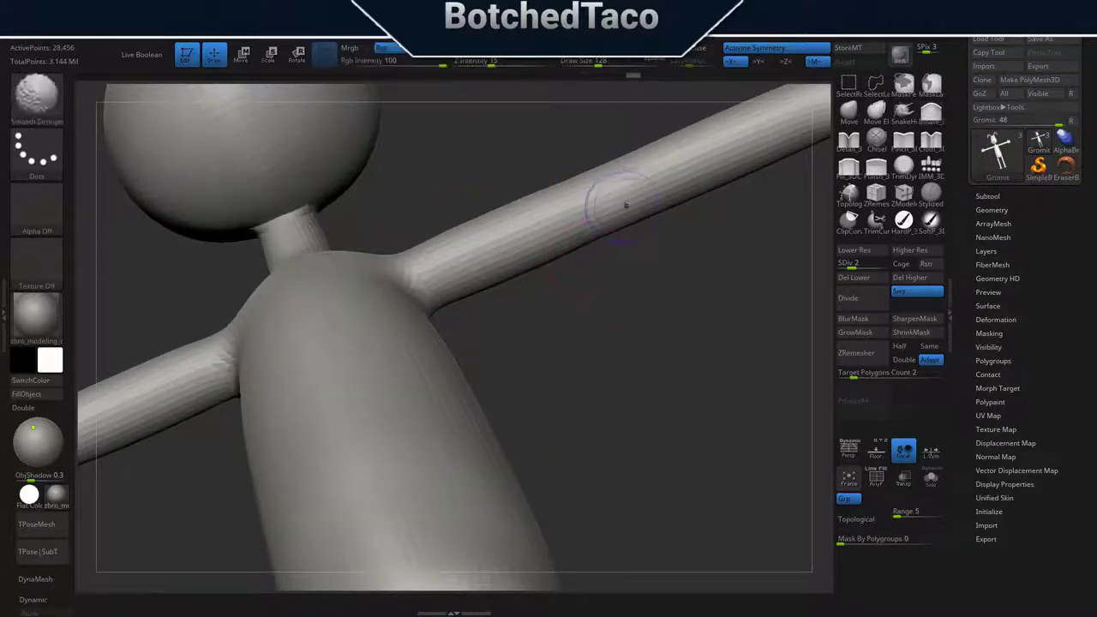
drag(651, 360, 617, 343)
drag(566, 171, 608, 233)
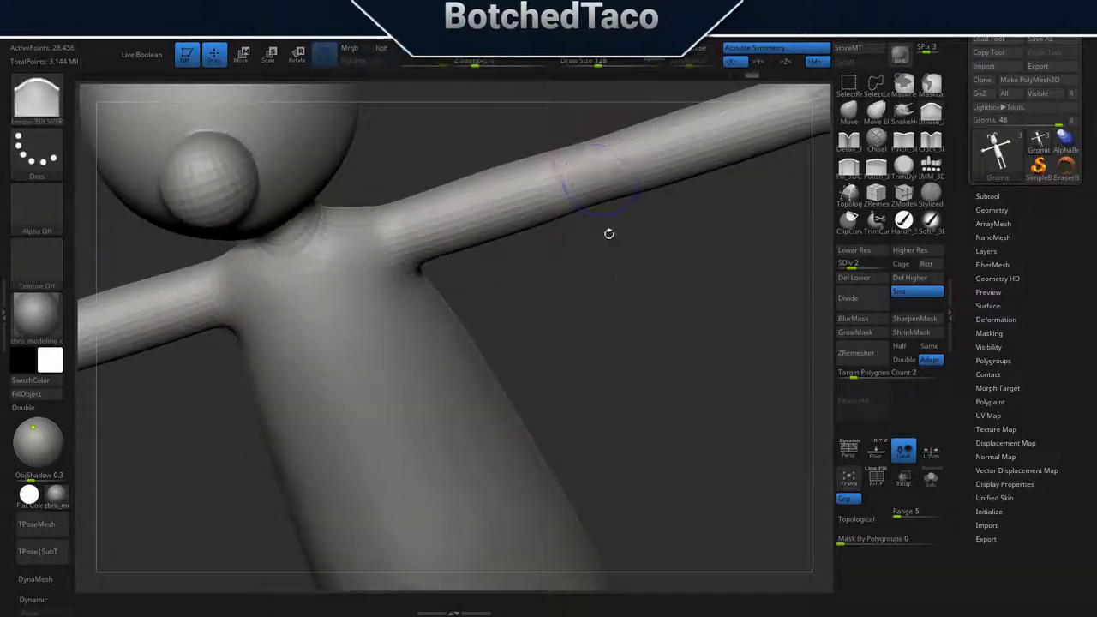
shift+drag(568, 153, 536, 156)
drag(608, 206, 608, 237)
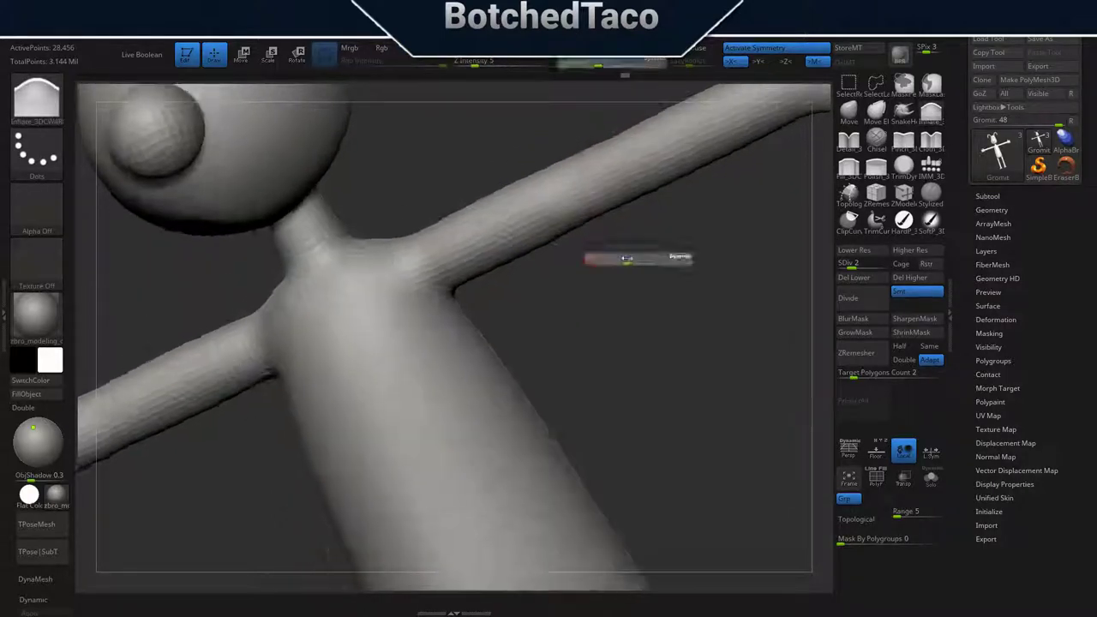
mouse_move(566, 316)
mouse_down()
mouse_move(717, 312)
mouse_move(473, 357)
mouse_move(553, 298)
mouse_up()
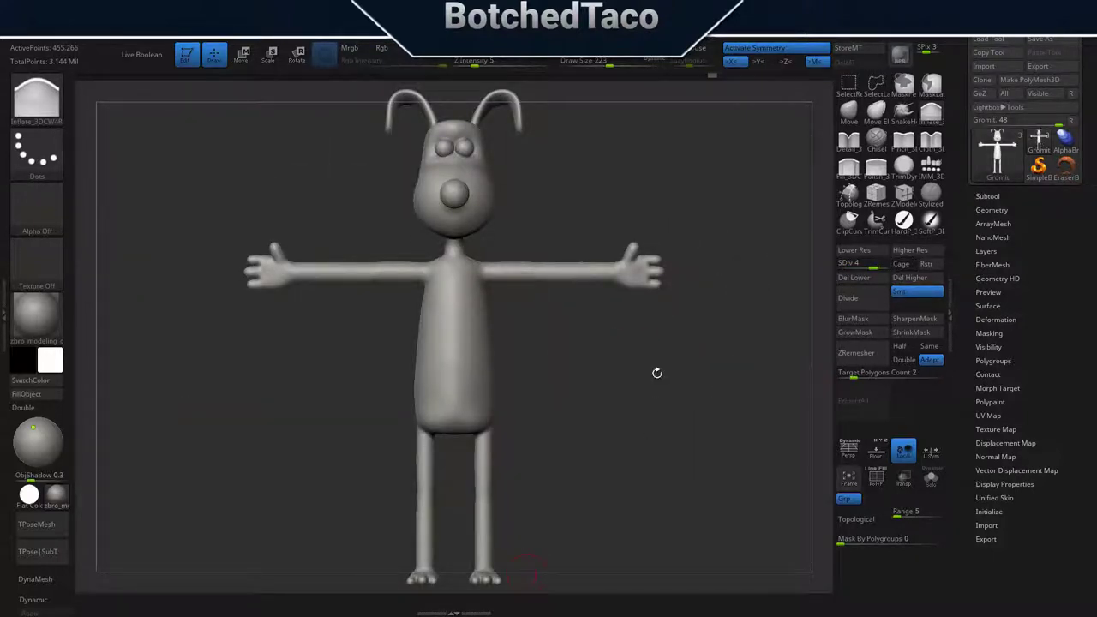
Enlarge the brush to 311 and smooth the rear body, torso and tail.
drag(657, 373, 592, 392)
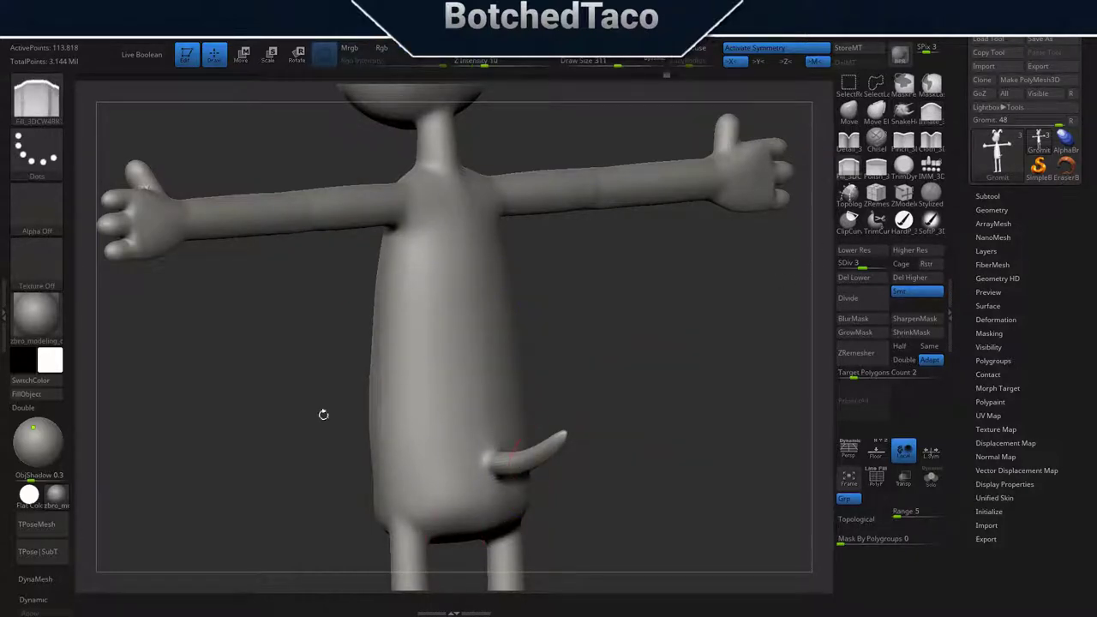
mouse_move(317, 224)
mouse_down()
mouse_move(549, 249)
mouse_move(703, 299)
mouse_up()
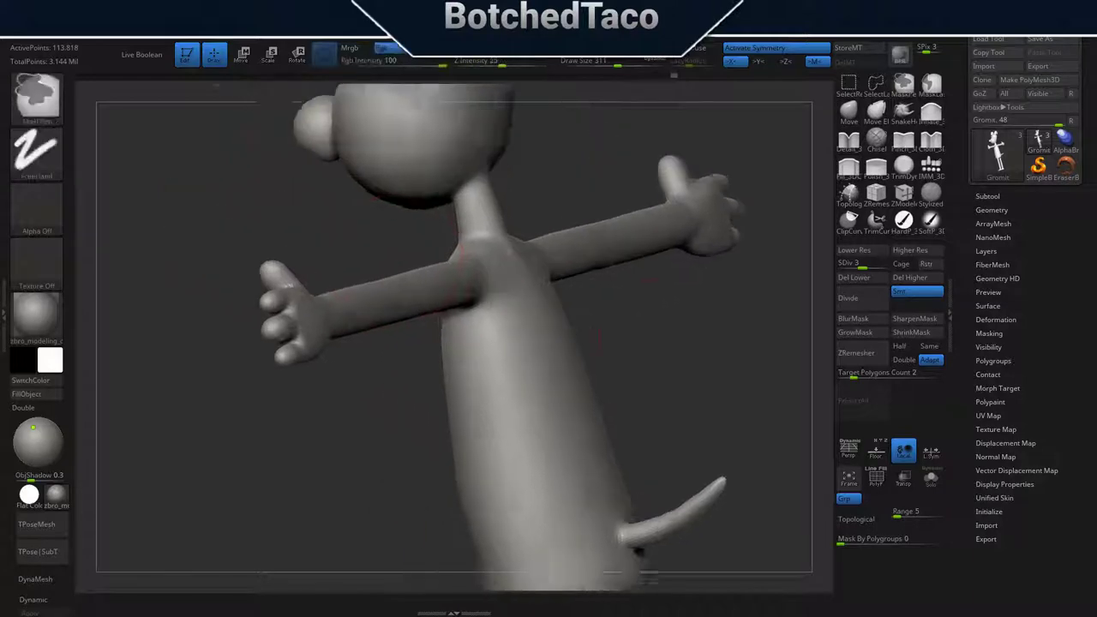
key(s)
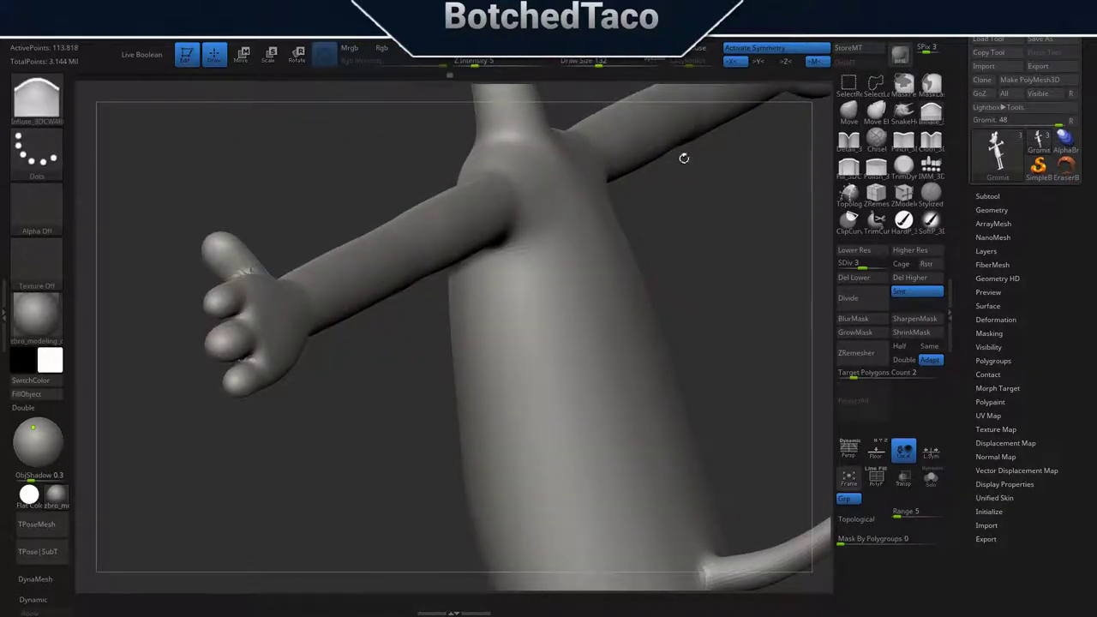
key(shift)
shift+drag(715, 203, 314, 271)
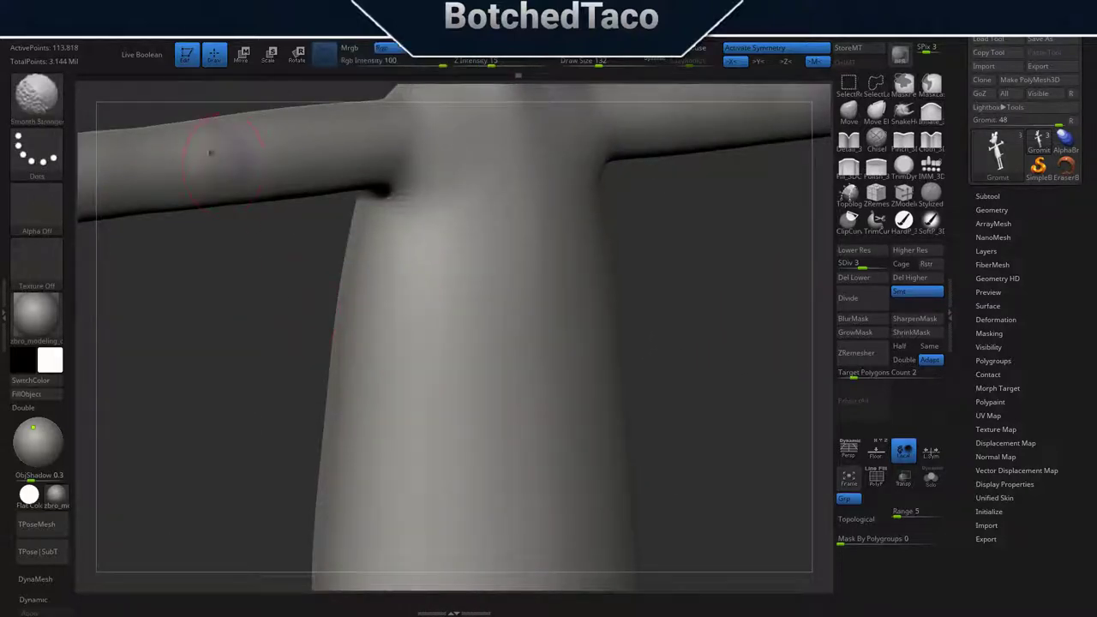
drag(588, 241, 360, 325)
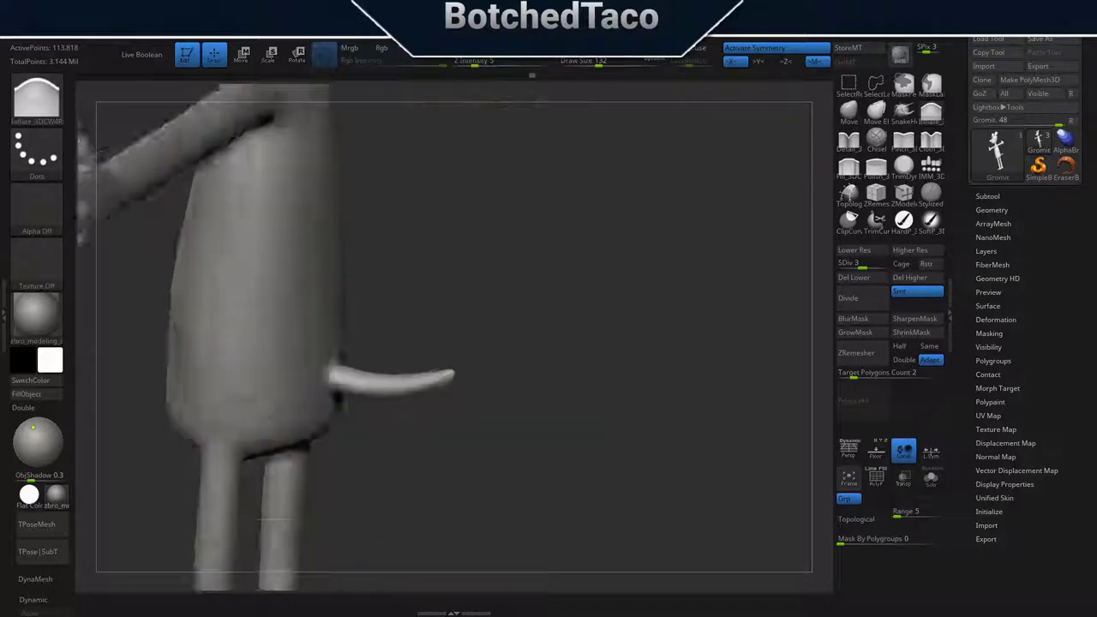
drag(277, 414, 480, 411)
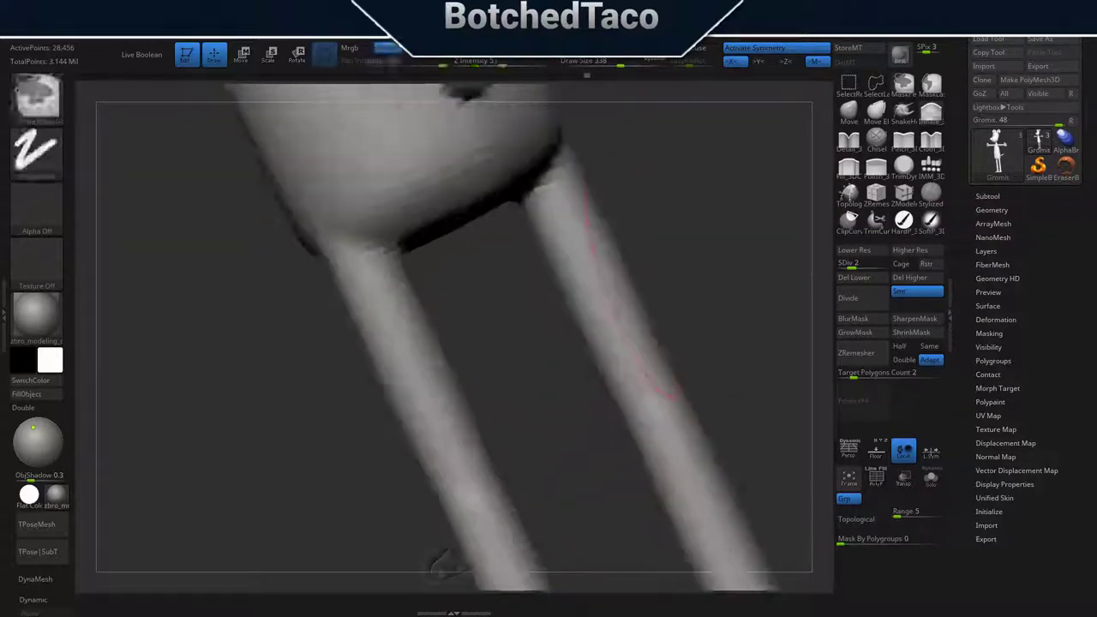
Smooth the legs with strong smoothing, reducing the brush size to 158.
key(shift)
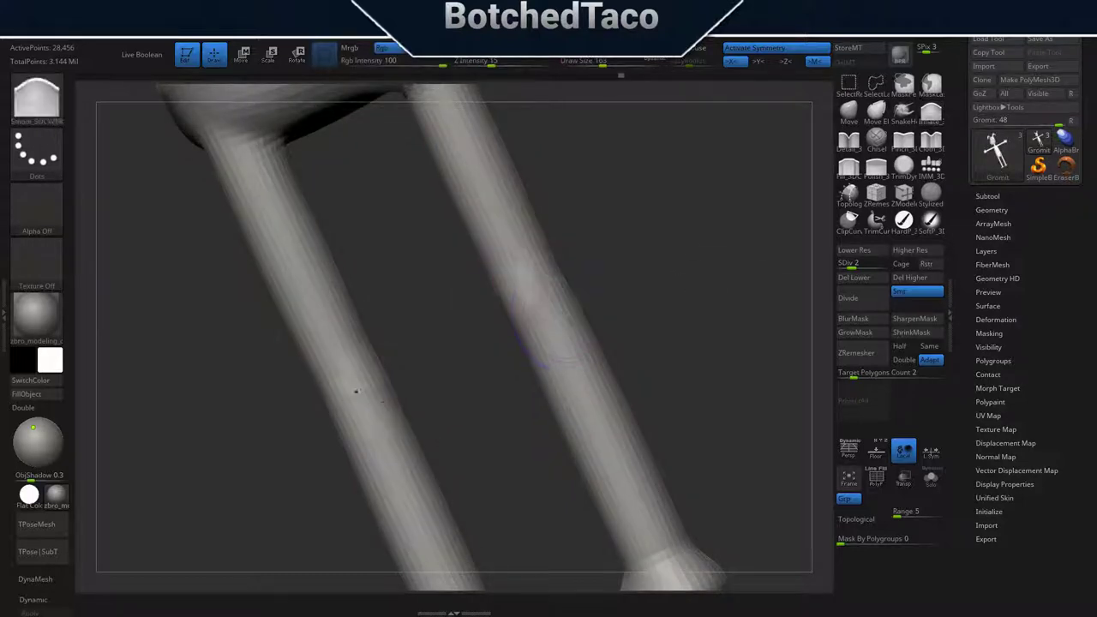
mouse_move(504, 323)
mouse_down()
mouse_move(619, 357)
mouse_move(654, 392)
mouse_move(445, 318)
mouse_up()
key(f)
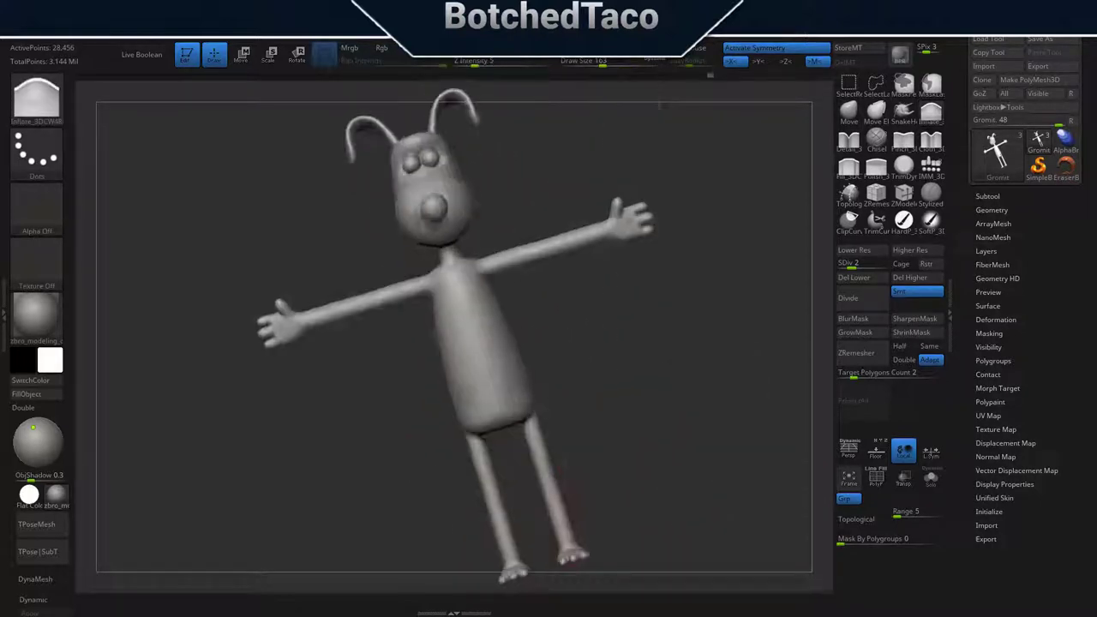
mouse_move(506, 403)
mouse_down()
mouse_move(527, 425)
mouse_move(600, 402)
mouse_move(640, 366)
mouse_move(638, 485)
mouse_up()
key(s)
key(f)
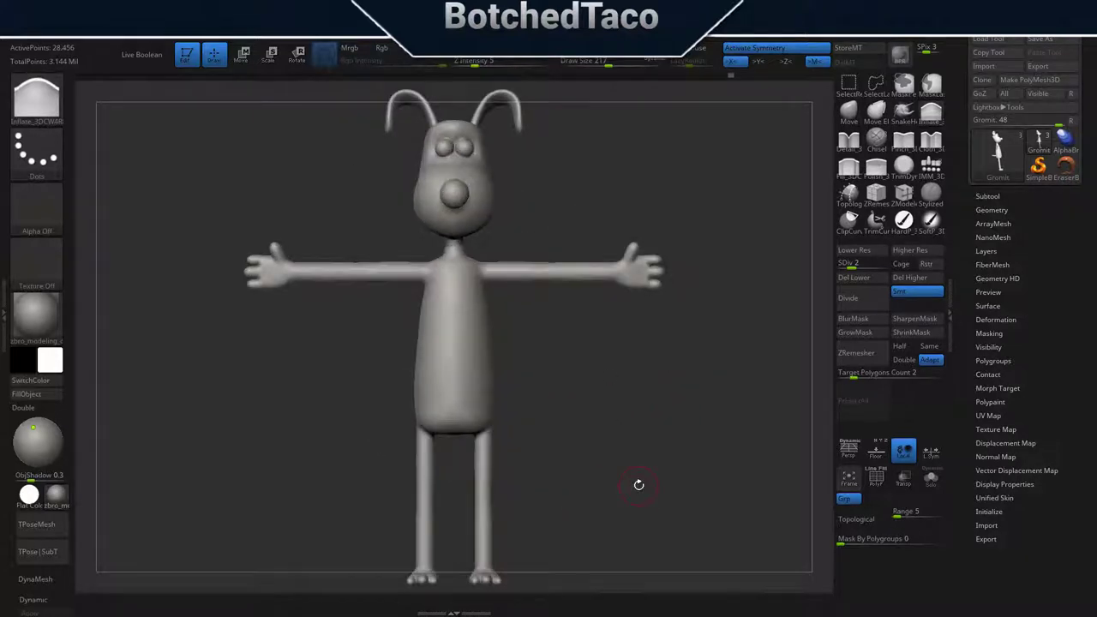
mouse_move(729, 428)
mouse_down()
mouse_move(600, 411)
mouse_move(514, 343)
mouse_move(408, 432)
mouse_move(659, 275)
mouse_move(624, 417)
mouse_move(583, 403)
mouse_move(532, 360)
mouse_move(521, 428)
mouse_move(645, 299)
mouse_move(566, 290)
mouse_up()
Step up to the highest subdivision level and inspect the head from the front.
key(f)
key(d)
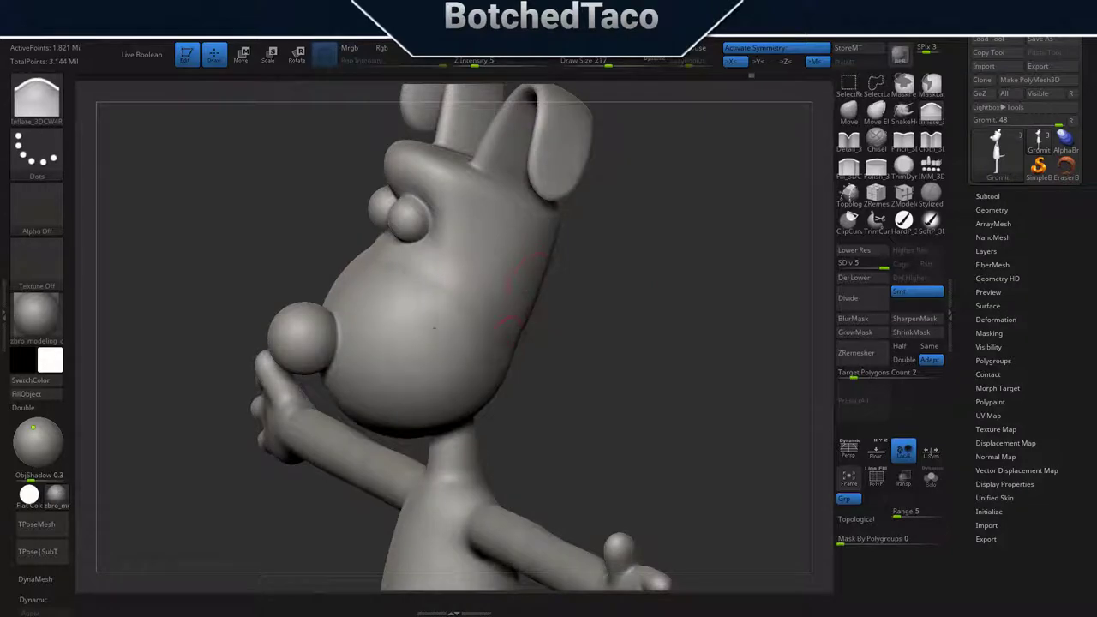
mouse_move(435, 328)
right_down()
mouse_move(411, 300)
mouse_move(423, 287)
right_up()
drag(554, 348, 497, 388)
mouse_move(459, 225)
shift+mouse_down()
mouse_move(510, 107)
mouse_move(411, 350)
mouse_move(614, 404)
shift+mouse_up()
Drop to subdivision level 1, toggling a level up and back down to compare.
click(840, 262)
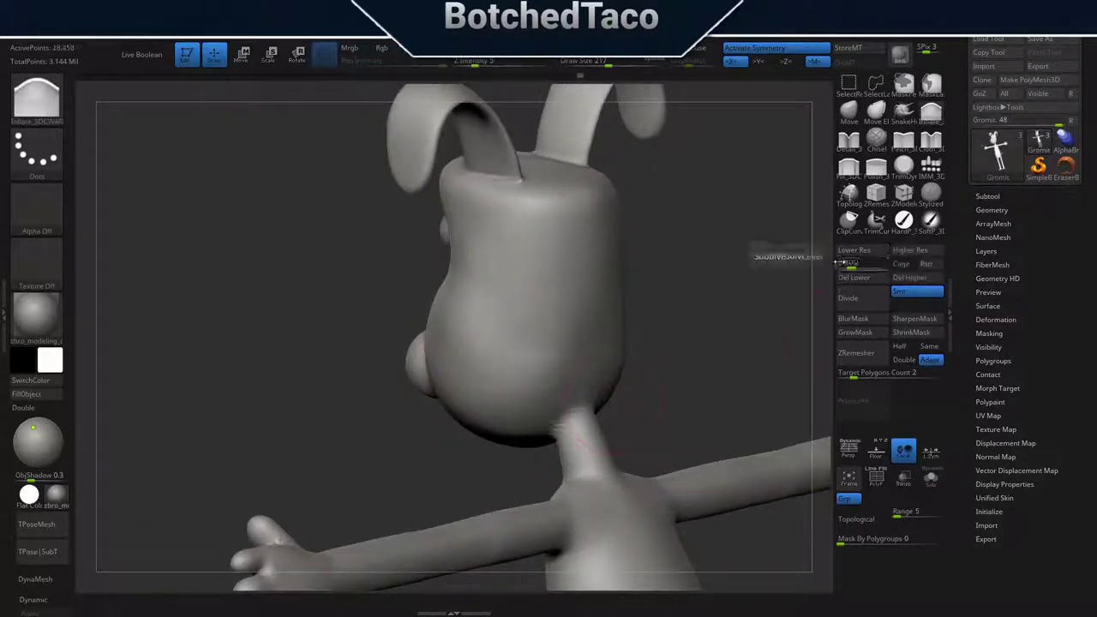
mouse_move(523, 343)
mouse_down()
mouse_move(502, 368)
mouse_move(488, 366)
mouse_move(635, 369)
mouse_up()
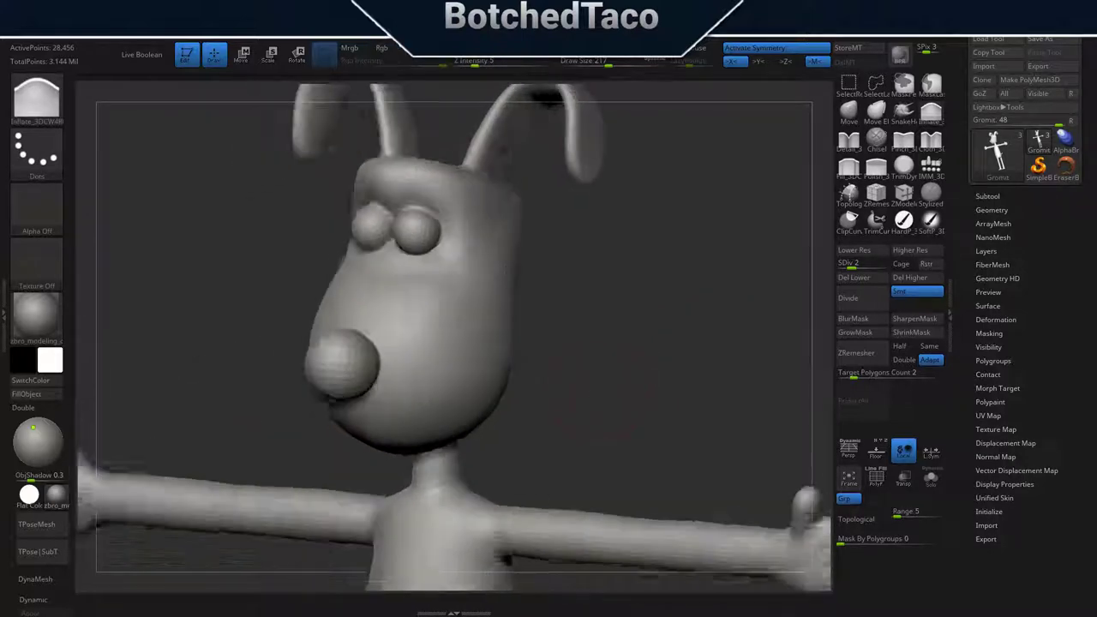
key(shift+d)
mouse_move(659, 328)
mouse_down()
mouse_move(701, 341)
mouse_move(711, 364)
mouse_move(670, 368)
mouse_up()
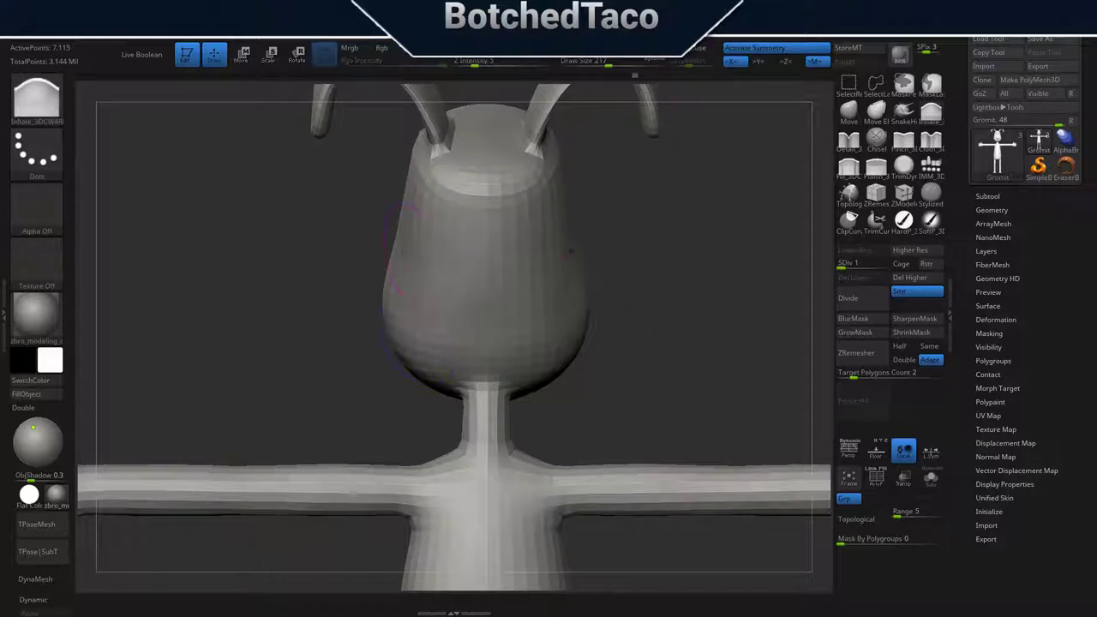
drag(593, 343, 749, 337)
click(910, 251)
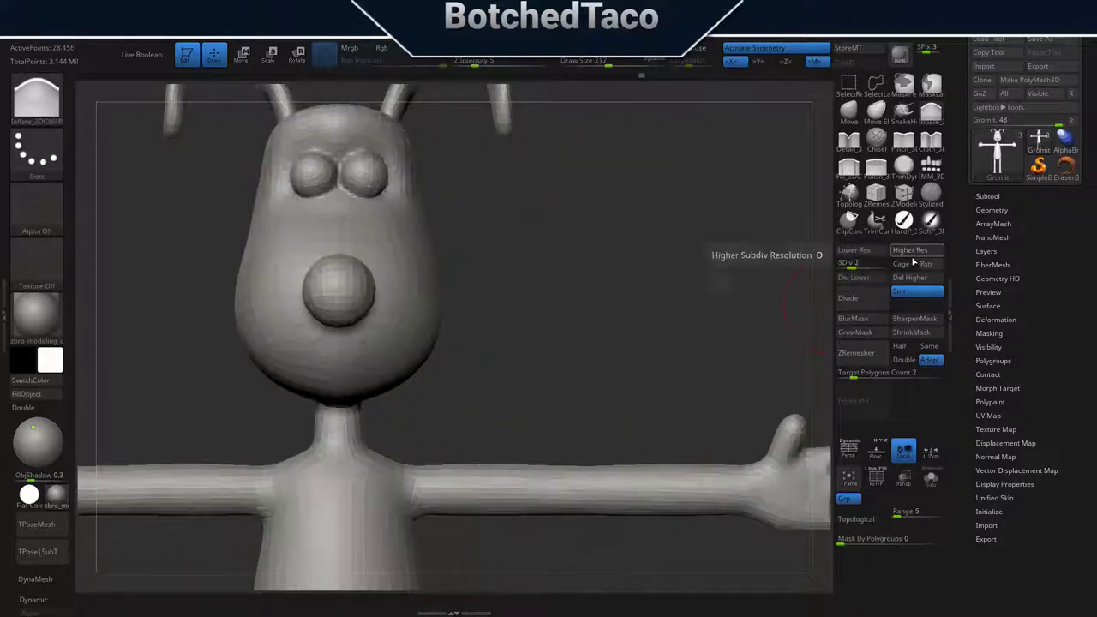
key(shift+d)
drag(685, 291, 600, 283)
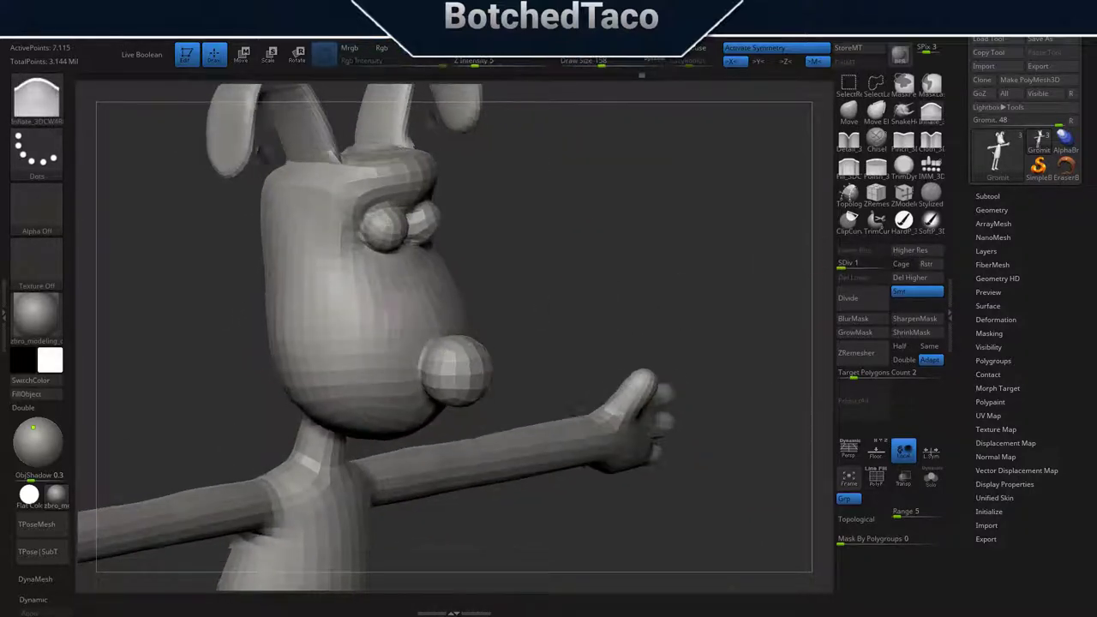
Import the Gromit reference image from References into Spotlight and dock it upper-left.
drag(600, 343, 656, 421)
click(611, 7)
click(609, 95)
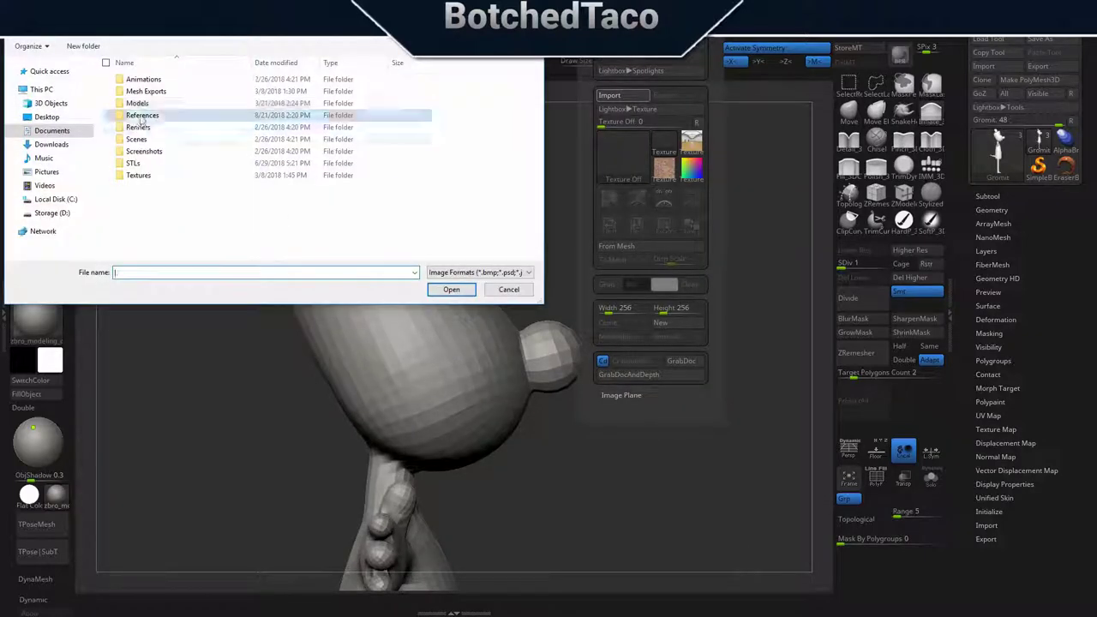
double_click(142, 117)
double_click(258, 95)
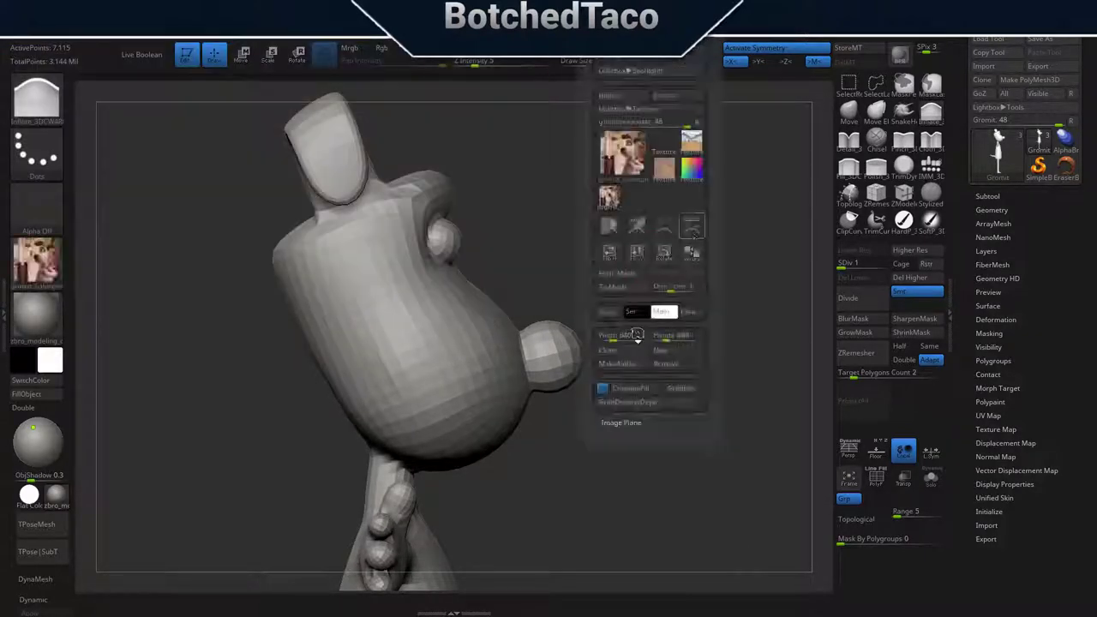
click(626, 336)
mouse_move(433, 335)
mouse_down()
mouse_move(196, 184)
mouse_move(212, 223)
mouse_up()
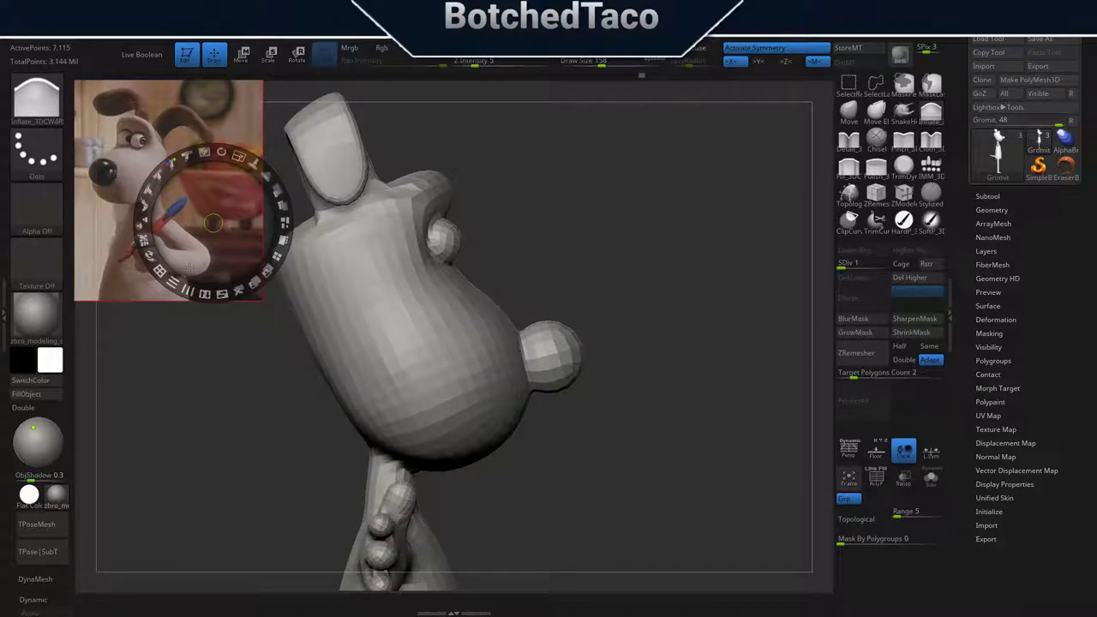
drag(661, 295, 624, 294)
key(z)
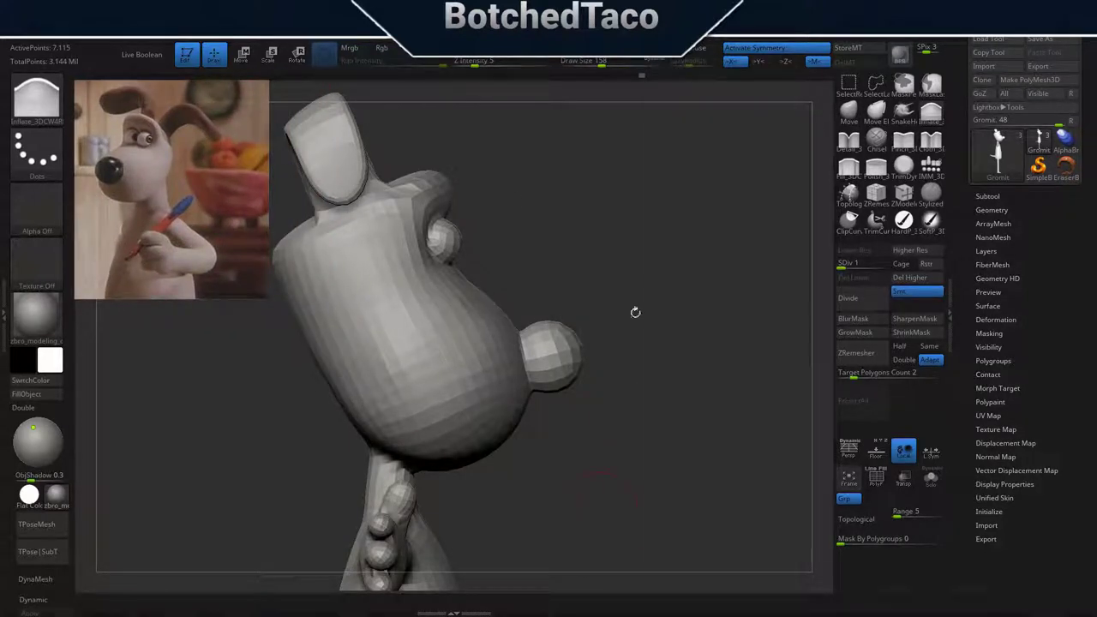
right_click(456, 250)
click(737, 456)
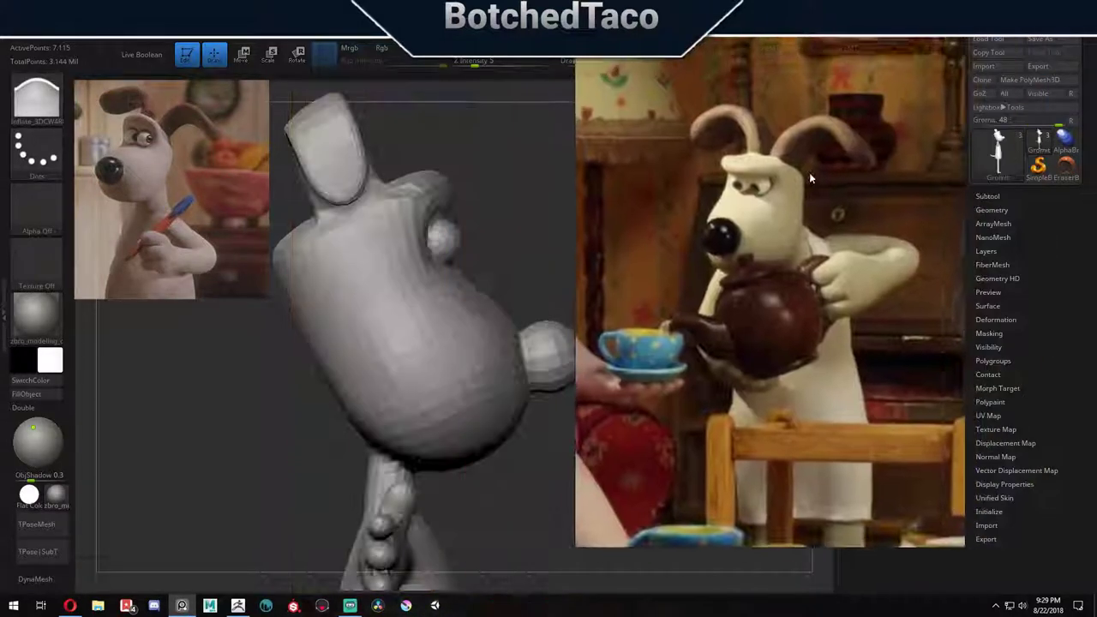
scroll(716, 472, down, 3)
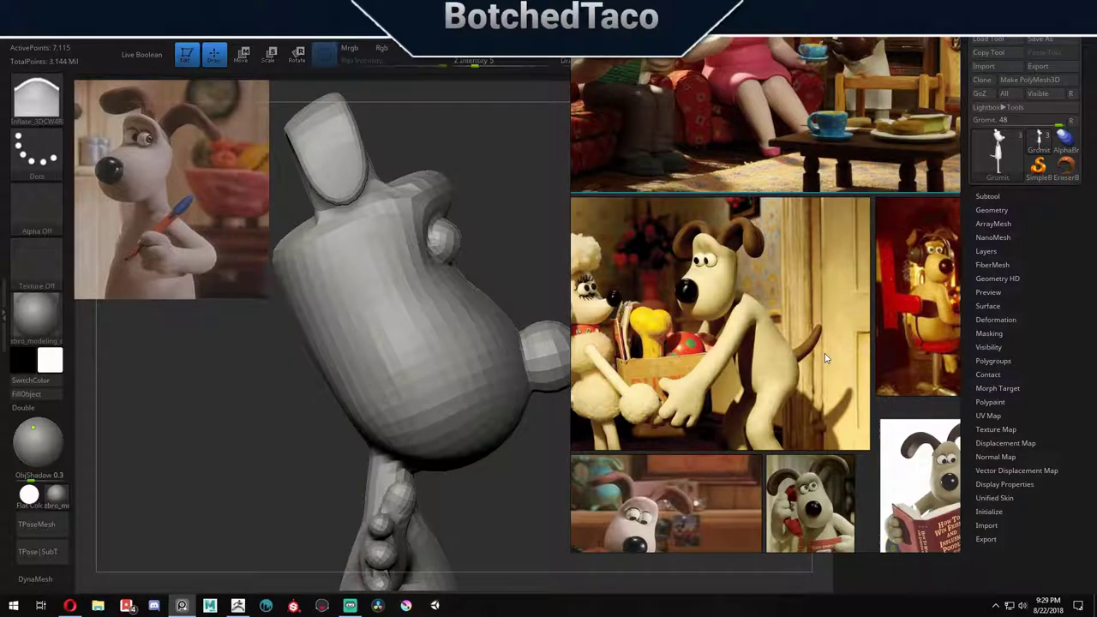
scroll(824, 364, down, 2)
scroll(771, 369, down, 2)
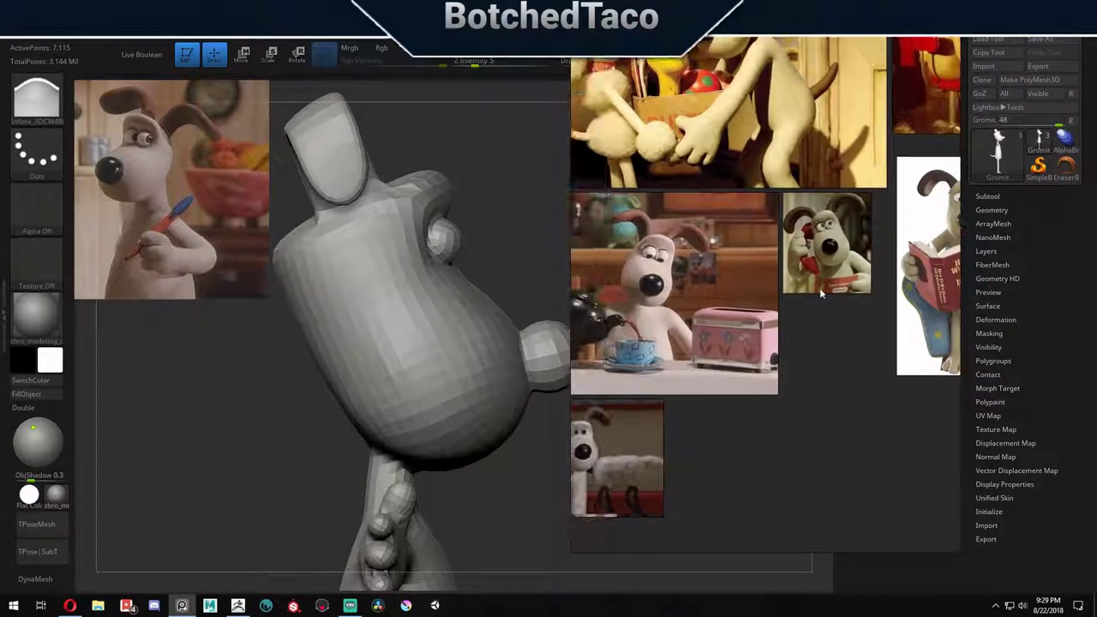
scroll(720, 372, down, 2)
scroll(652, 375, down, 2)
scroll(651, 375, down, 2)
scroll(747, 296, down, 2)
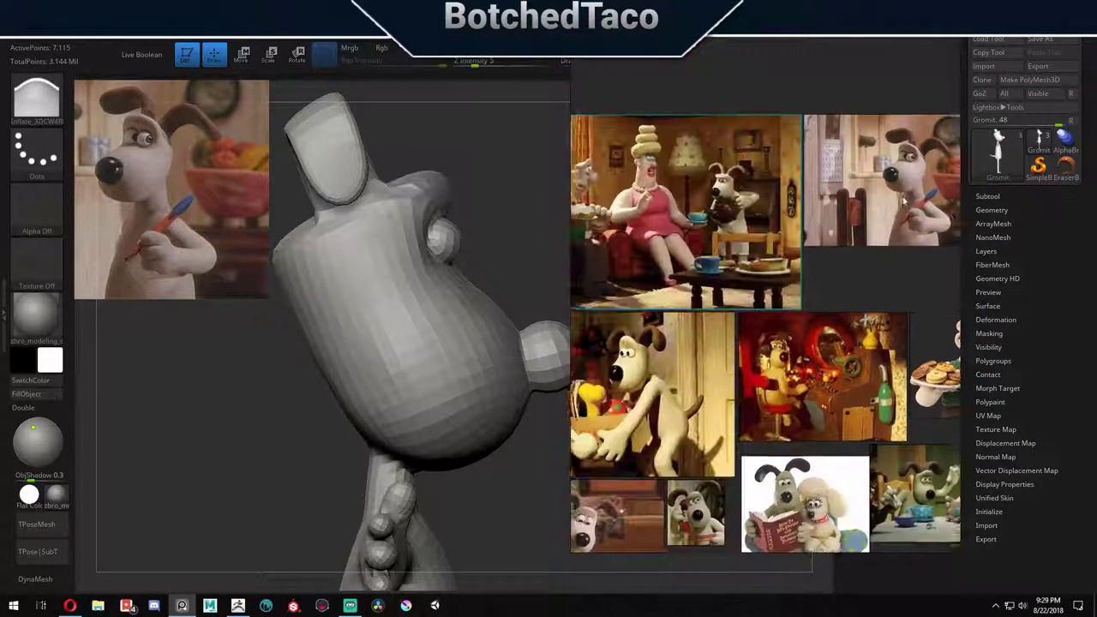
scroll(788, 249, down, 2)
scroll(832, 203, down, 2)
key(alt+Tab)
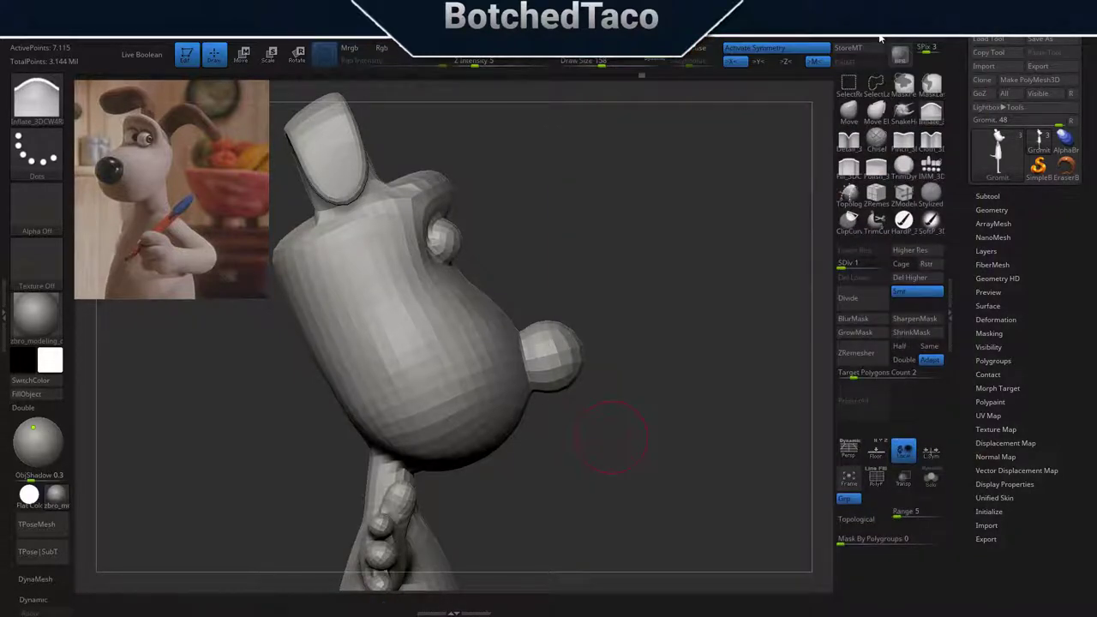
Step up to subdivision level 4 and zoom in on the eyes and nose.
mouse_move(667, 390)
mouse_down()
mouse_move(613, 383)
mouse_move(532, 326)
mouse_up()
key(d)
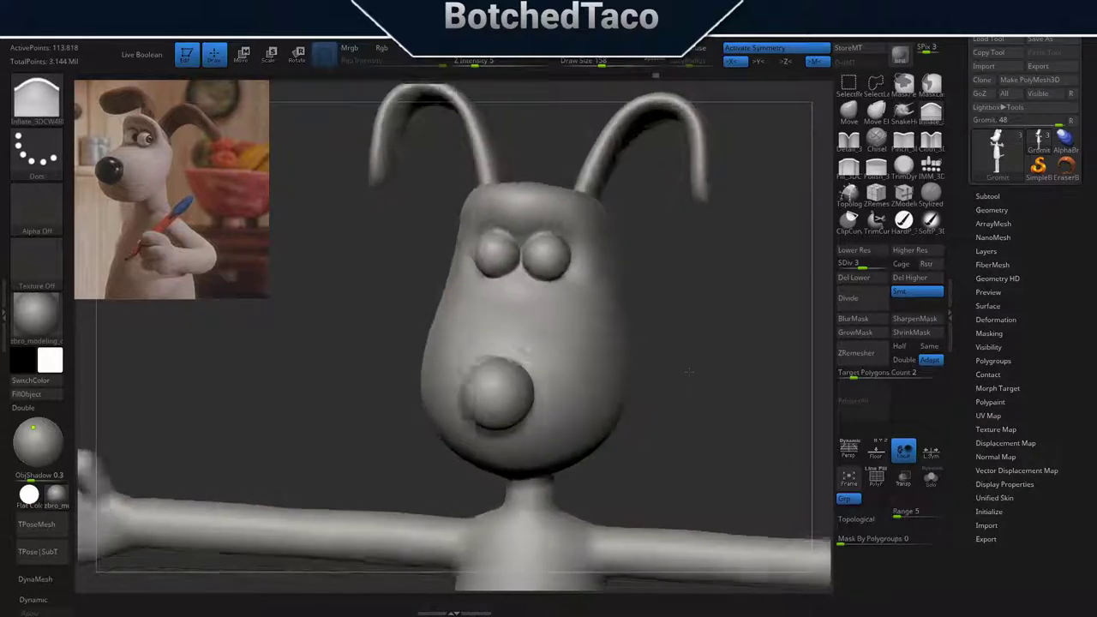
key(shift+d)
drag(771, 325, 552, 331)
key(d)
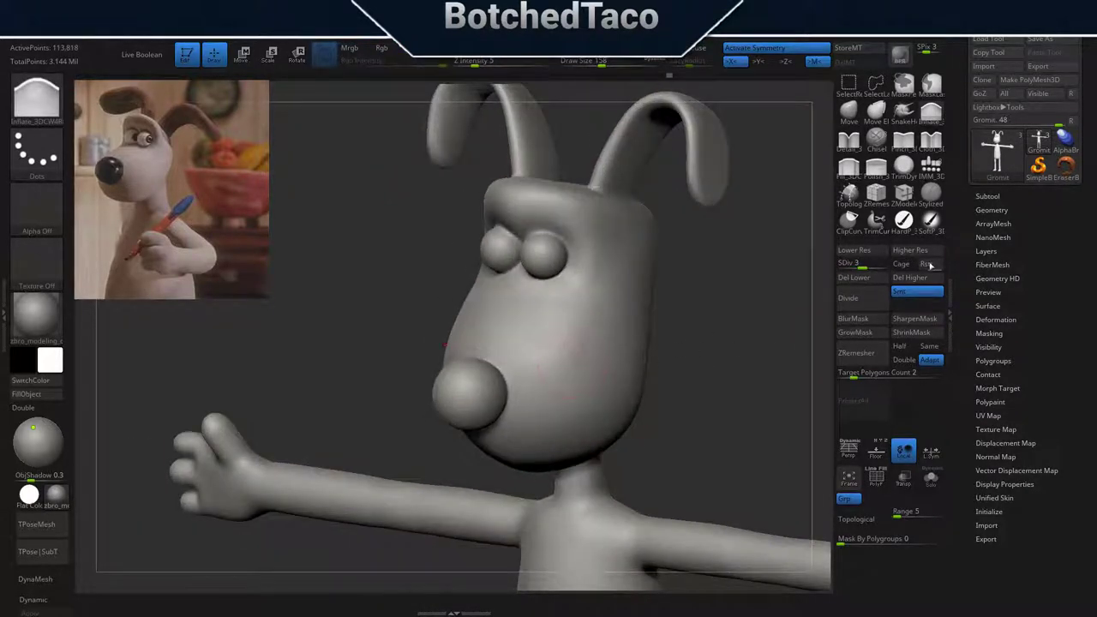
key(d)
drag(651, 378, 808, 402)
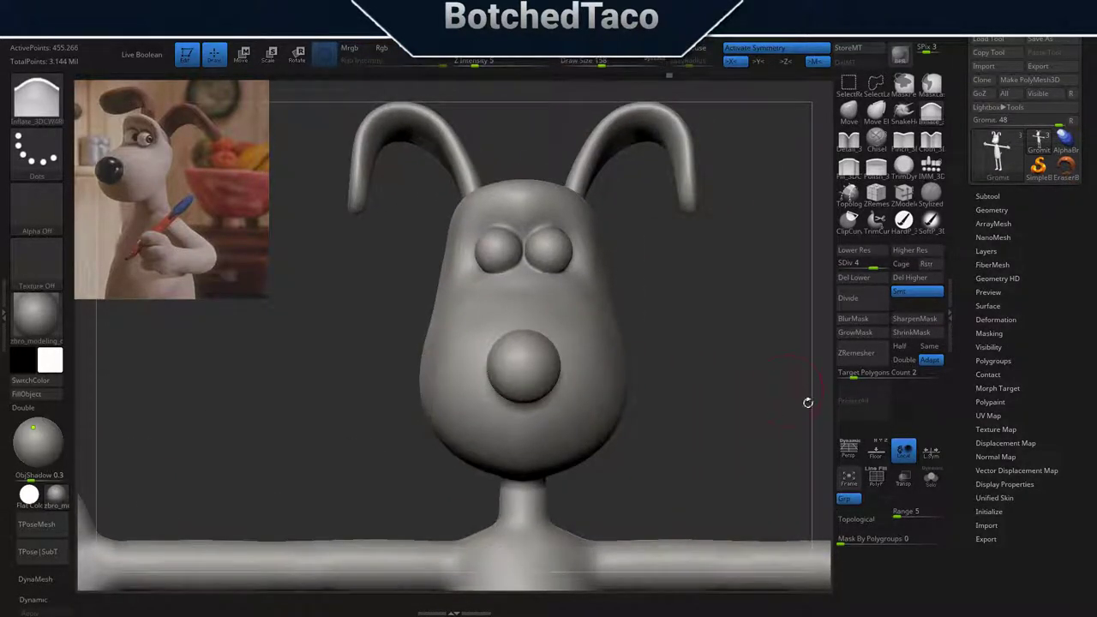
alt+drag(648, 498, 548, 375)
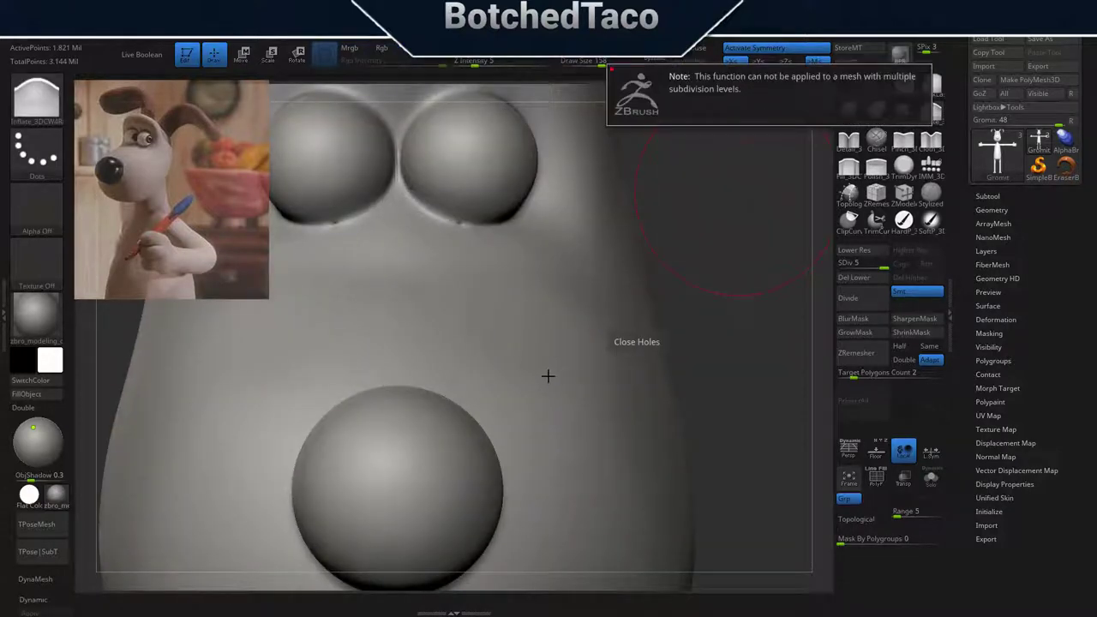
key(f)
Drop to the lowest subdivision level and orbit to inspect the arm, tail and side.
mouse_move(612, 421)
mouse_down()
mouse_move(675, 74)
mouse_move(866, 254)
mouse_up()
click(873, 255)
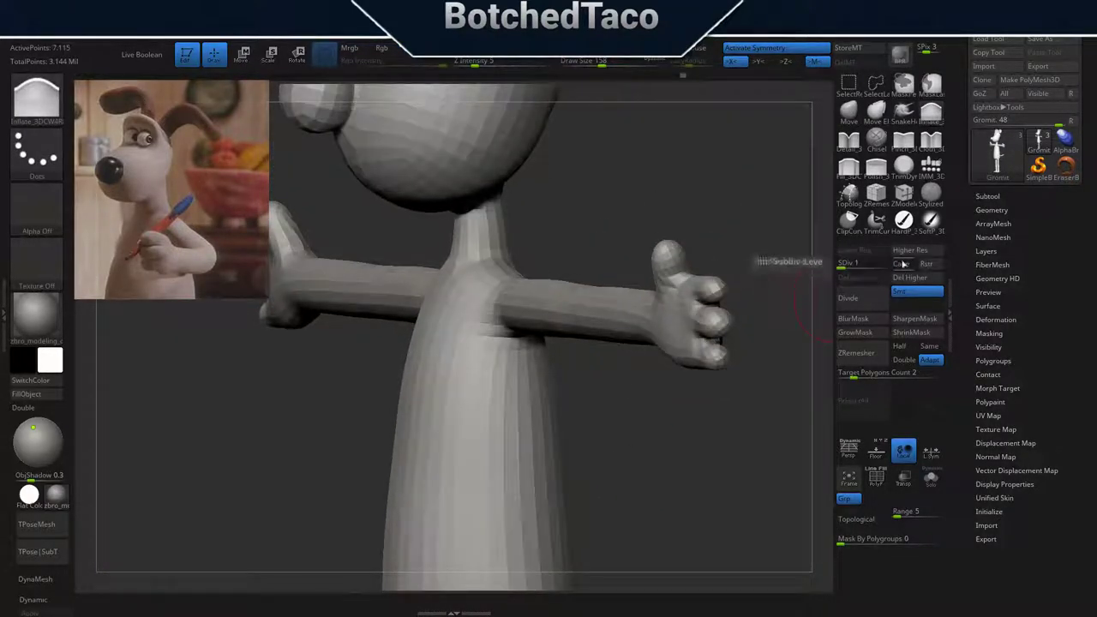
mouse_move(600, 285)
right_down()
mouse_move(589, 289)
mouse_move(671, 279)
right_up()
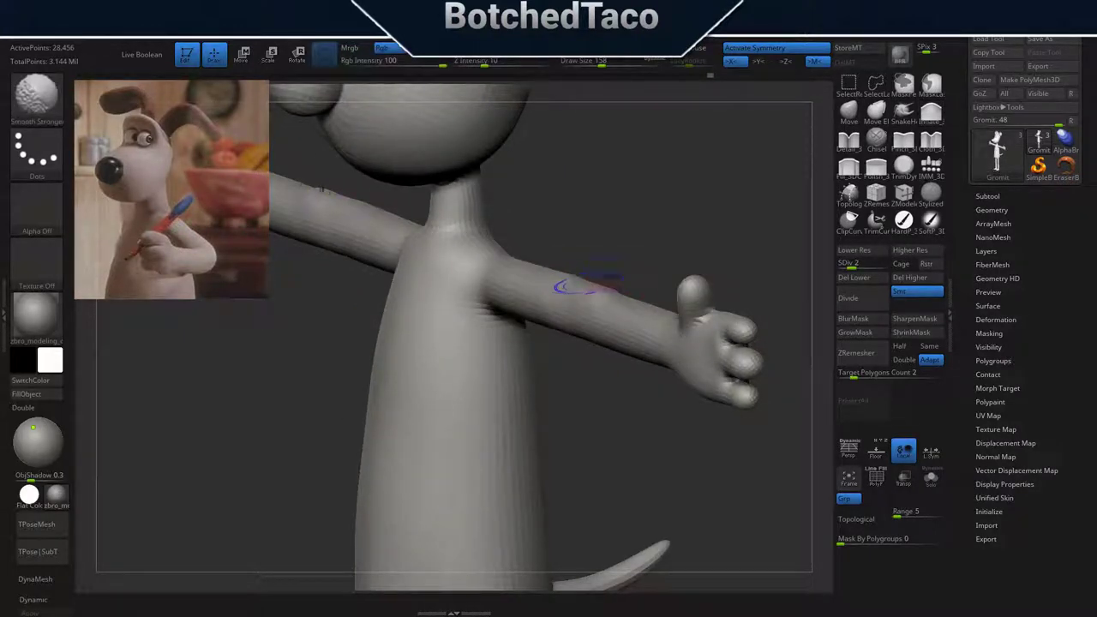
right_drag(587, 286, 600, 291)
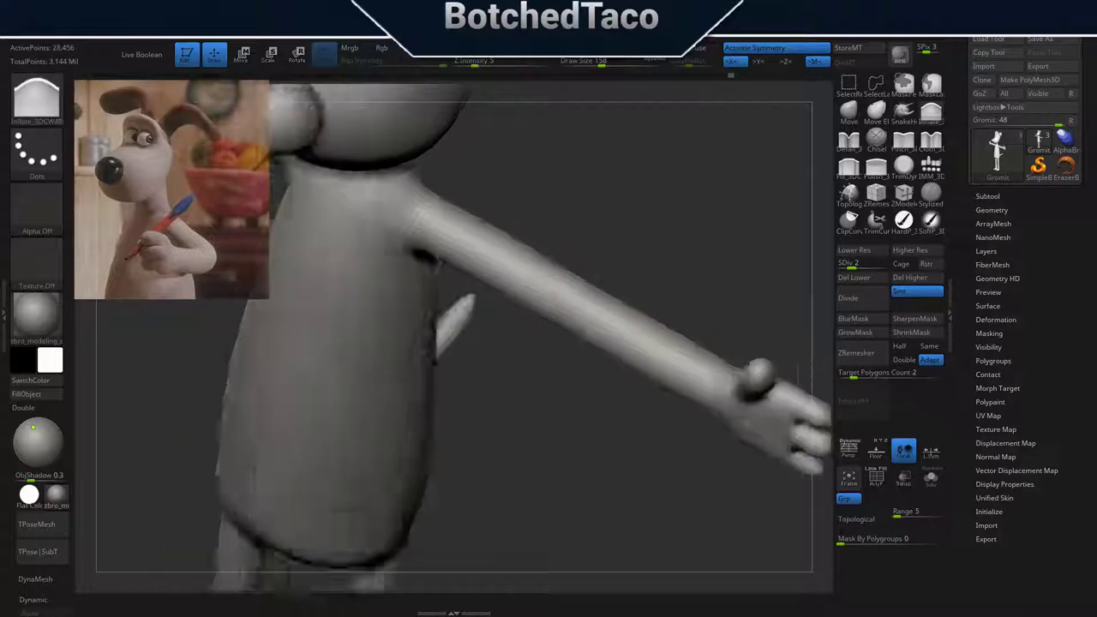
key(f)
right_drag(603, 389, 601, 390)
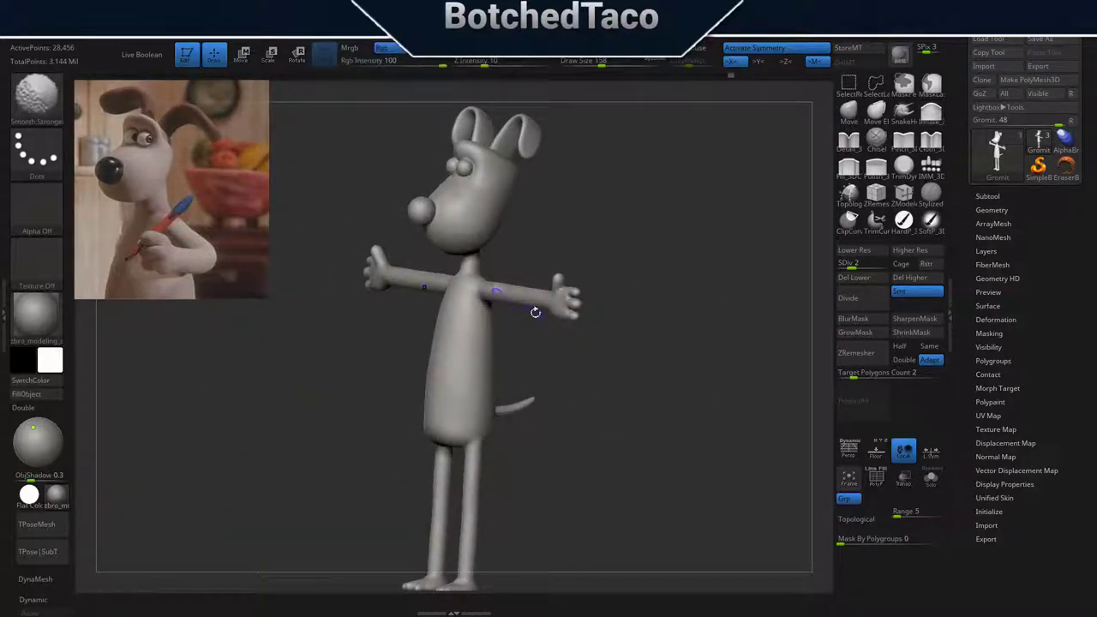
mouse_move(535, 311)
right_down()
mouse_move(524, 470)
mouse_move(549, 385)
mouse_move(583, 343)
mouse_move(682, 276)
right_up()
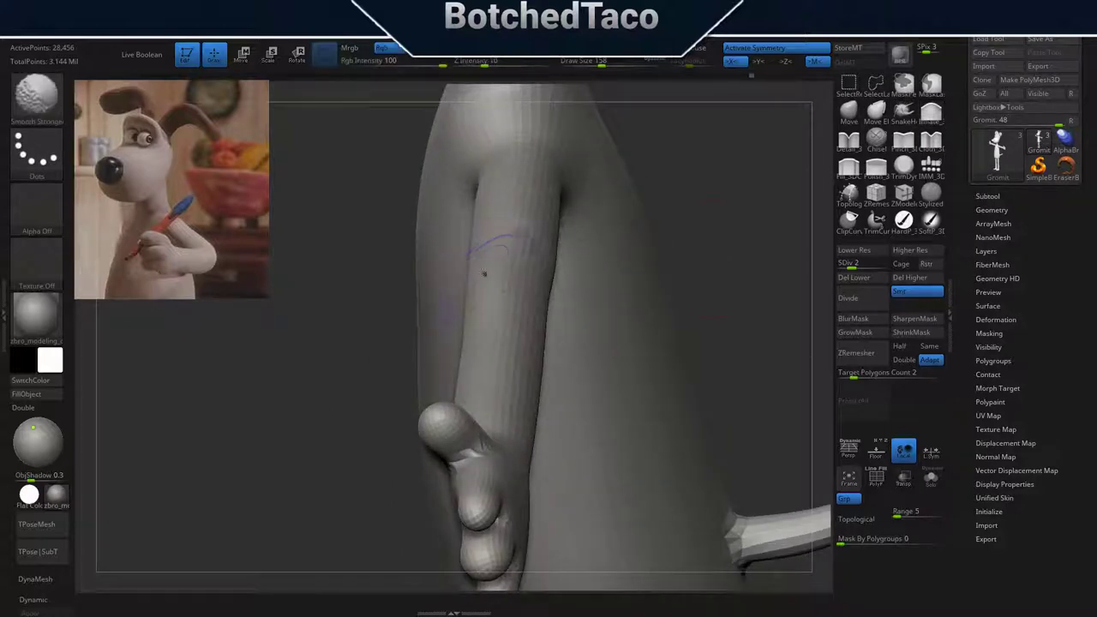
mouse_move(538, 292)
right_down()
mouse_move(459, 405)
mouse_move(535, 300)
right_up()
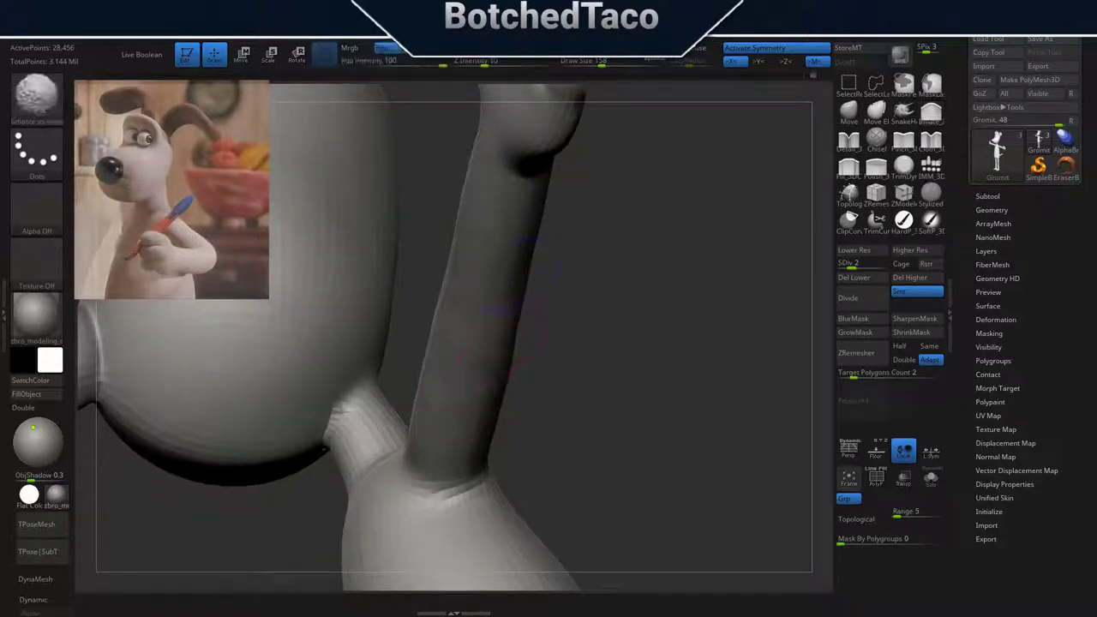
right_drag(510, 270, 531, 313)
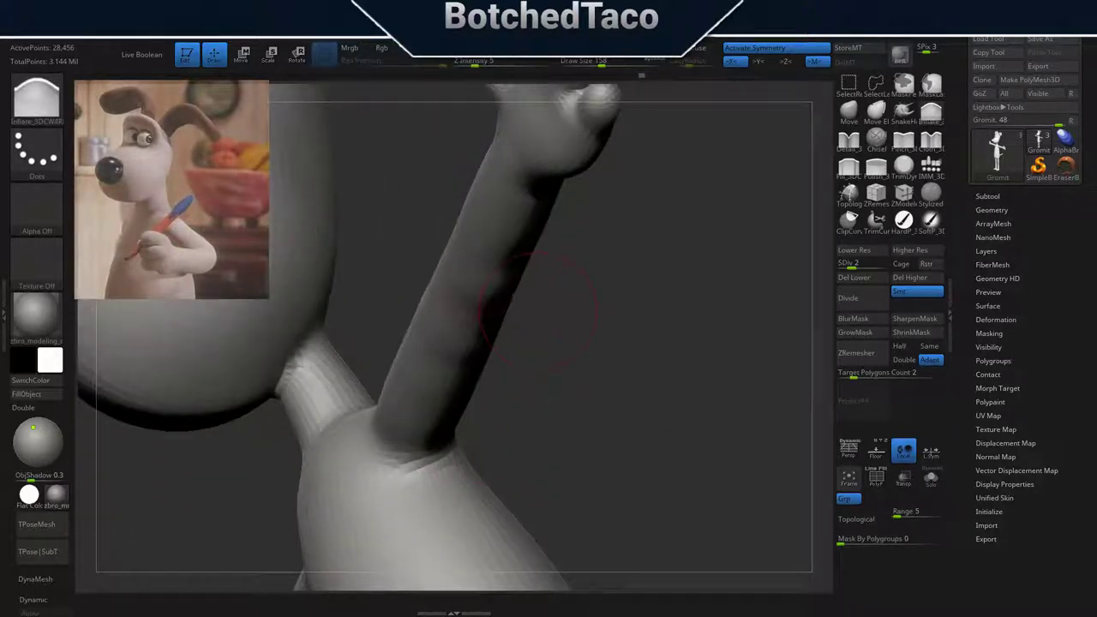
mouse_move(475, 355)
right_down()
mouse_move(568, 277)
mouse_move(575, 355)
mouse_move(729, 346)
mouse_move(703, 378)
mouse_move(715, 394)
mouse_move(635, 425)
right_up()
mouse_move(628, 481)
right_down()
mouse_move(680, 421)
mouse_move(607, 420)
mouse_move(621, 375)
mouse_move(634, 392)
mouse_move(685, 360)
right_up()
mouse_move(695, 437)
right_down()
mouse_move(652, 433)
mouse_move(686, 428)
mouse_move(657, 219)
mouse_move(662, 384)
right_up()
Raise the sculpt to level 5 and check the torso and arm against the references.
key(d)
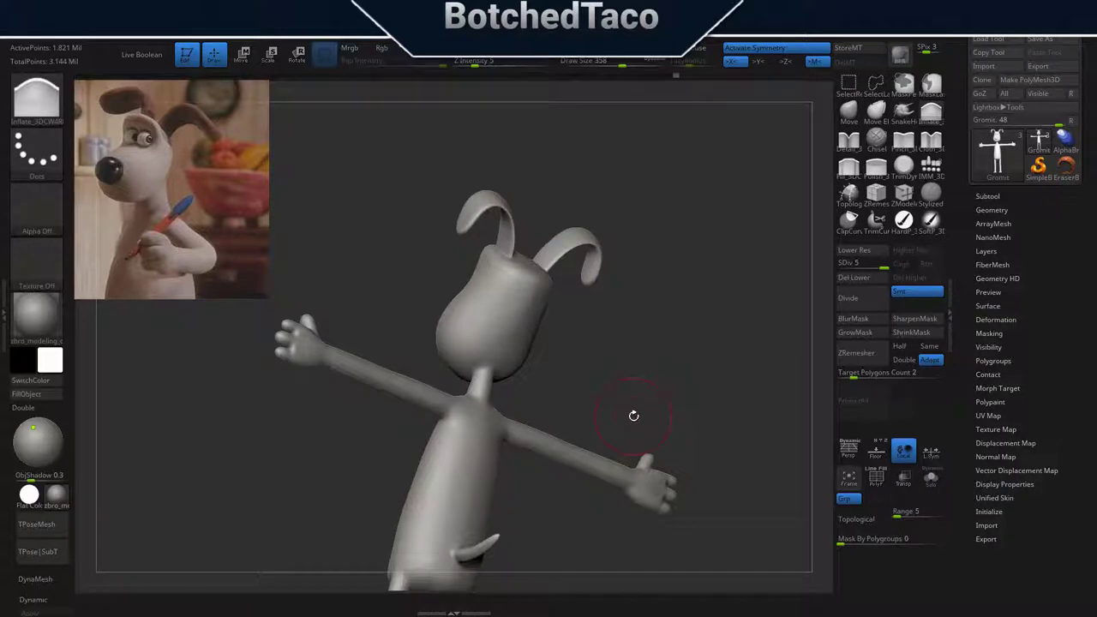
mouse_move(664, 254)
right_down()
mouse_move(717, 425)
mouse_move(566, 416)
mouse_move(588, 440)
mouse_move(600, 257)
right_up()
key(alt+Tab)
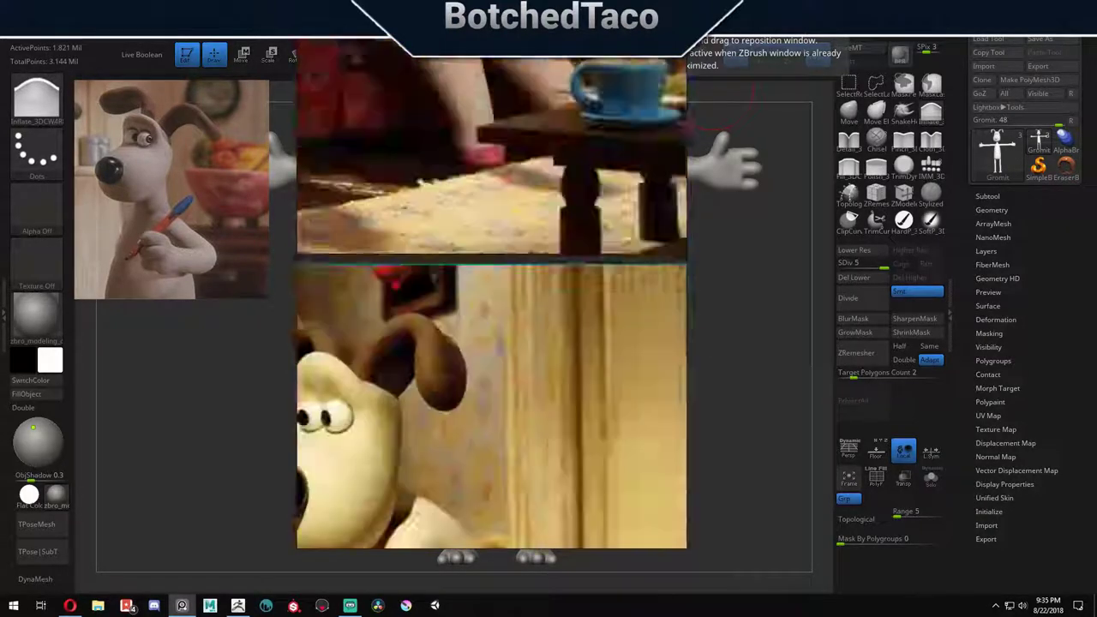
key(alt+Tab)
mouse_move(600, 343)
mouse_down()
mouse_move(696, 353)
mouse_move(679, 378)
mouse_up()
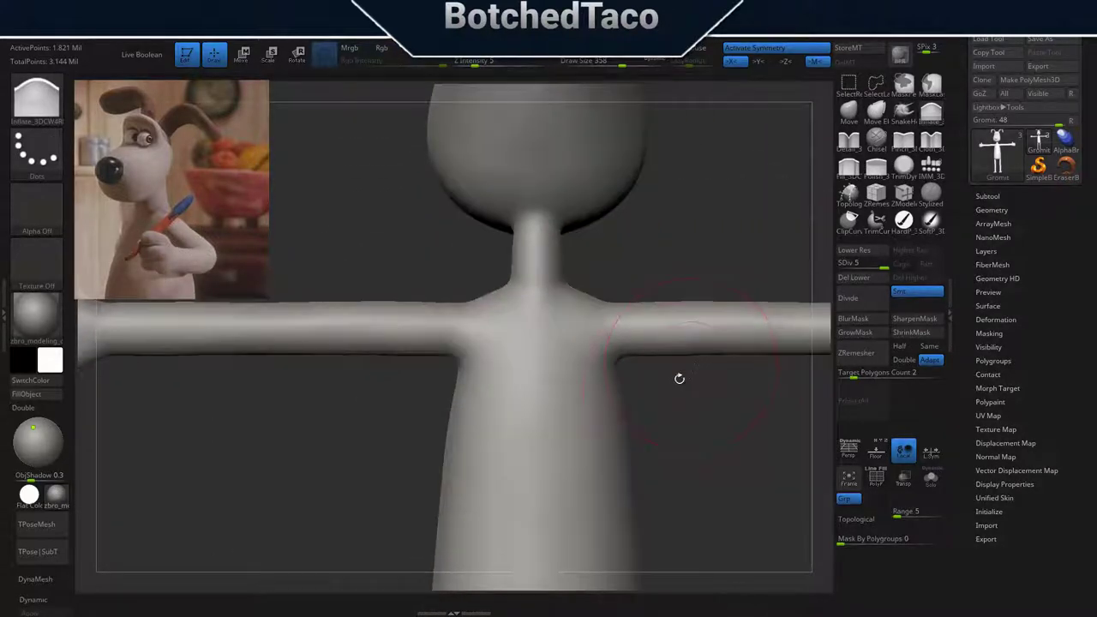
drag(668, 452, 686, 432)
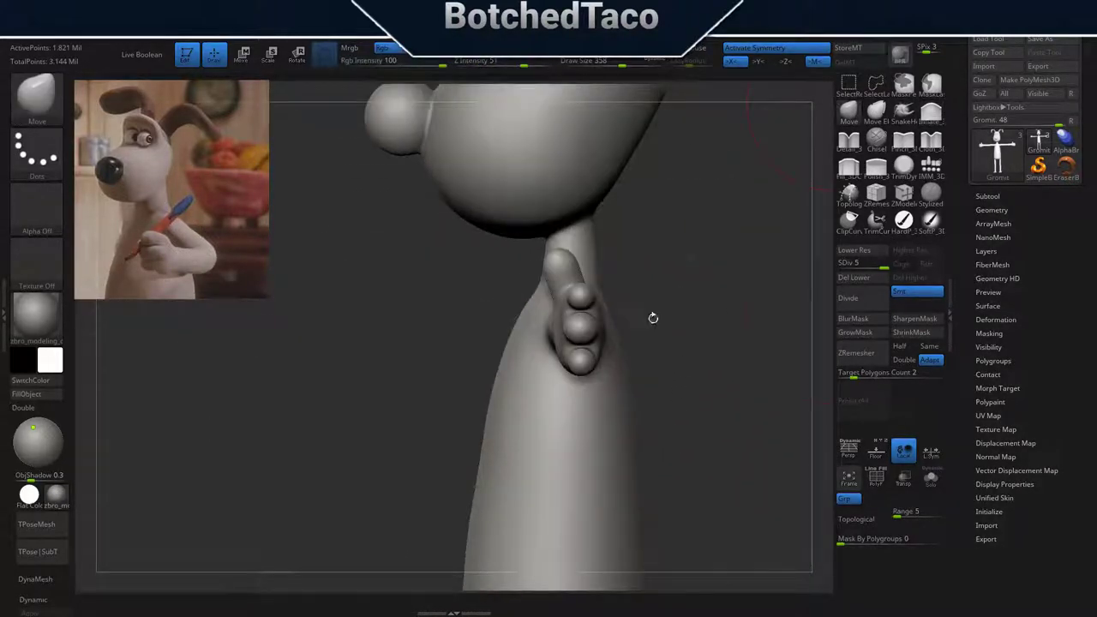
Save the sculpt as Gromit-01-SubDivide-09.ZPR and orbit around the model.
key(ctrl+s)
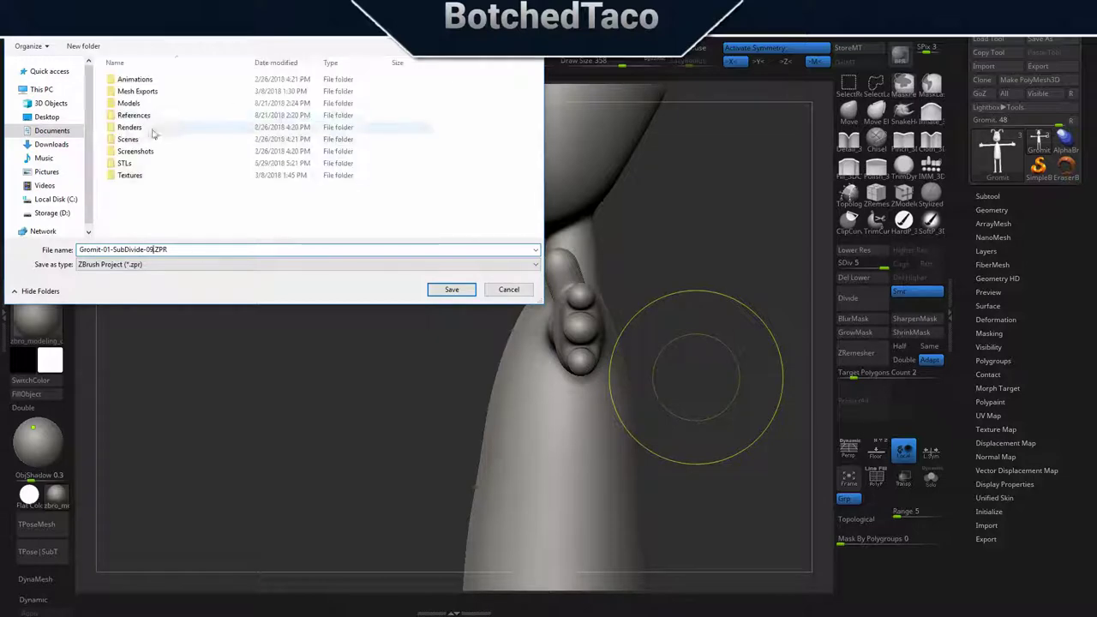
key(Return)
drag(649, 370, 591, 377)
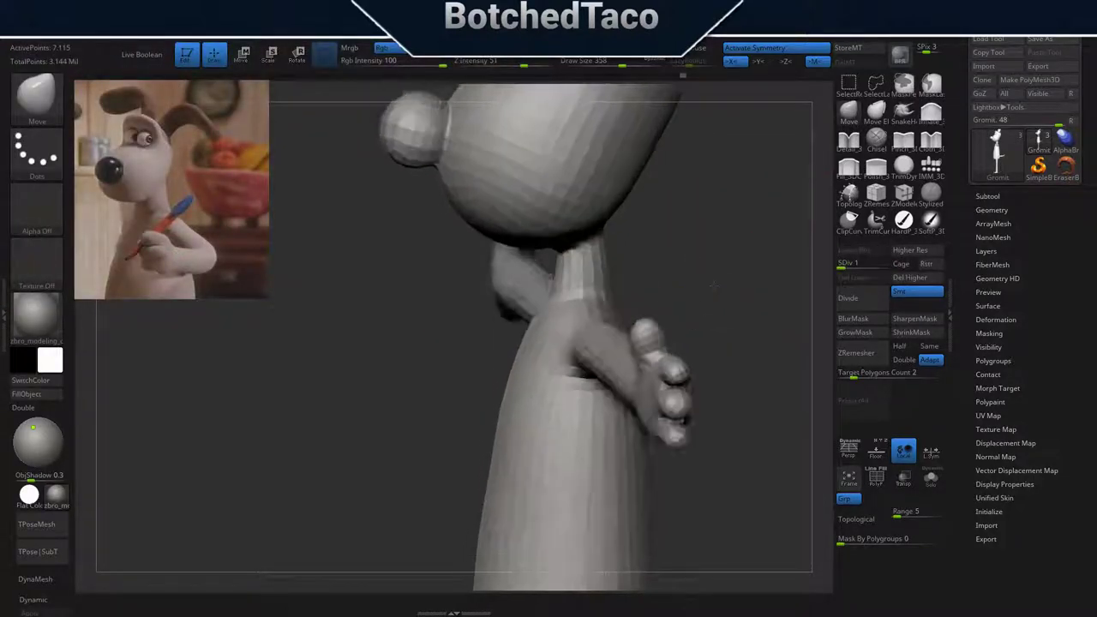
drag(577, 266, 617, 321)
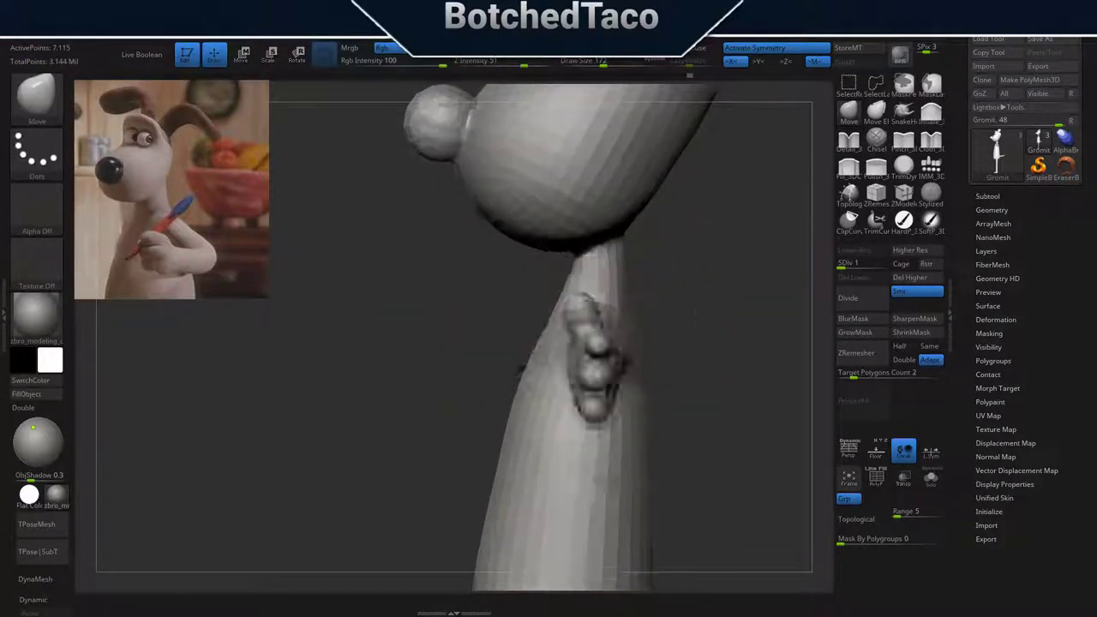
shift+drag(604, 270, 570, 258)
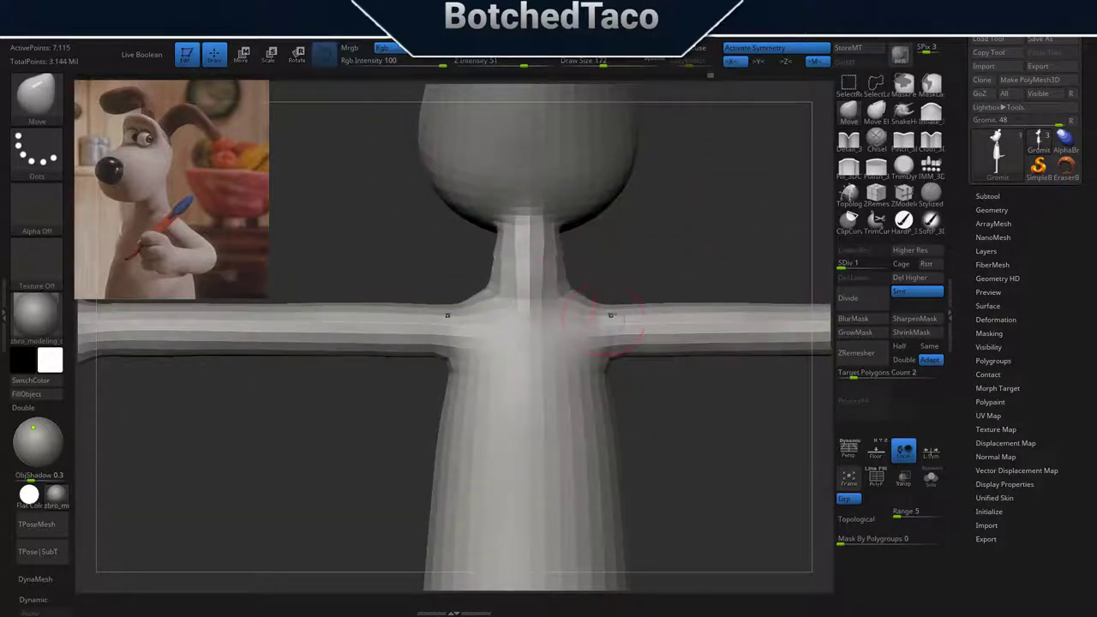
drag(608, 316, 548, 360)
mouse_move(655, 199)
mouse_down()
mouse_move(693, 232)
mouse_move(698, 282)
mouse_move(566, 218)
mouse_move(708, 249)
mouse_move(646, 164)
mouse_move(686, 187)
mouse_move(652, 225)
mouse_move(713, 350)
mouse_up()
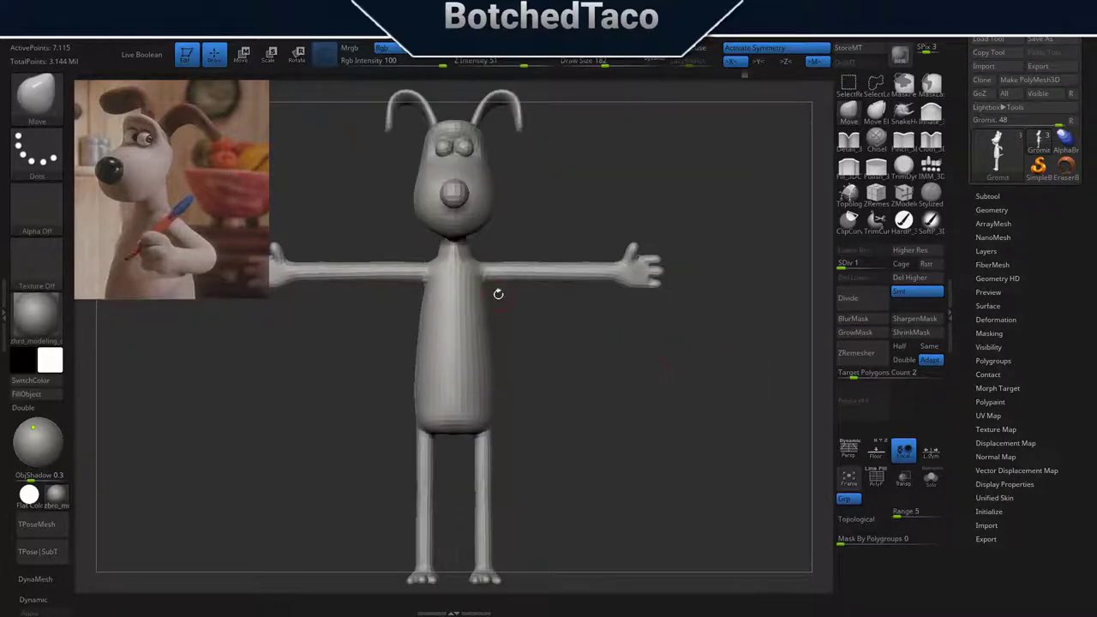
Inspect the torso from side and front, stepping subdivision up to 5 and back down.
drag(484, 247, 600, 274)
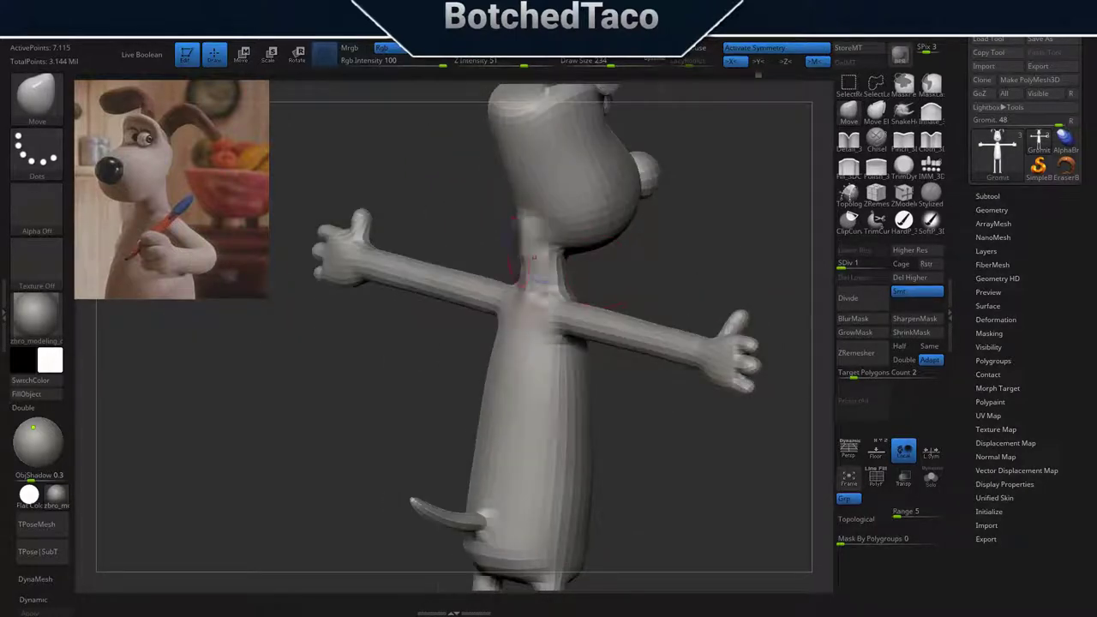
mouse_move(533, 255)
mouse_down()
mouse_move(685, 211)
mouse_move(651, 386)
mouse_move(678, 228)
mouse_move(666, 215)
mouse_move(684, 198)
mouse_move(706, 230)
mouse_move(684, 252)
mouse_up()
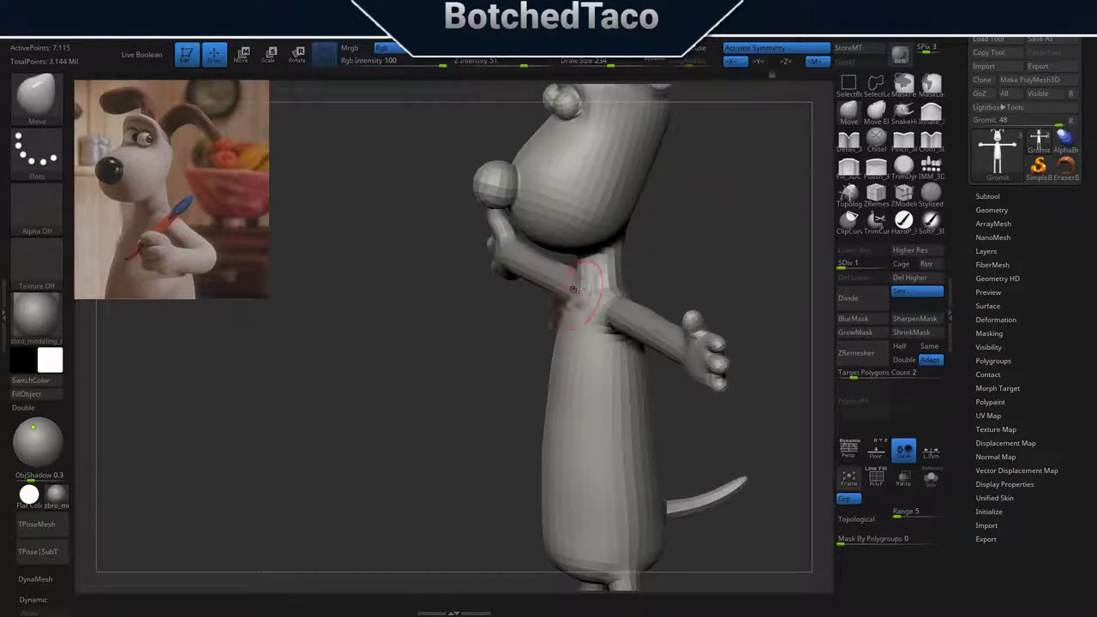
drag(778, 292, 637, 215)
mouse_move(756, 255)
mouse_down()
mouse_move(708, 339)
mouse_move(652, 360)
mouse_move(754, 257)
mouse_up()
key(d)
key(d)
key(d)
key(shift+d)
key(shift+d)
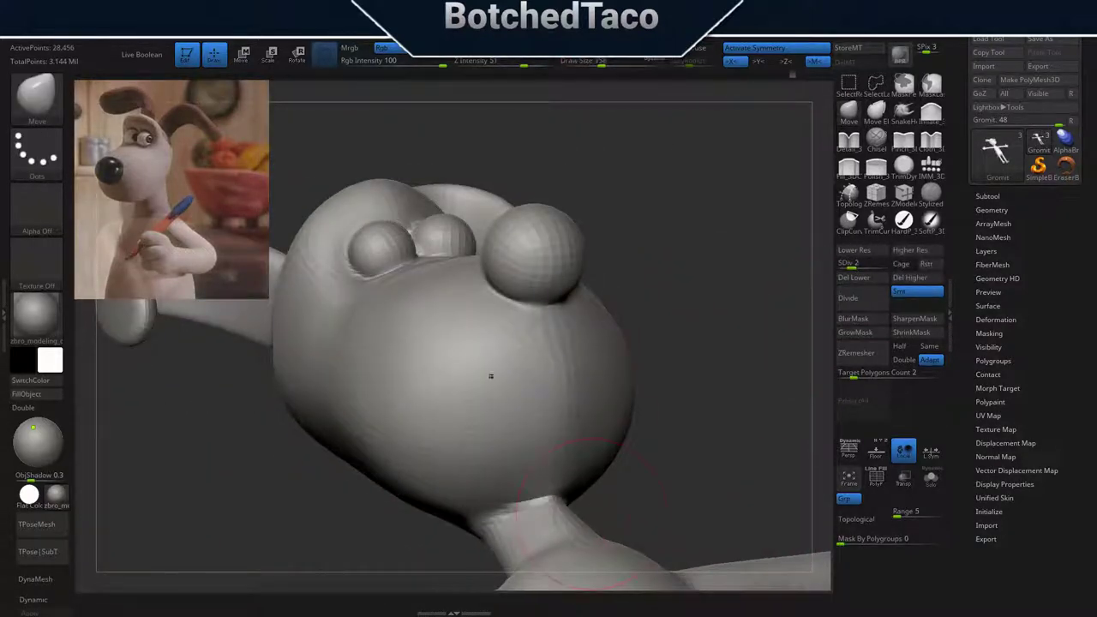
Zoom in on one foot and drop the mesh a subdivision level lower.
shift+drag(581, 500, 717, 372)
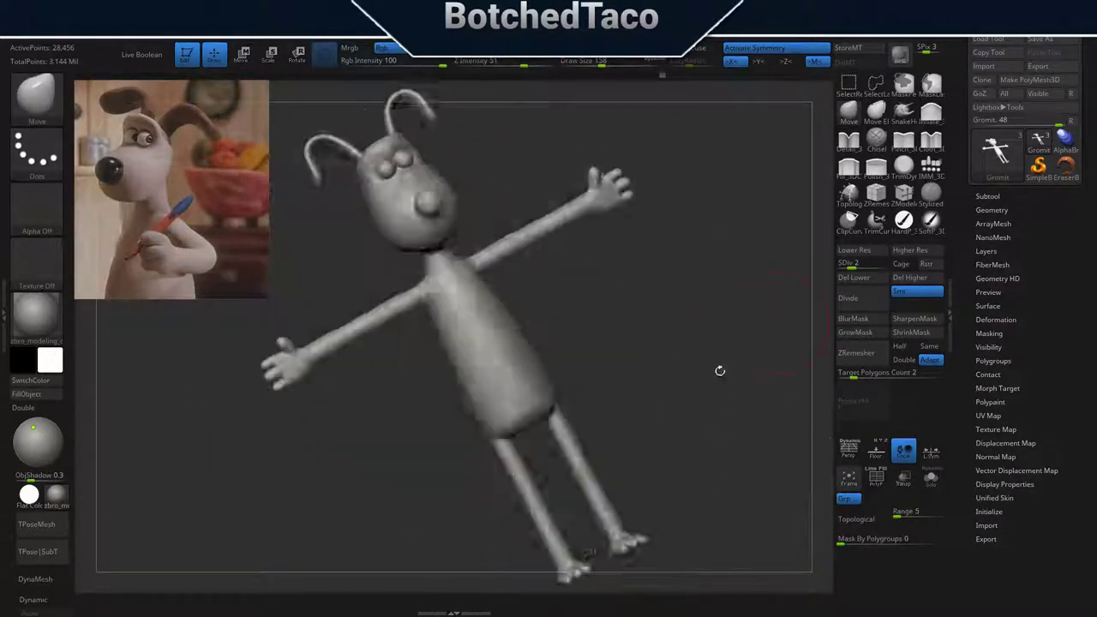
mouse_move(597, 495)
mouse_down()
mouse_move(549, 480)
mouse_move(540, 382)
mouse_move(641, 397)
mouse_move(637, 472)
mouse_move(573, 359)
mouse_move(883, 259)
mouse_up()
mouse_move(806, 300)
shift+mouse_down()
mouse_move(686, 428)
mouse_move(597, 555)
shift+mouse_up()
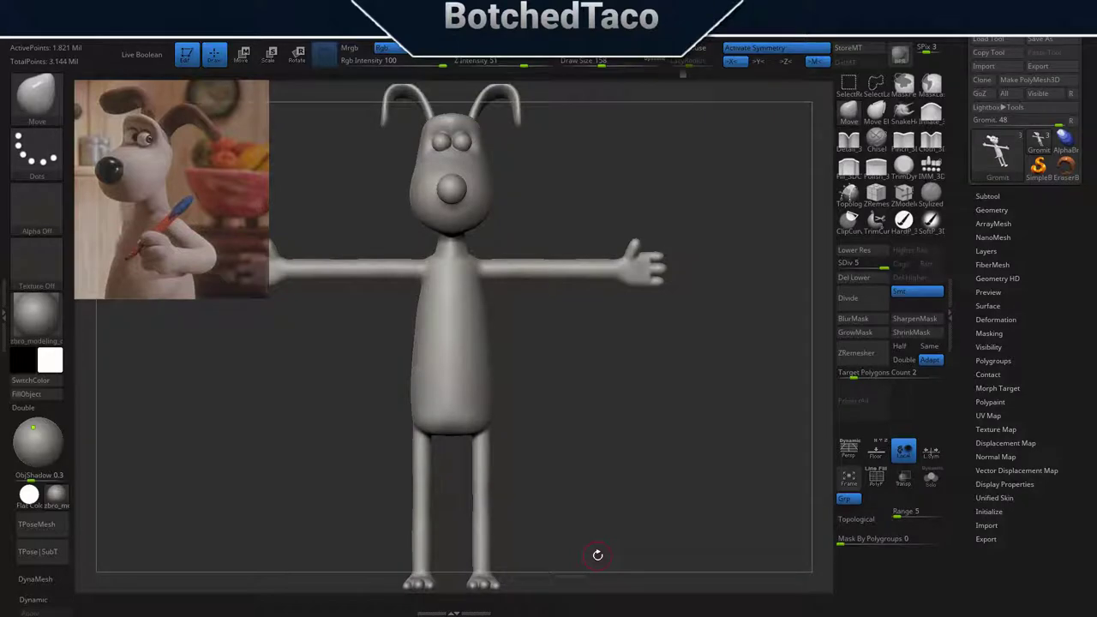
mouse_move(611, 453)
alt+mouse_down()
mouse_move(750, 376)
mouse_move(693, 504)
alt+mouse_up()
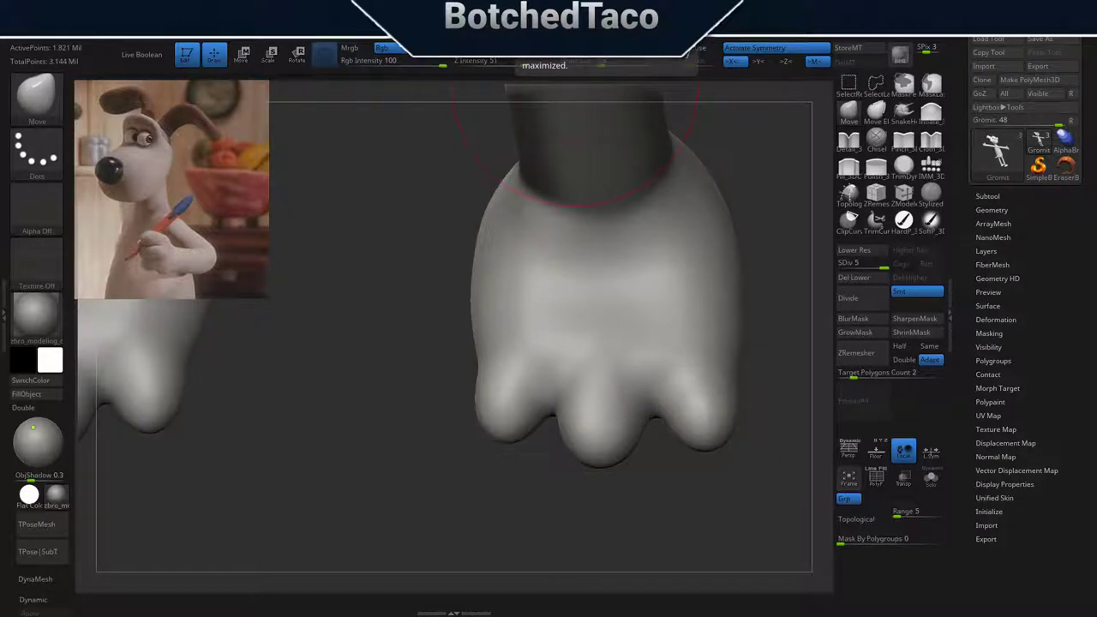
click(861, 251)
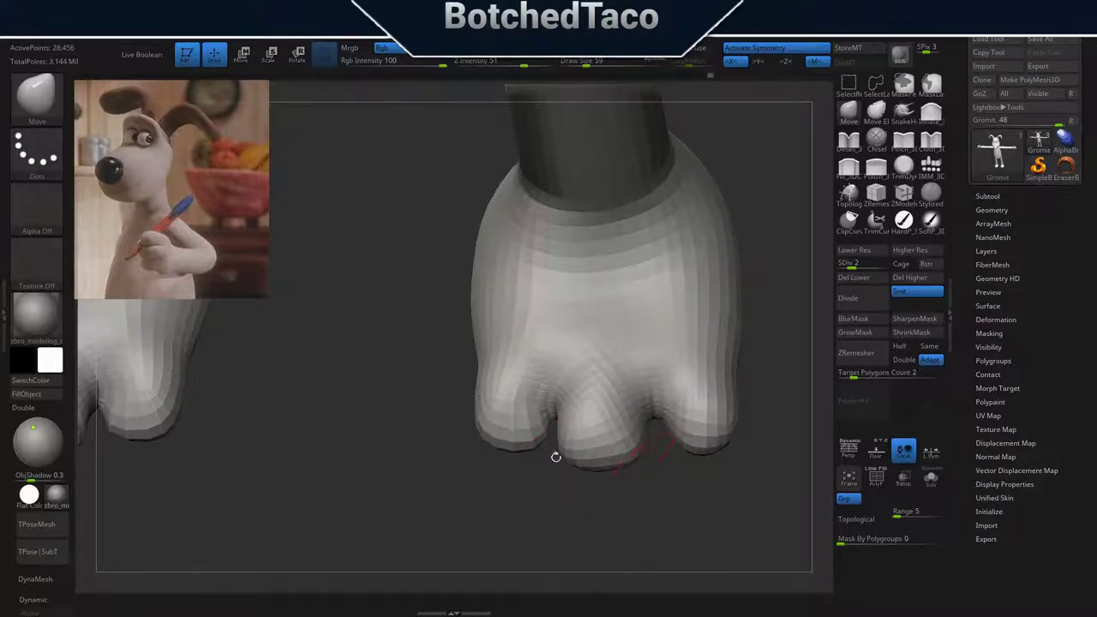
Reshape the feet into rounded toes with the Inflate and Move brushes.
drag(678, 468, 498, 417)
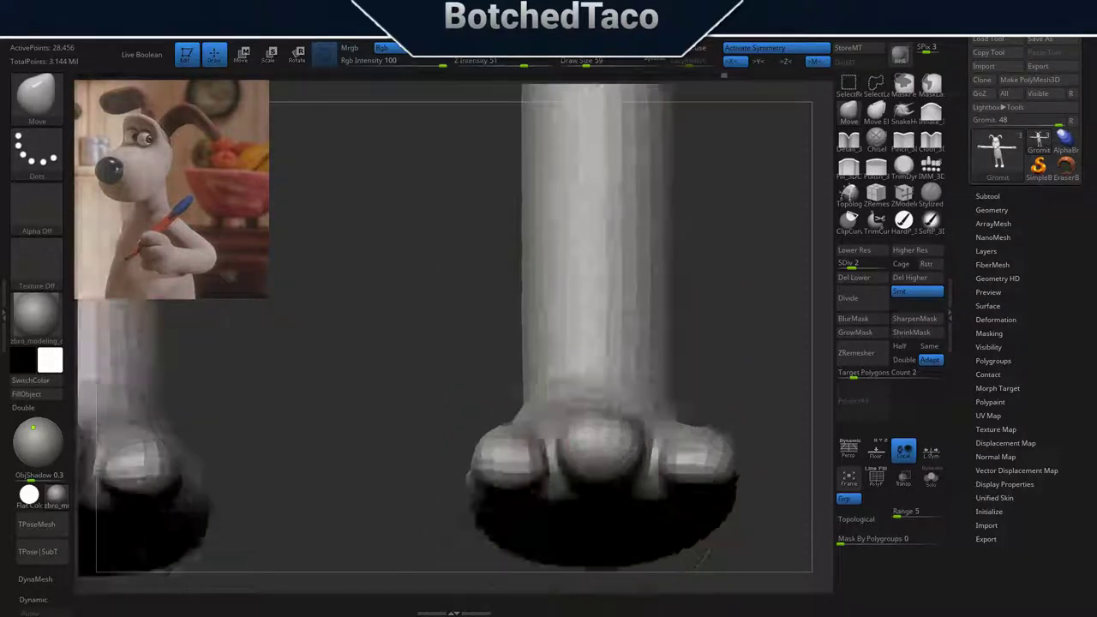
mouse_move(615, 420)
mouse_down()
mouse_move(685, 409)
mouse_move(728, 419)
mouse_move(708, 441)
mouse_move(754, 486)
mouse_up()
mouse_move(735, 382)
mouse_down()
mouse_move(591, 408)
mouse_move(666, 363)
mouse_move(705, 490)
mouse_up()
click(848, 110)
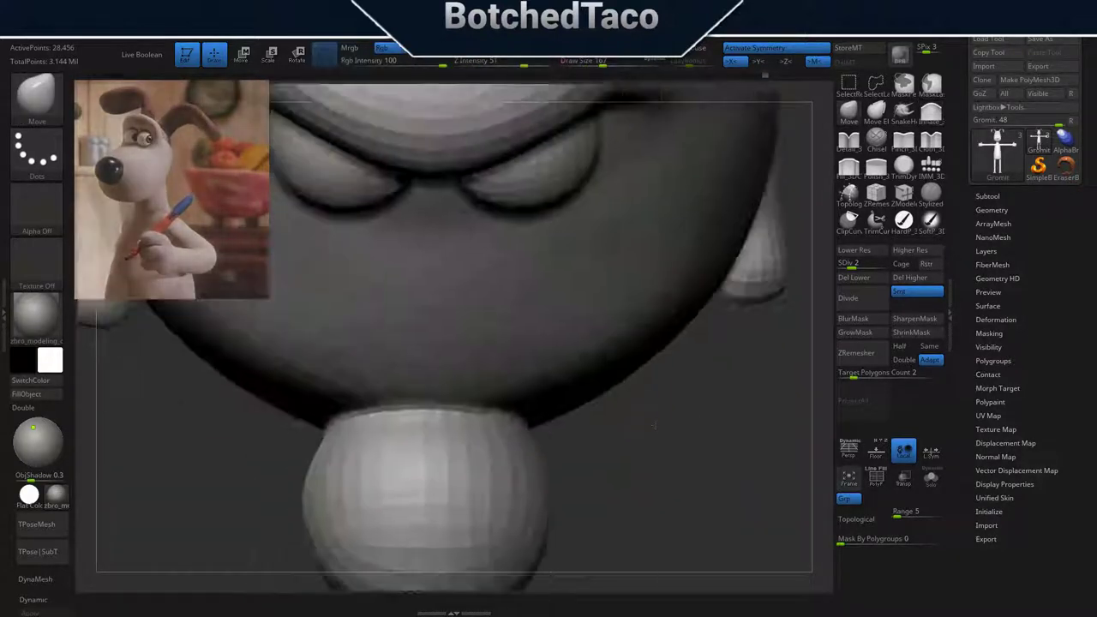
mouse_move(599, 480)
mouse_down()
mouse_move(577, 312)
mouse_move(707, 425)
mouse_up()
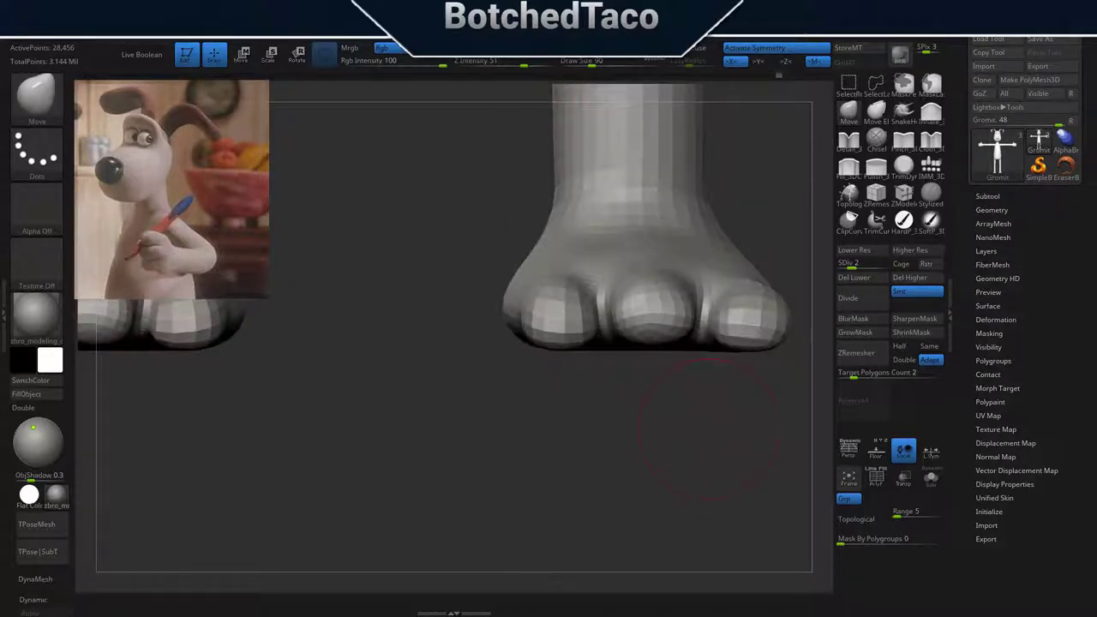
mouse_move(650, 364)
mouse_down()
mouse_move(691, 417)
mouse_move(652, 369)
mouse_move(668, 326)
mouse_up()
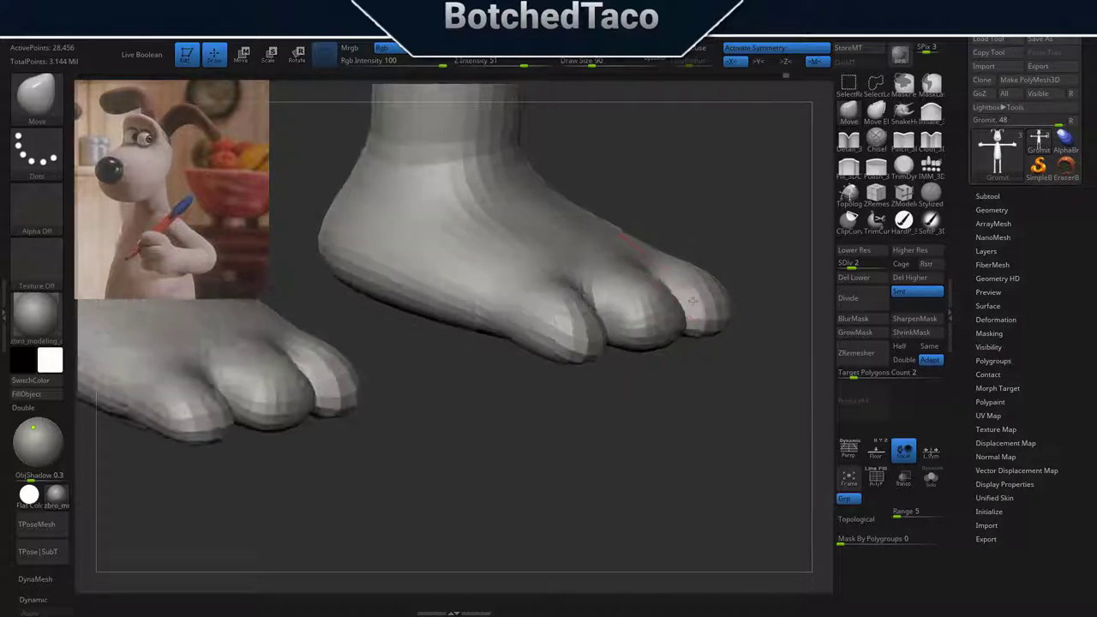
mouse_move(668, 283)
mouse_down()
mouse_move(717, 394)
mouse_move(656, 406)
mouse_move(682, 257)
mouse_up()
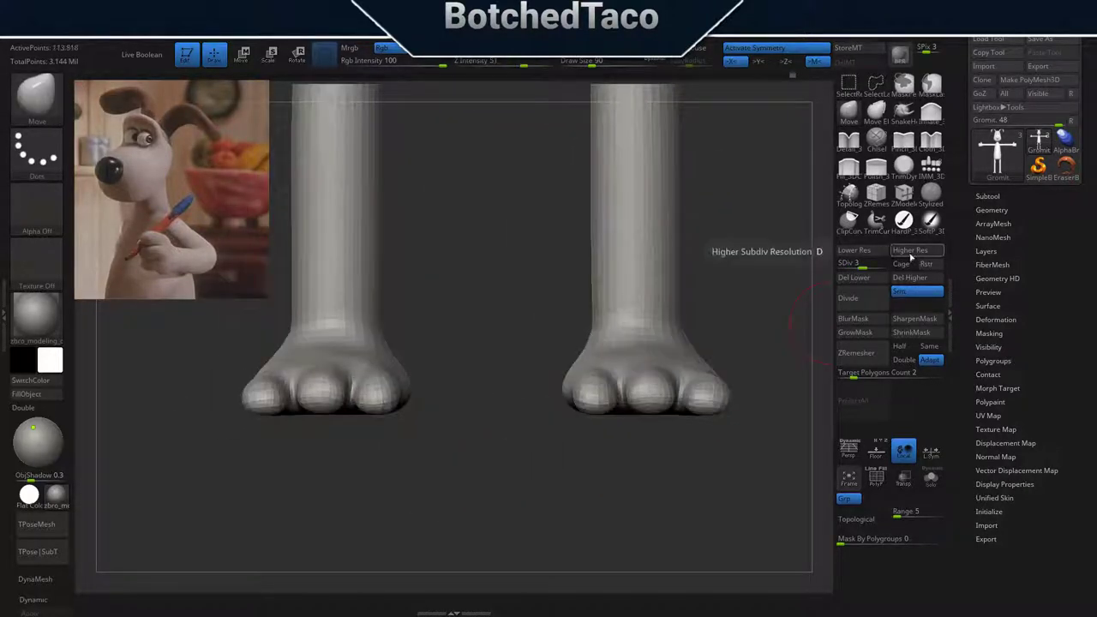
Return the feet sculpt to SDiv 5 and frame the whole Gromit model.
mouse_move(698, 336)
mouse_down()
mouse_move(667, 313)
mouse_move(618, 330)
mouse_up()
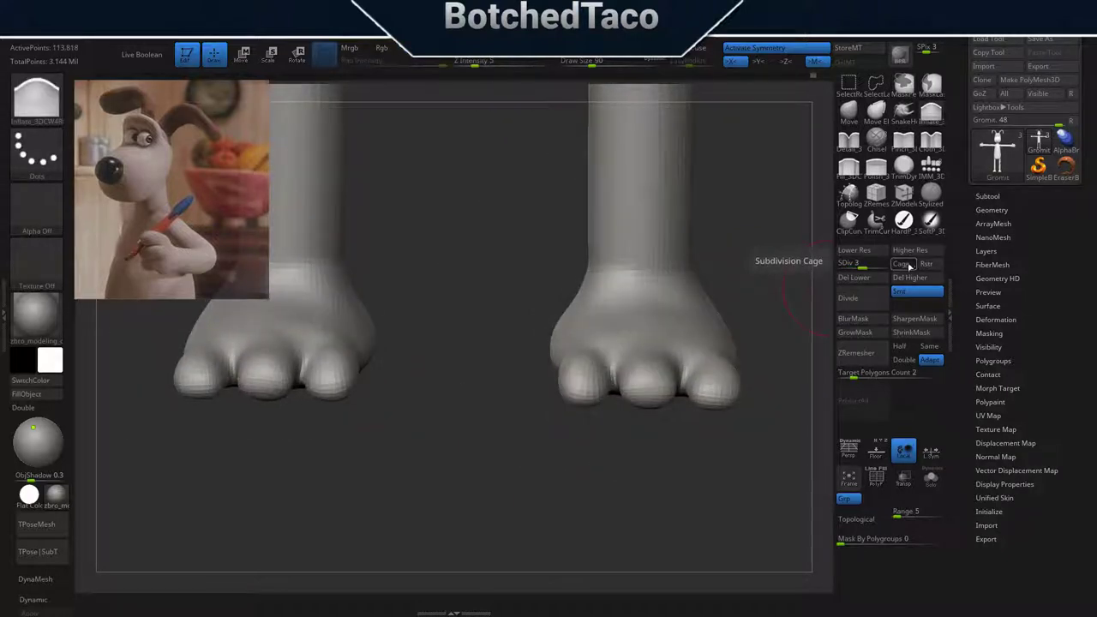
mouse_move(597, 410)
mouse_down()
mouse_move(720, 489)
mouse_move(761, 467)
mouse_up()
click(885, 259)
key(f)
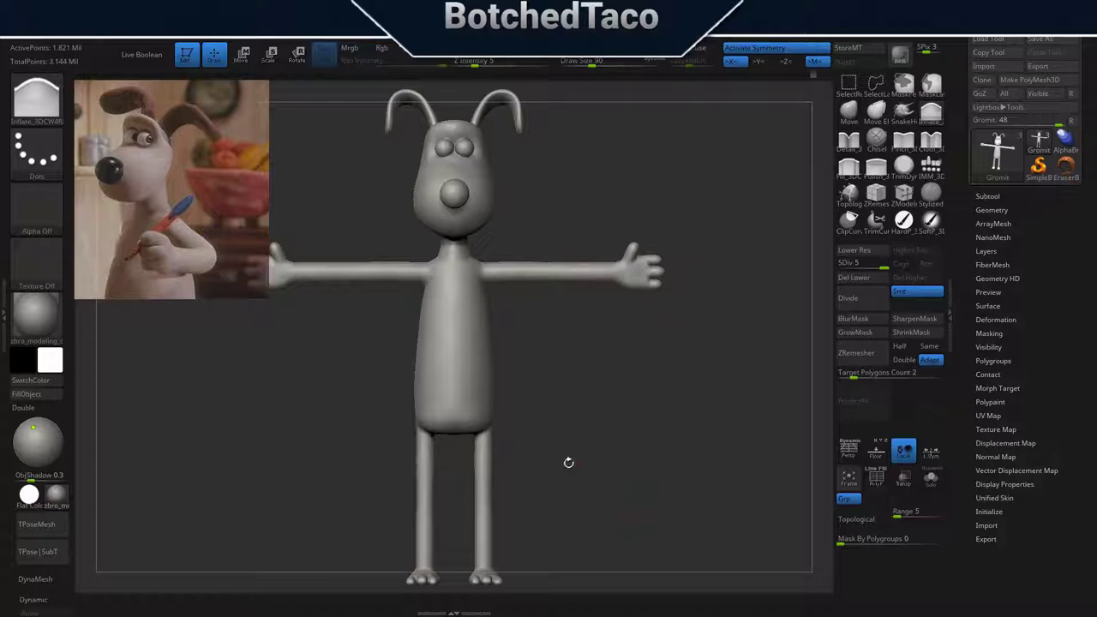
Zoom to the tail, stepping subdivision down to 3 and back up to 5.
mouse_move(525, 469)
mouse_down()
mouse_move(534, 475)
mouse_move(646, 360)
mouse_move(656, 301)
mouse_move(617, 360)
mouse_move(591, 446)
mouse_up()
key(shift+d)
key(shift+d)
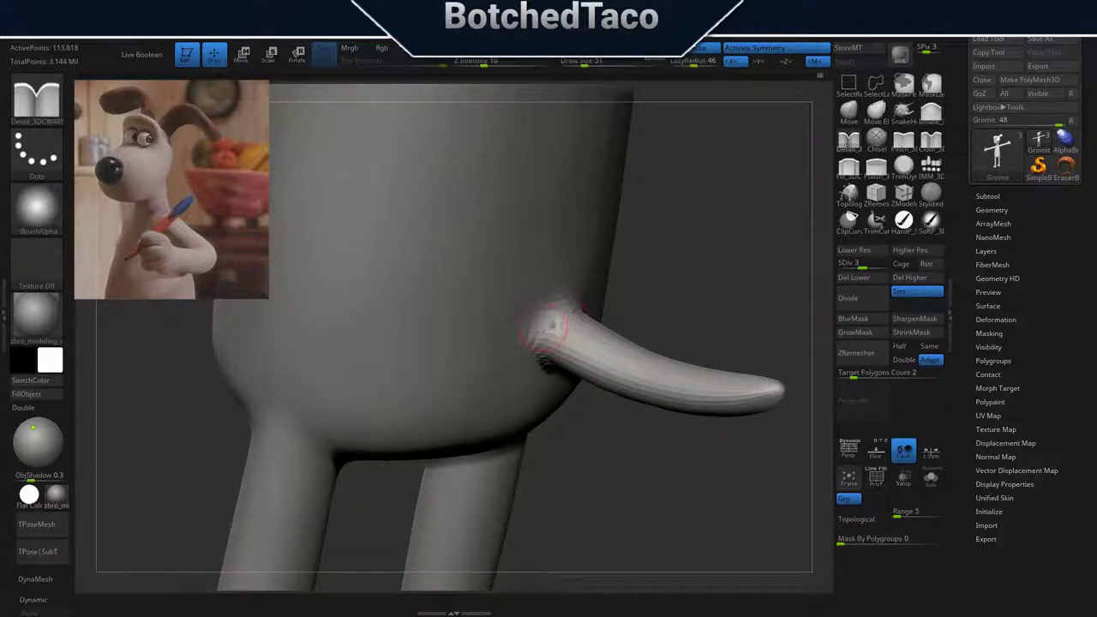
key(d)
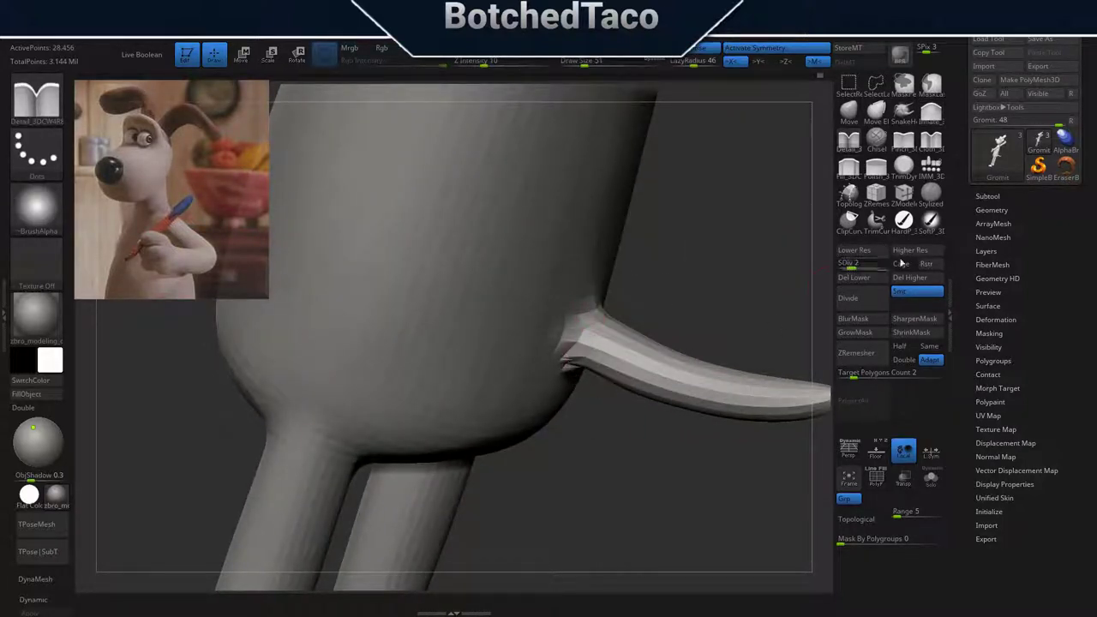
click(909, 250)
click(908, 250)
drag(786, 328, 810, 326)
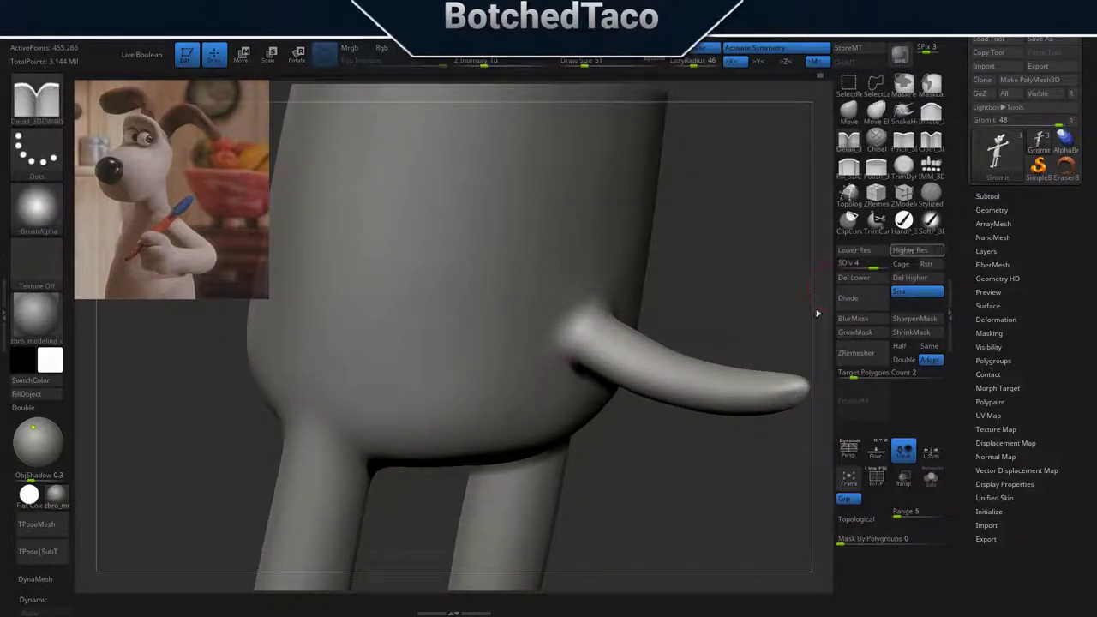
click(908, 251)
Pinch the crease at the tail base, then smooth it.
drag(819, 428, 628, 405)
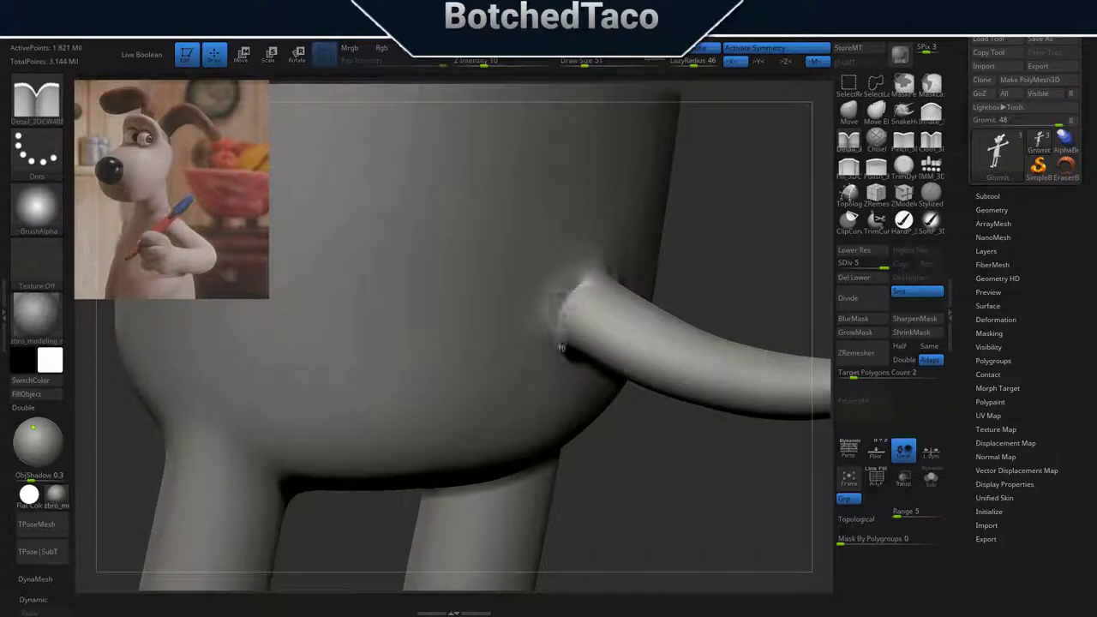
drag(562, 347, 565, 314)
mouse_move(599, 346)
mouse_down()
mouse_move(513, 384)
mouse_move(663, 441)
mouse_move(591, 377)
mouse_up()
drag(576, 330, 591, 328)
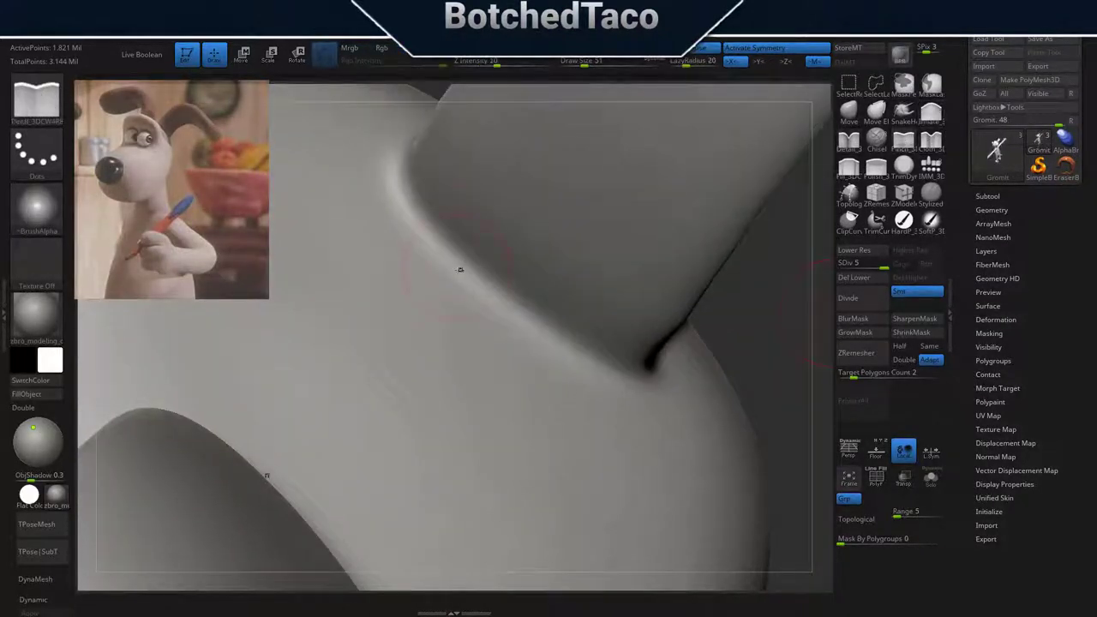
drag(504, 295, 638, 368)
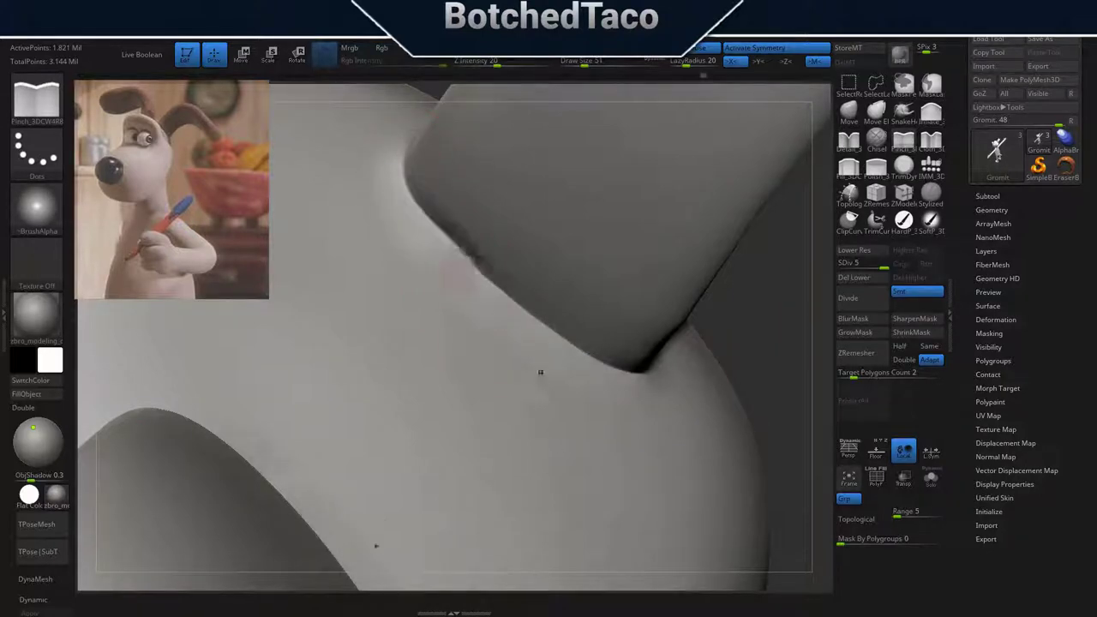
shift+drag(540, 372, 404, 143)
mouse_move(403, 182)
shift+mouse_down()
mouse_move(617, 360)
mouse_move(630, 448)
mouse_move(570, 450)
shift+mouse_up()
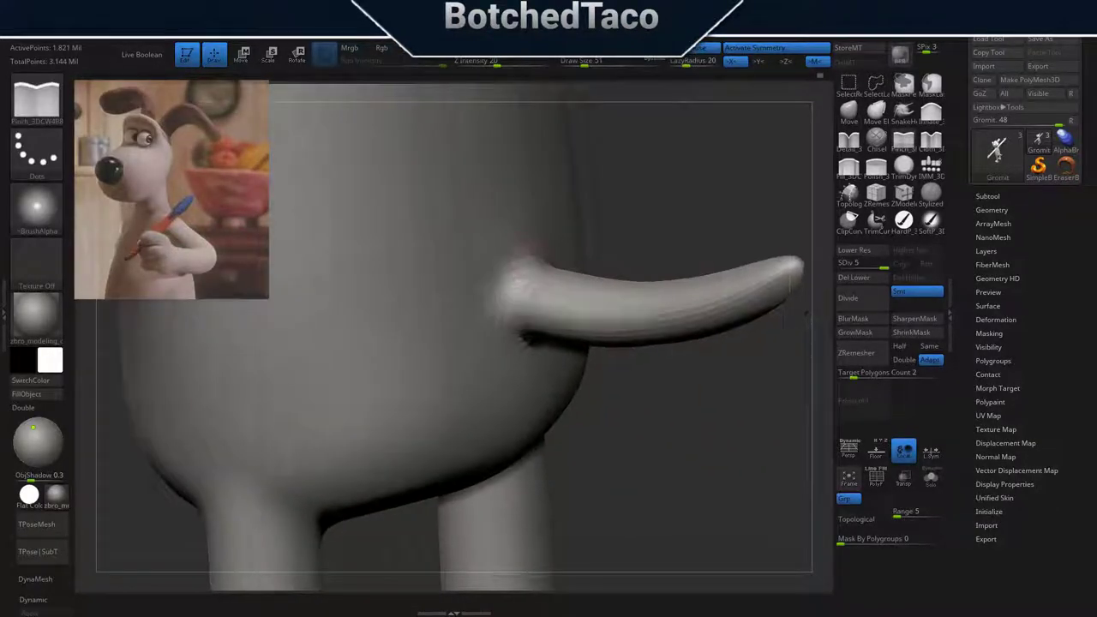
mouse_move(589, 370)
mouse_down()
mouse_move(499, 330)
mouse_move(636, 346)
mouse_move(517, 196)
mouse_up()
Frame Gromit and orbit in close on the eye spheres.
key(f)
scroll(571, 225, up, 3)
scroll(574, 223, up, 3)
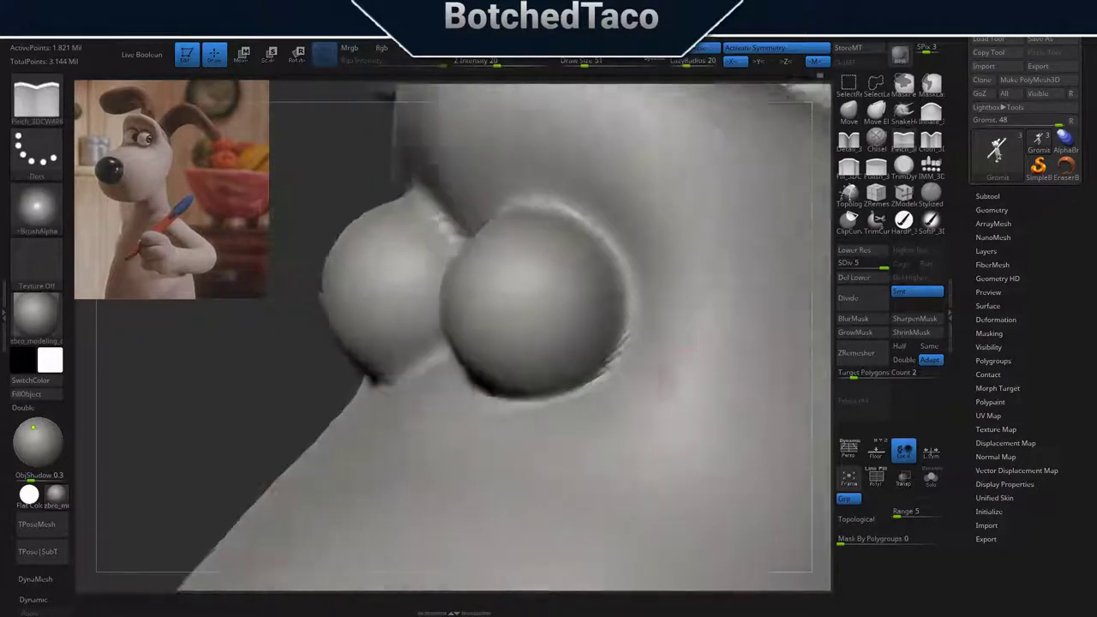
scroll(580, 219, up, 3)
drag(480, 215, 309, 206)
drag(379, 334, 450, 190)
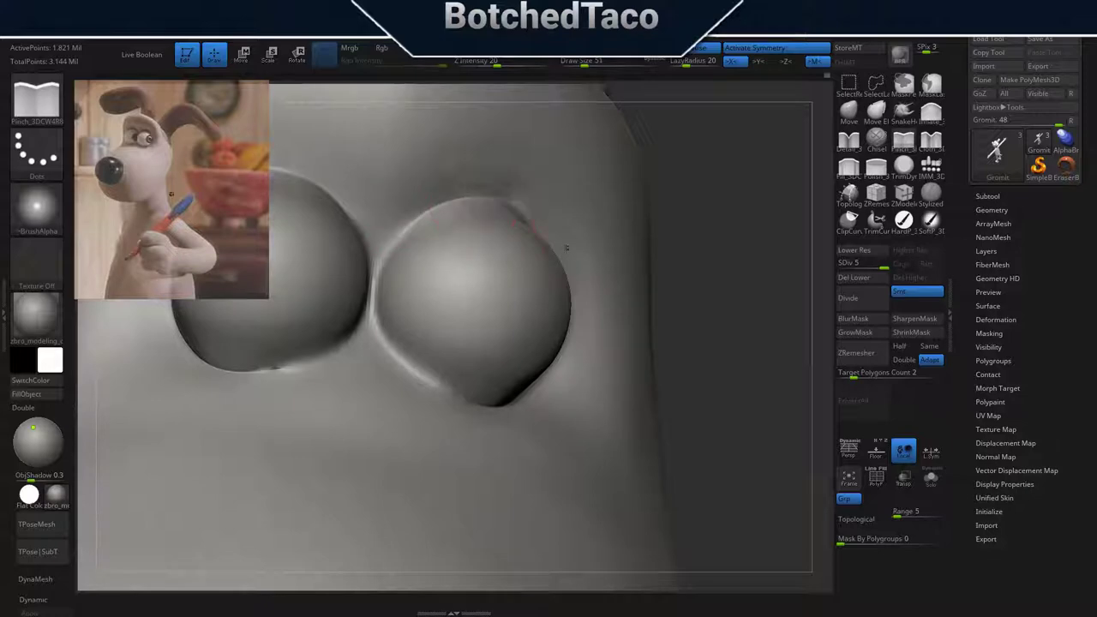
drag(566, 248, 497, 257)
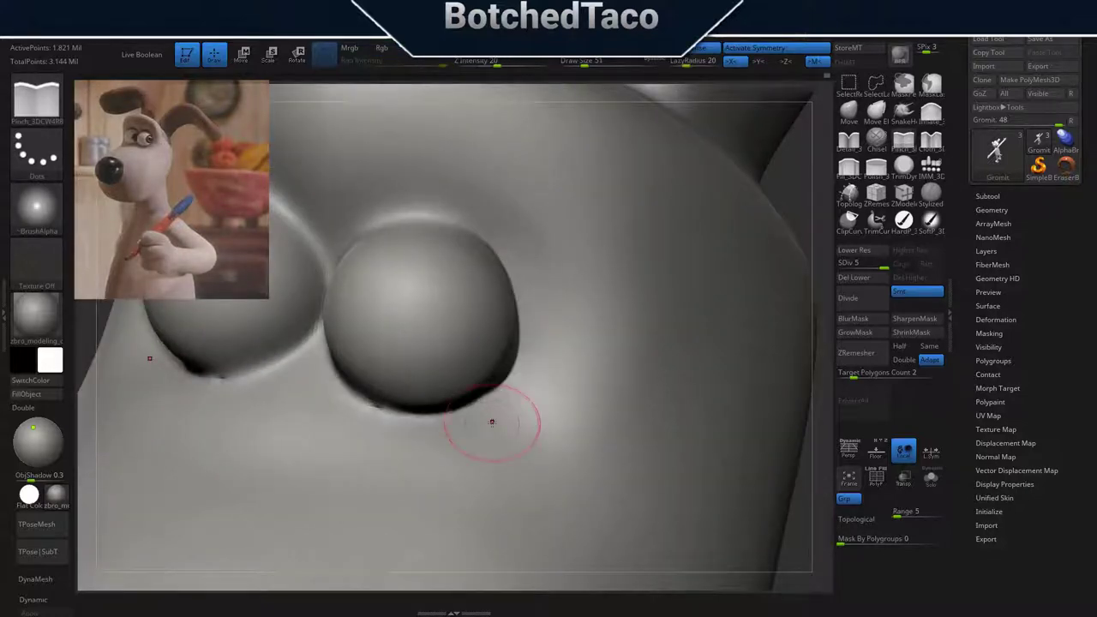
mouse_move(492, 422)
mouse_down()
mouse_move(502, 374)
mouse_move(325, 347)
mouse_up()
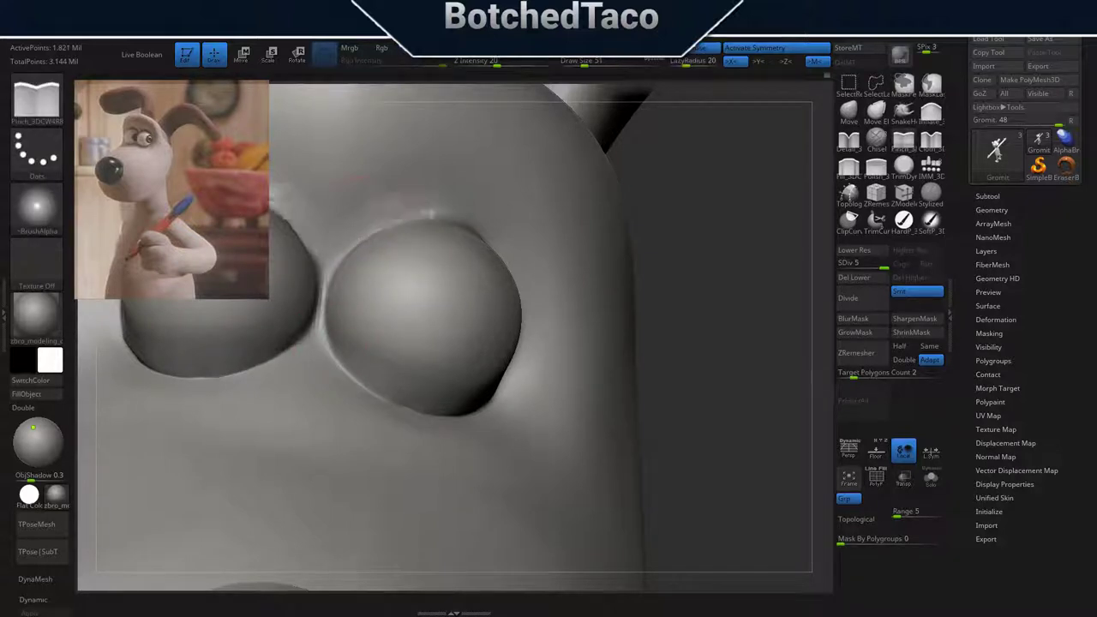
Pinch the crease along the right eye sphere, then undo and refocus on the head.
drag(346, 247, 447, 279)
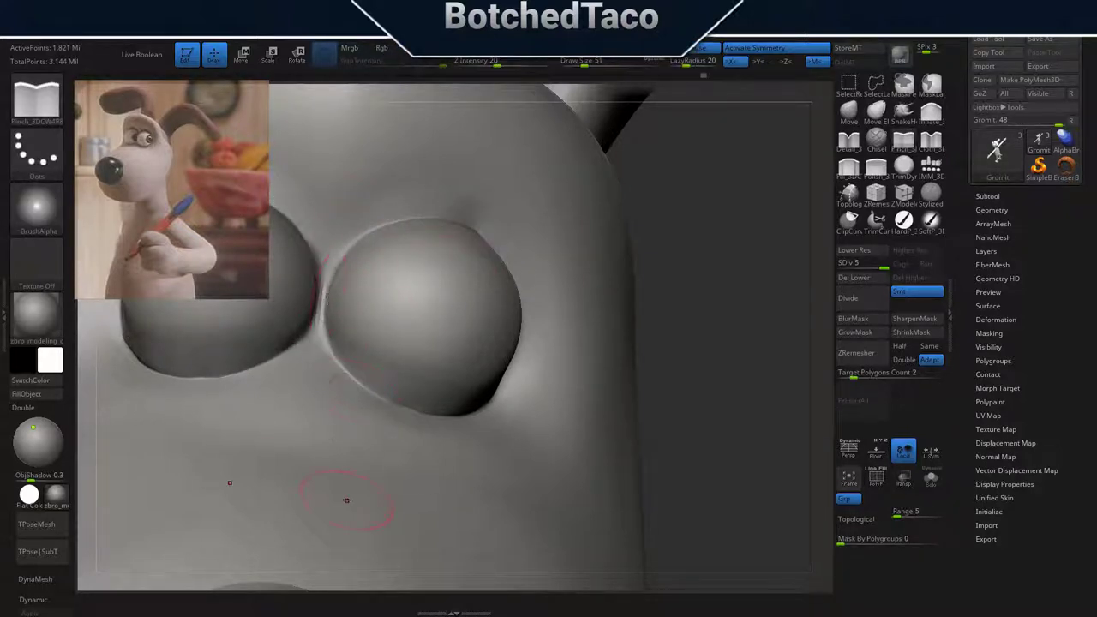
key(ctrl+z)
key(b)
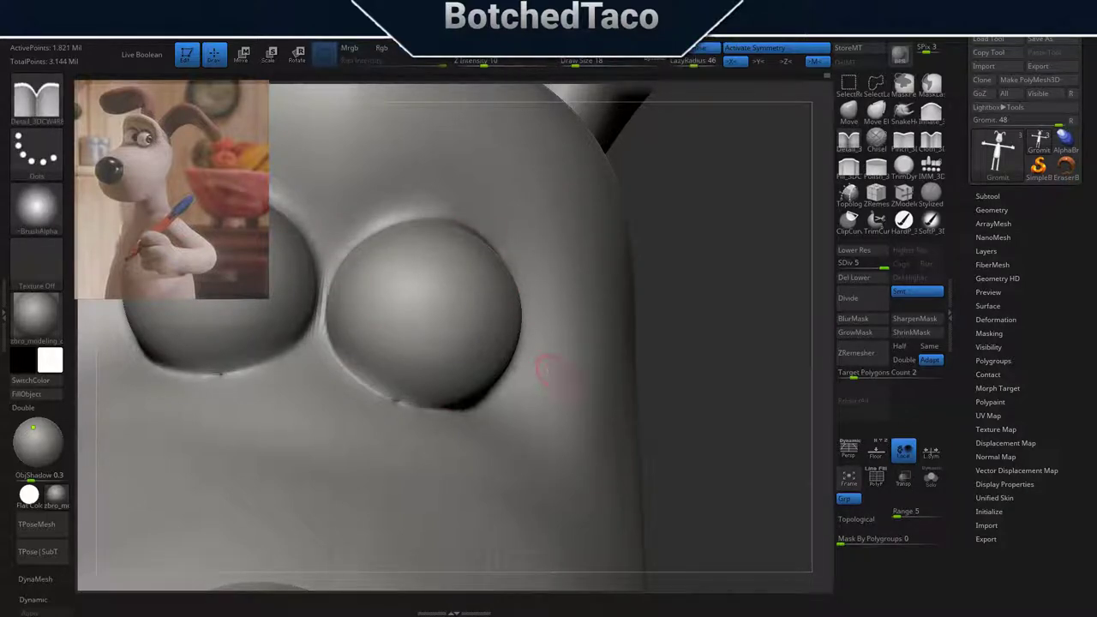
right_drag(549, 371, 417, 405)
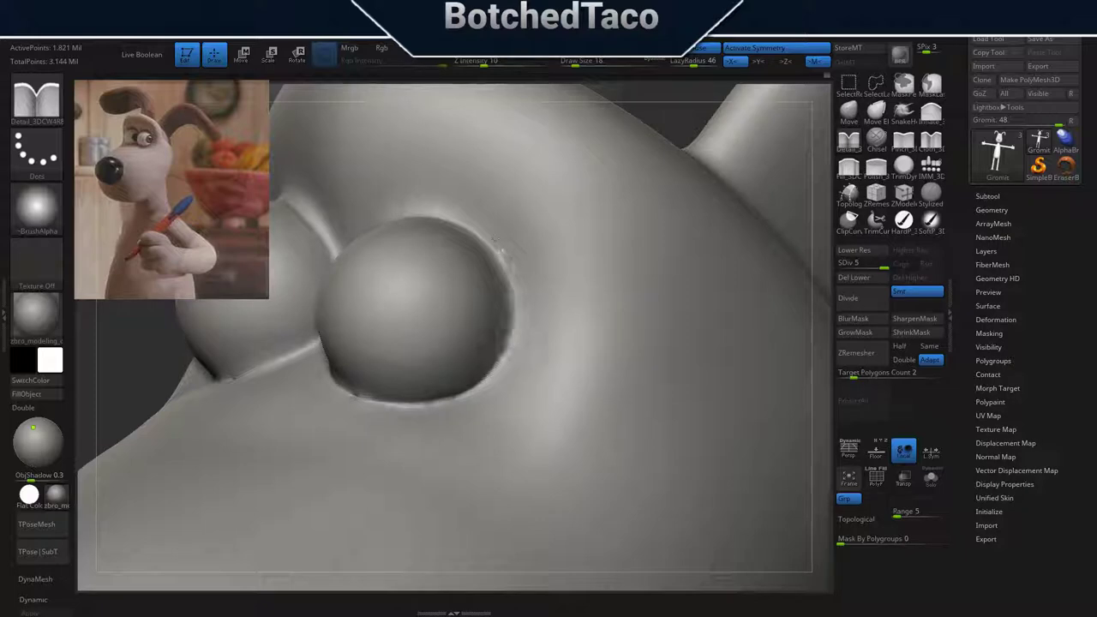
right_drag(502, 253, 480, 257)
key(f)
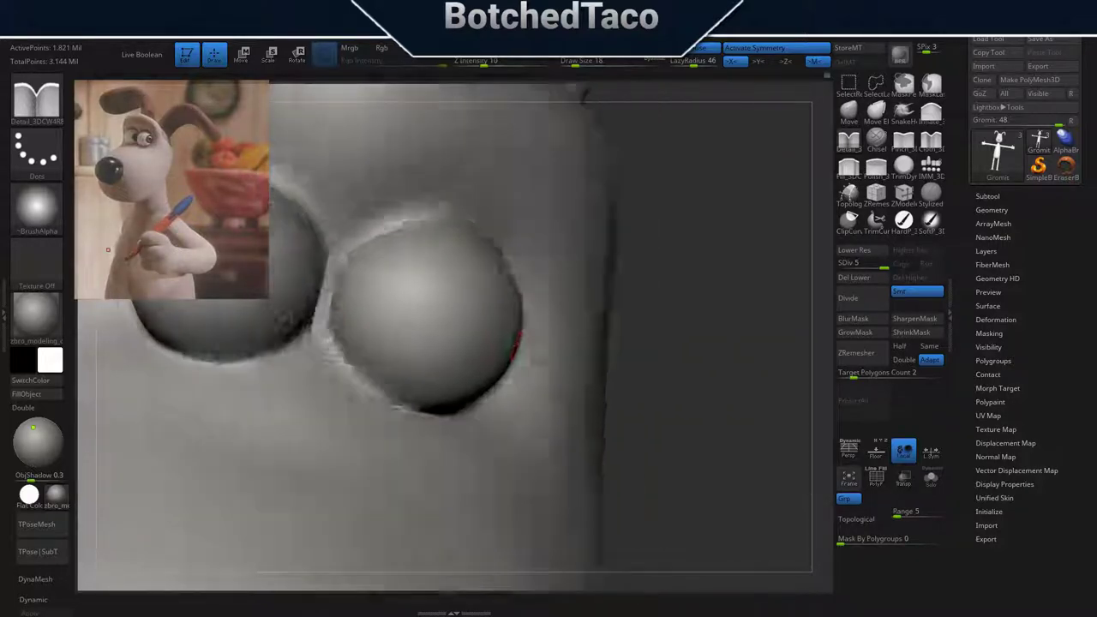
mouse_move(651, 338)
right_down()
mouse_move(560, 368)
mouse_move(600, 283)
mouse_move(507, 261)
right_up()
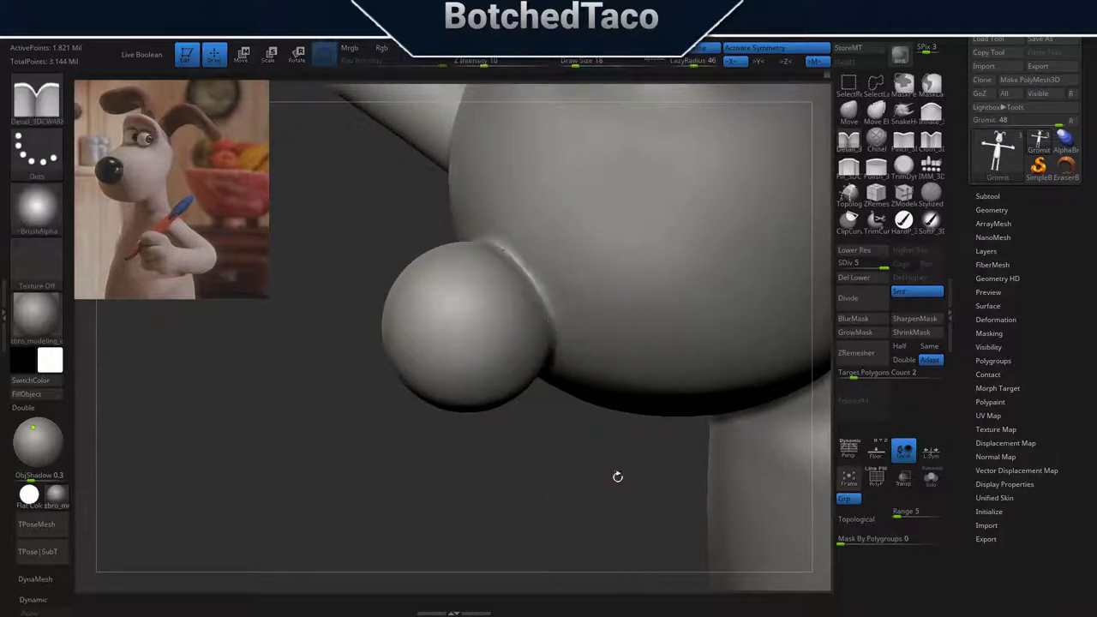
Carve the nose–head seam with Dam Standard at Draw Size 16.
key(b)
key(d)
key(s)
drag(553, 369, 501, 247)
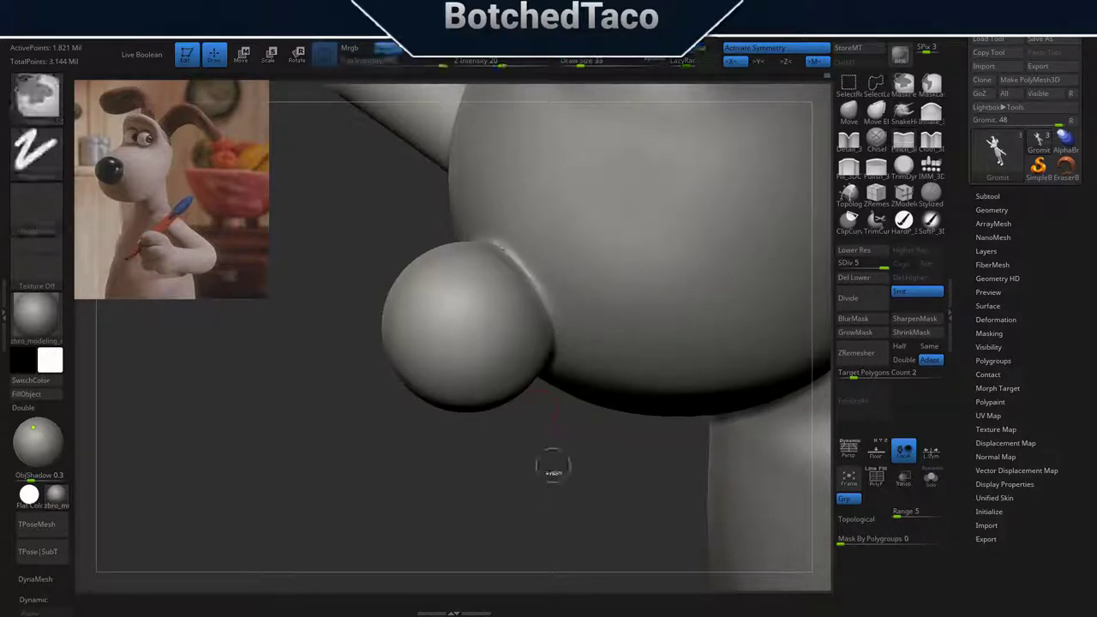
key(s)
drag(595, 442, 566, 442)
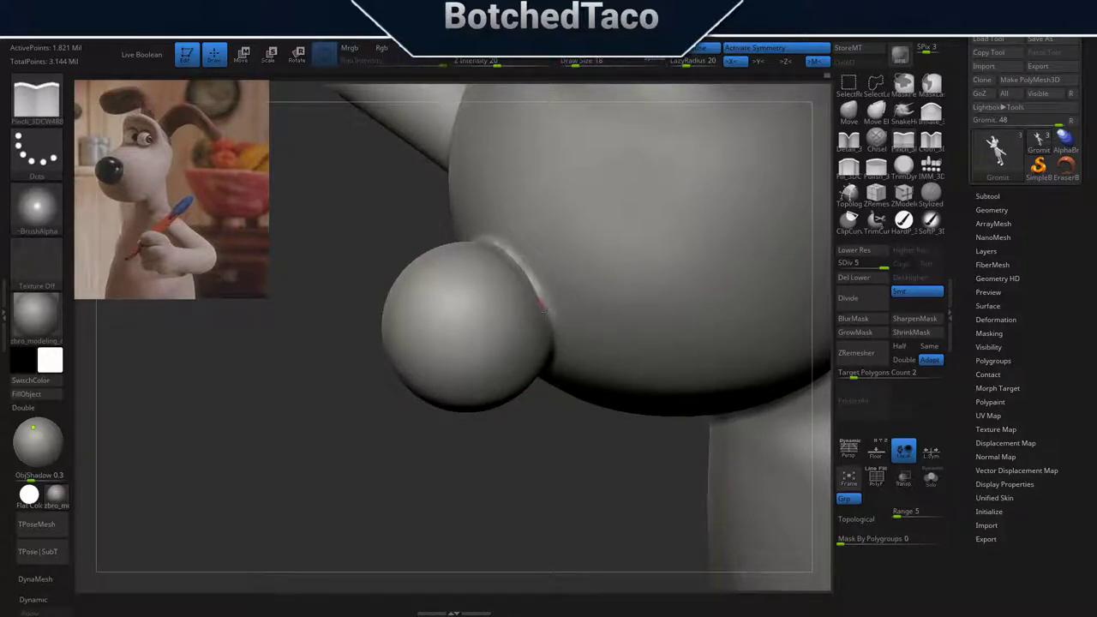
drag(542, 308, 504, 247)
mouse_move(545, 427)
mouse_down()
mouse_move(589, 301)
mouse_move(455, 225)
mouse_up()
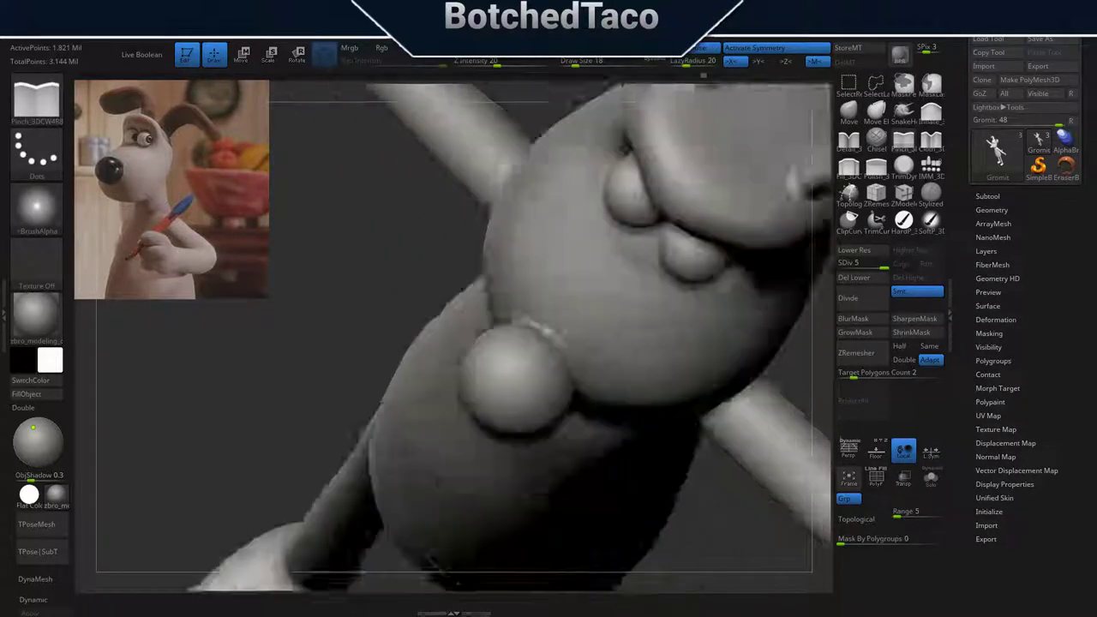
Zoom in on the outstretched hand and raise Draw Size to 87.
drag(540, 324, 453, 285)
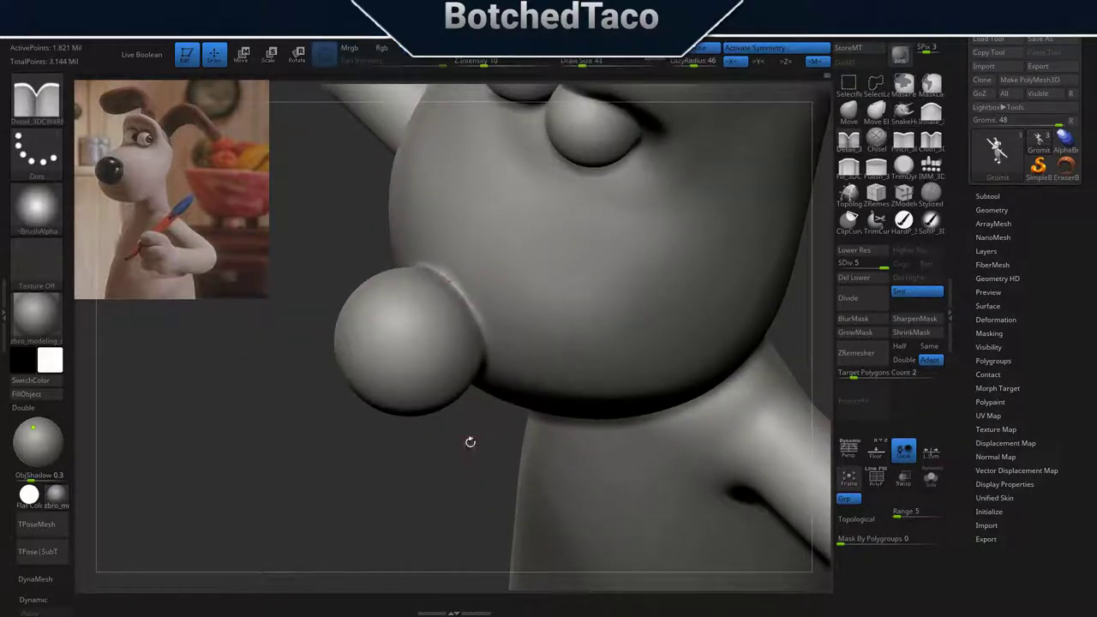
mouse_move(462, 300)
mouse_down()
mouse_move(450, 280)
mouse_move(468, 444)
mouse_move(404, 343)
mouse_move(546, 401)
mouse_move(626, 377)
mouse_up()
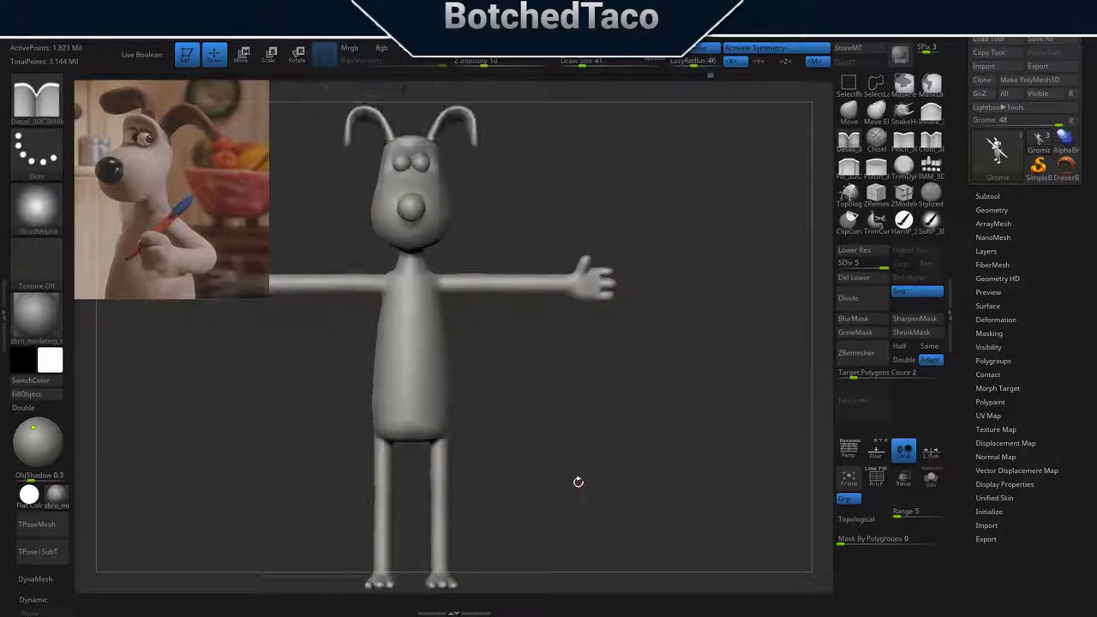
mouse_move(578, 482)
mouse_down()
mouse_move(392, 384)
mouse_move(377, 206)
mouse_up()
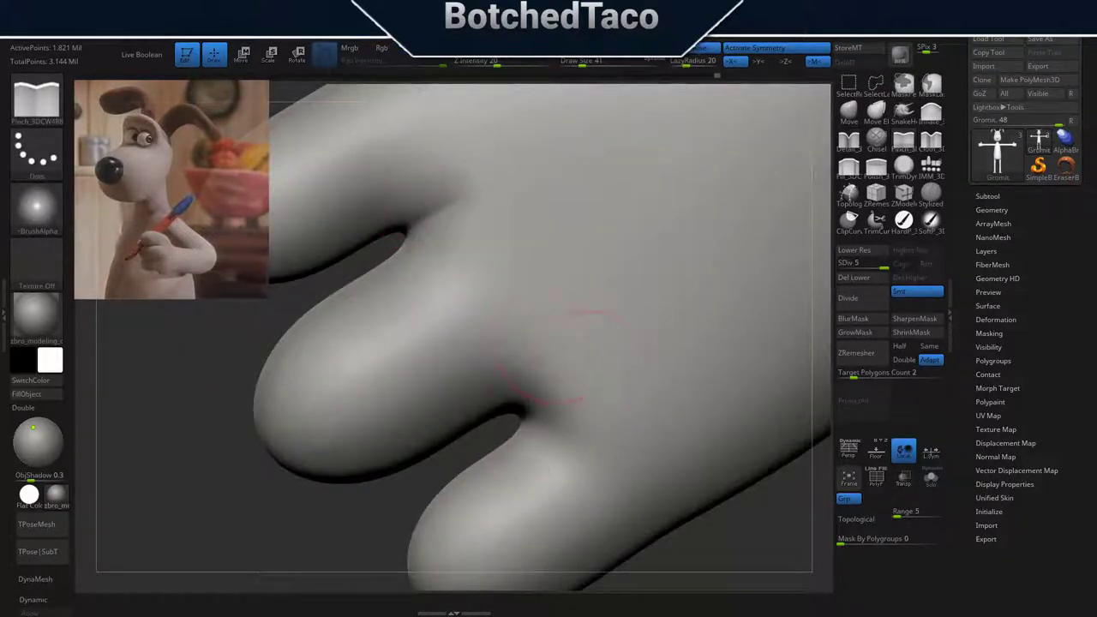
key(s)
drag(429, 225, 455, 226)
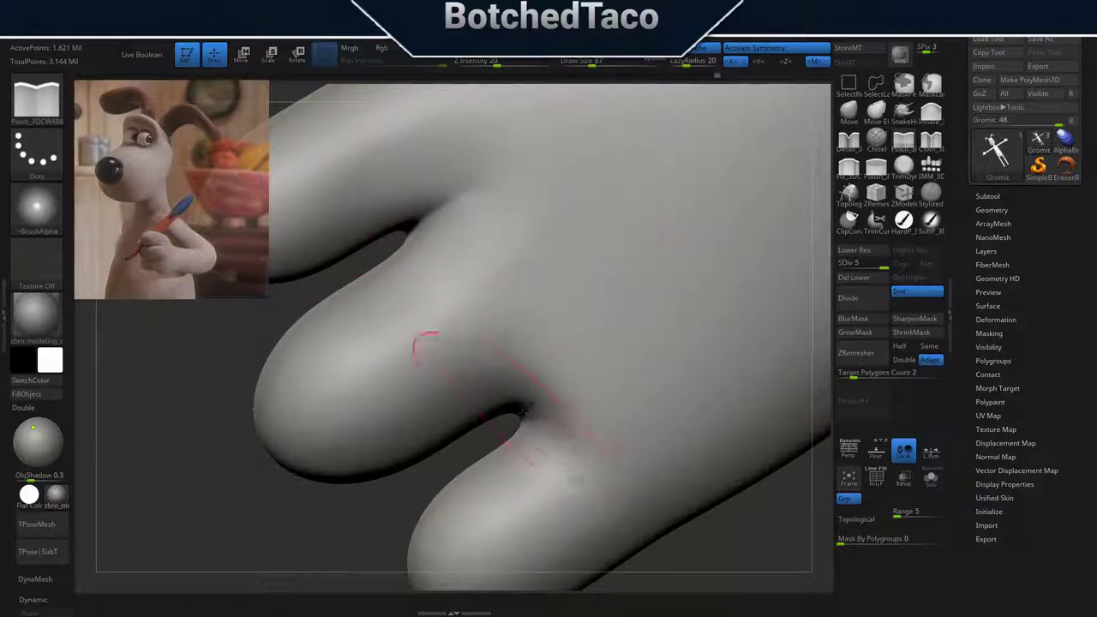
Inspect Gromit's leg, toes, arm and head from several framed views.
key(f)
mouse_move(580, 348)
mouse_down()
mouse_move(510, 583)
mouse_move(459, 307)
mouse_move(433, 343)
mouse_up()
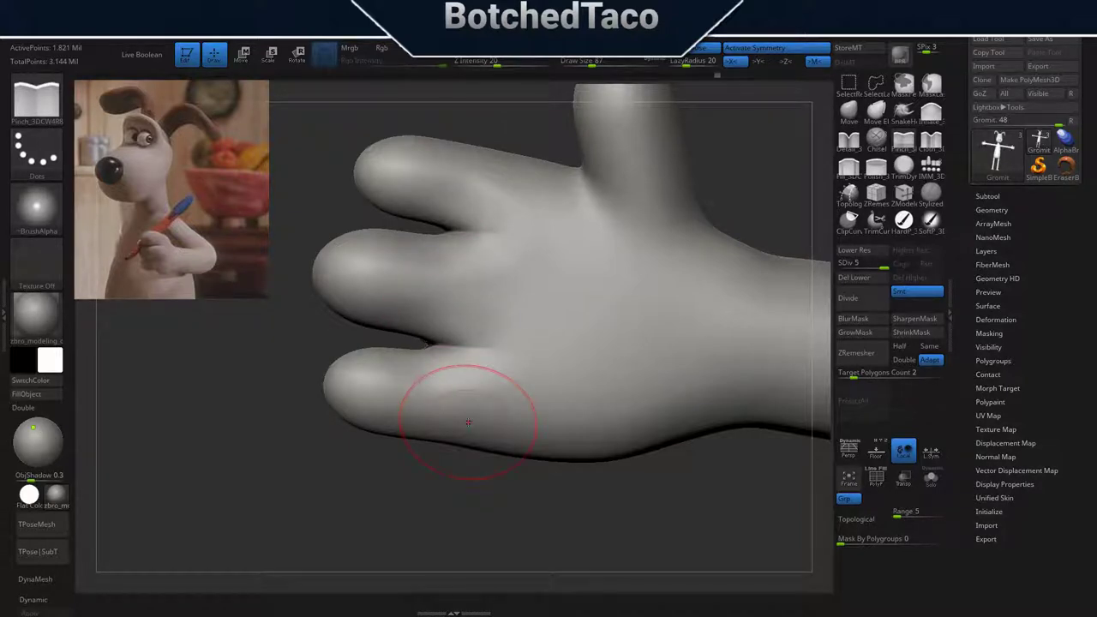
key(f)
key(space)
mouse_move(600, 429)
mouse_down()
mouse_move(515, 343)
mouse_move(225, 252)
mouse_move(666, 421)
mouse_move(693, 283)
mouse_up()
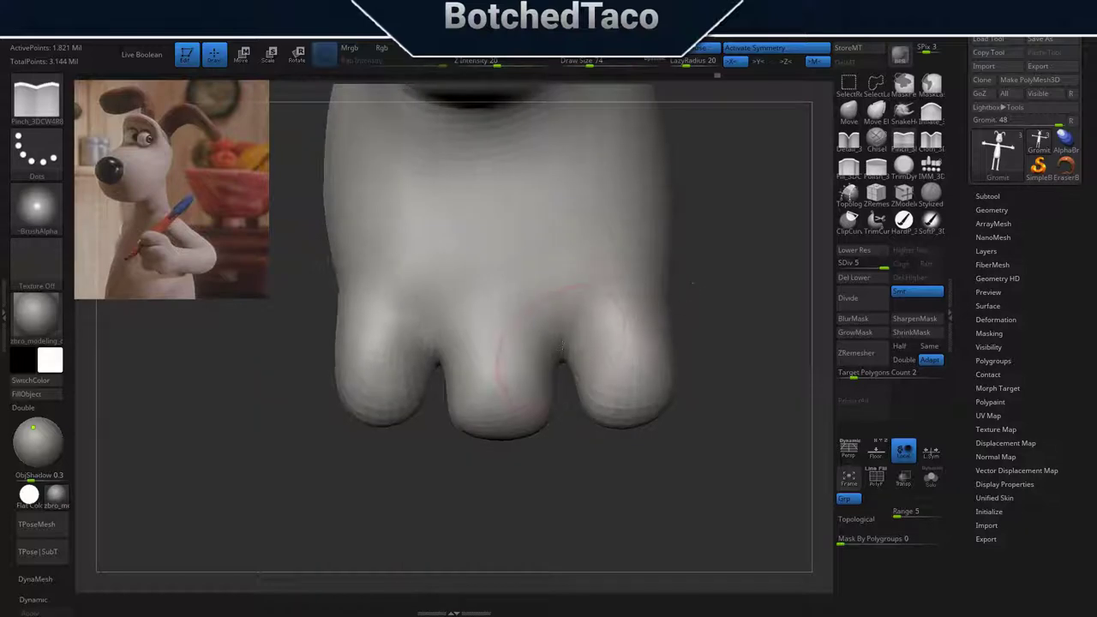
drag(427, 342, 429, 351)
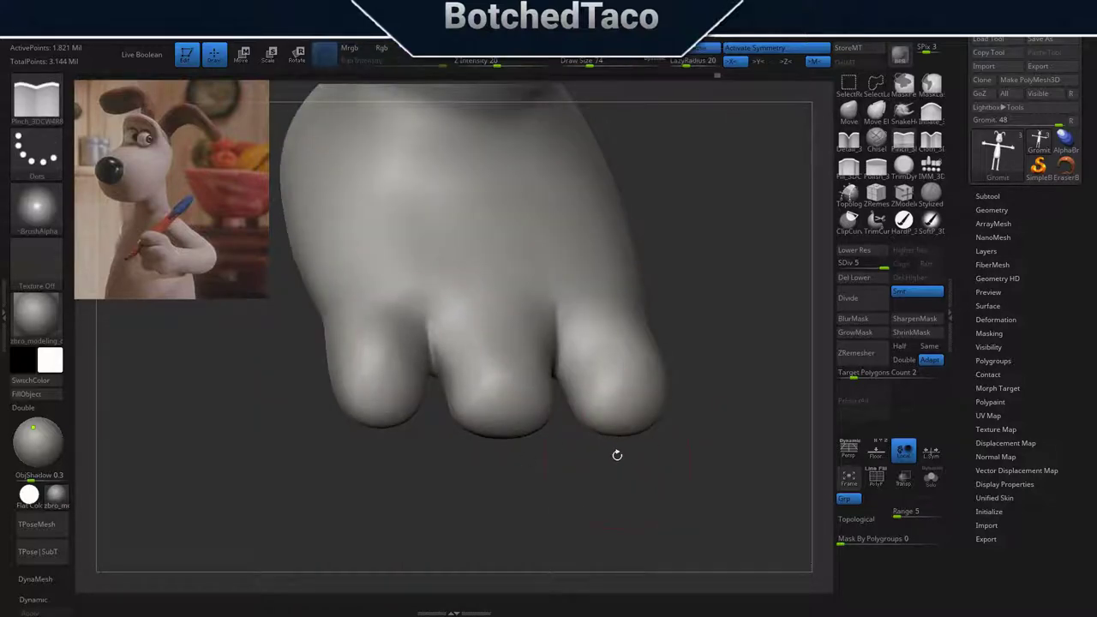
key(f)
alt+drag(582, 513, 364, 418)
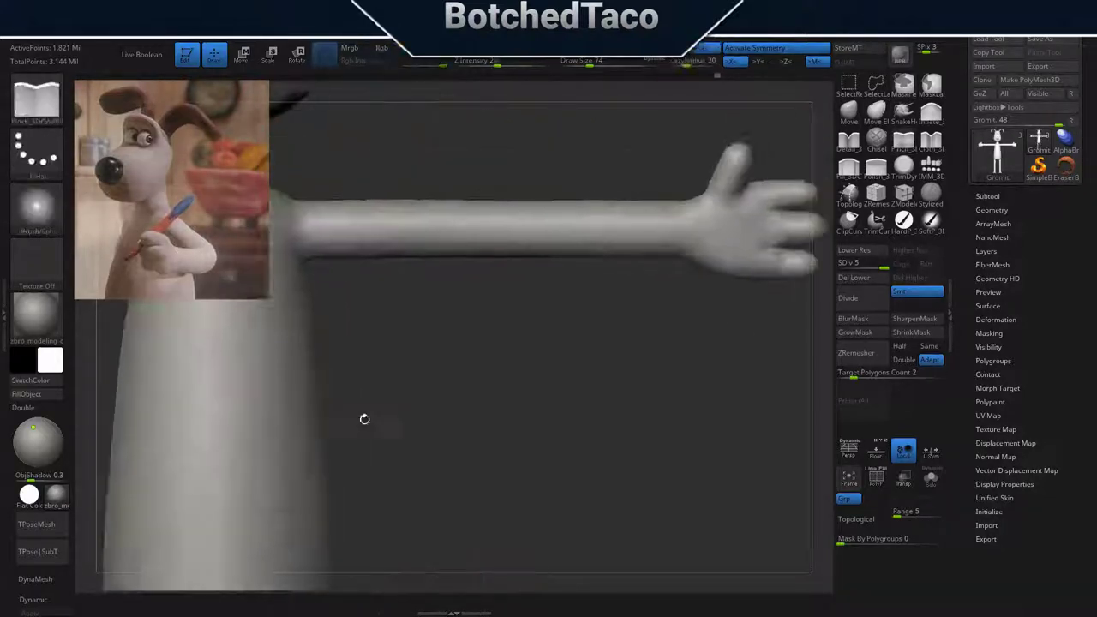
key(f)
mouse_move(600, 363)
mouse_down()
mouse_move(424, 278)
mouse_move(643, 342)
mouse_move(548, 292)
mouse_move(514, 229)
mouse_move(592, 281)
mouse_up()
Orbit around Gromit's head and flattened ear, then zoom in on the ear base.
mouse_move(509, 93)
mouse_down()
mouse_move(514, 172)
mouse_move(500, 250)
mouse_move(513, 235)
mouse_move(534, 267)
mouse_up()
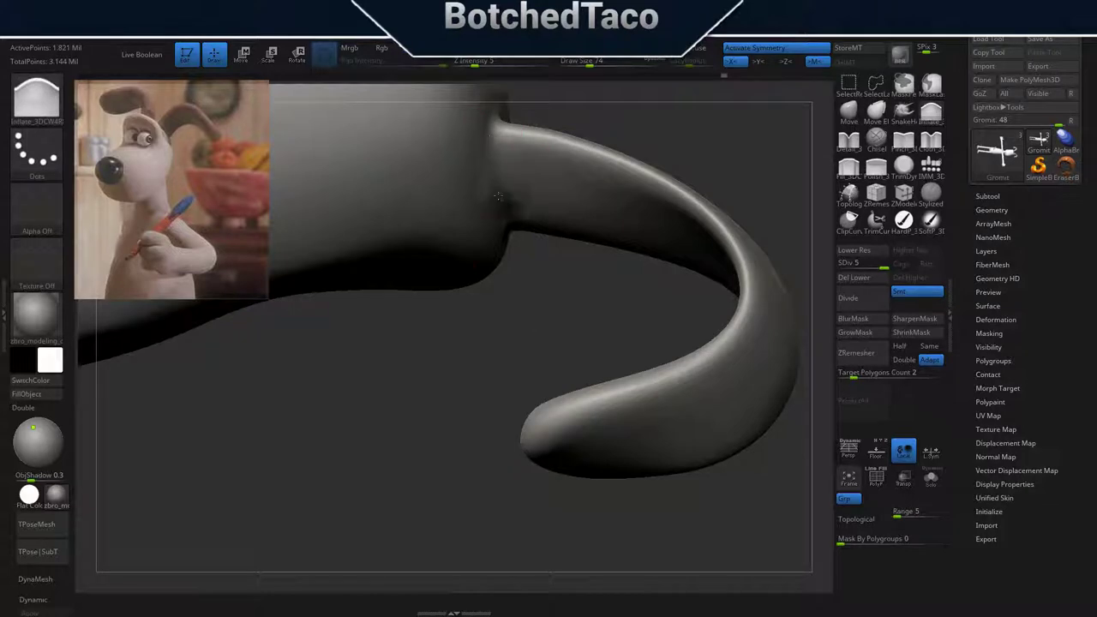
drag(498, 197, 514, 199)
mouse_move(522, 263)
mouse_down()
mouse_move(541, 199)
mouse_move(455, 347)
mouse_up()
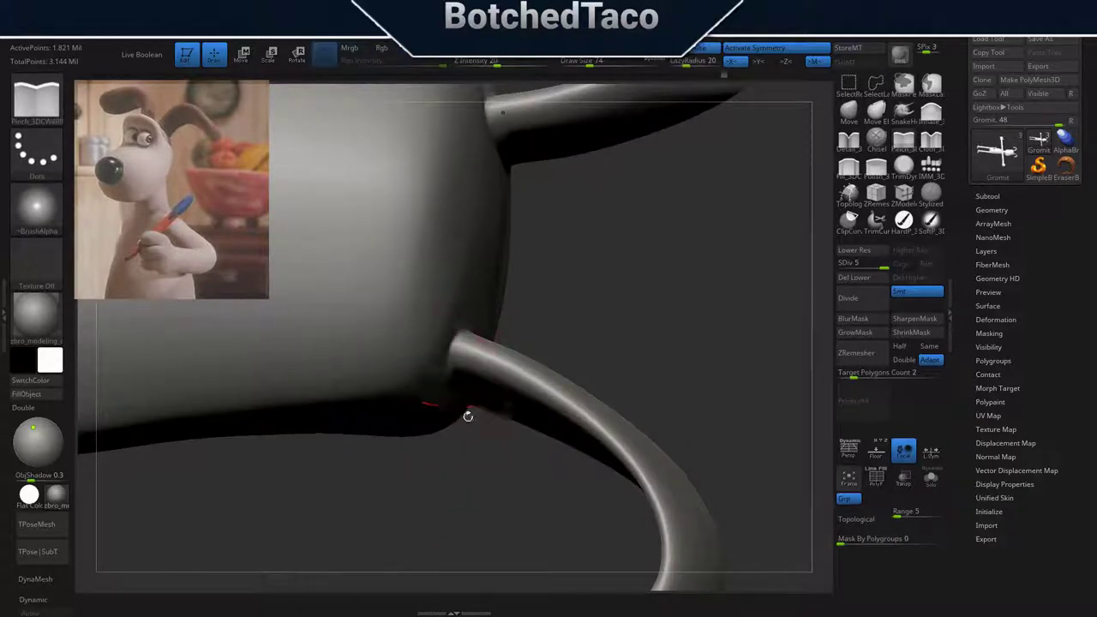
drag(468, 417, 462, 463)
mouse_move(581, 331)
mouse_down()
mouse_move(478, 446)
mouse_move(428, 343)
mouse_up()
drag(446, 386, 467, 454)
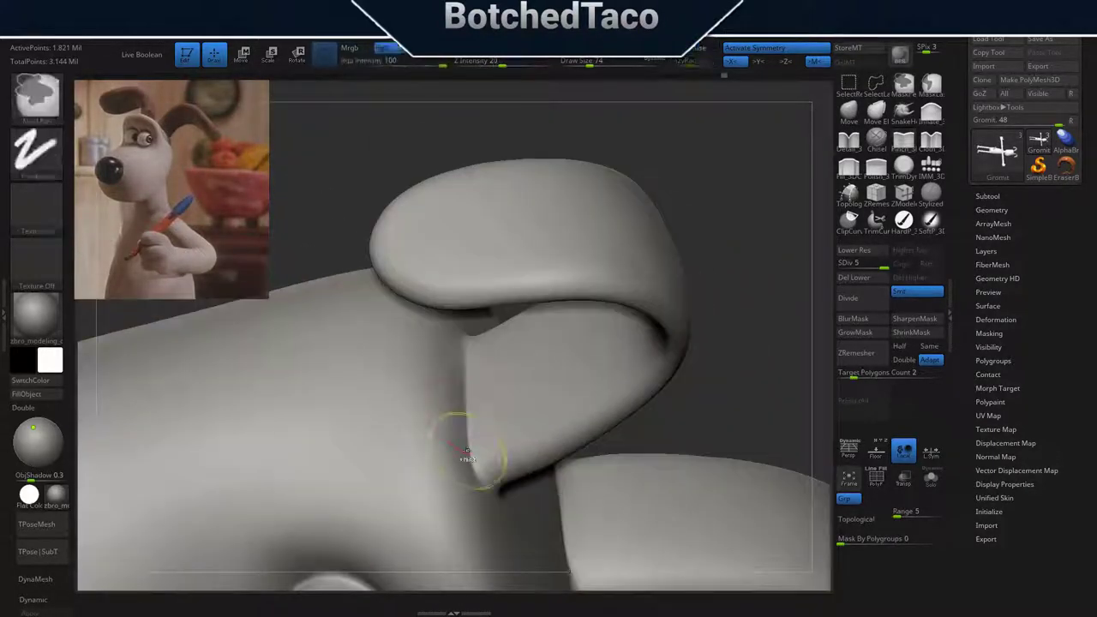
drag(471, 358, 694, 431)
scroll(557, 206, up, 5)
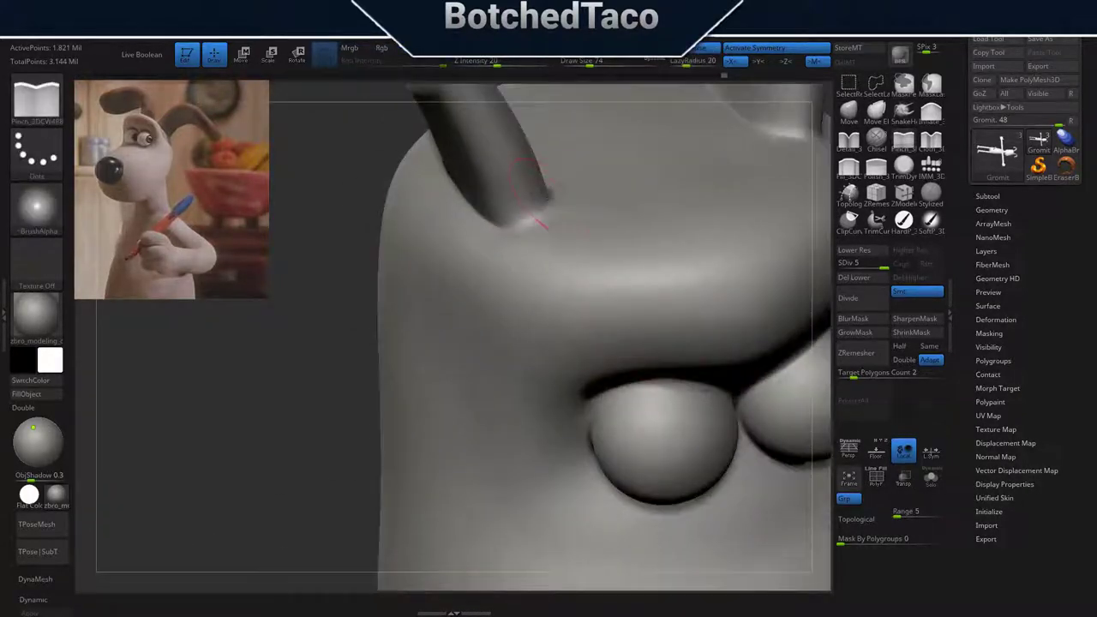